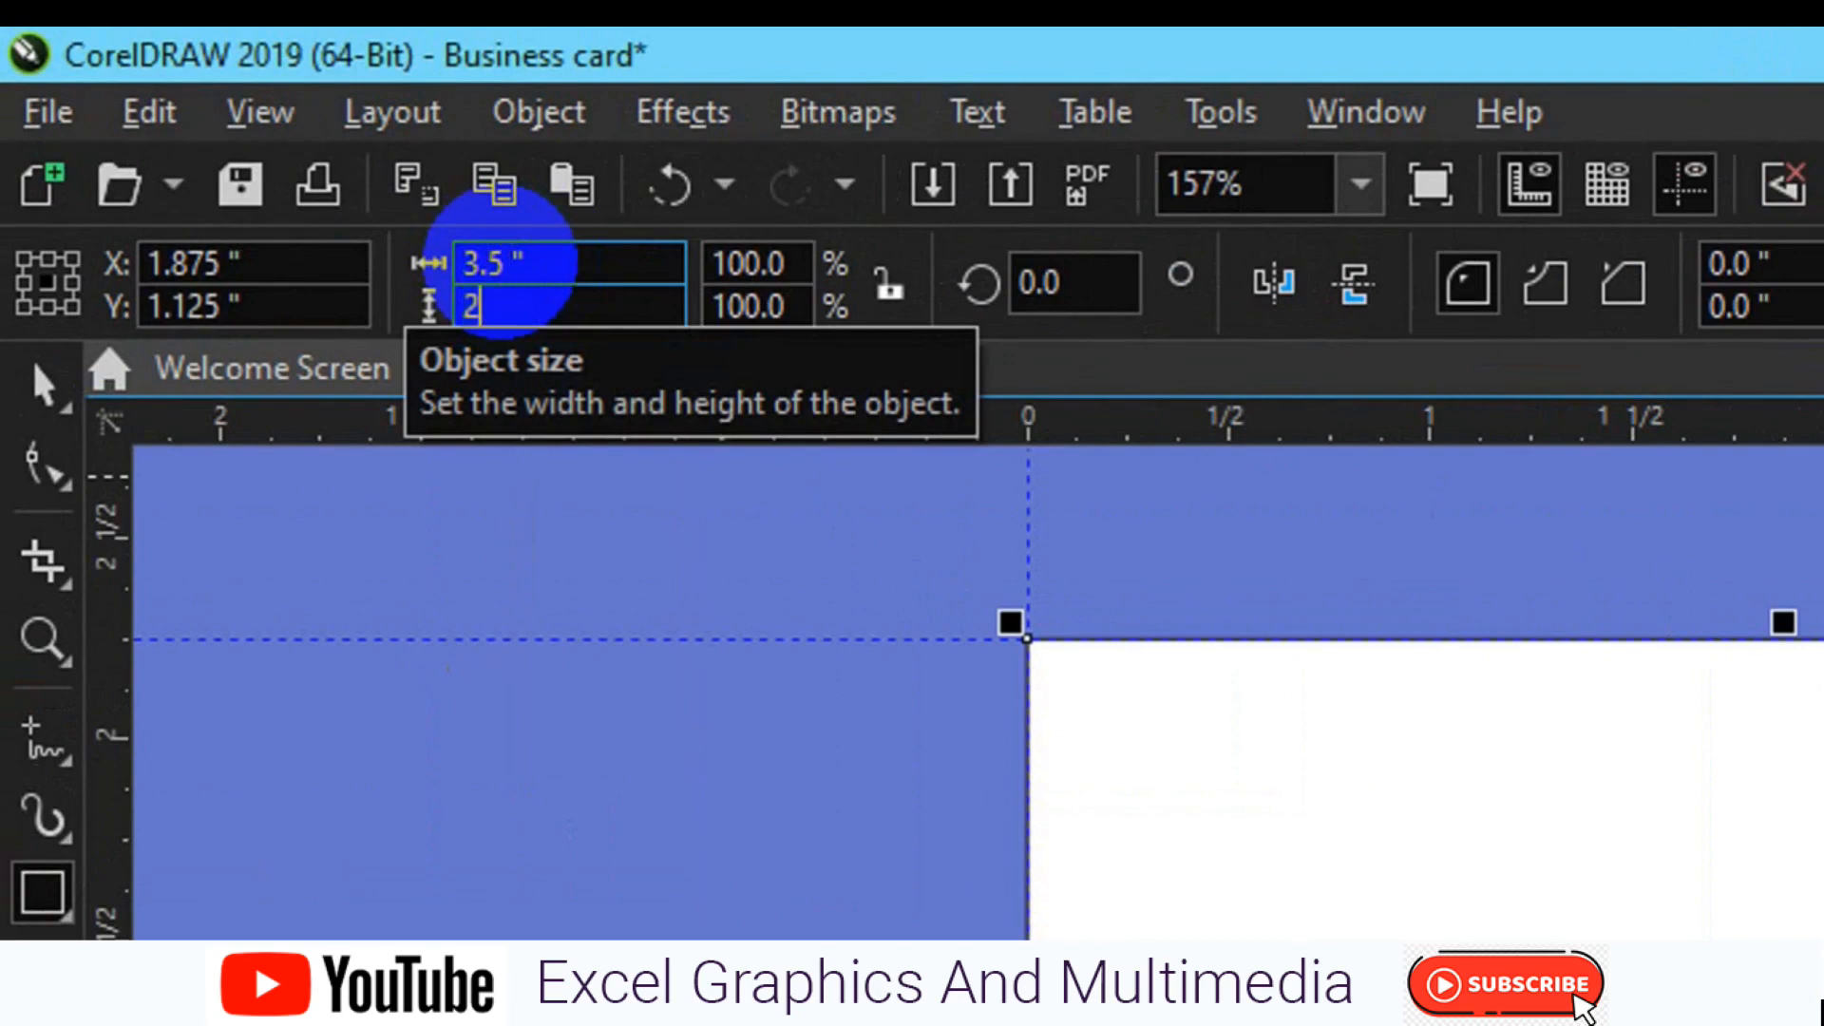
Step: Apply the 3.5 × 2 inch size and place guidelines on all four rectangle edges
key(Return)
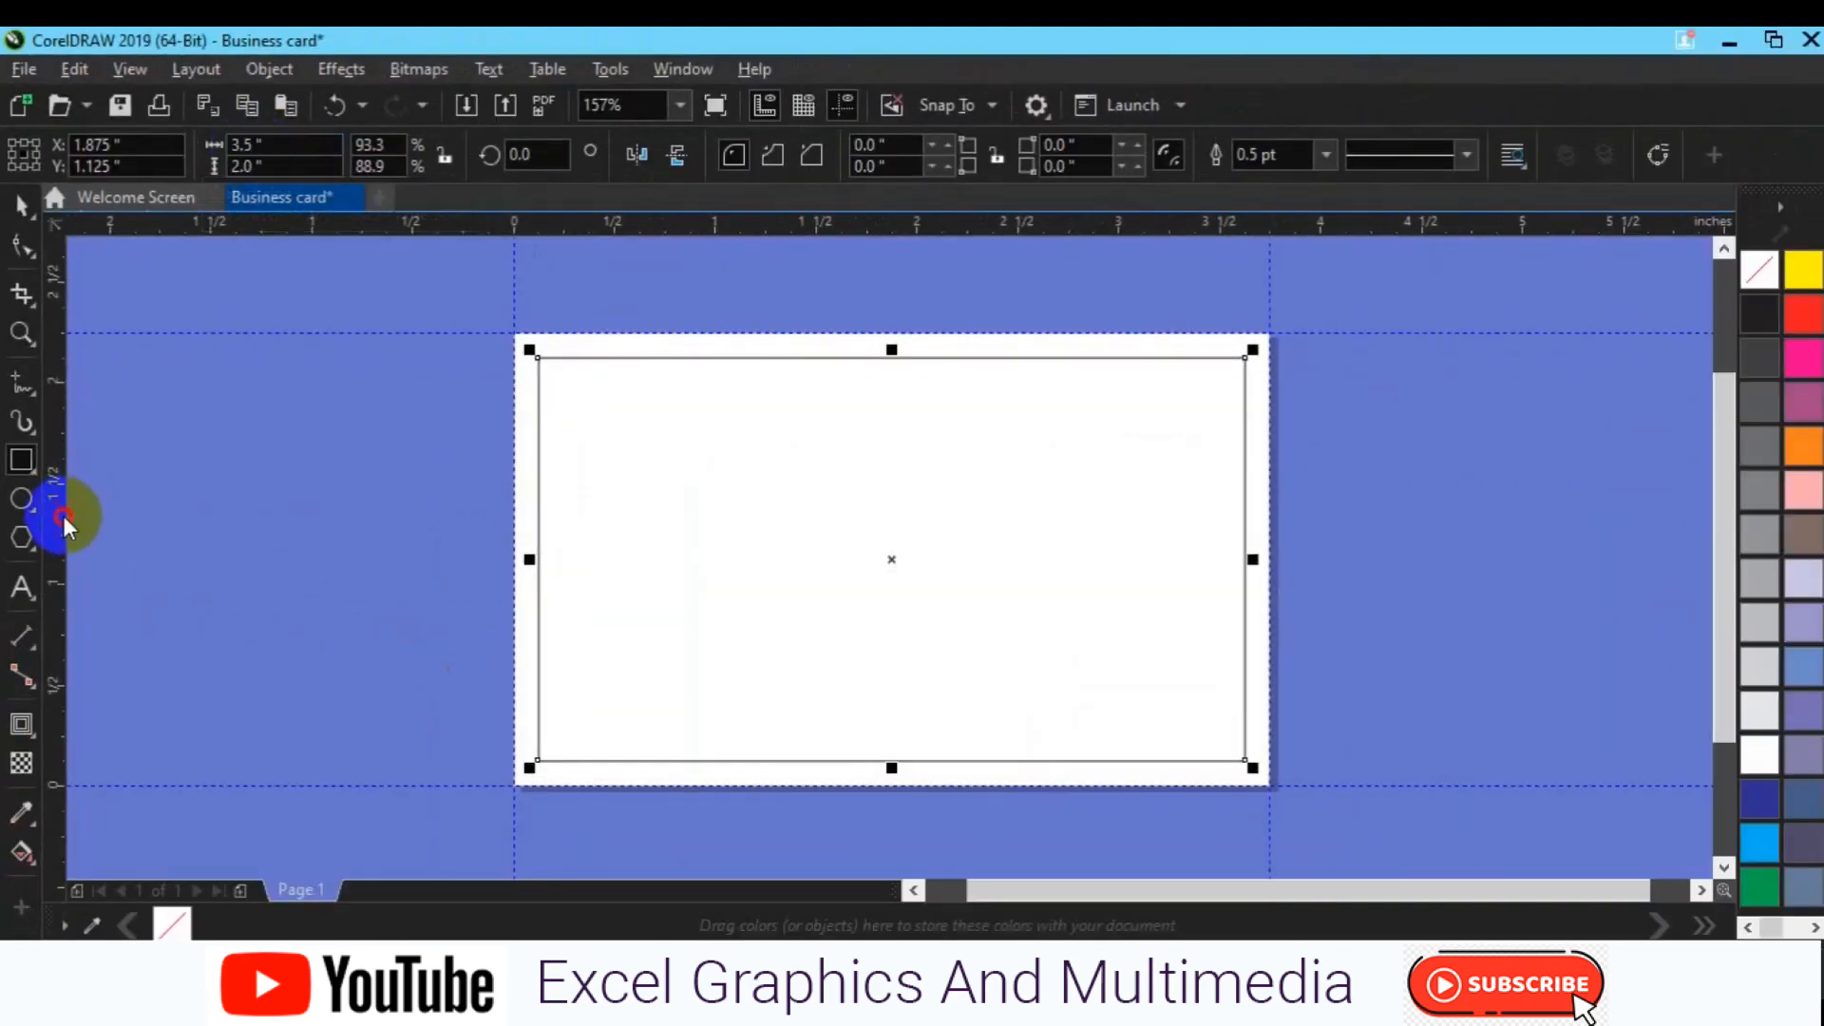
drag(65, 520, 538, 476)
drag(774, 228, 777, 359)
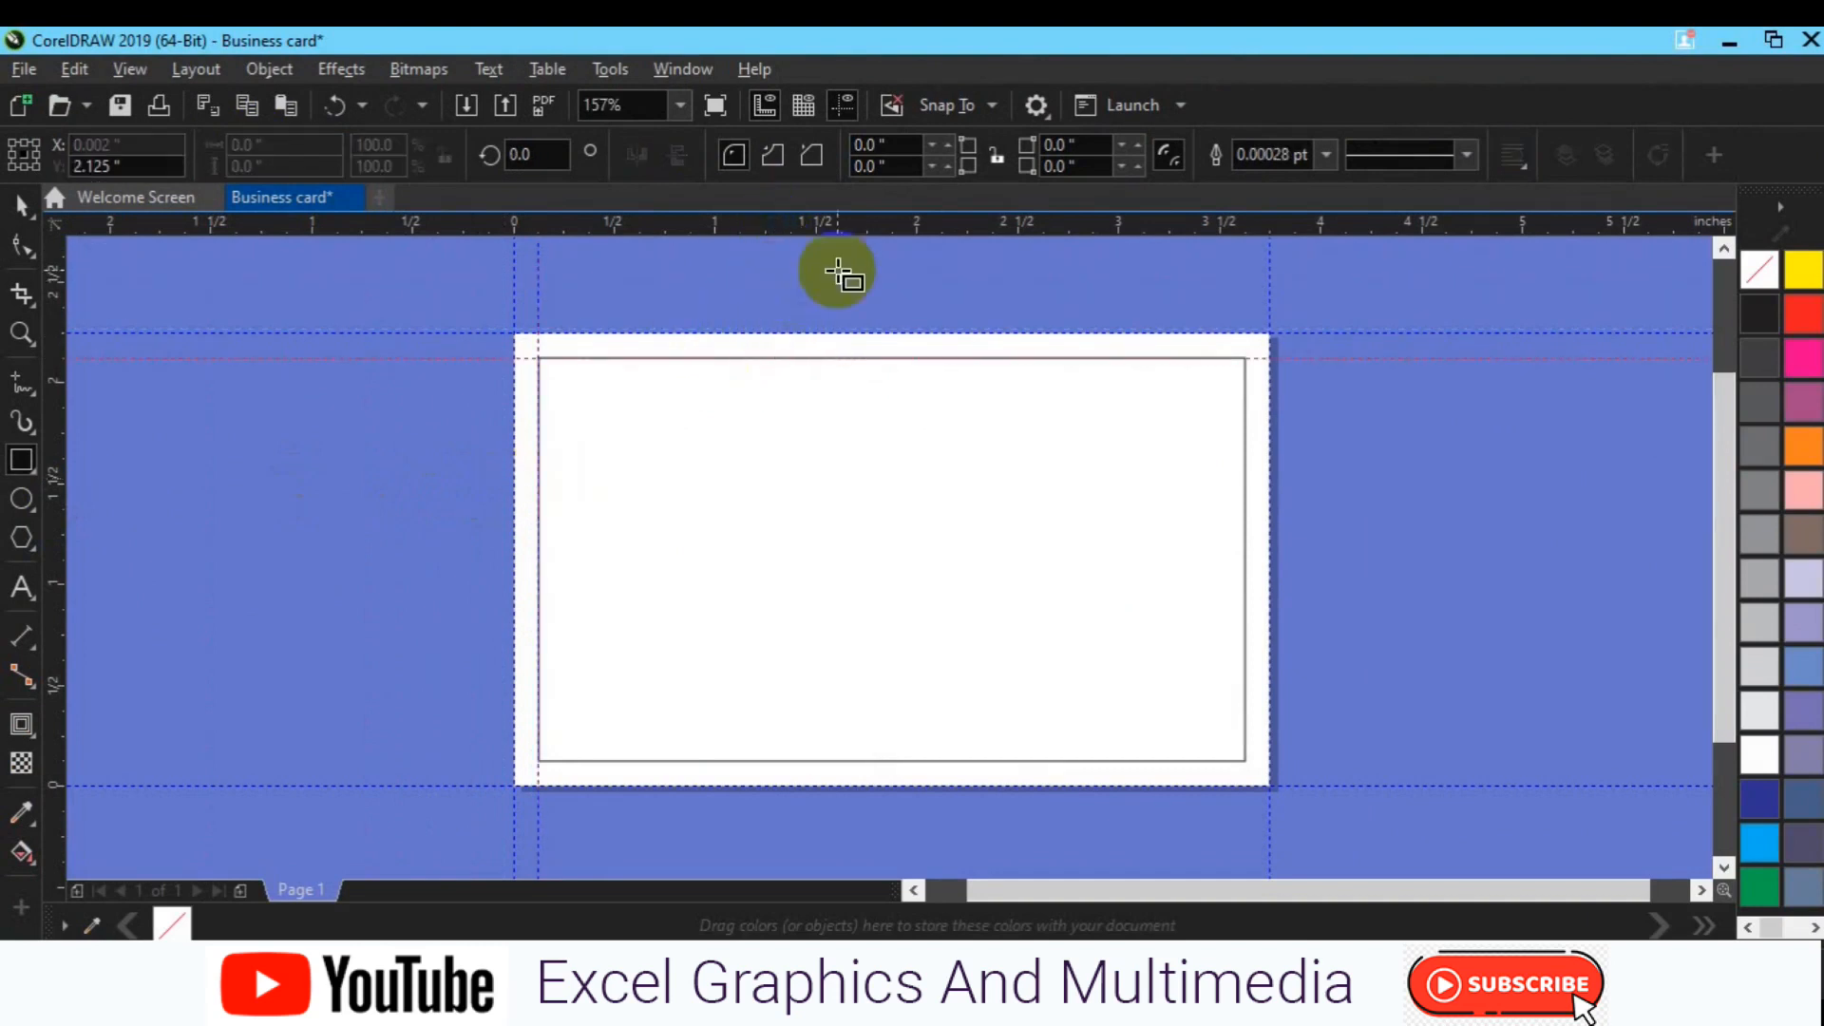
drag(831, 224, 822, 760)
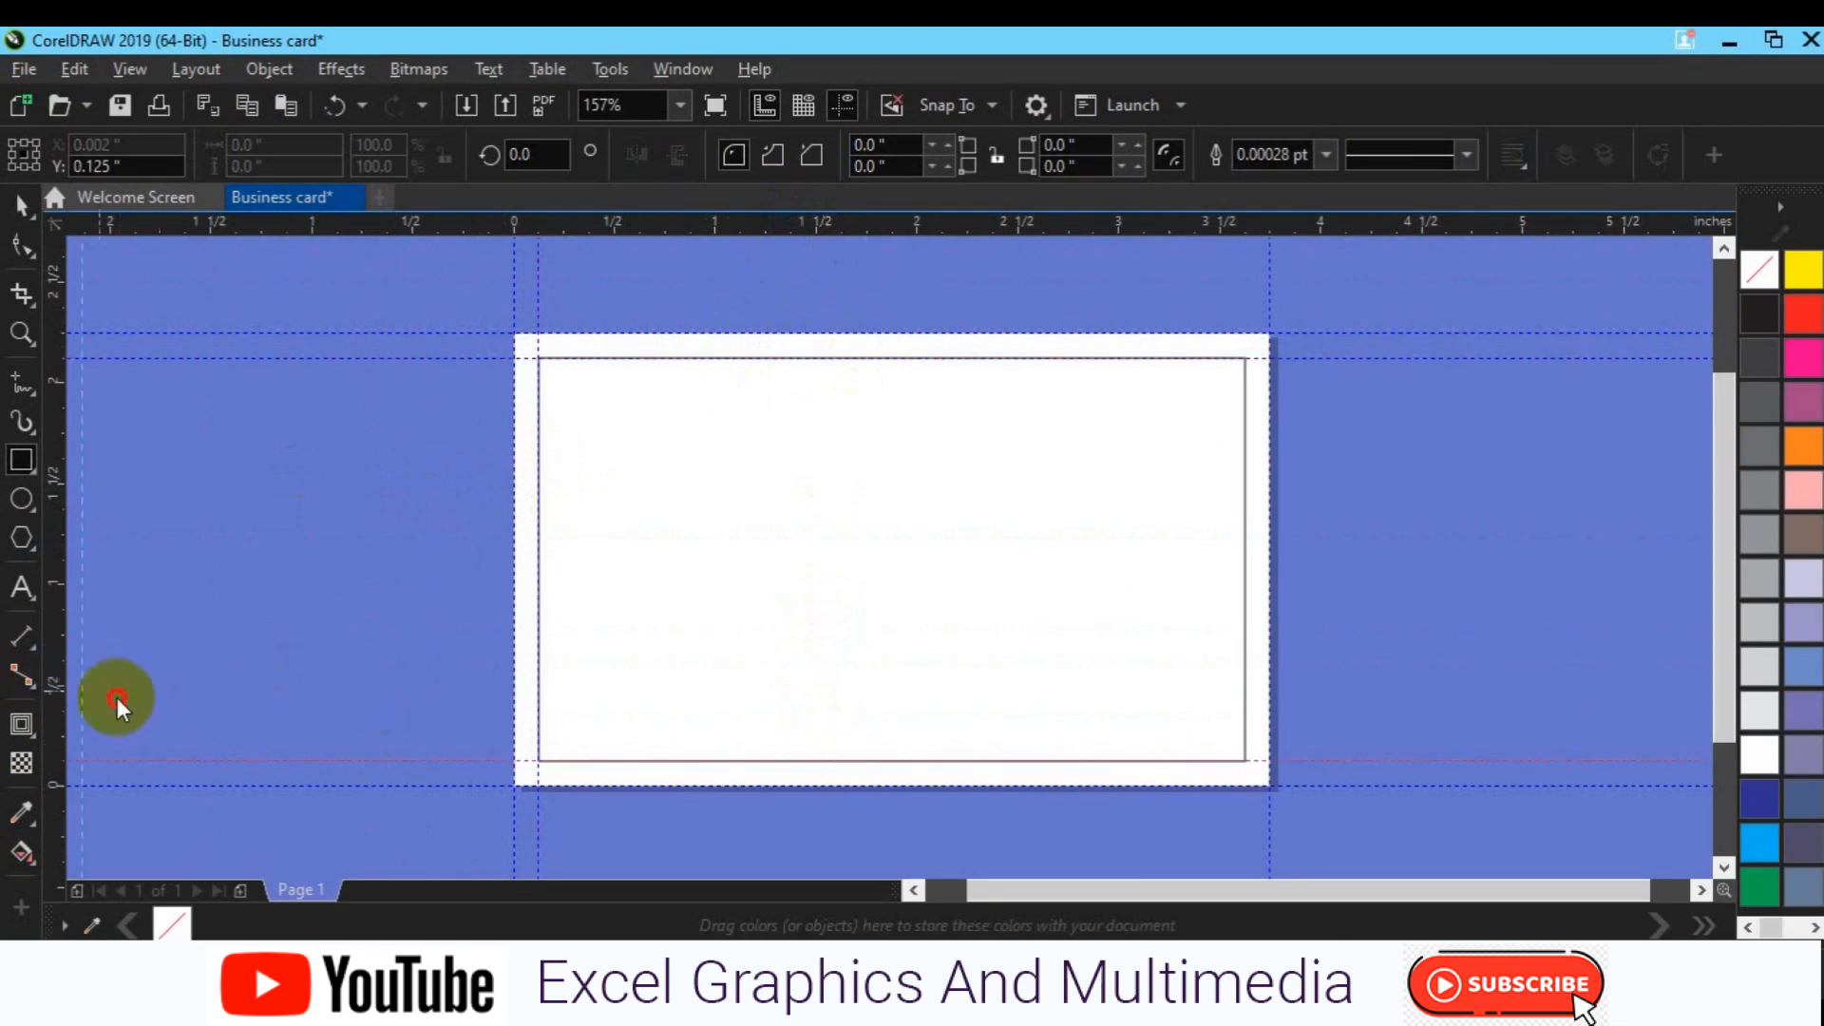
drag(361, 654, 1245, 581)
Step: Resize the card rectangle to 3.25 × 1.75 inches
click(1046, 616)
click(269, 167)
click(250, 146)
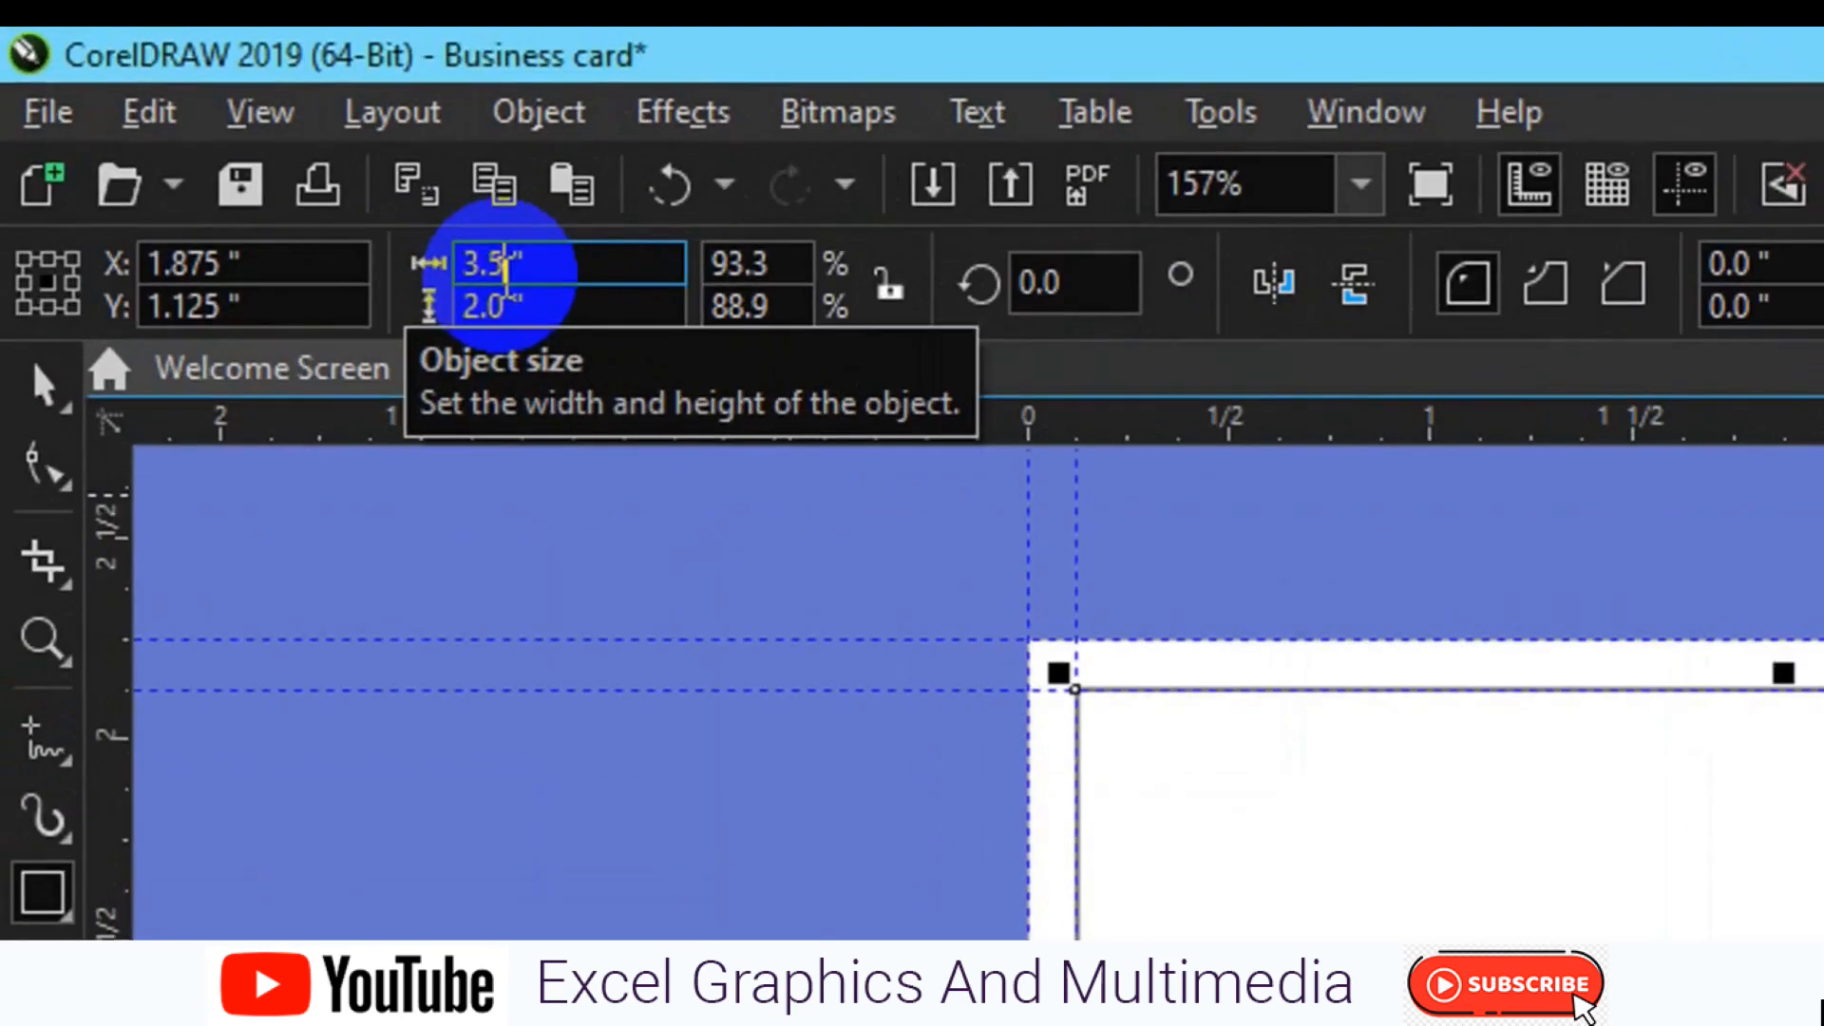
double_click(506, 270)
text(3.25)
key(Tab)
text(1.)
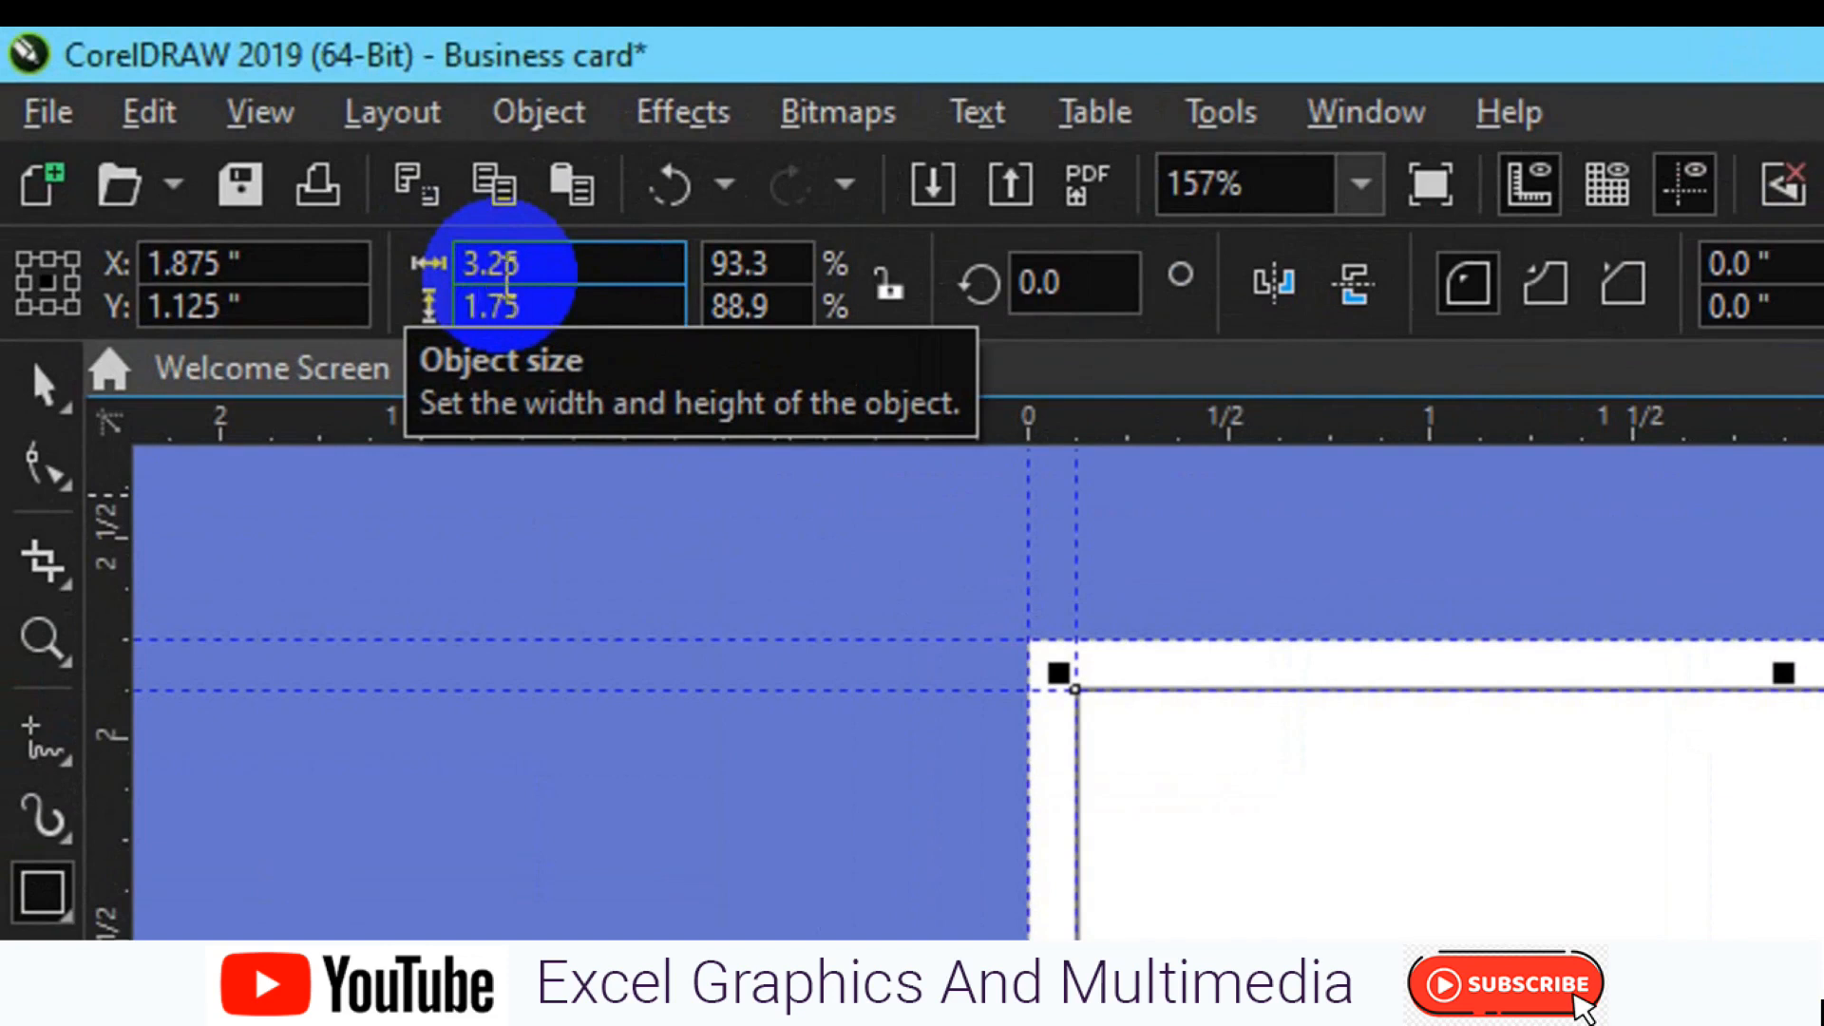
key(Return)
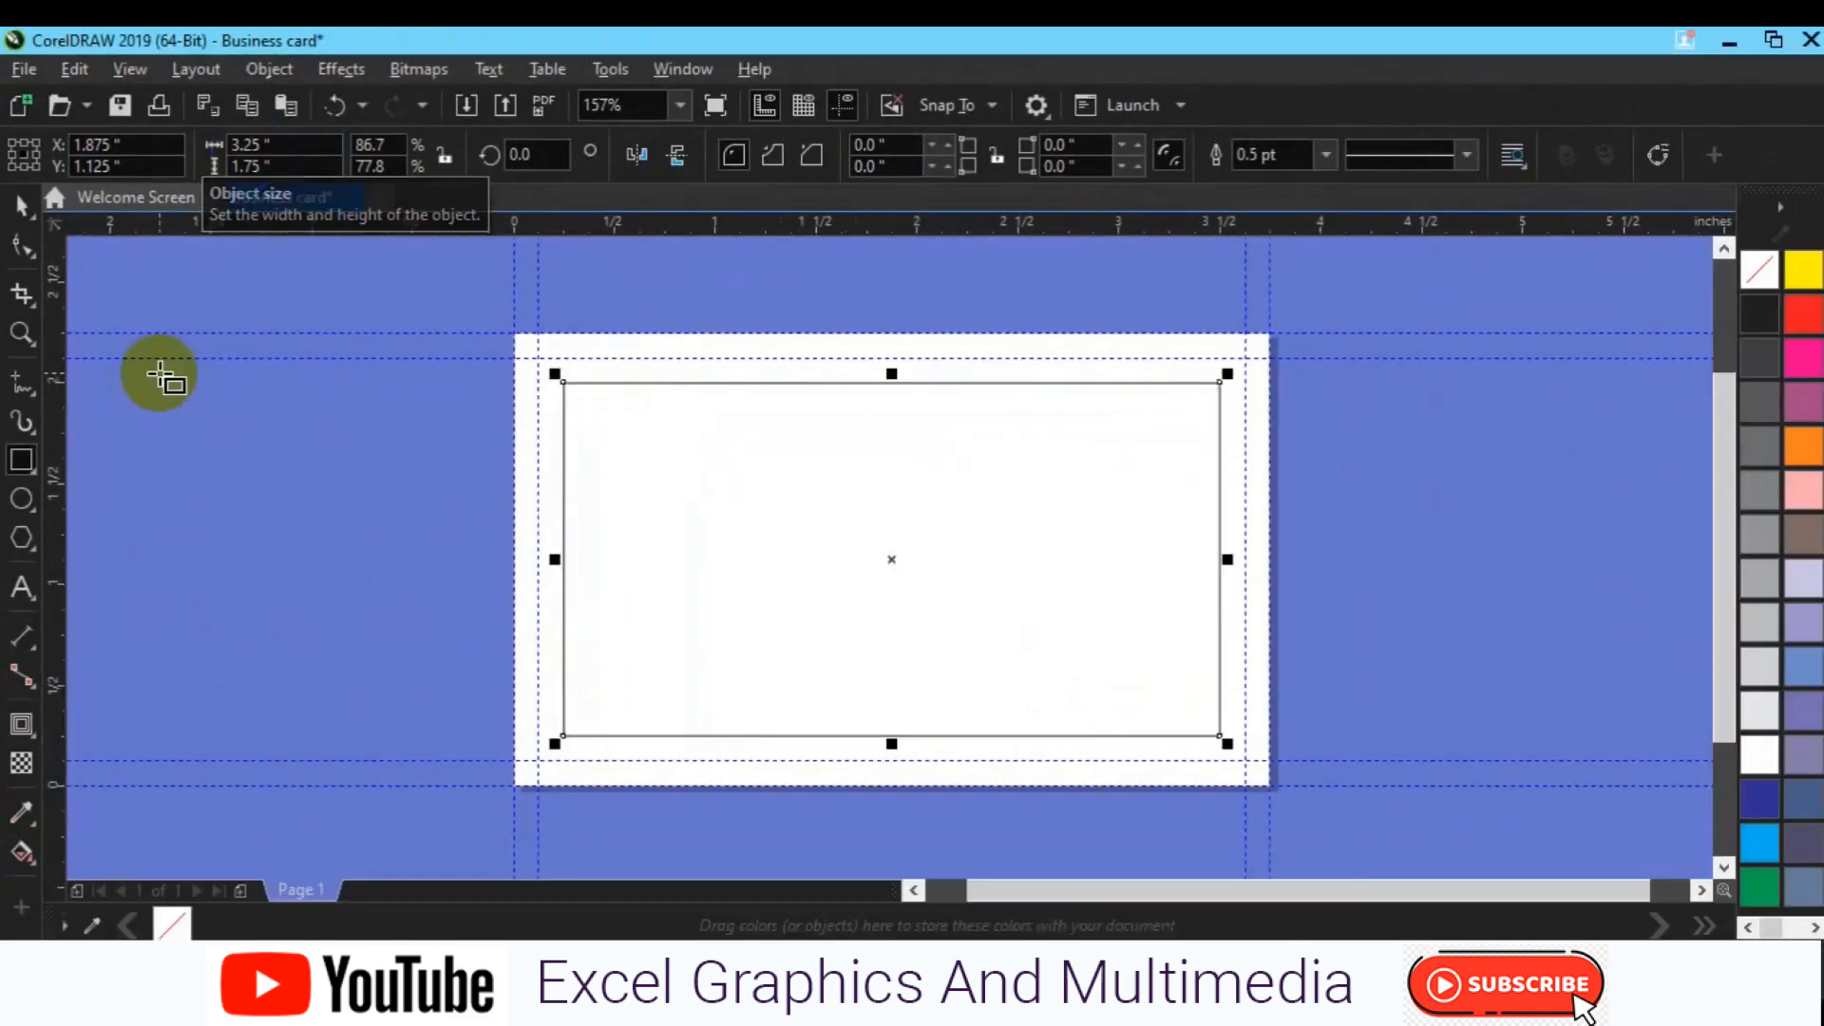
Step: Add guidelines at the smaller rectangle's top, bottom and right edges
click(559, 477)
drag(748, 243, 781, 384)
drag(769, 232, 836, 736)
drag(325, 610, 1225, 555)
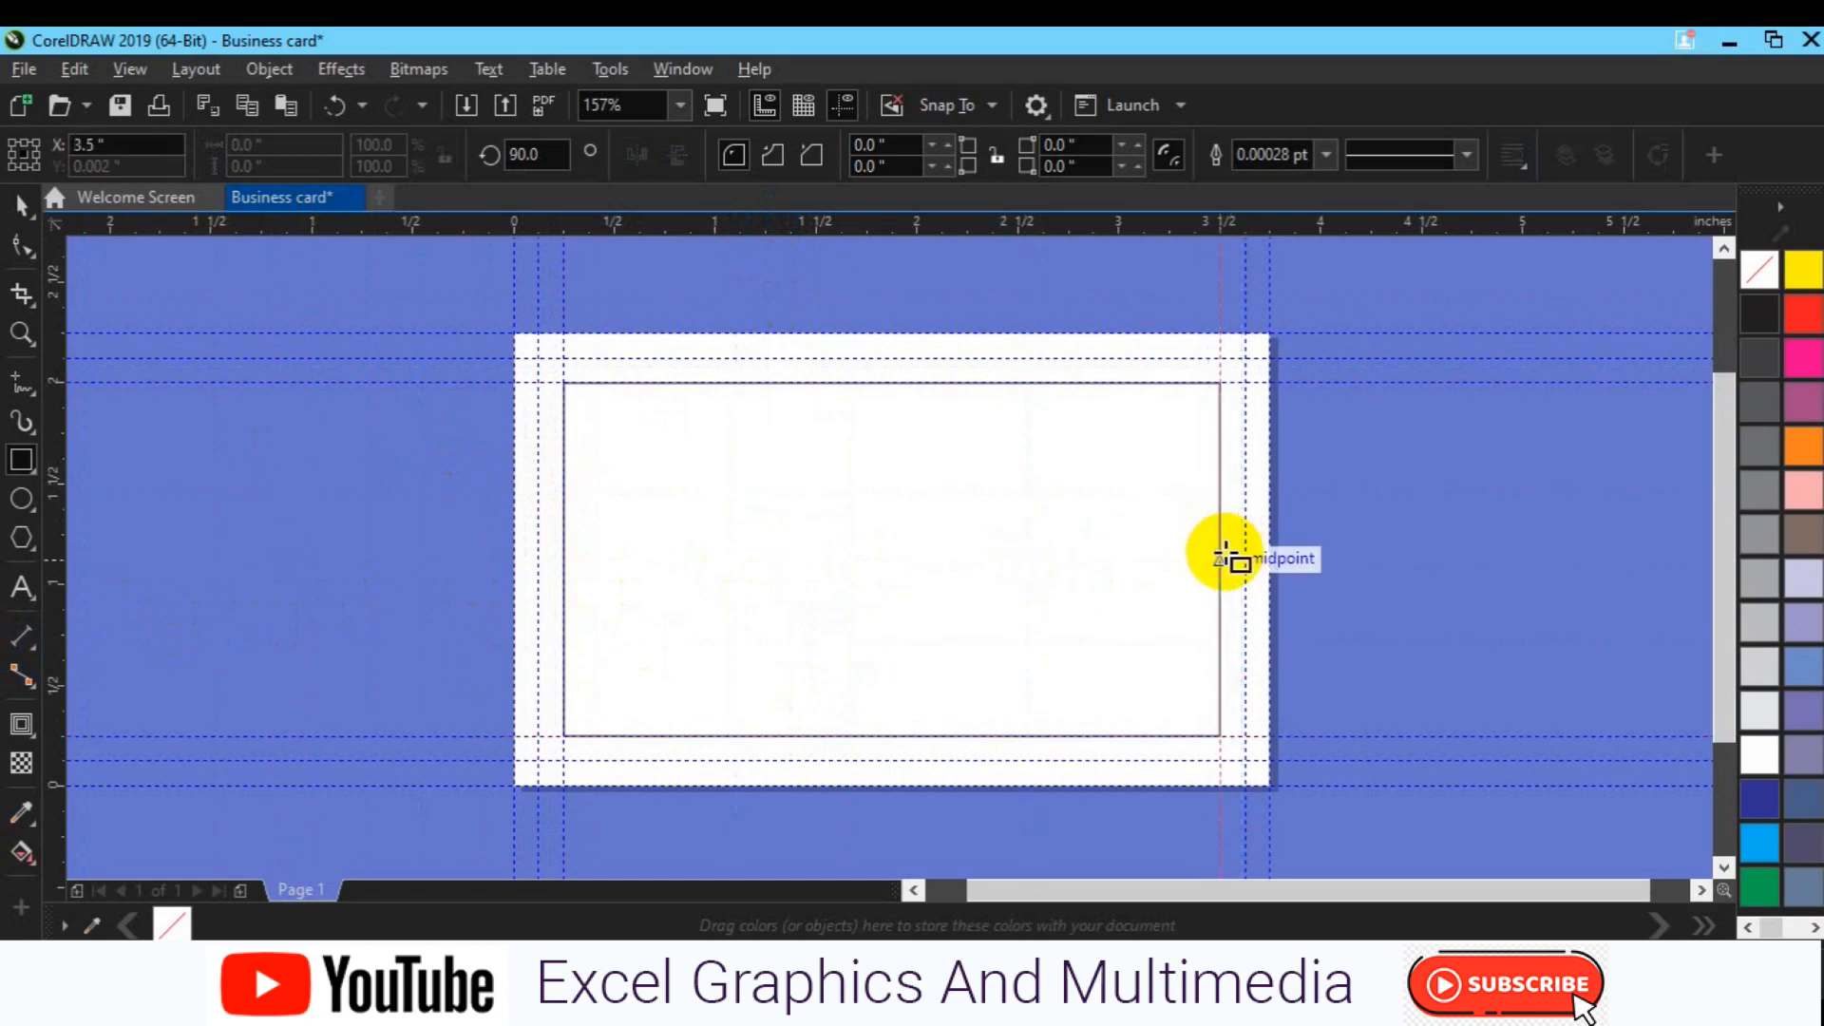
Step: Create a page-size rectangle and set the inner rectangle back to 3.5 × 2 inches
double_click(11, 462)
key(space)
click(561, 570)
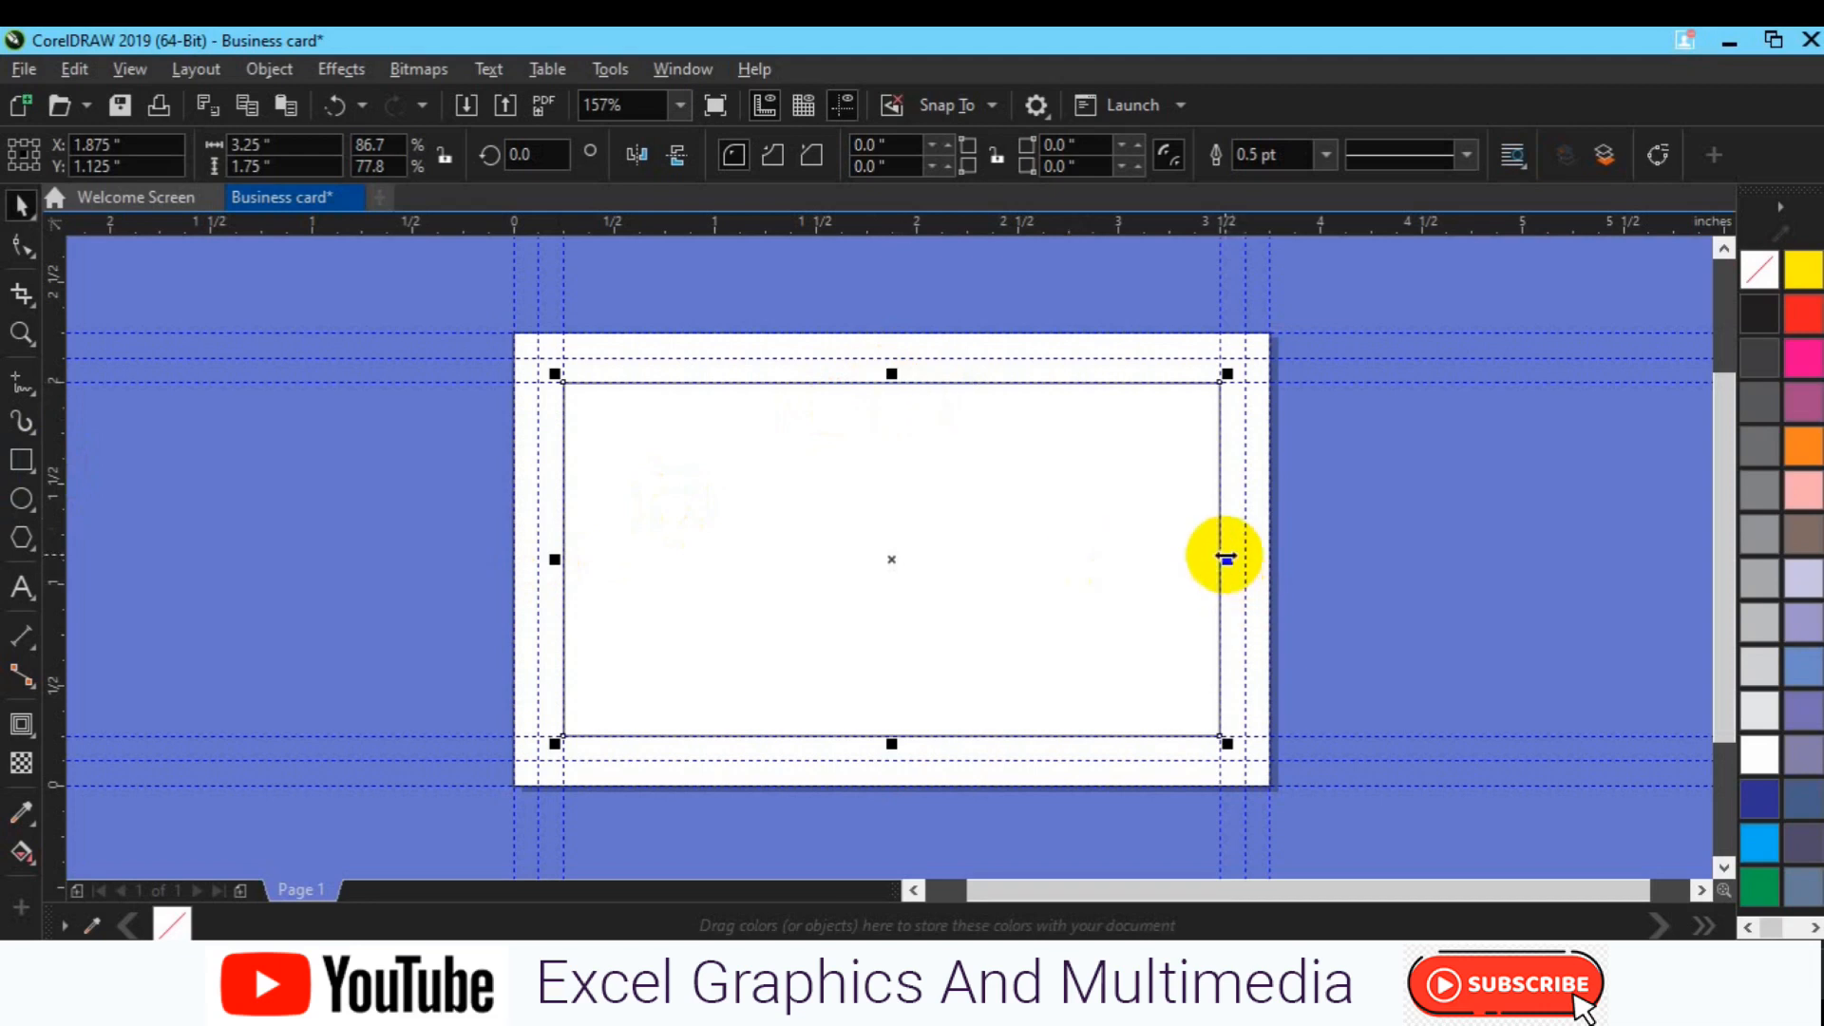
click(249, 147)
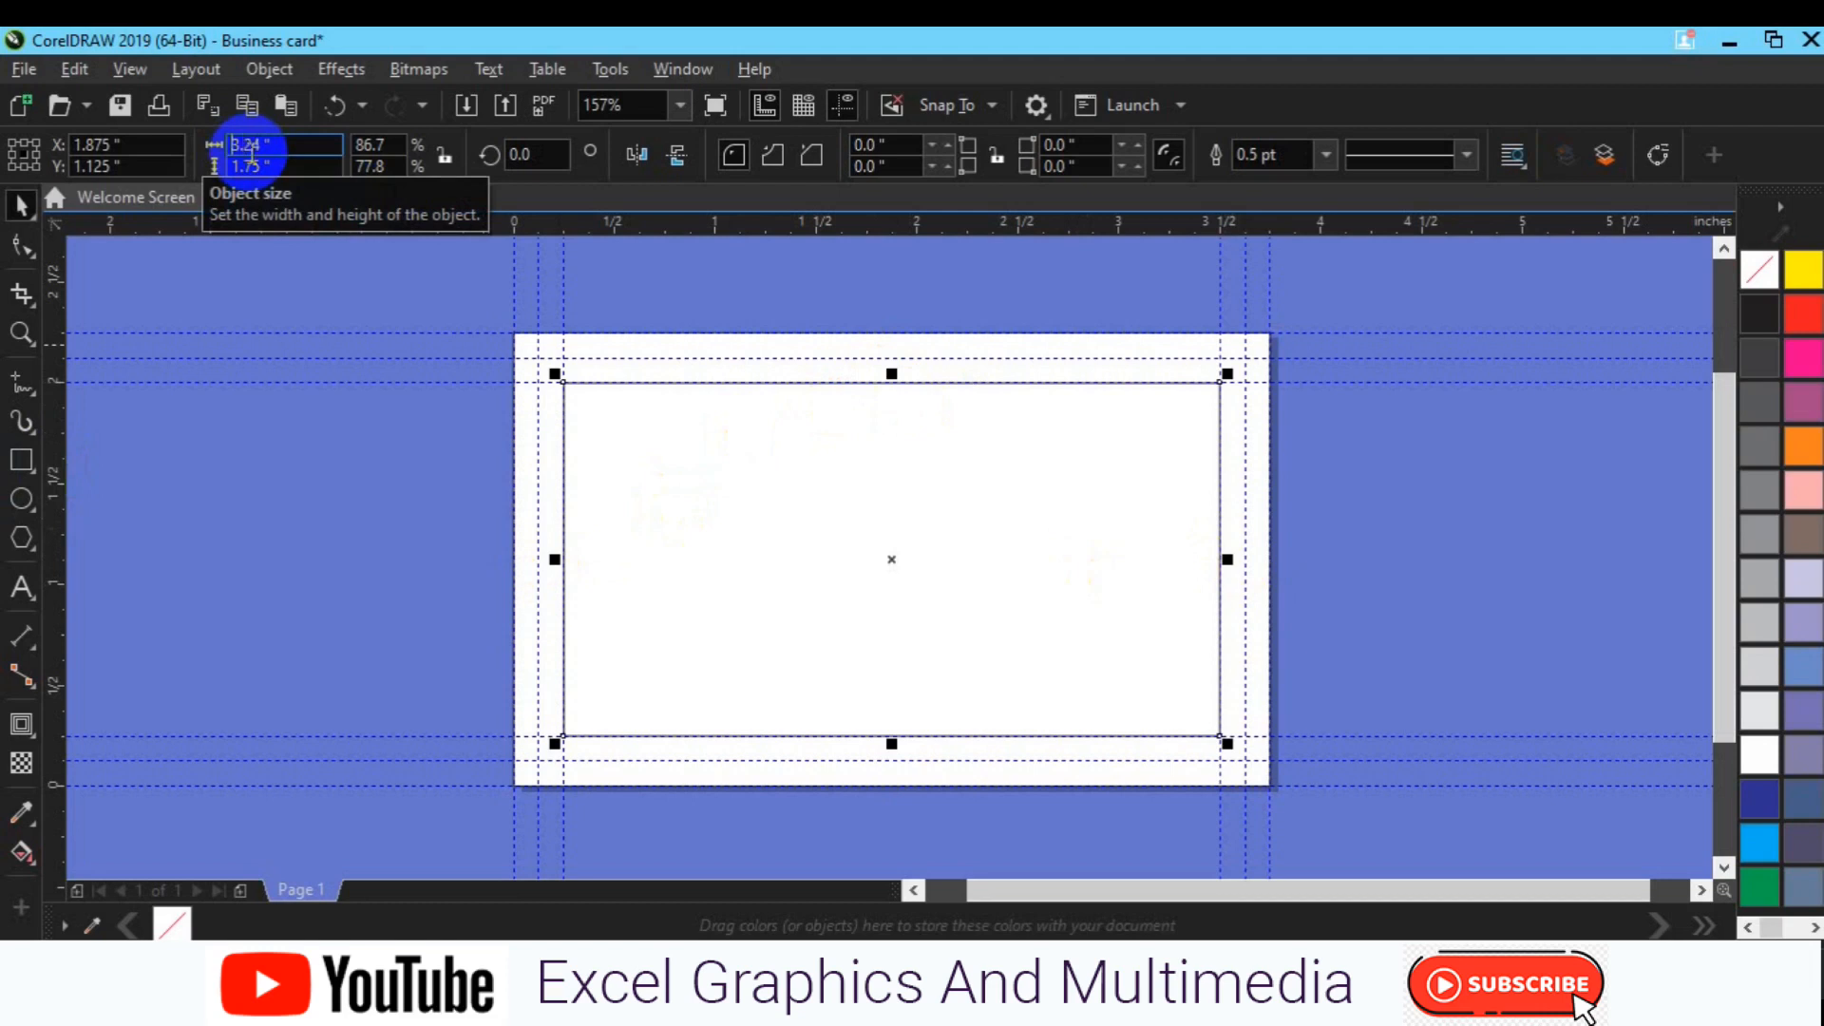
double_click(249, 147)
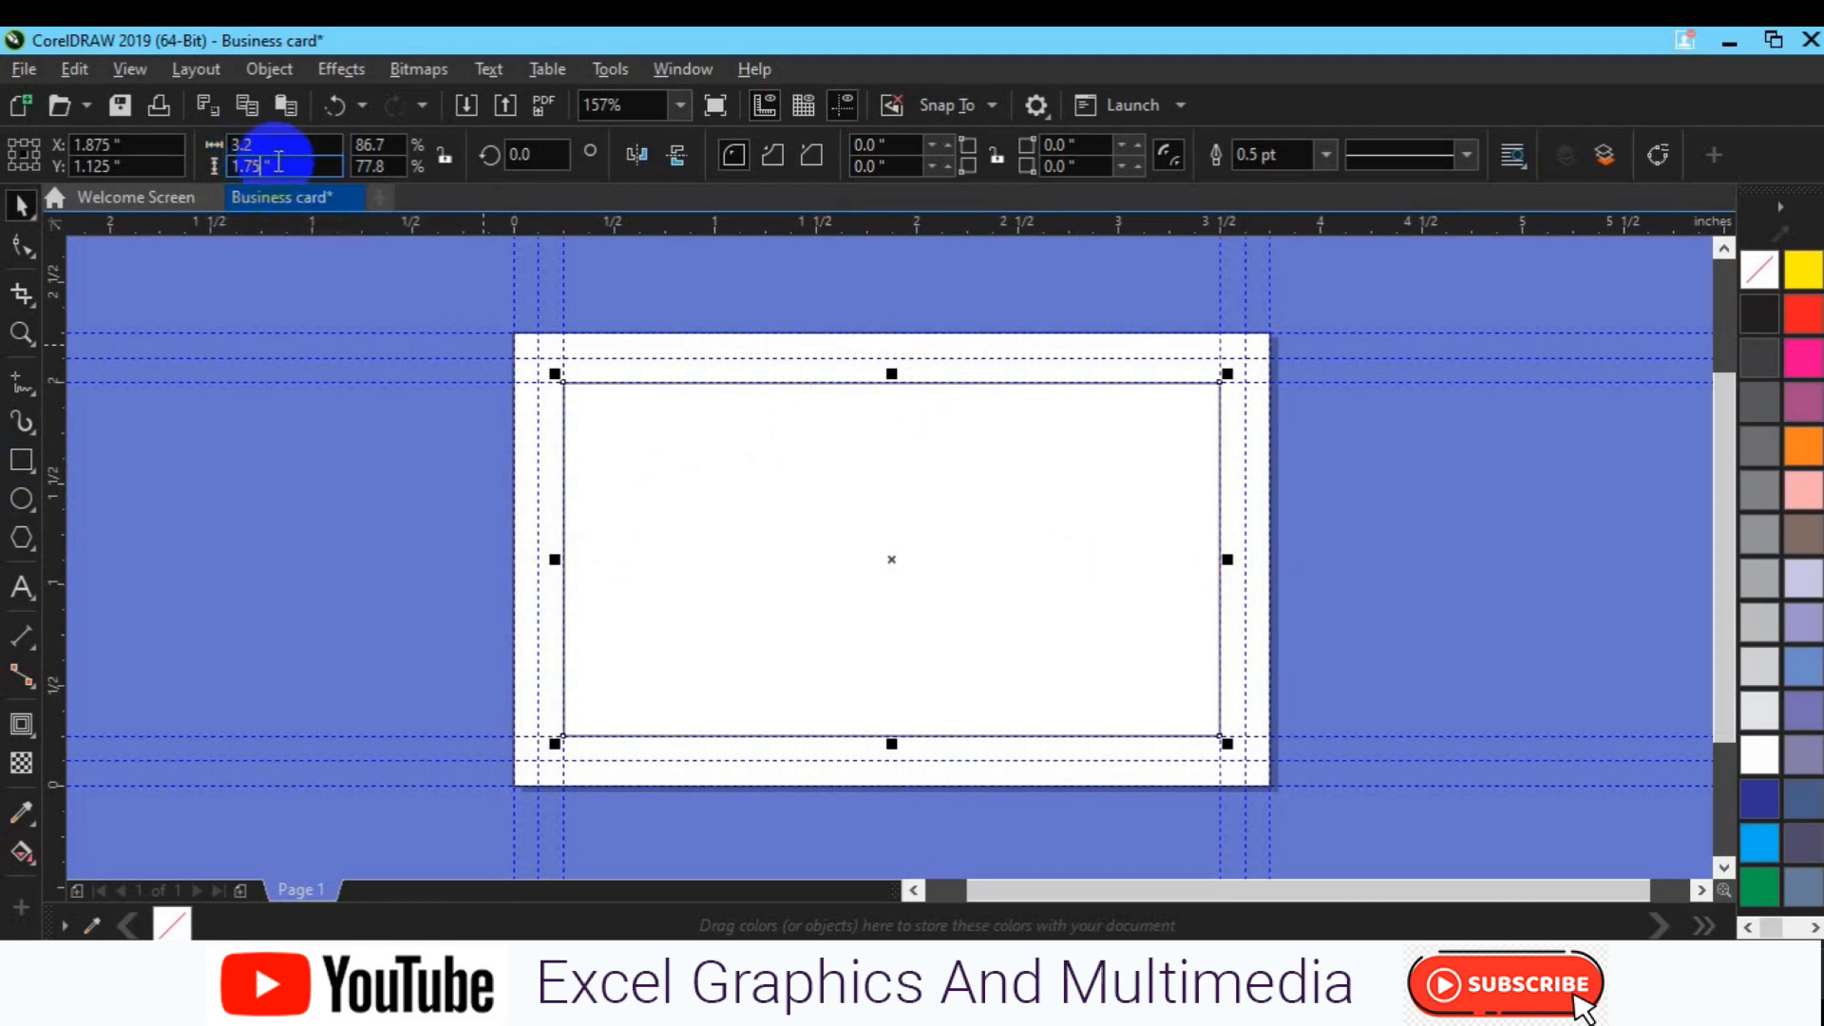
click(279, 162)
click(256, 147)
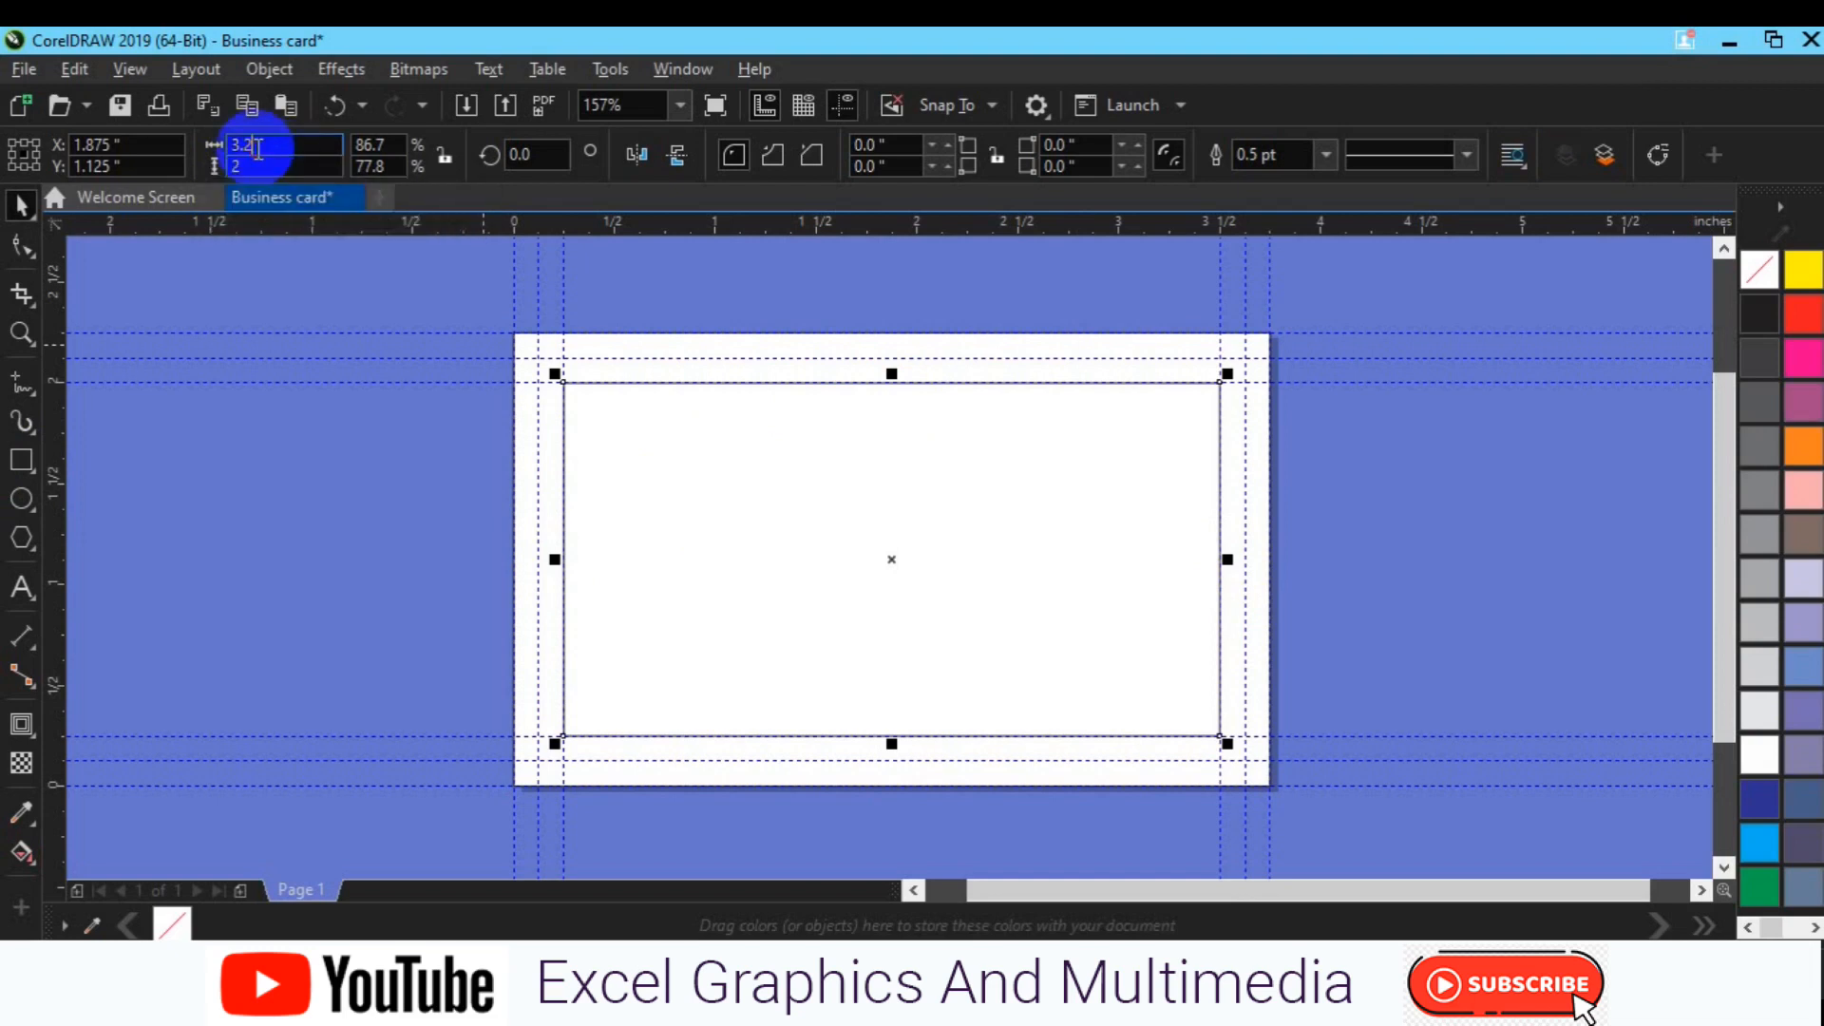
key(BackSpace)
text(5)
key(Return)
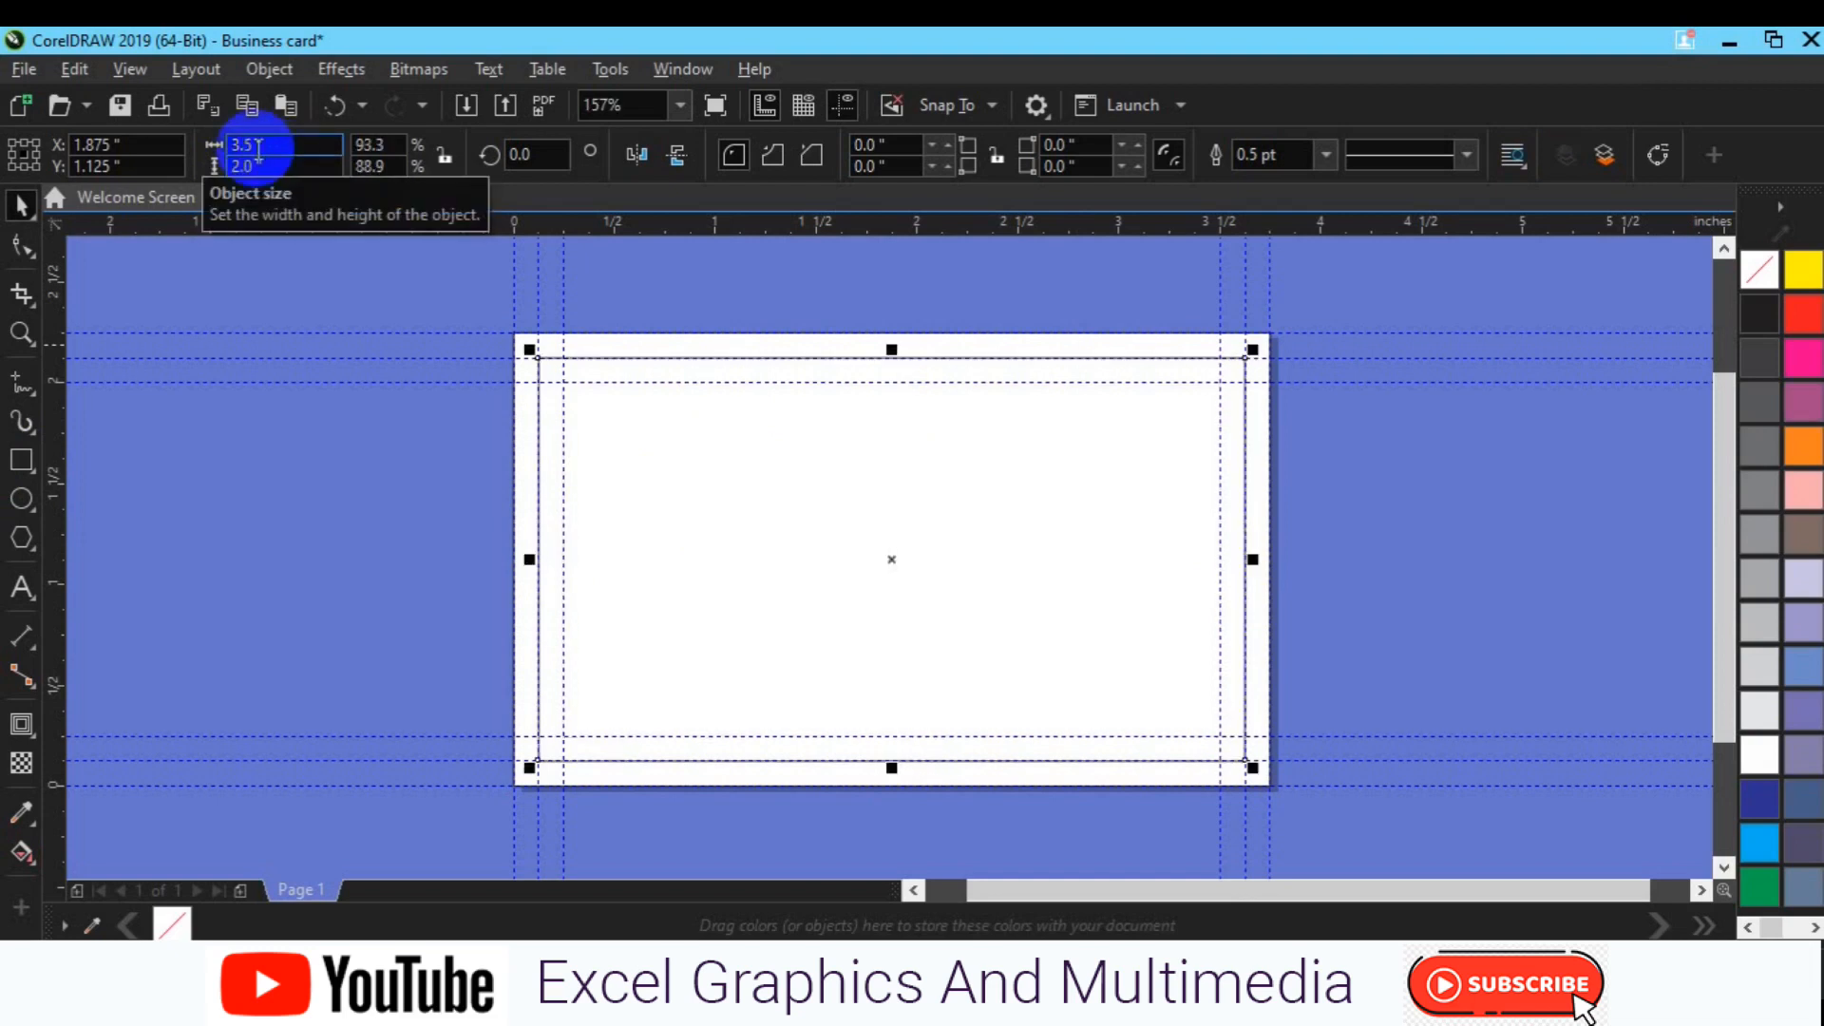
key(F6)
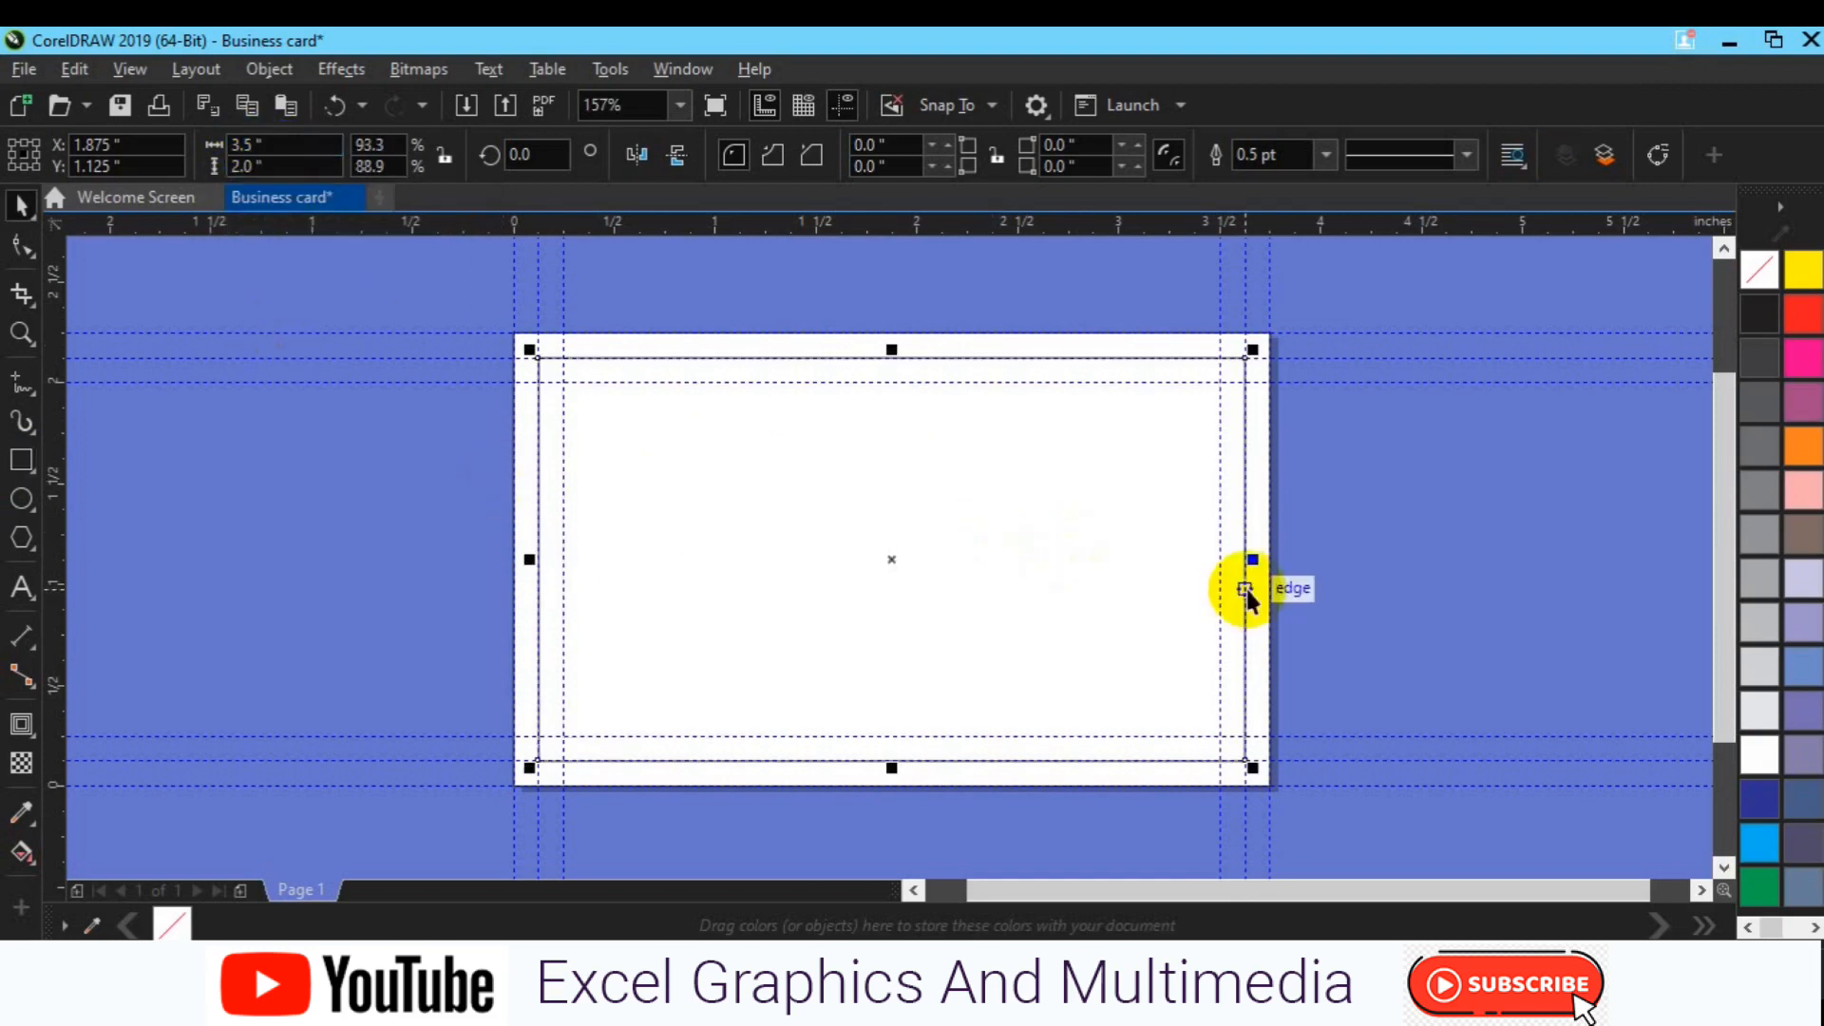
Step: Draw a thin full-height strip, skew its top left, and shift it right of centre
drag(1253, 559, 932, 578)
click(894, 569)
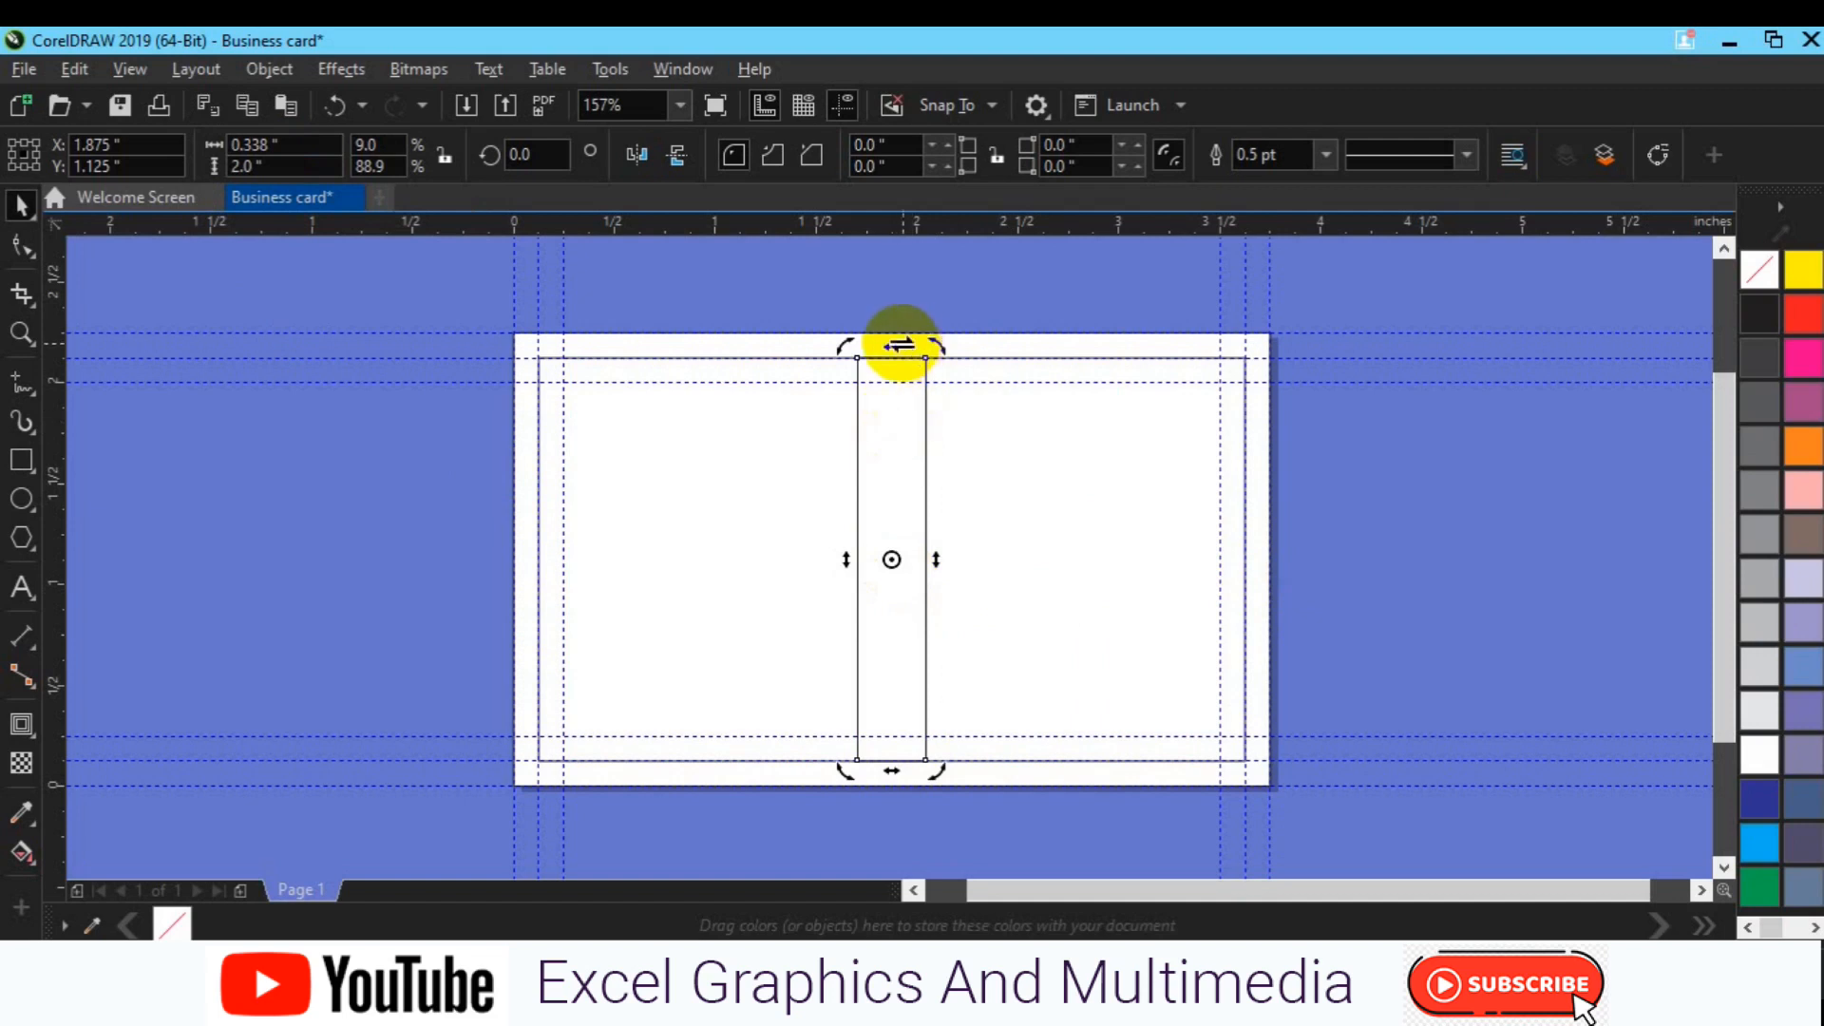
drag(897, 346, 780, 381)
click(784, 385)
drag(835, 557, 961, 558)
click(960, 557)
drag(947, 356, 931, 358)
click(933, 361)
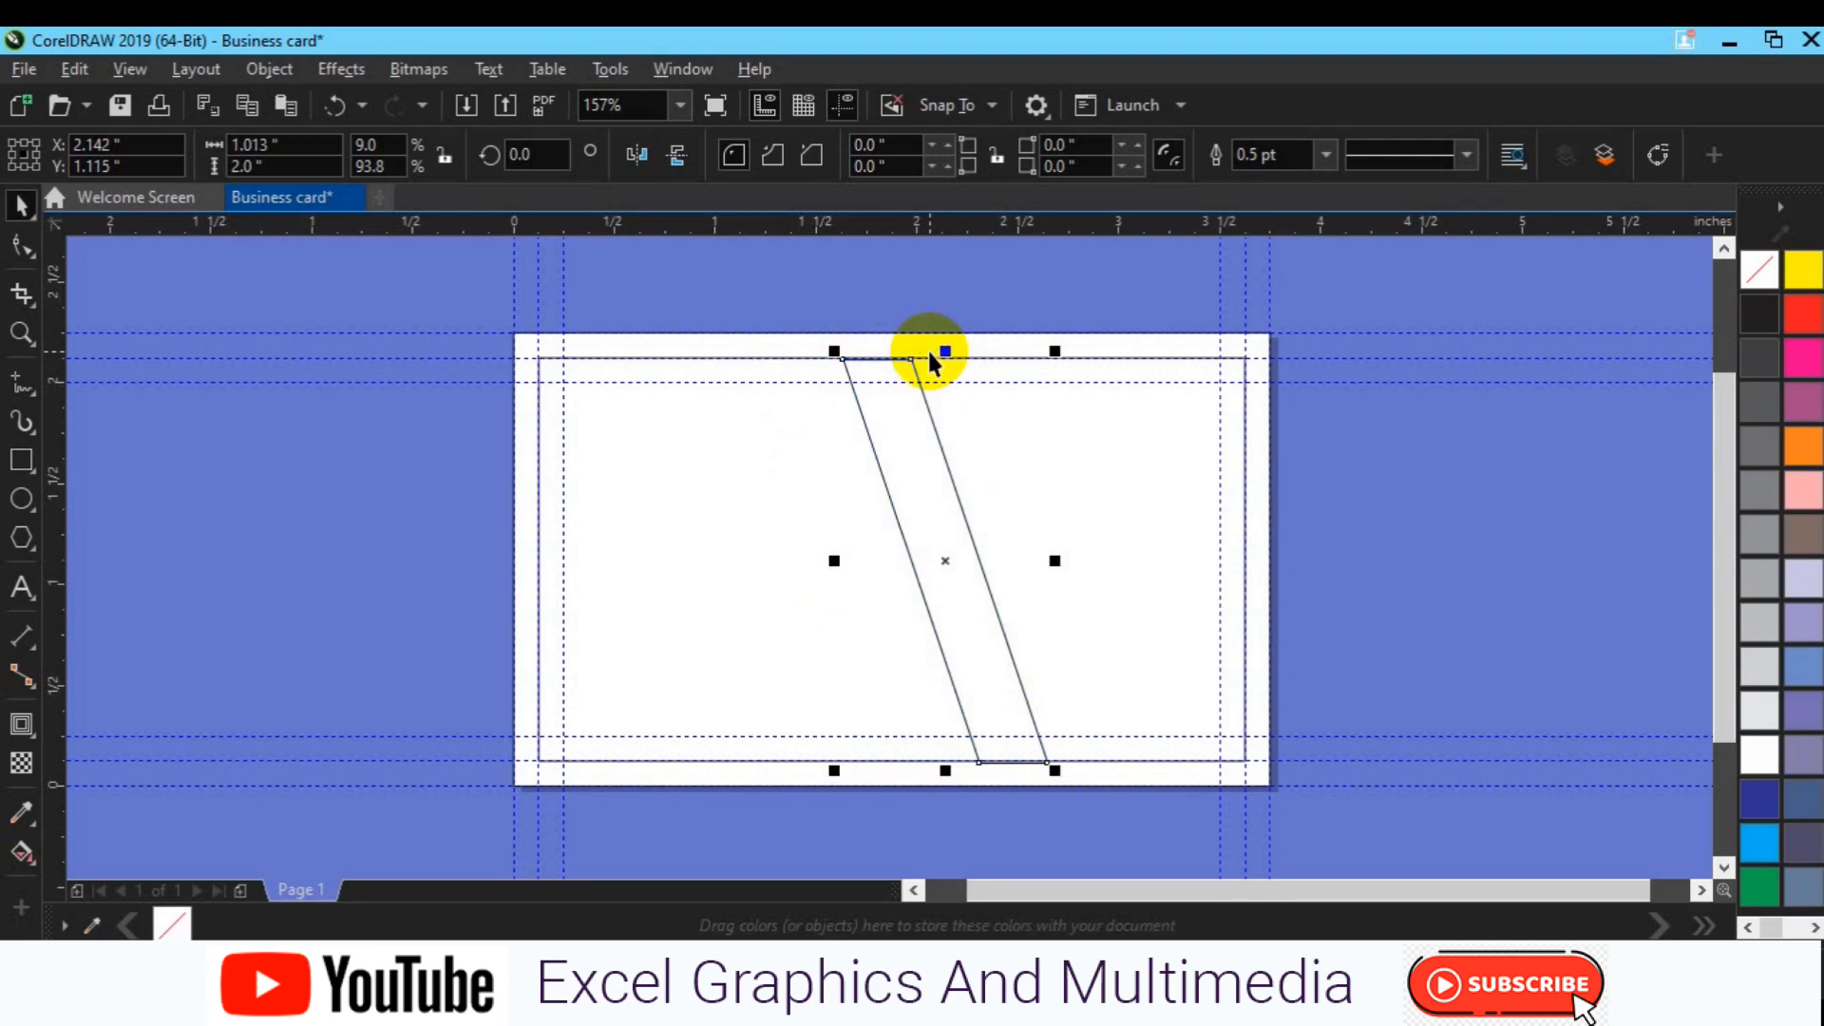
click(378, 487)
click(20, 463)
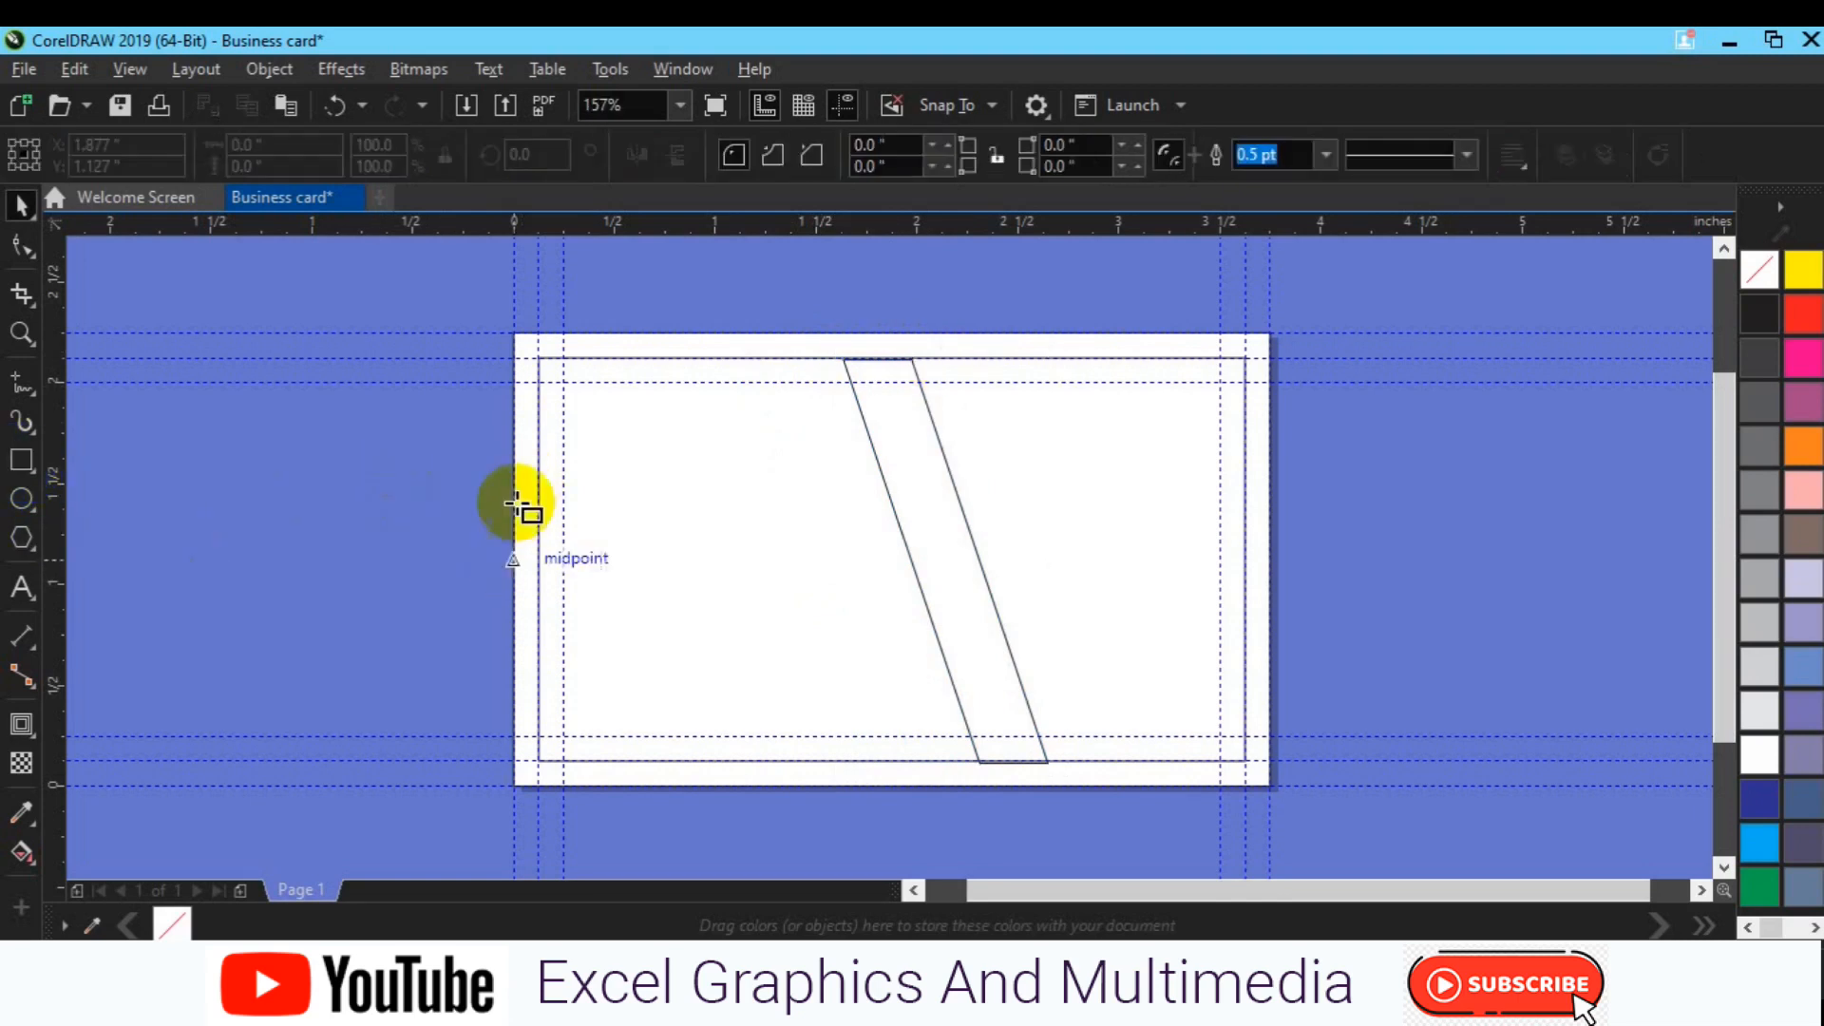
Step: Squash the card rectangle into a half-height band and nudge it down three steps
click(654, 513)
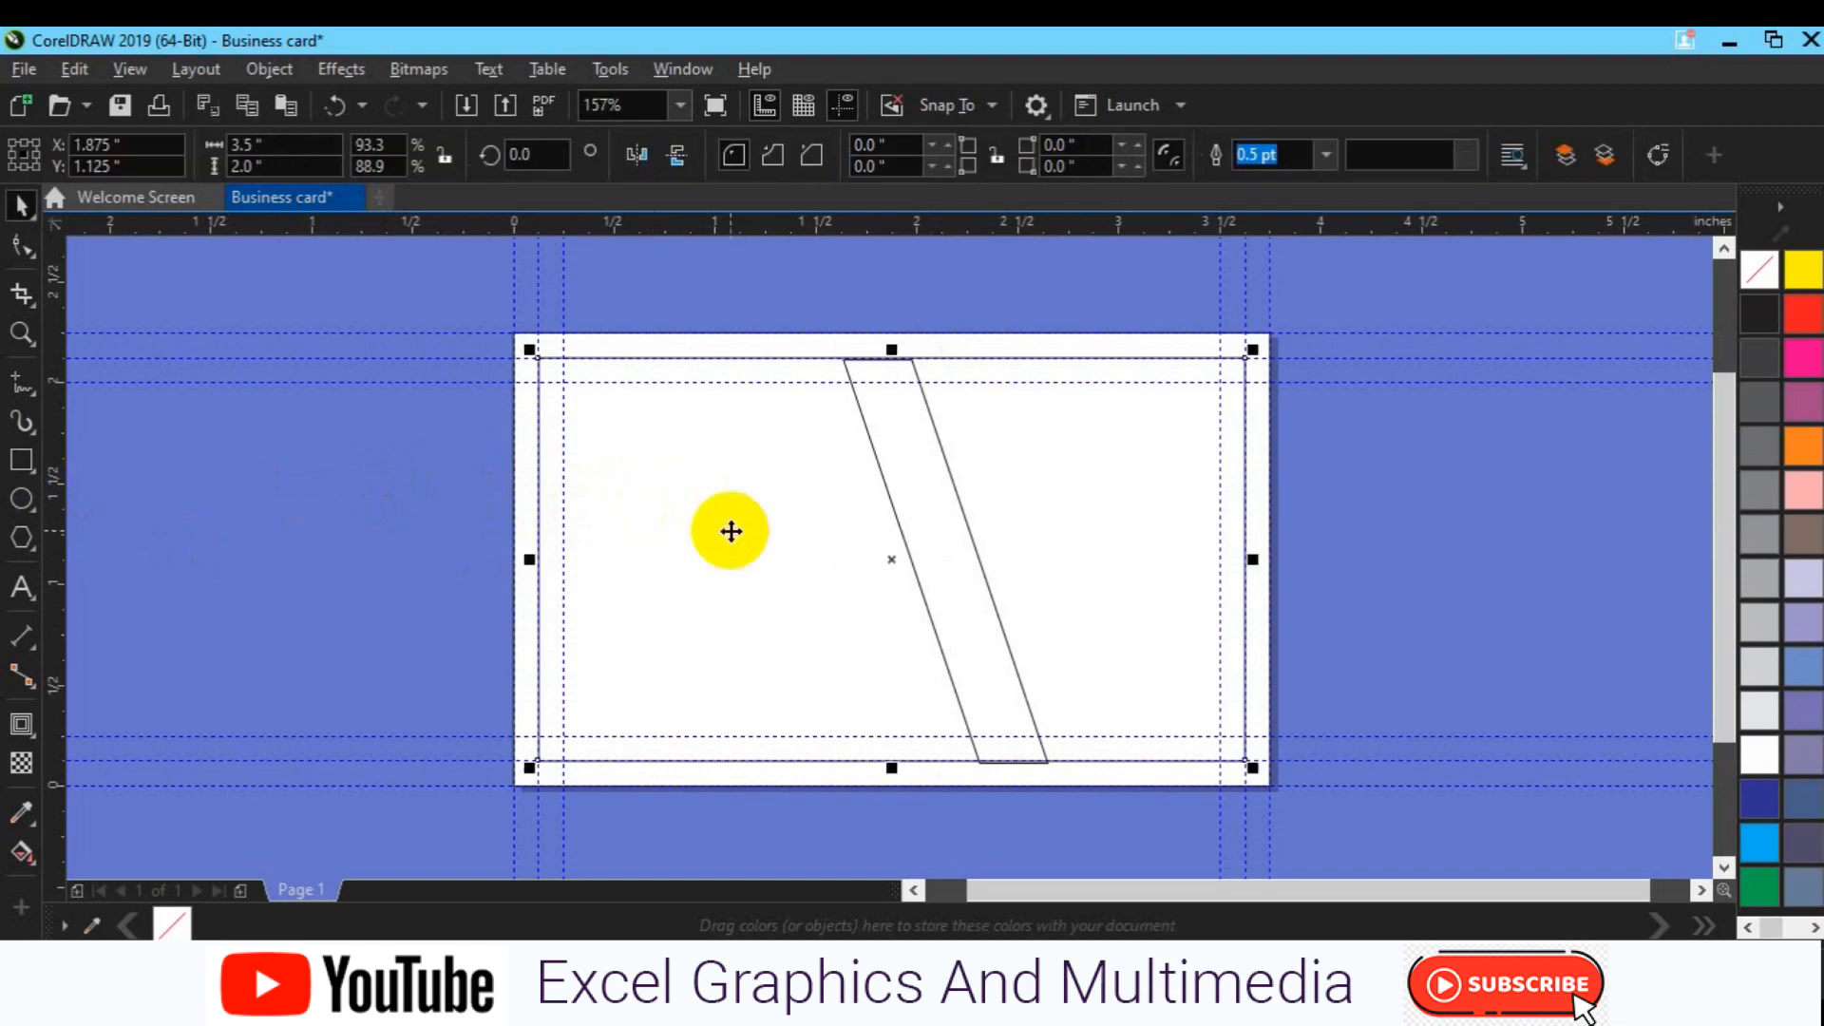
drag(891, 353, 894, 444)
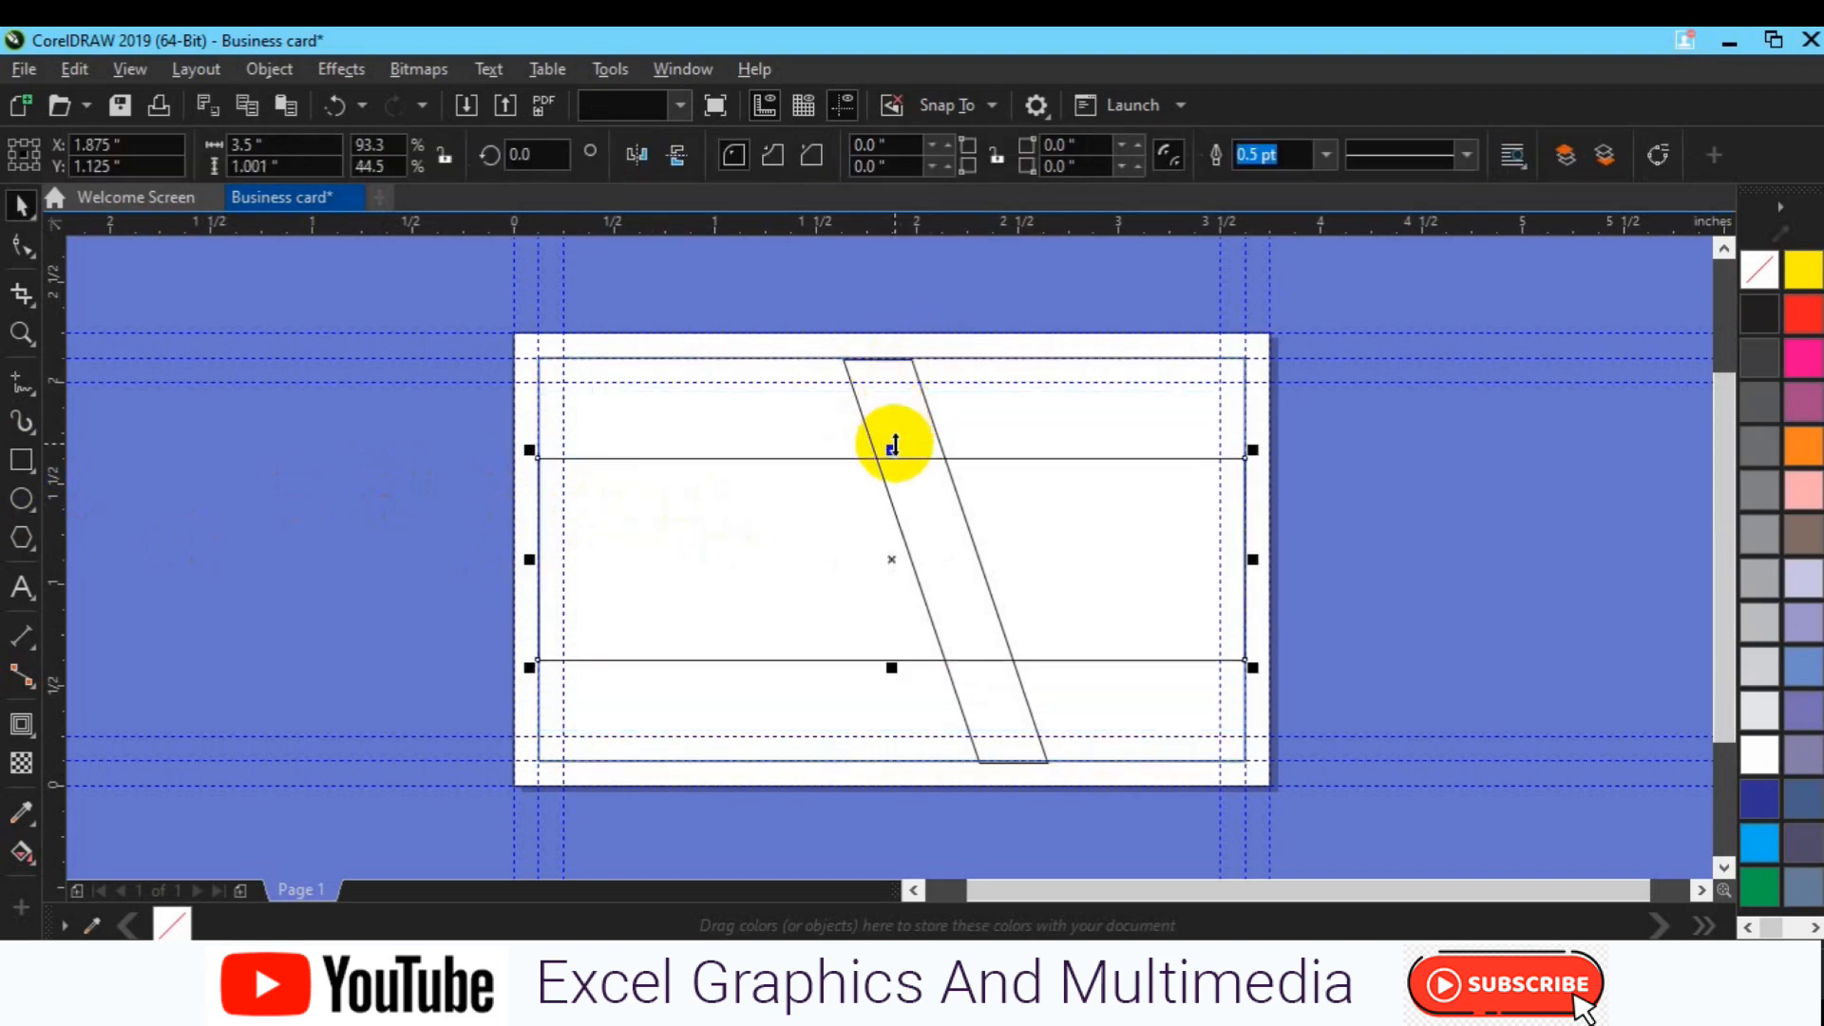
key(Down)
key(Down)
key(Down)
key(Down)
key(Down)
key(Down)
key(Down)
key(Down)
key(Down)
key(Down)
key(Down)
key(Down)
key(Down)
key(Down)
key(Down)
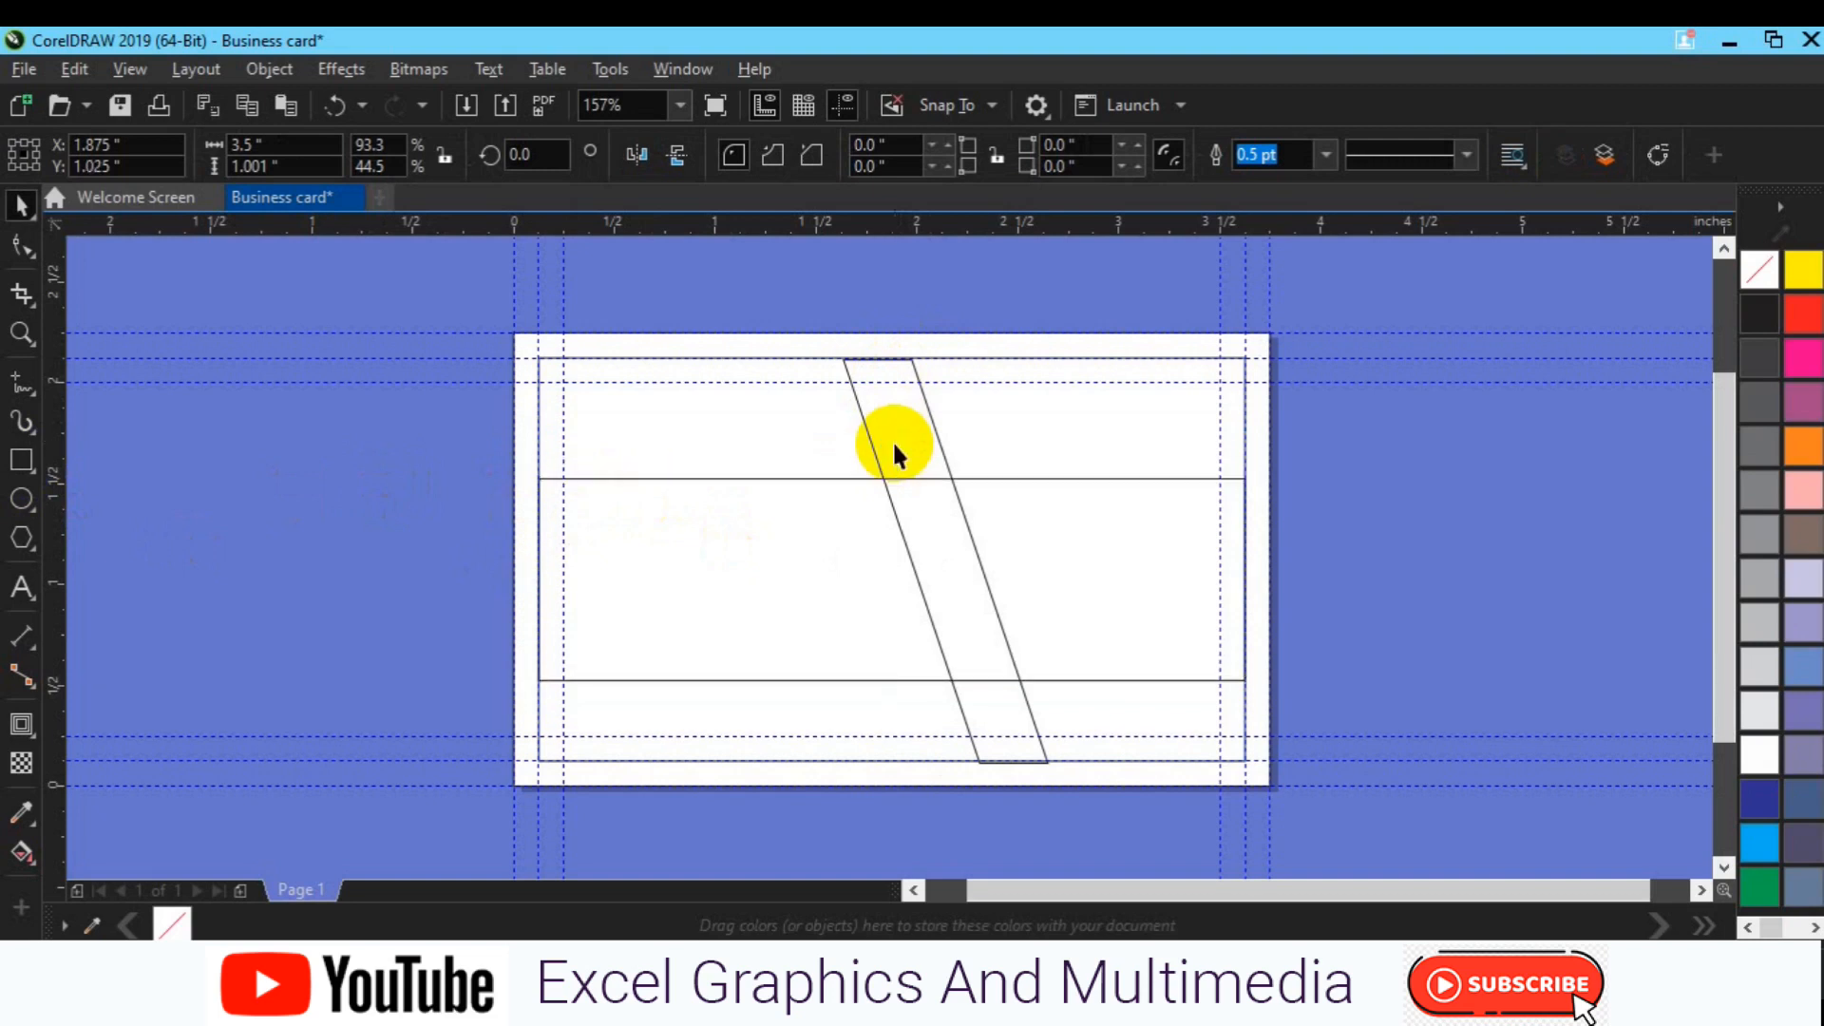
key(Down)
key(Down)
key(Down)
key(Down)
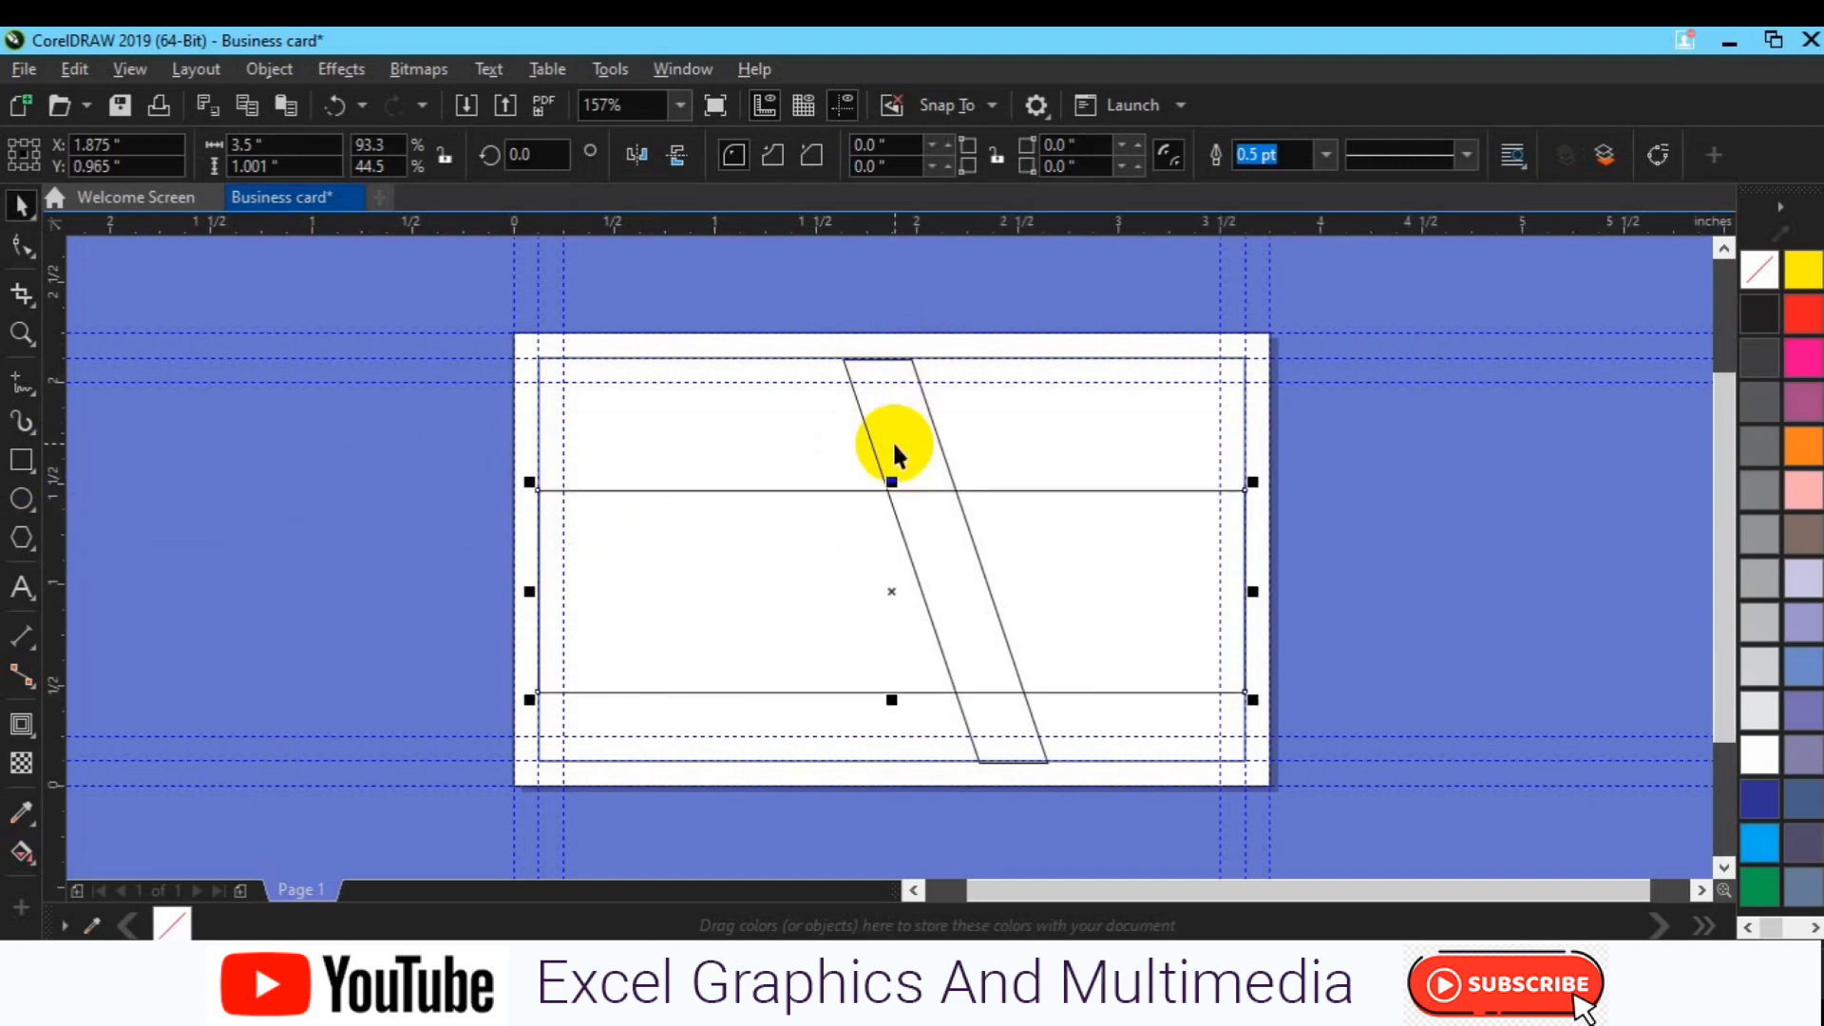
key(Down)
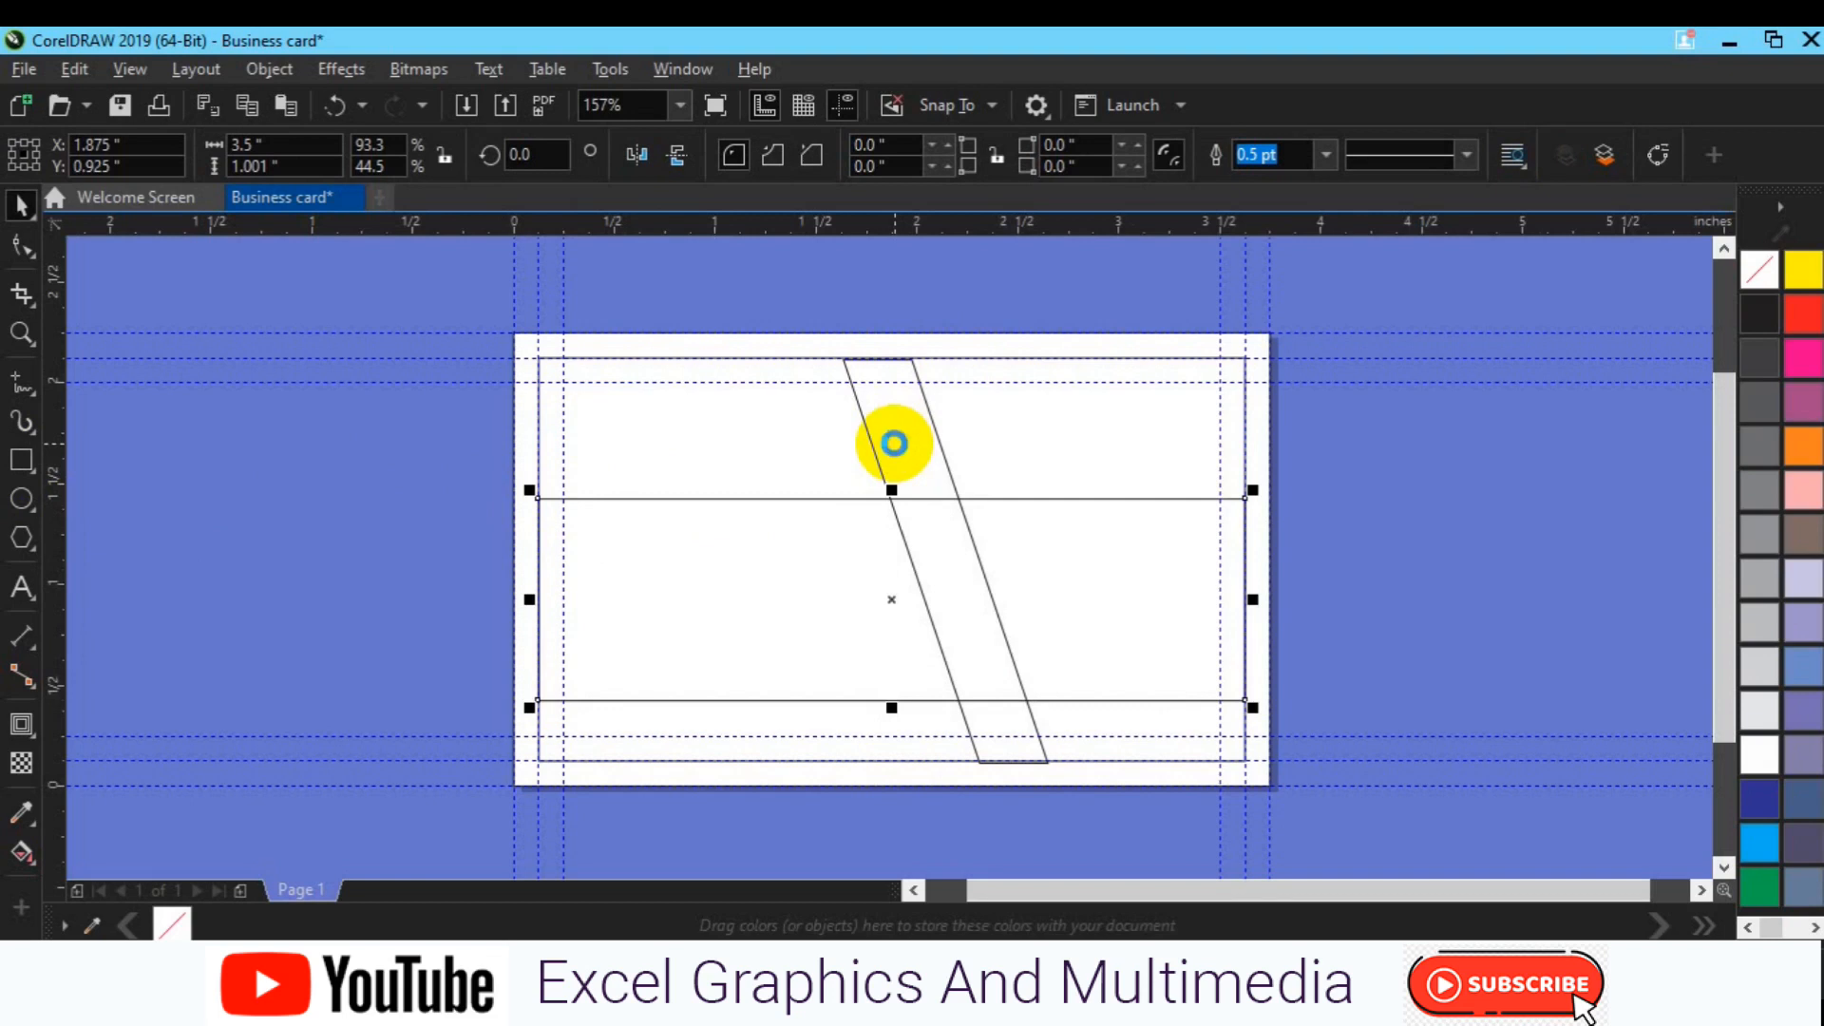
Step: Place a copy of the band higher up, shifted right past the card's edge
key(ctrl+d)
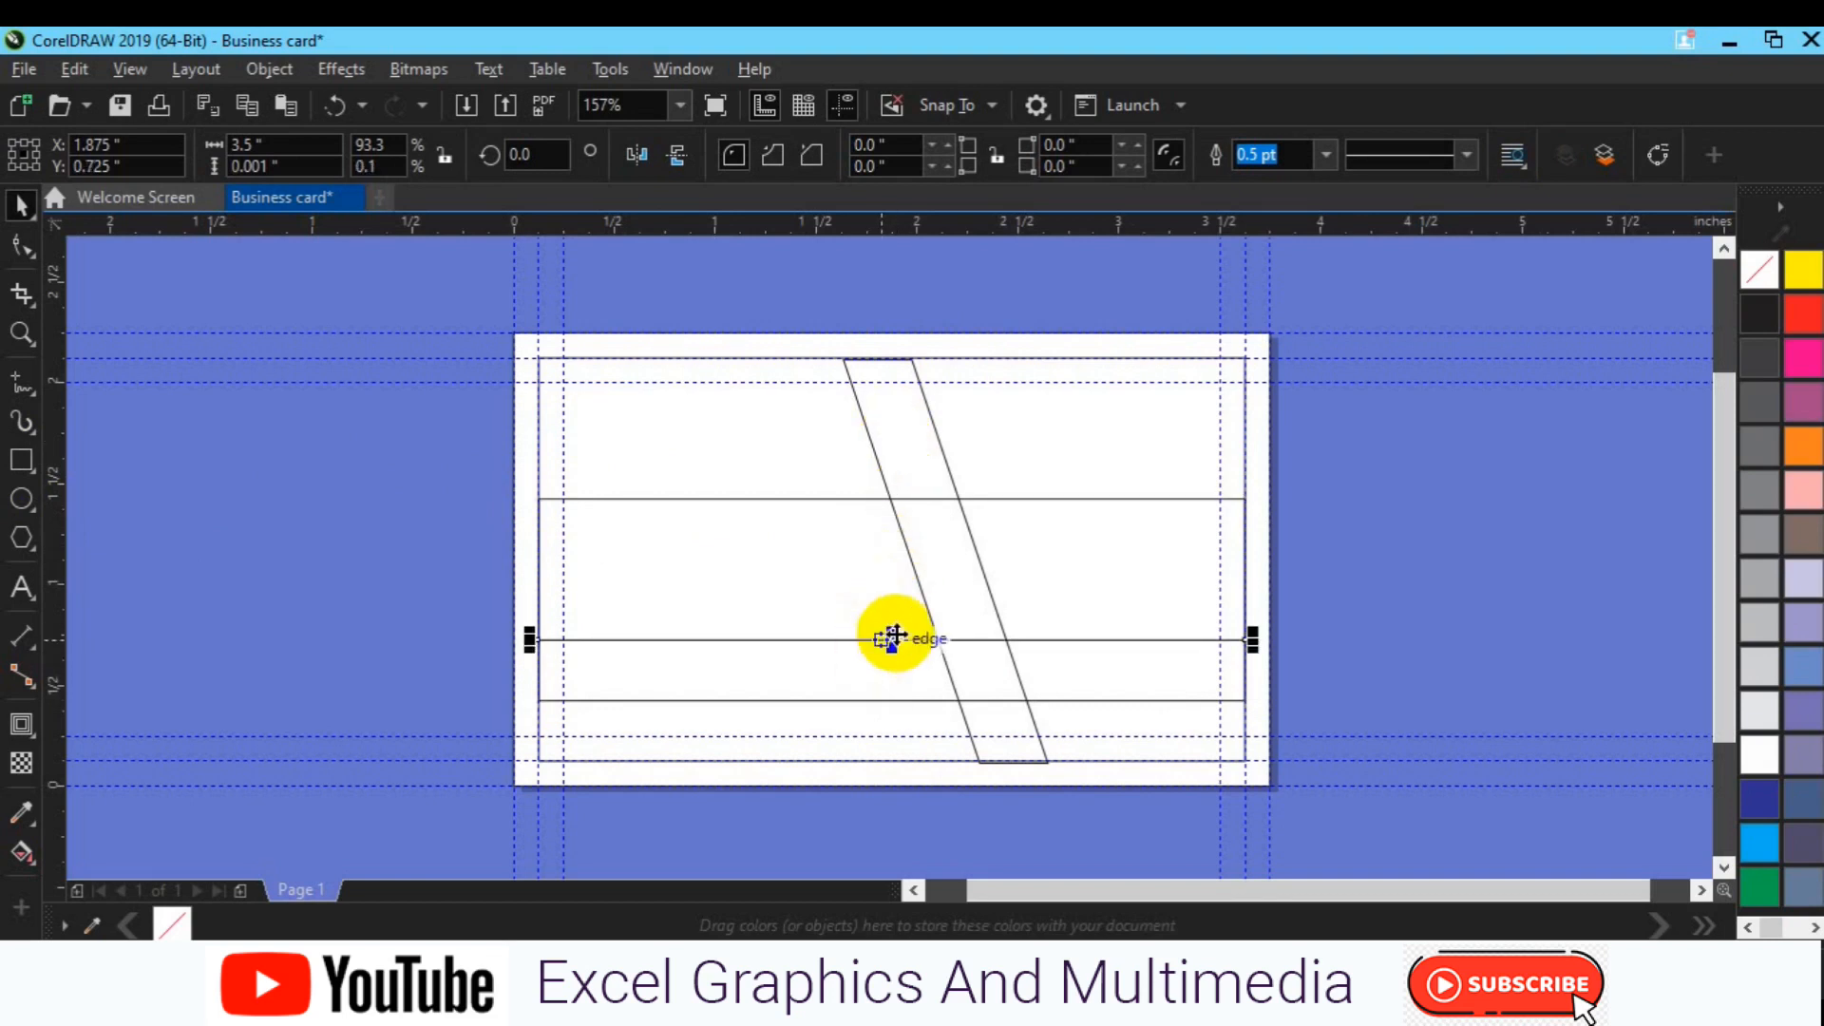
key(ctrl+z)
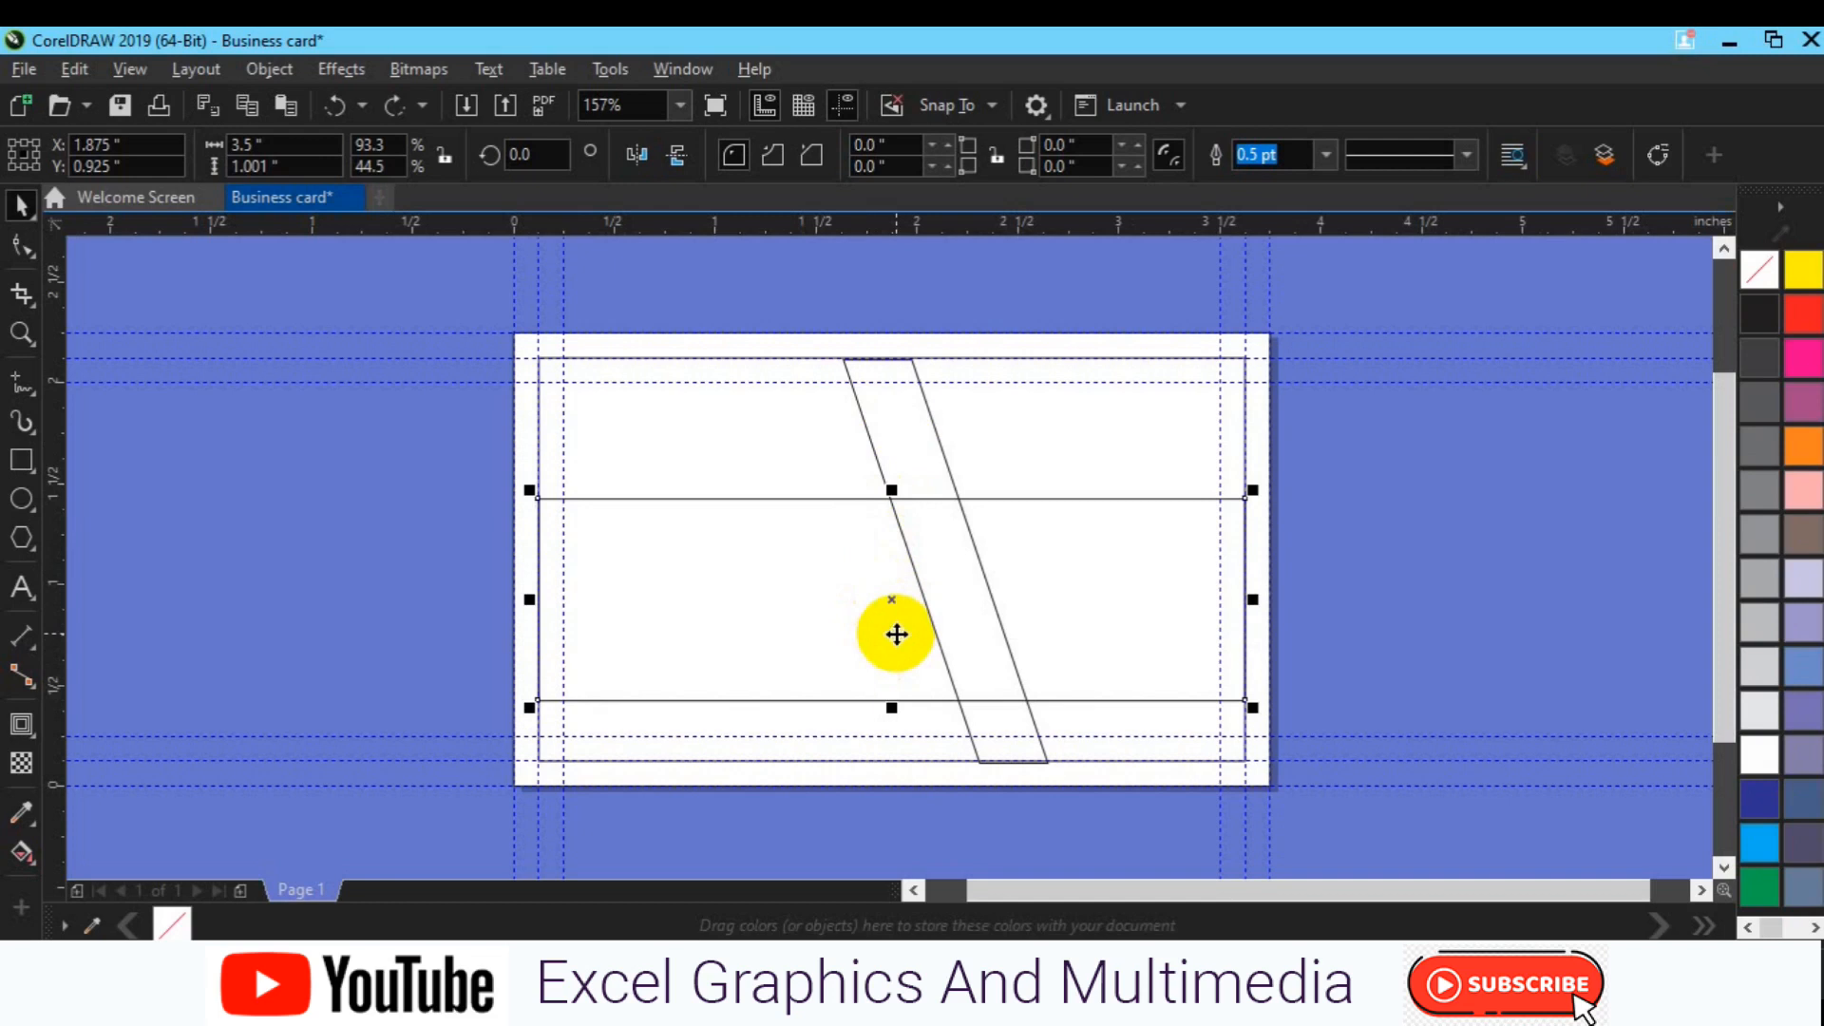
drag(897, 634, 938, 422)
click(1008, 483)
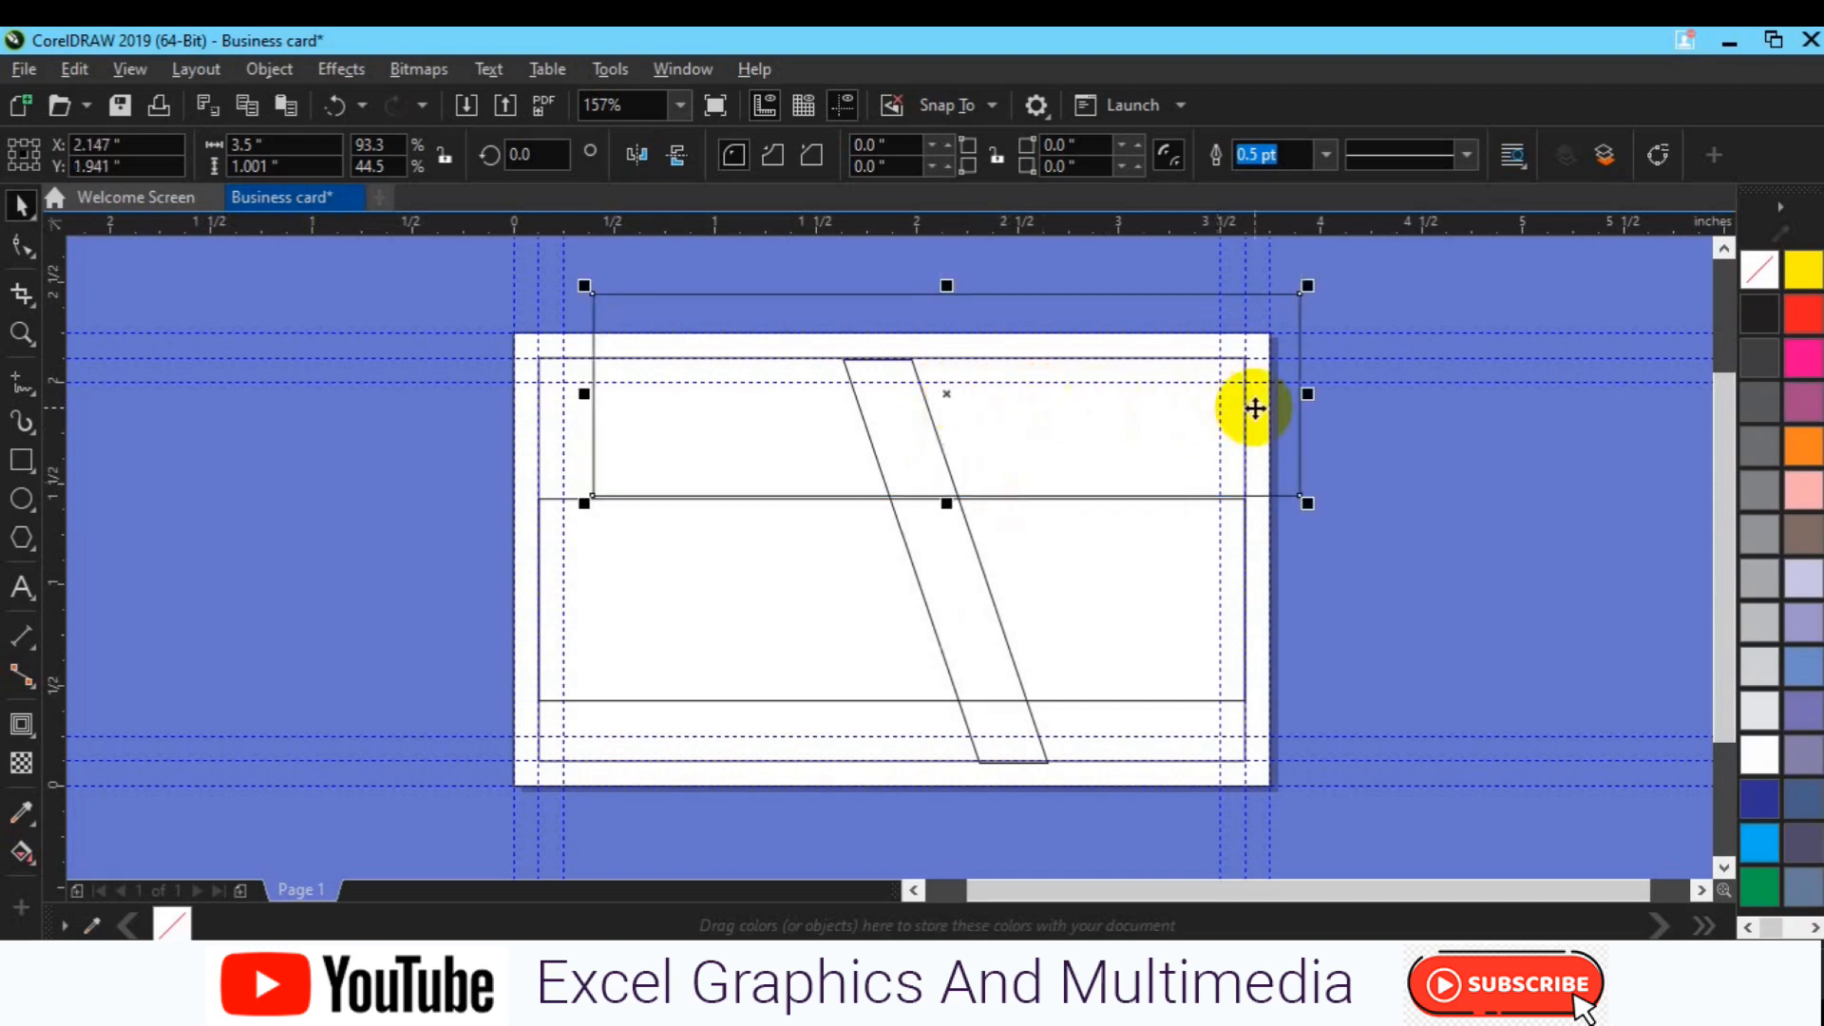
drag(946, 394, 1237, 399)
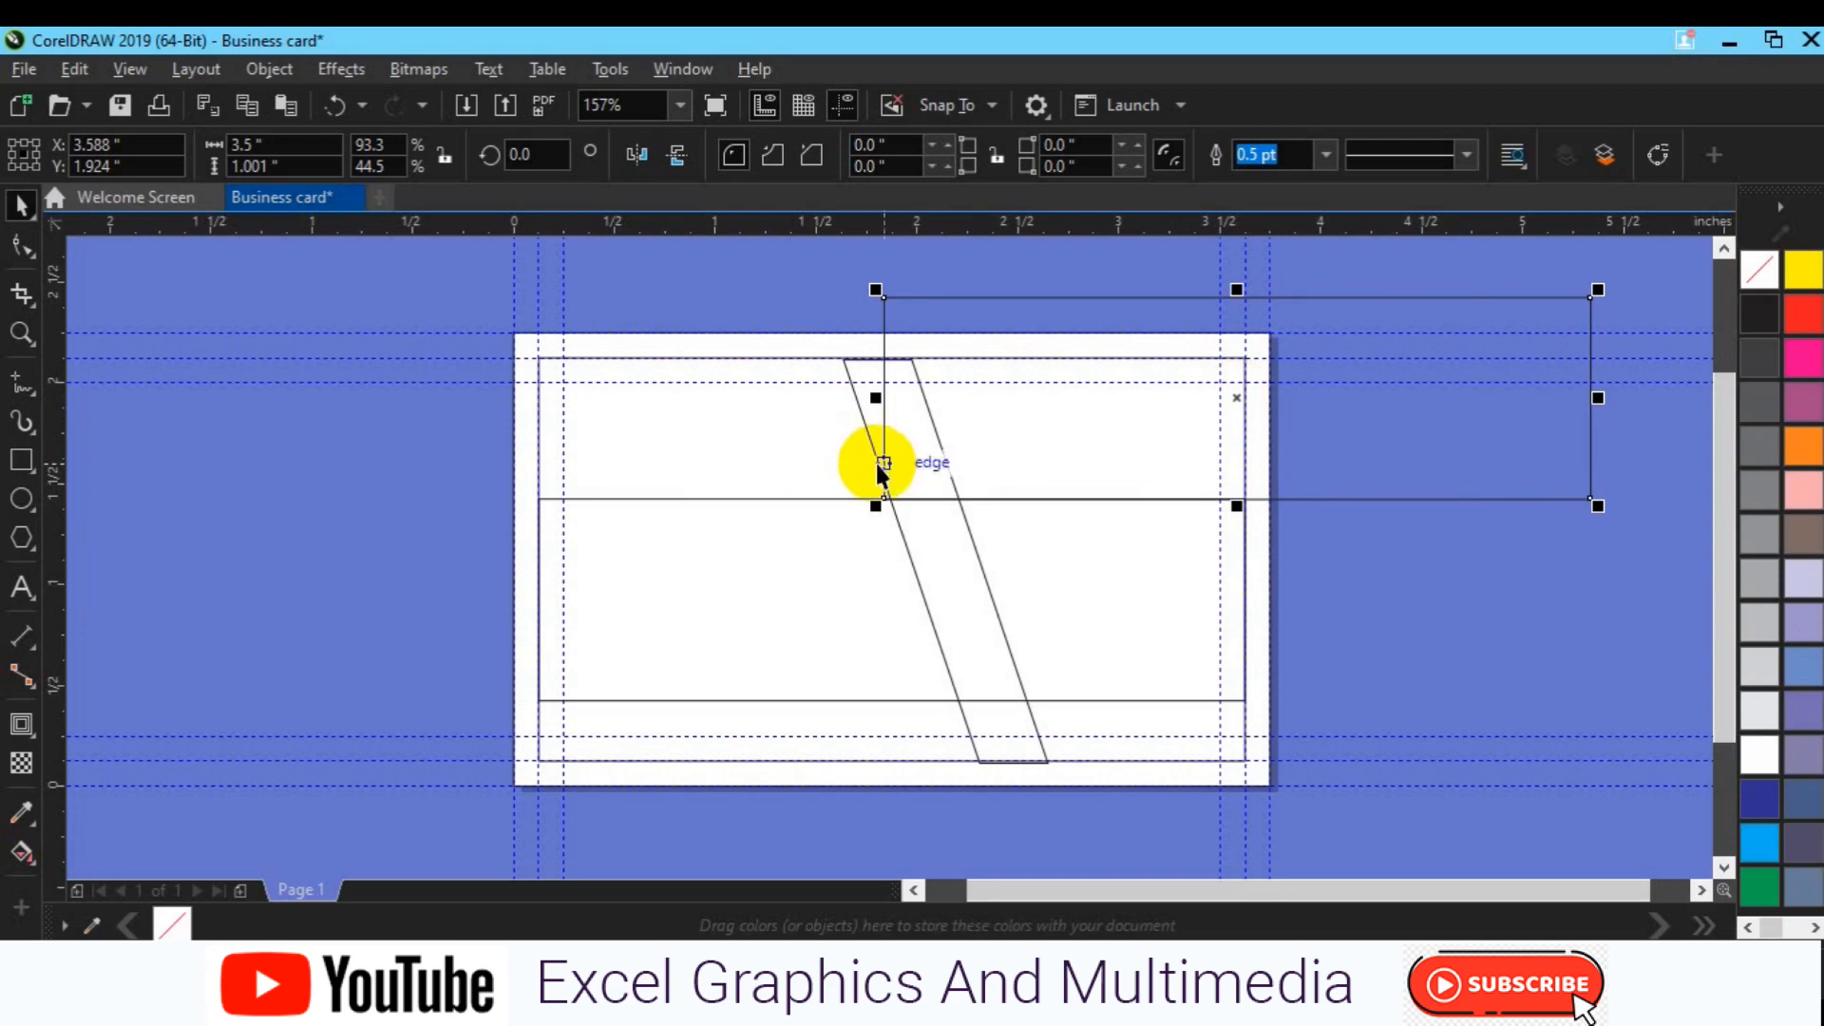
Step: Delete the slanted strip and pull the card rectangle's top edge down to the guideline
click(875, 460)
click(849, 433)
click(864, 432)
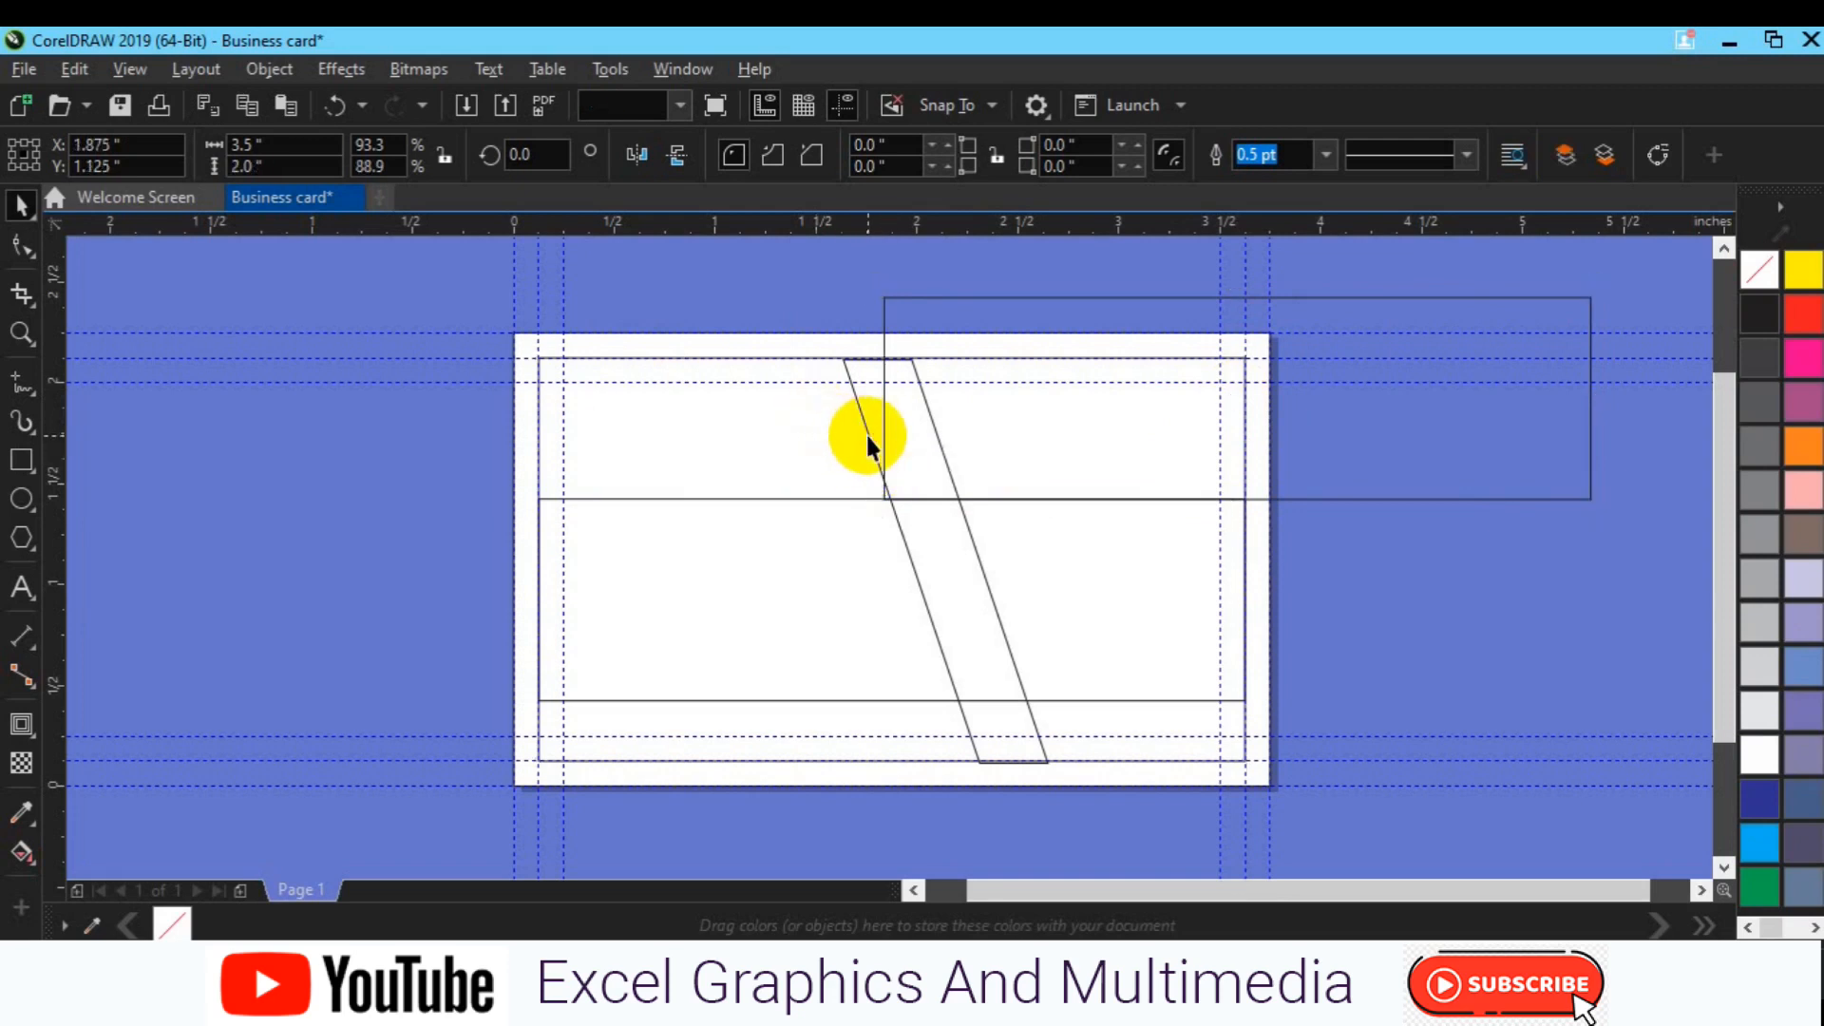
key(Delete)
drag(889, 348, 890, 374)
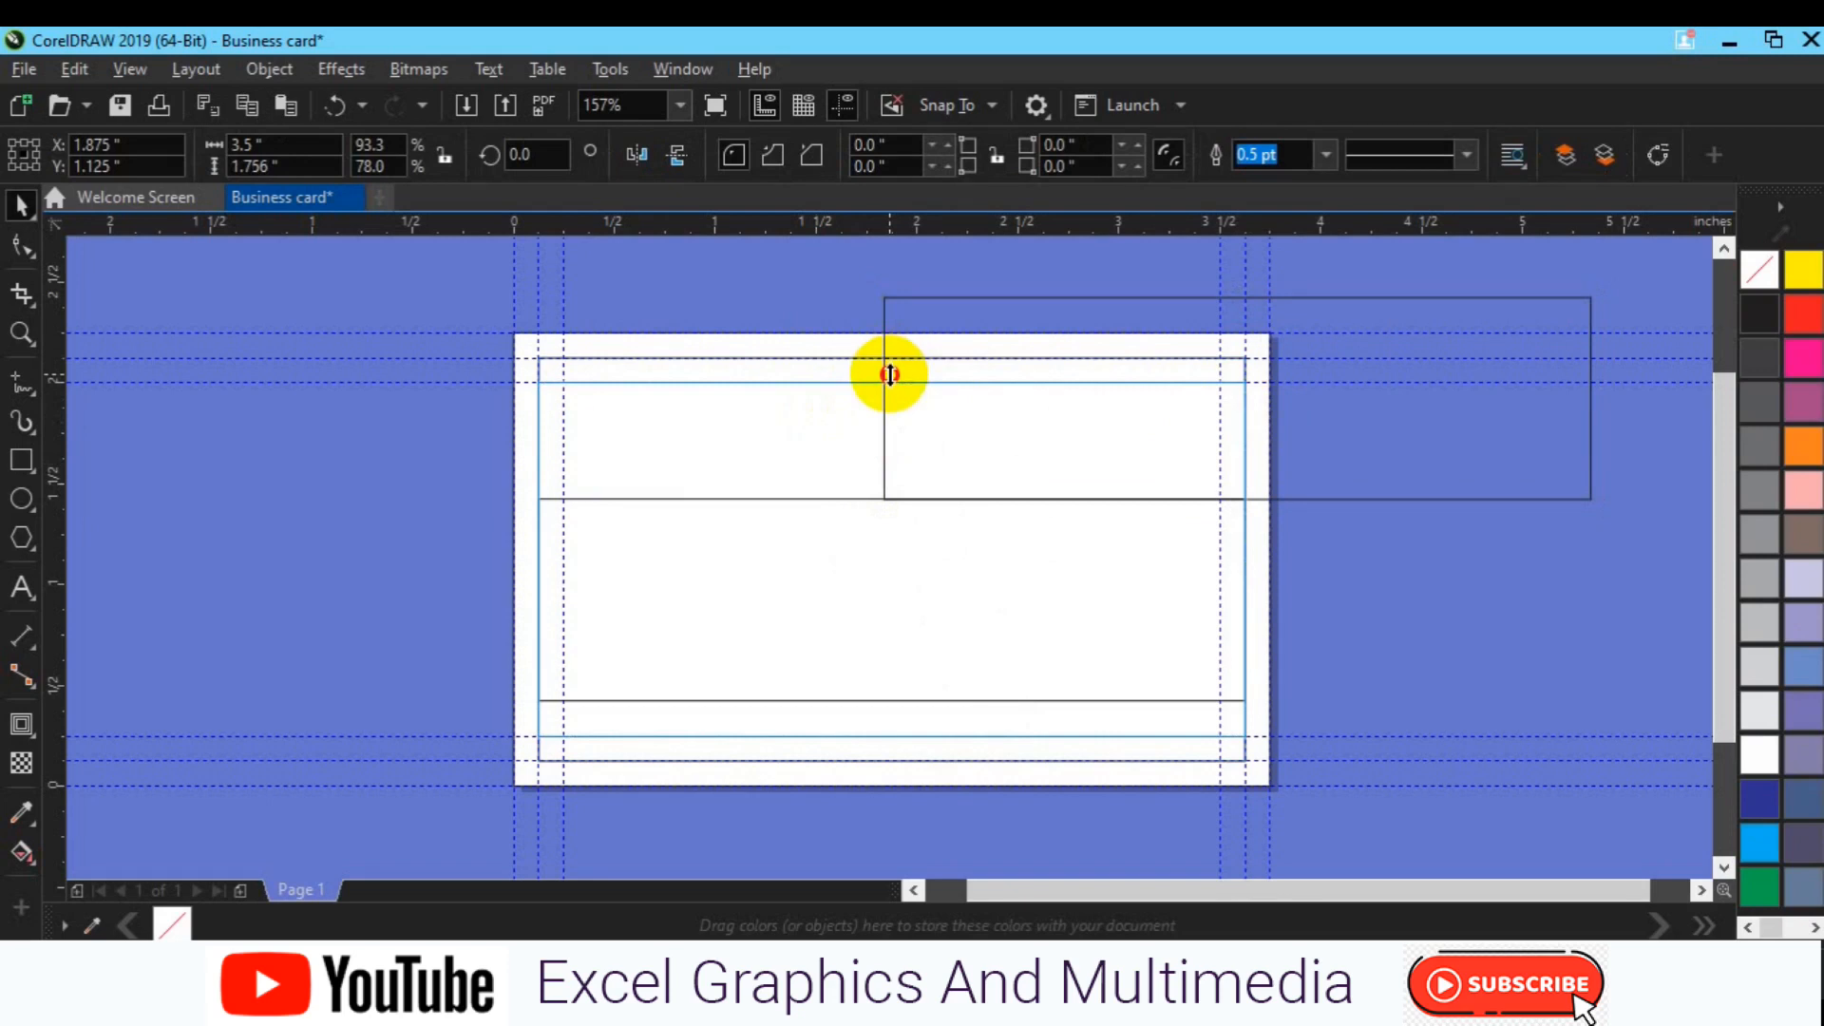
Step: Leave a shortened copy of the card rectangle with its top at the guideline
right_click(891, 375)
click(446, 450)
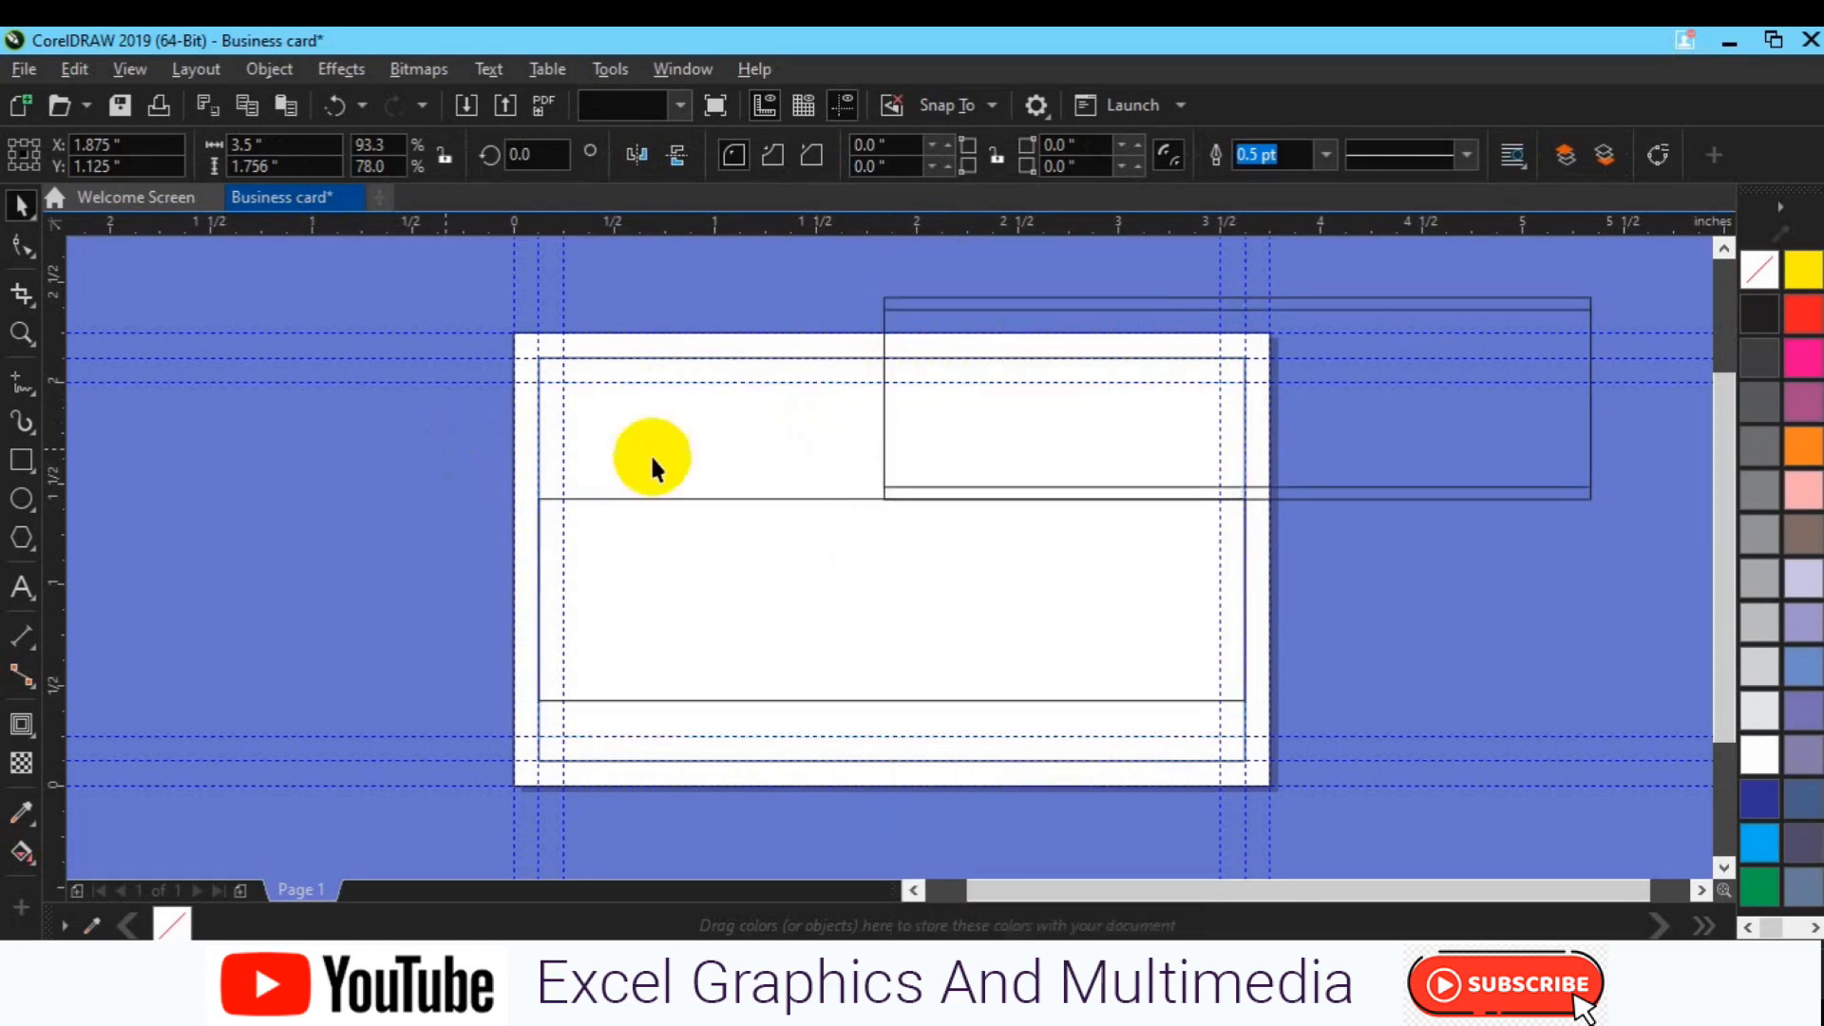
drag(774, 448, 841, 439)
key(ctrl+z)
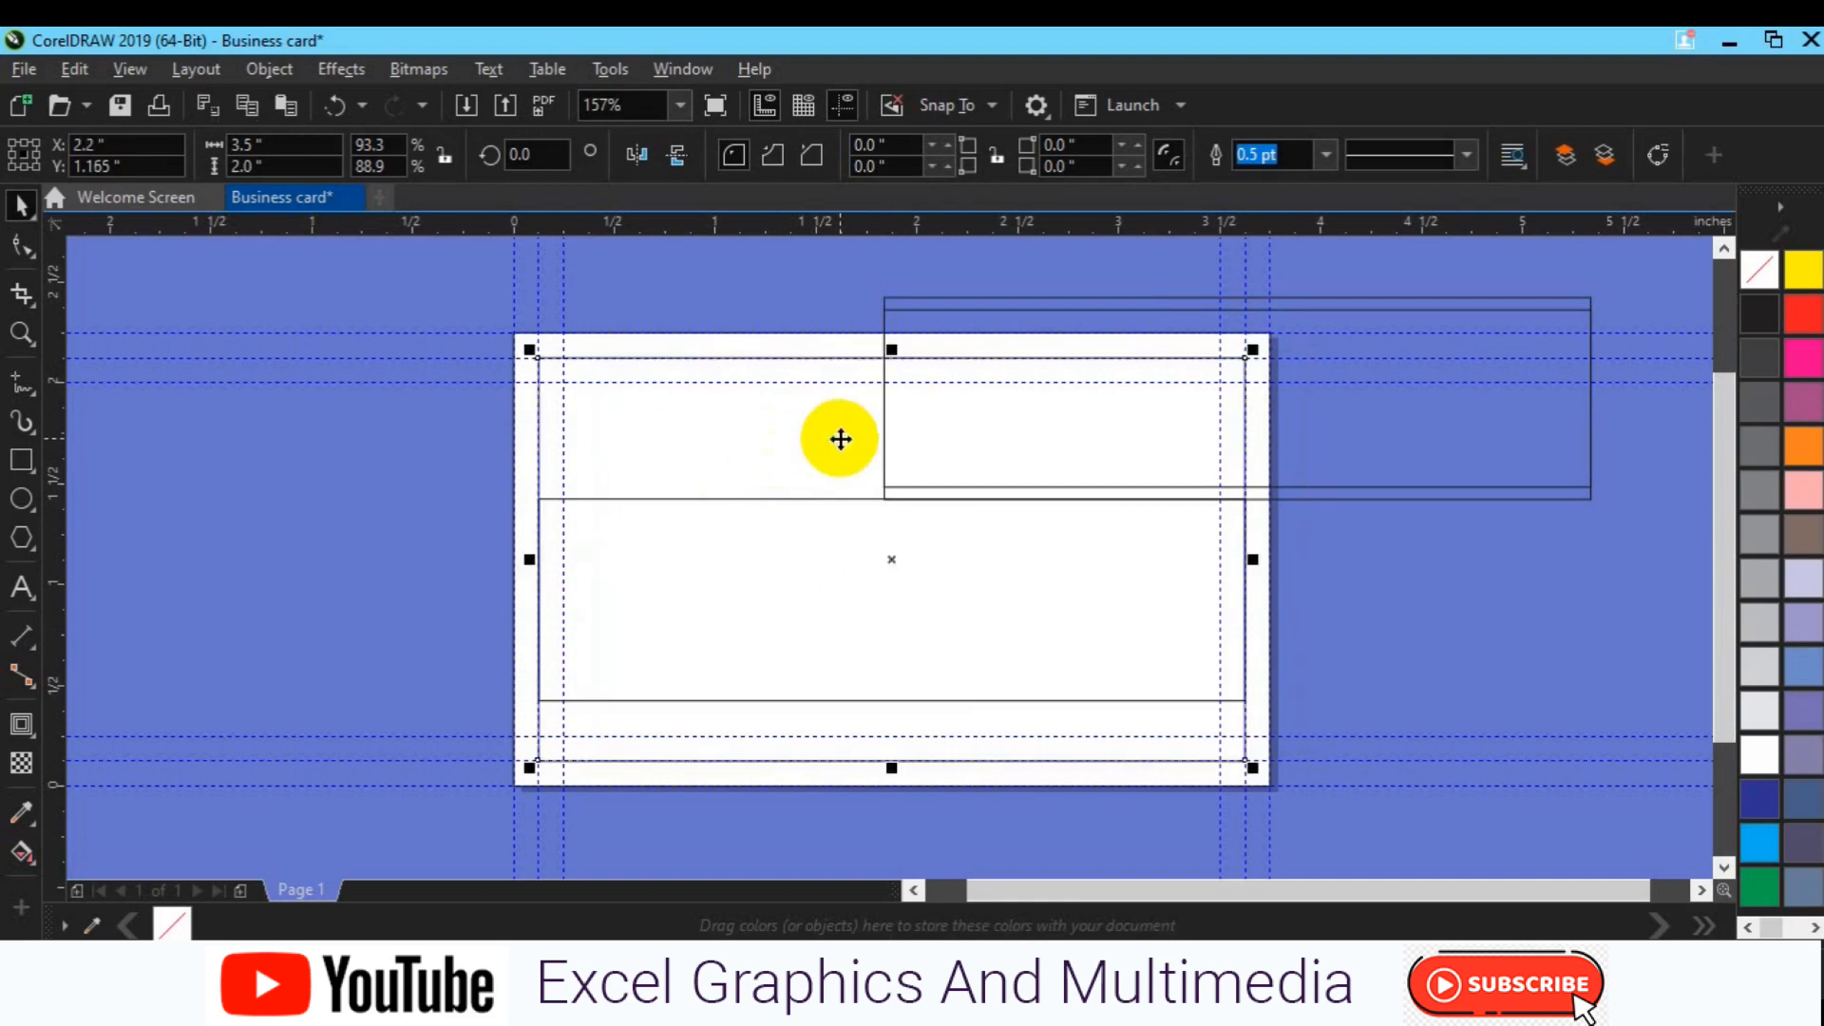
drag(894, 349, 897, 376)
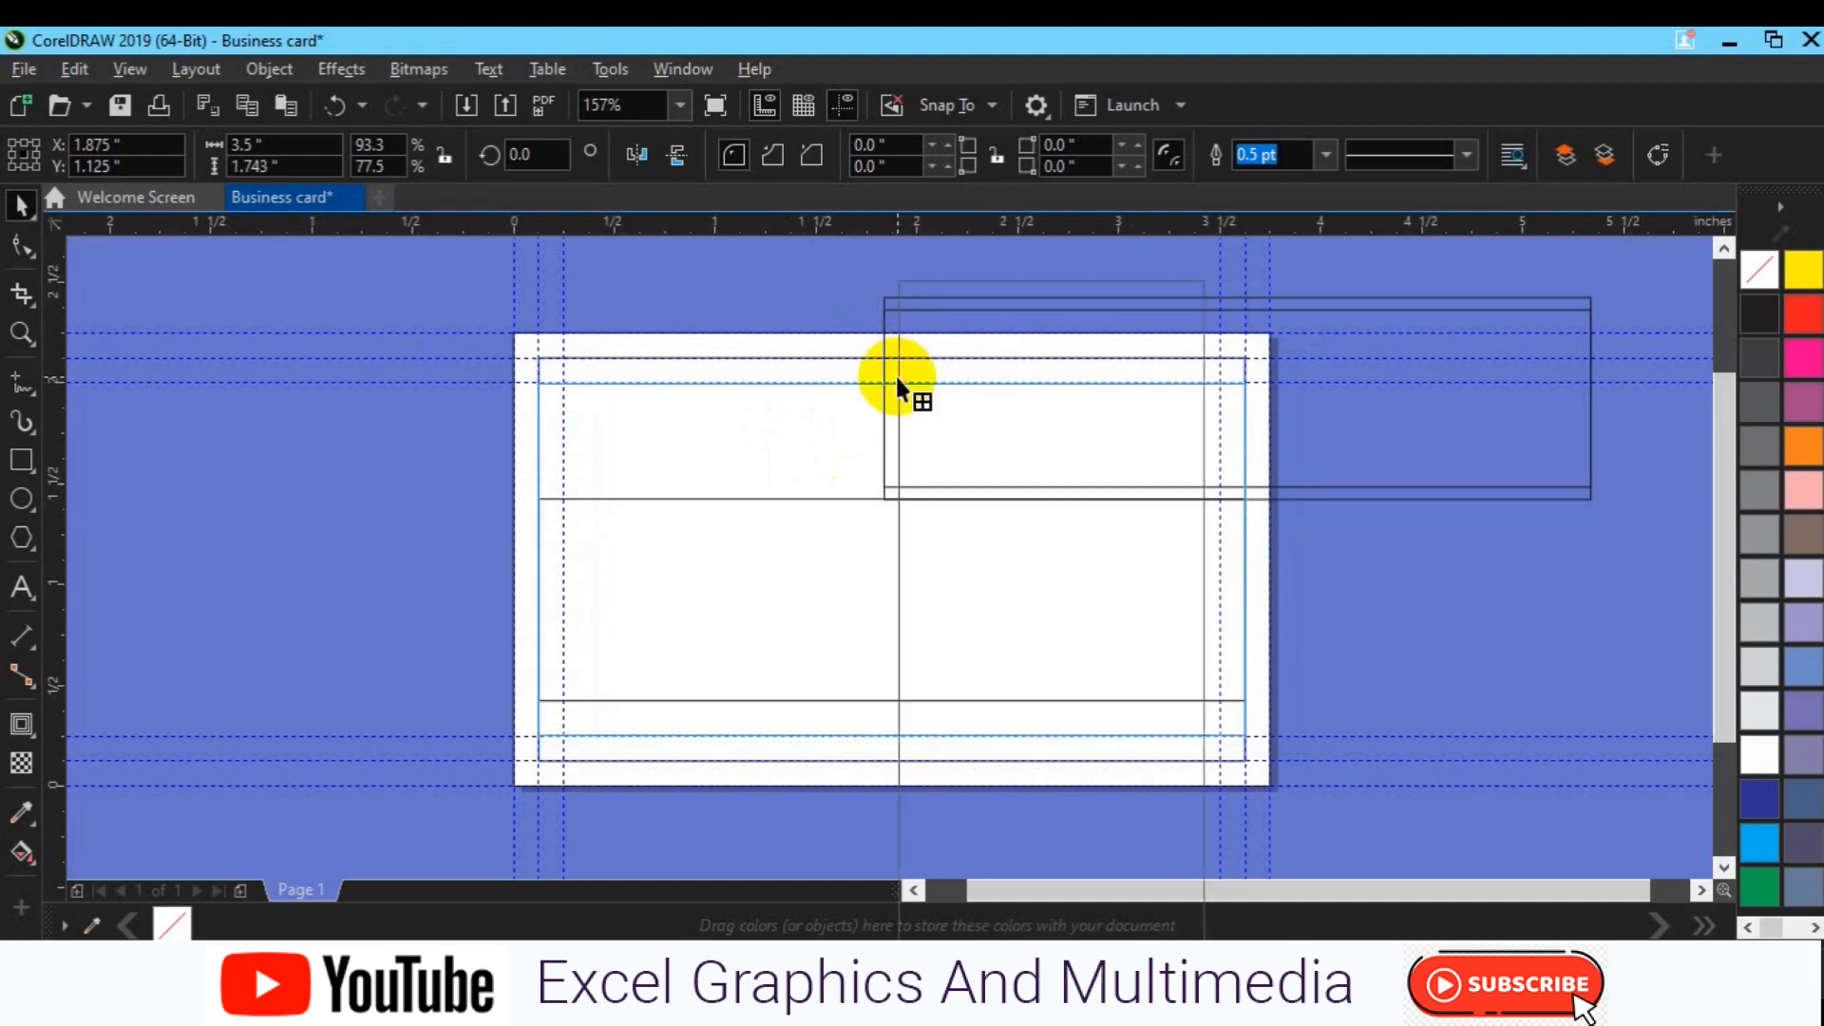
Step: Narrow the inner rectangle into a 0.391 × 1.743 inch upright strip at the centre
right_click(897, 376)
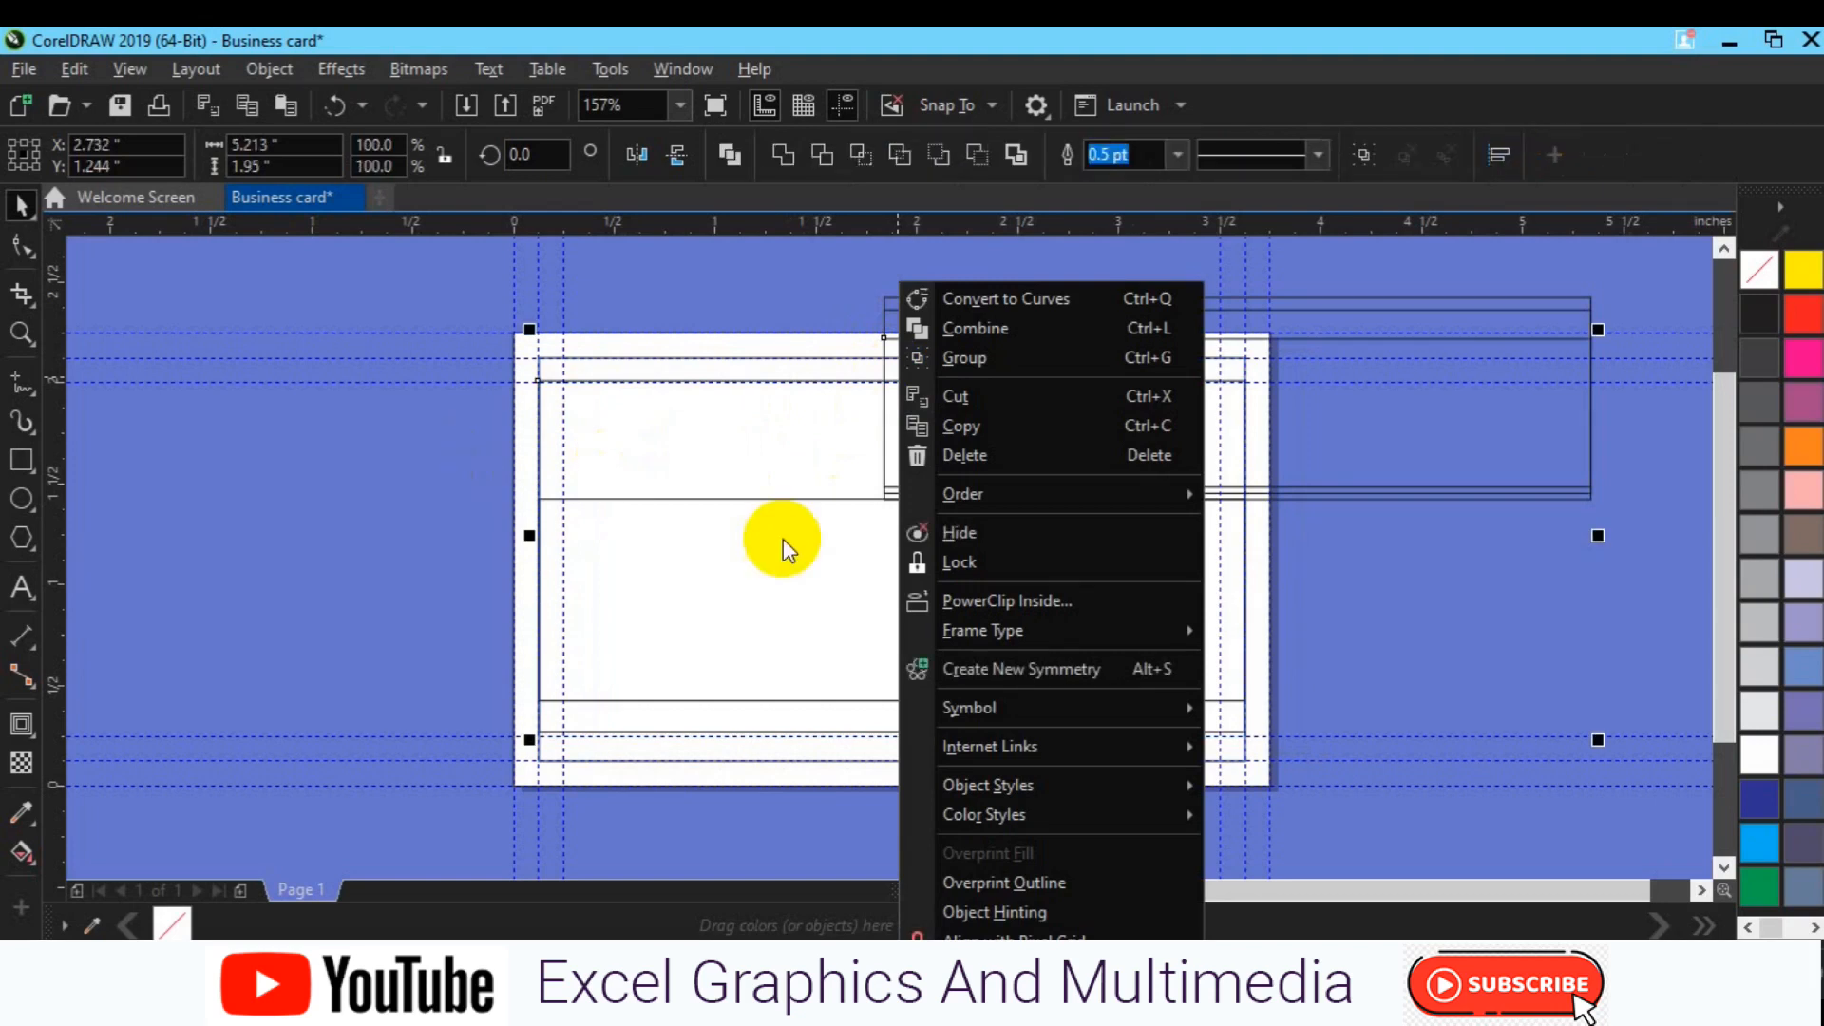
click(727, 645)
click(999, 626)
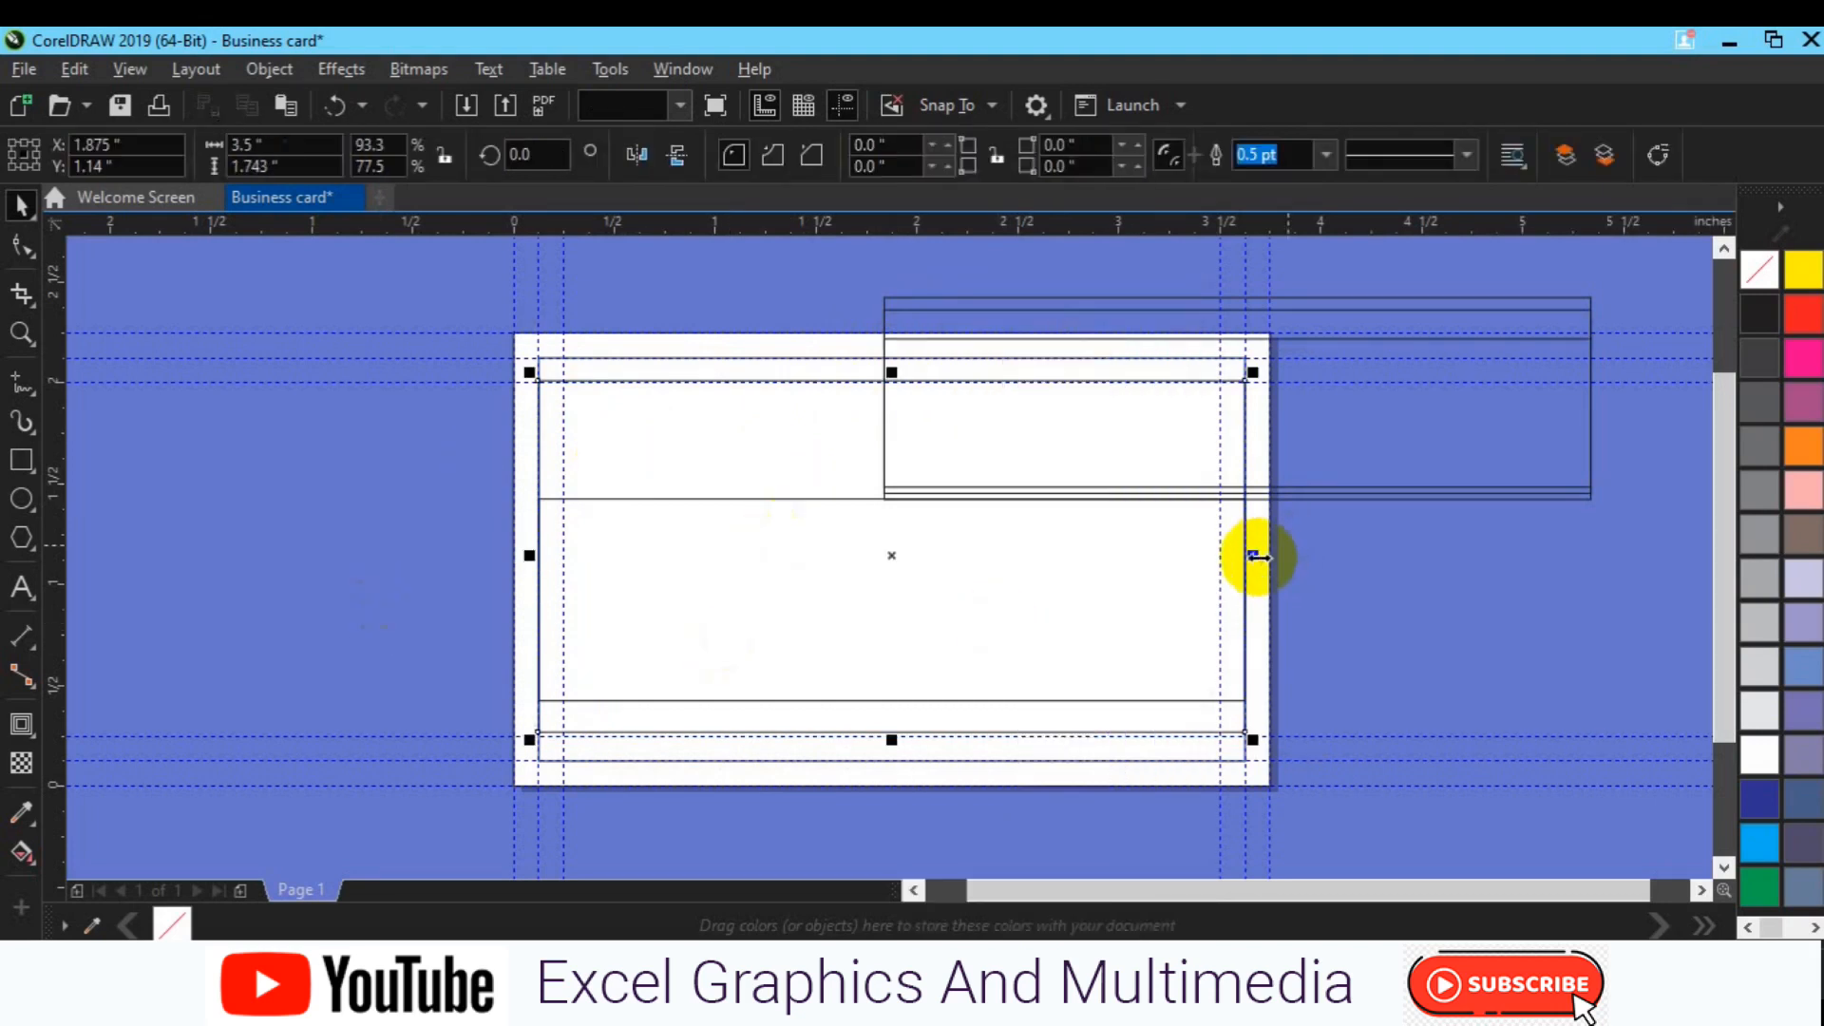
drag(1254, 551, 937, 576)
Step: Skew the strip into a slanted band and nudge it three steps right
click(894, 559)
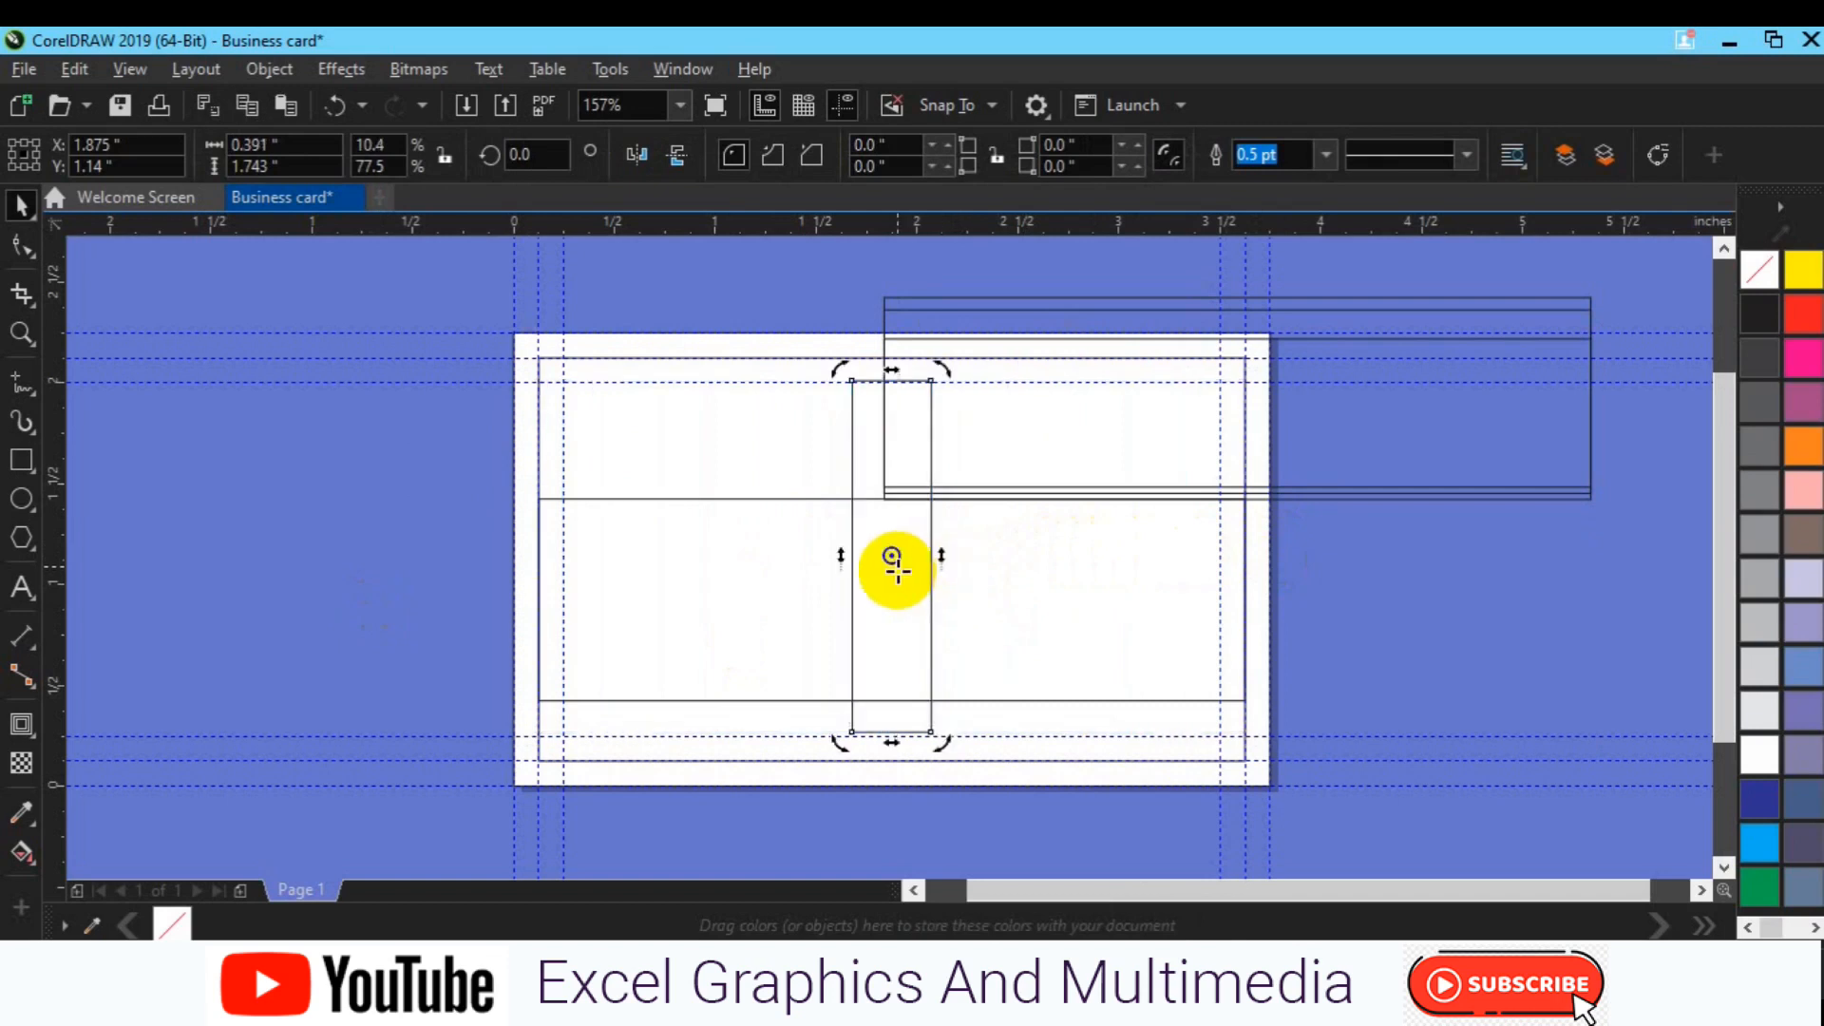
drag(893, 371, 785, 387)
key(space)
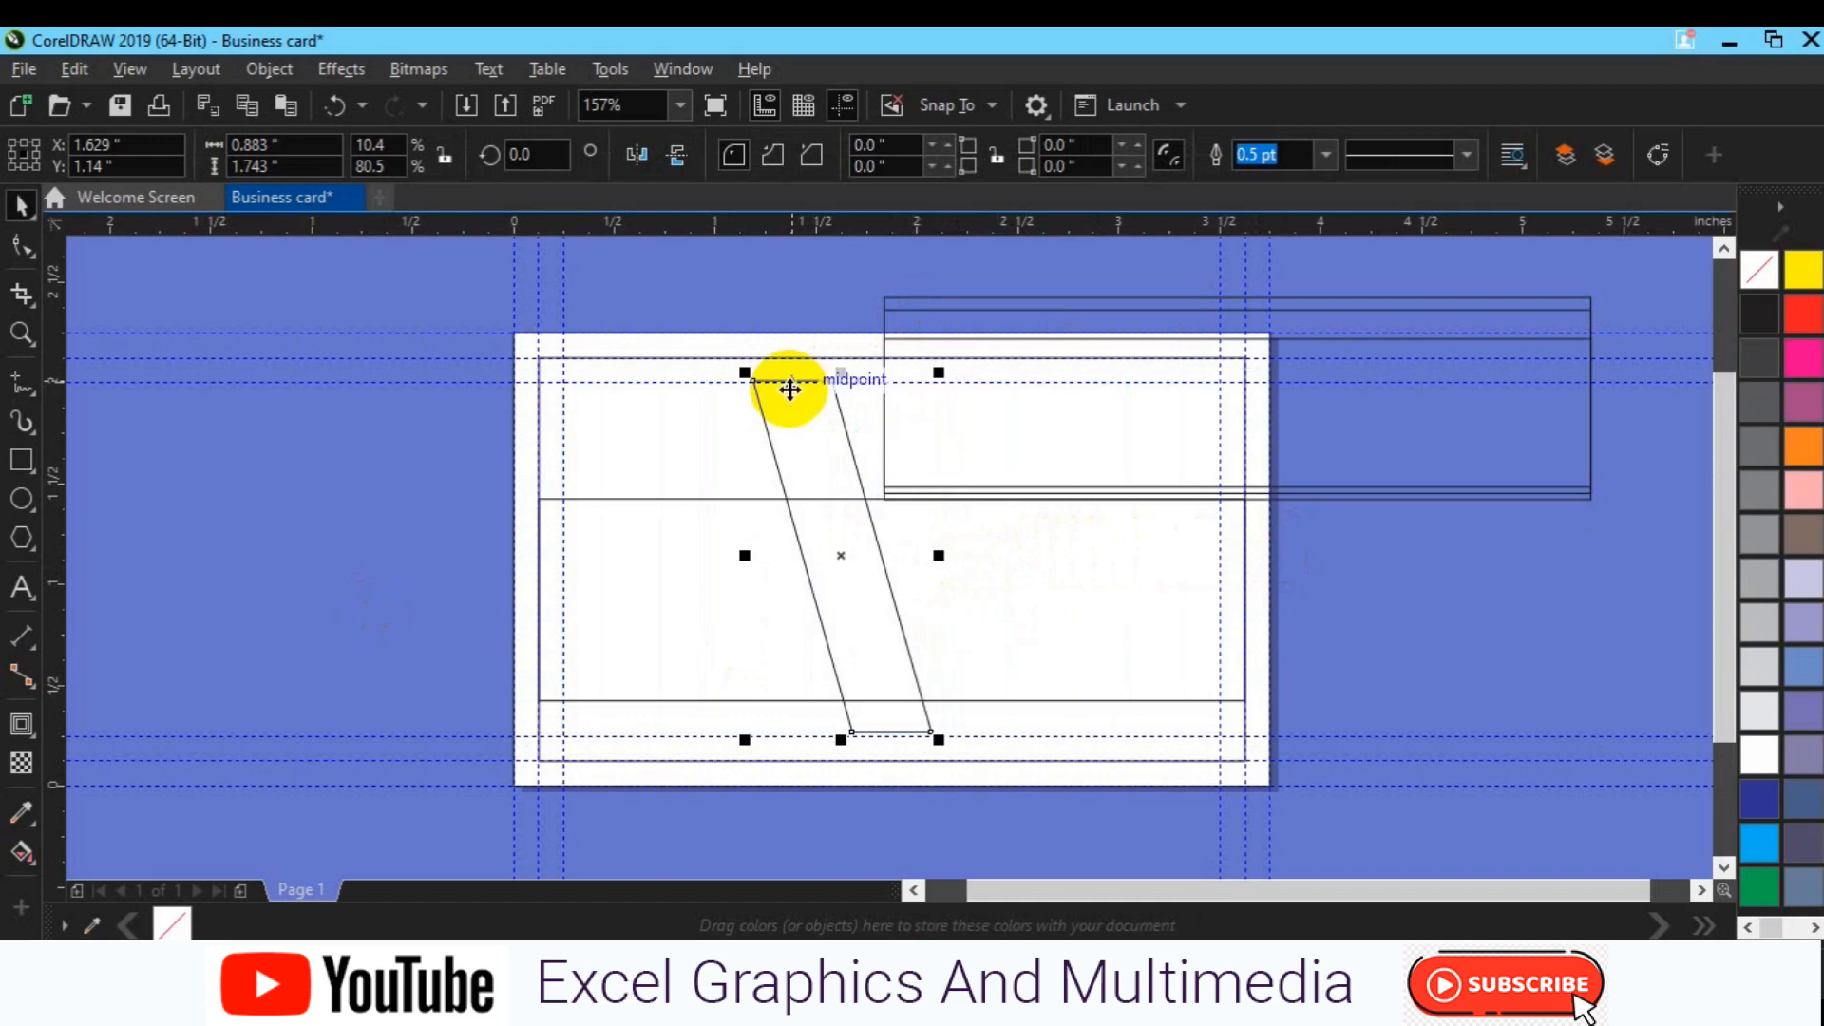
key(Right)
key(Right)
key(Right)
key(Right)
key(Right)
key(Right)
key(Right)
key(Right)
key(Right)
key(Right)
key(Right)
key(Right)
key(Right)
key(Right)
key(Right)
key(Right)
key(Right)
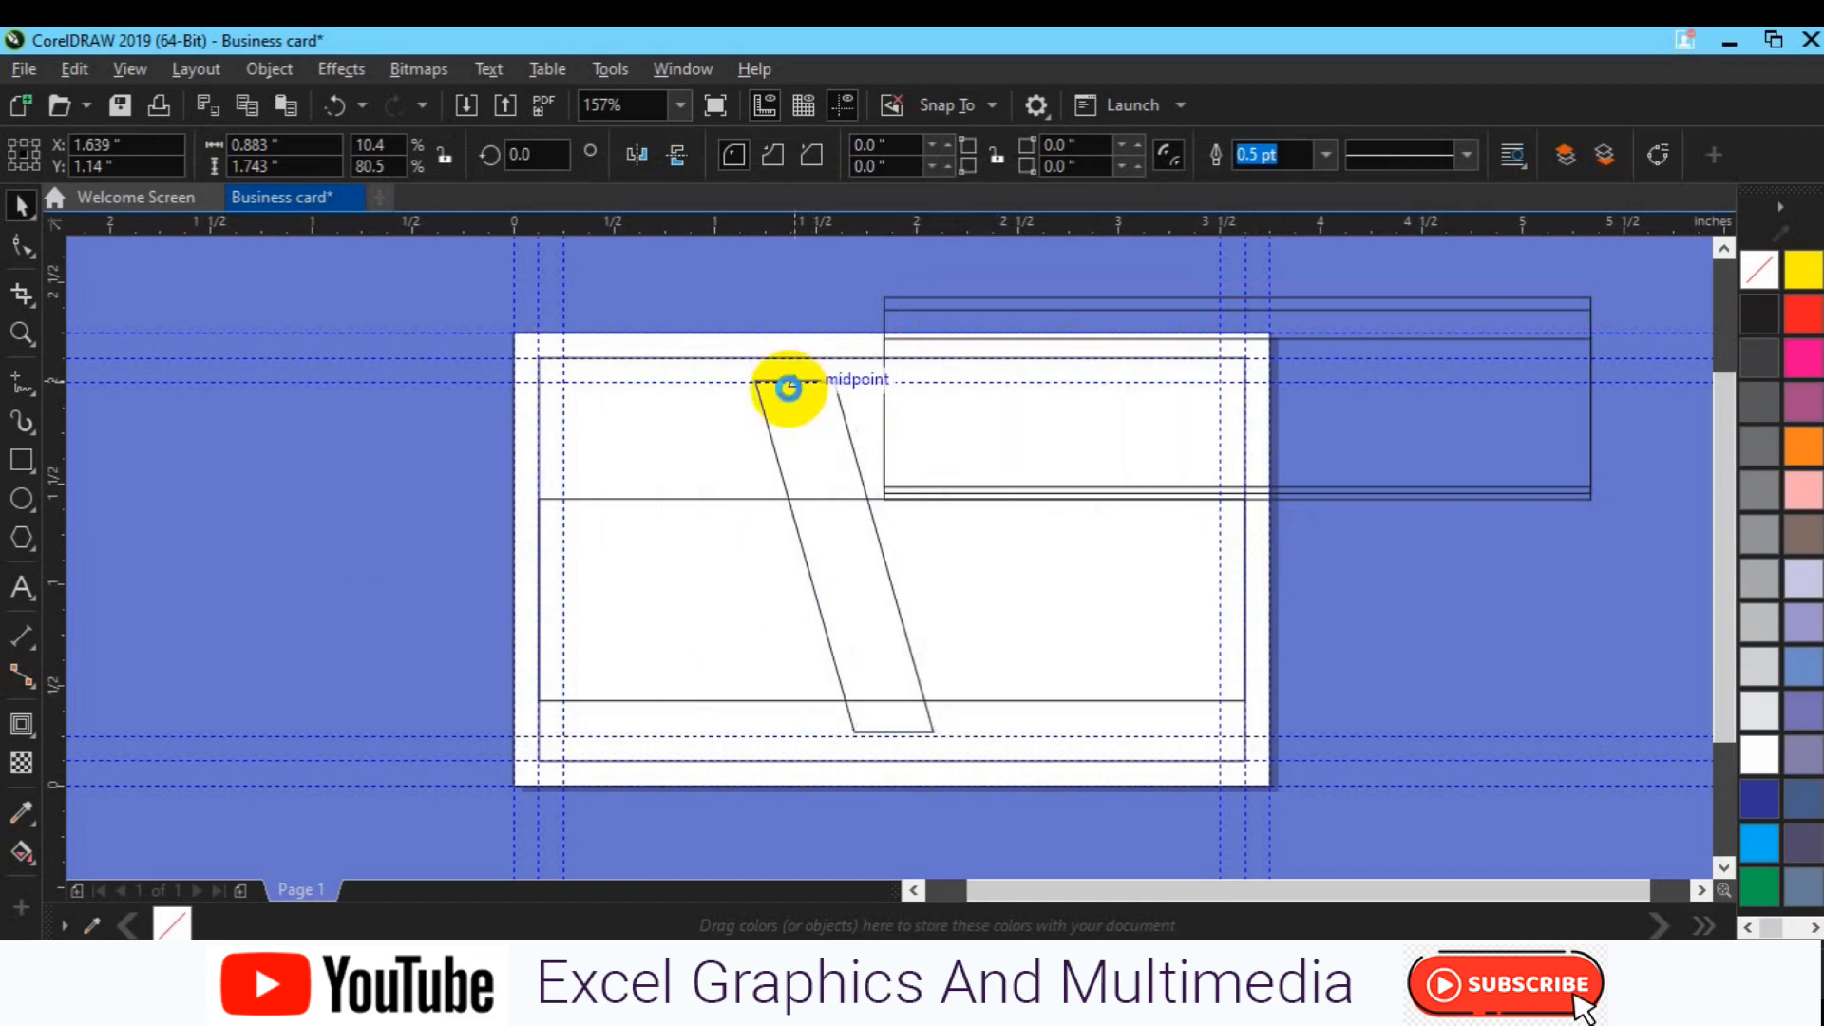
key(Right)
key(Right)
key(Right)
key(Right)
key(Right)
key(Right)
key(Right)
key(Right)
key(Right)
key(Right)
key(Right)
key(Right)
key(Right)
key(Right)
key(Right)
key(Right)
key(Right)
key(Right)
key(Right)
key(Right)
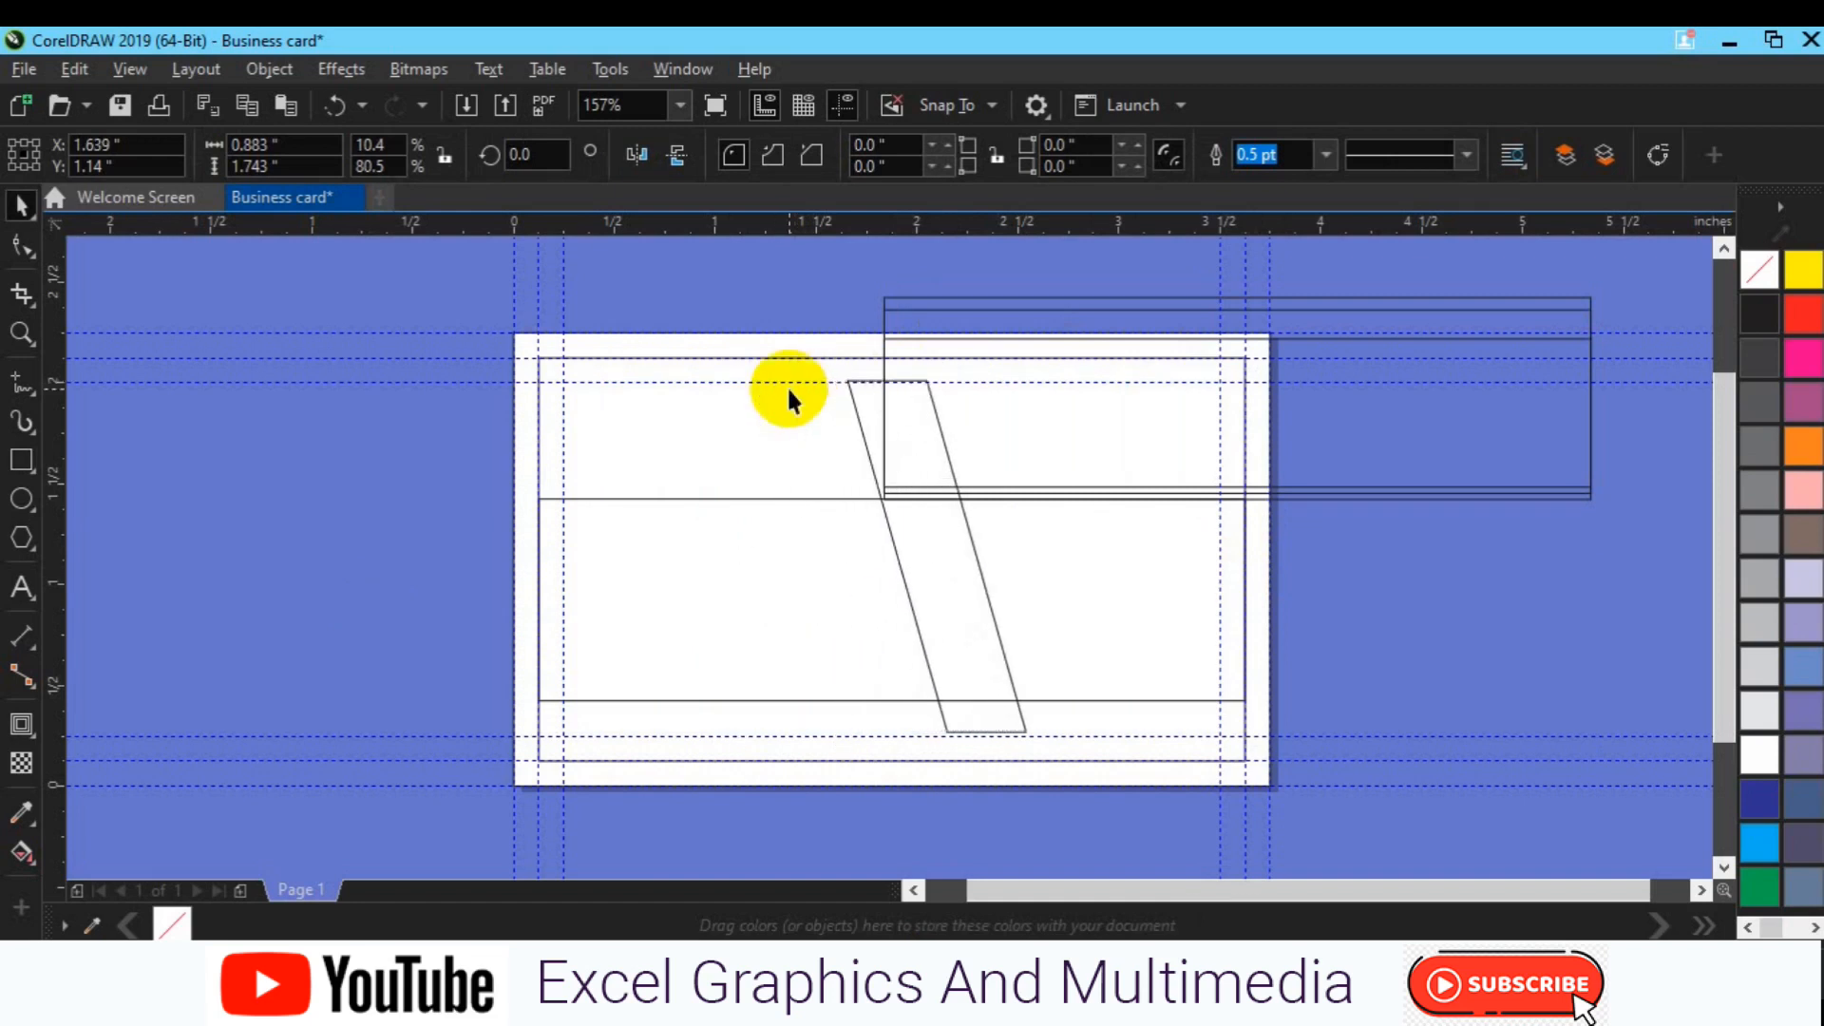
key(Right)
key(Right)
key(Right)
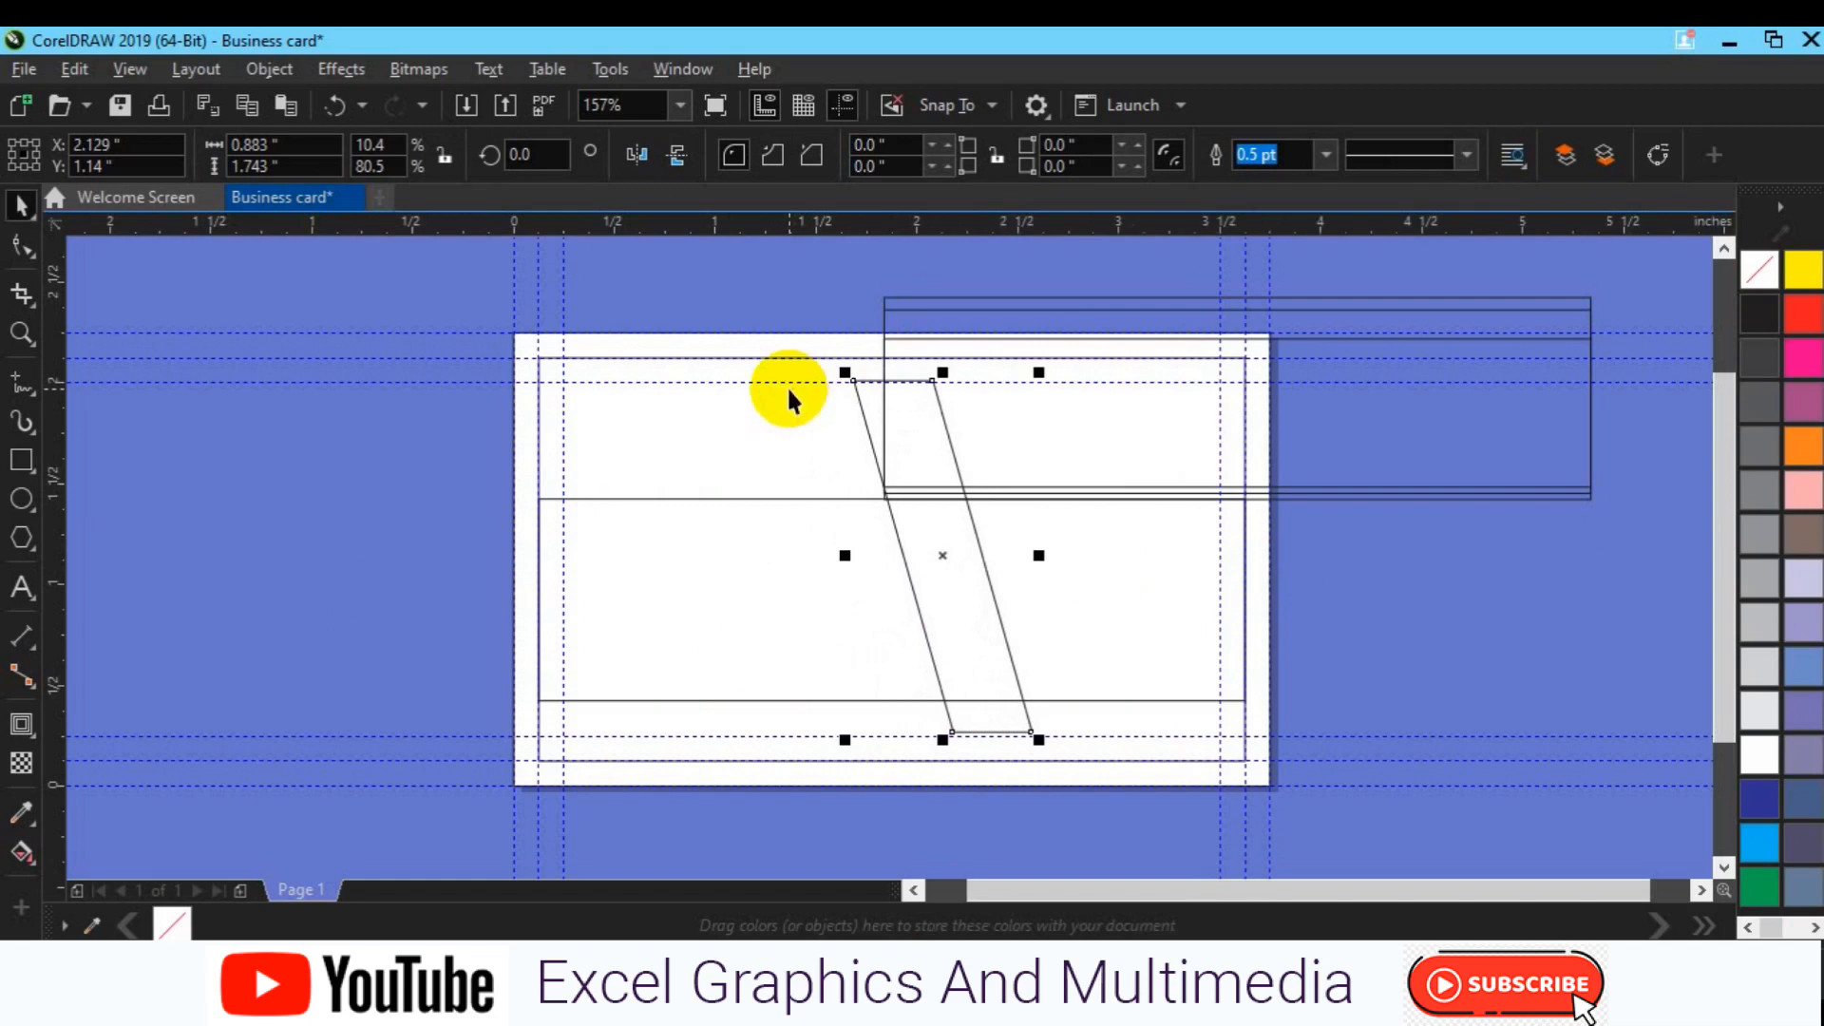
Step: Shift the card-wide rectangle slightly higher and select the band overhanging the right edge
click(794, 570)
key(Up)
key(Up)
key(Up)
key(Up)
key(Up)
key(Up)
key(Up)
key(Up)
key(Up)
key(Up)
key(Up)
key(Up)
key(Up)
key(Up)
key(Up)
key(Up)
key(Up)
key(Up)
key(Up)
key(Up)
key(Down)
key(Down)
key(Down)
key(Down)
key(Down)
key(Down)
key(Down)
key(Down)
key(Down)
key(Down)
key(Down)
key(Down)
key(Down)
key(Down)
key(Down)
key(Down)
key(Down)
key(Down)
key(Down)
key(Down)
key(Down)
key(Down)
key(F6)
click(1311, 403)
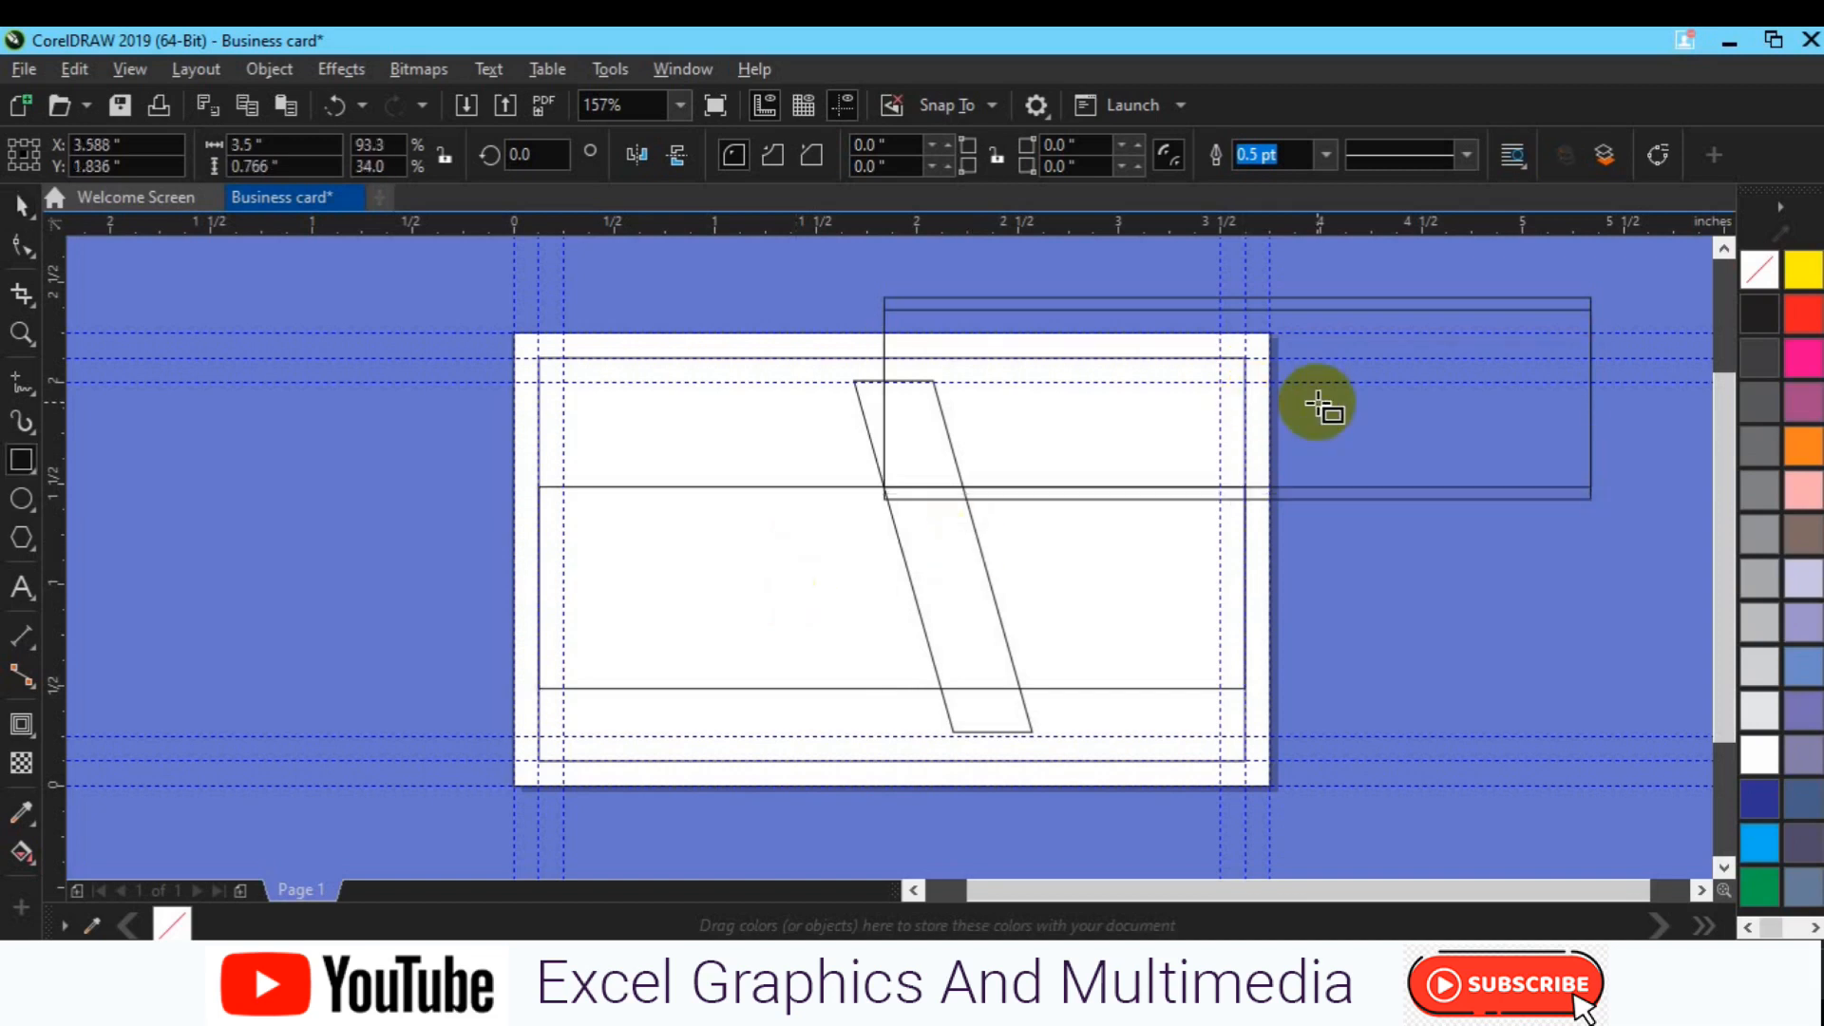
Step: Delete the stray off-page rectangles and raise the wide middle rectangle
key(ctrl+z)
key(Delete)
key(space)
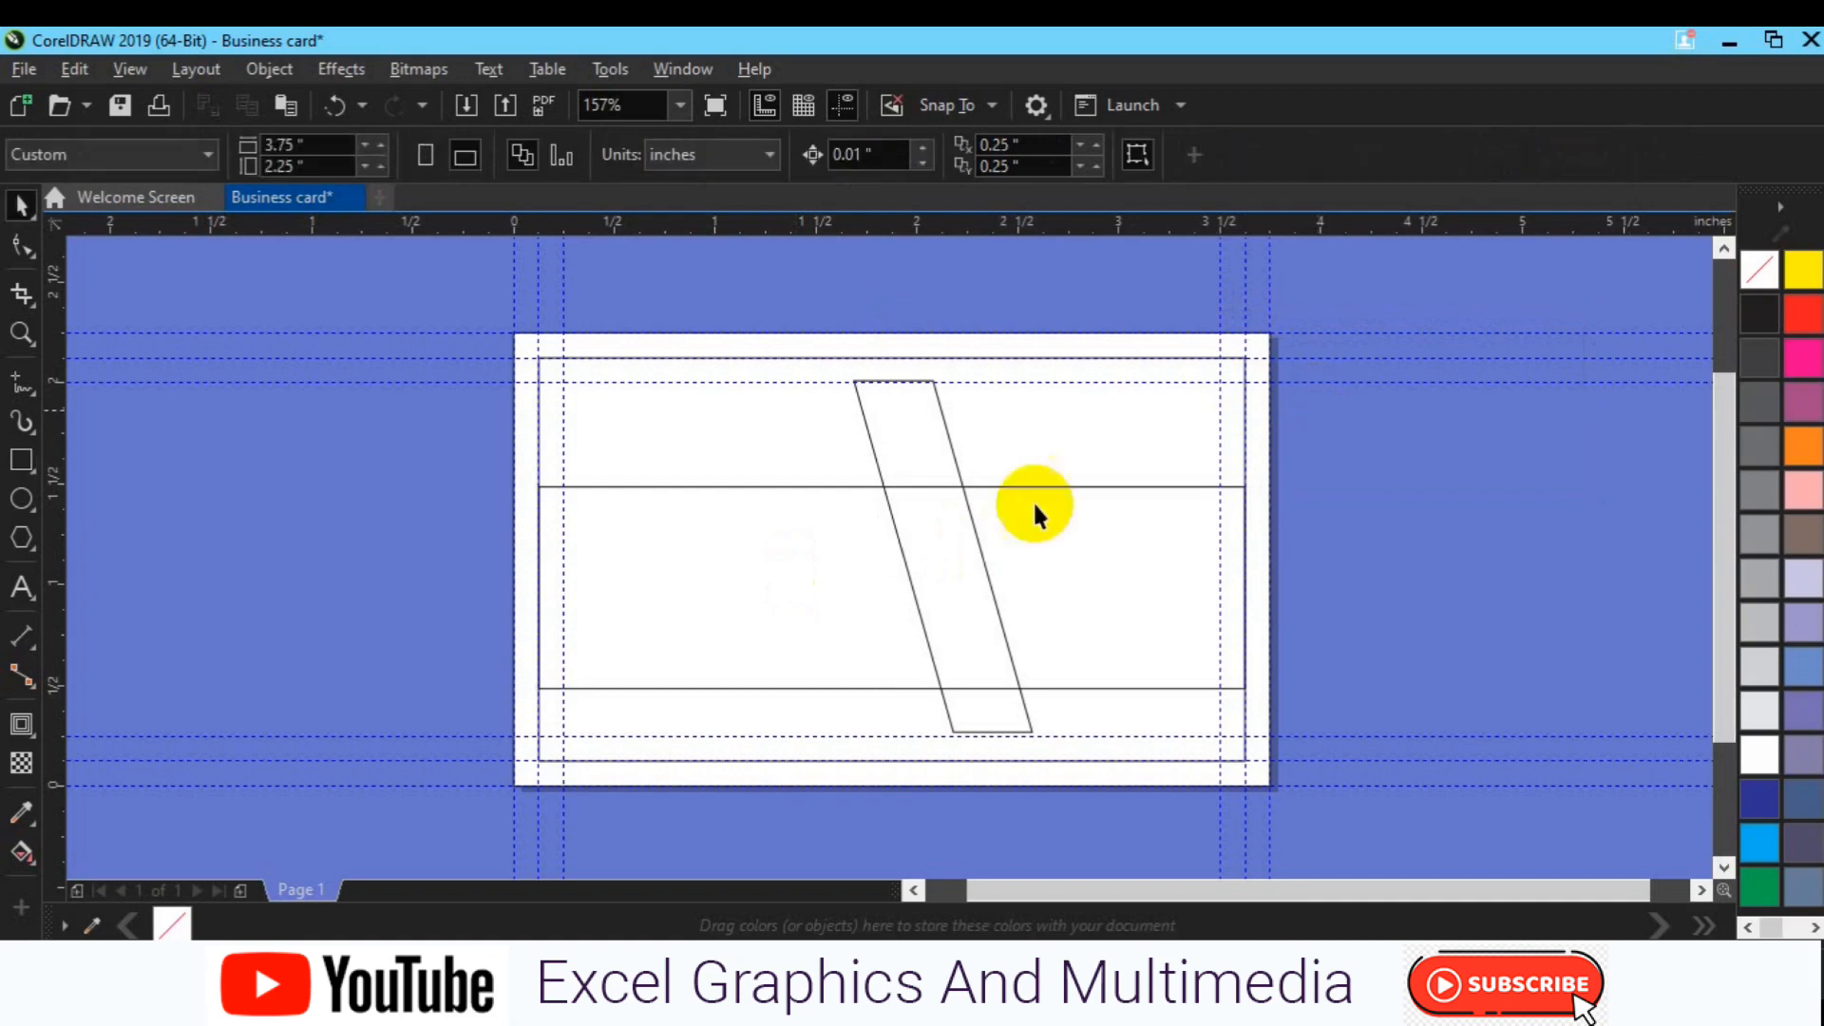
drag(799, 611, 799, 579)
click(375, 606)
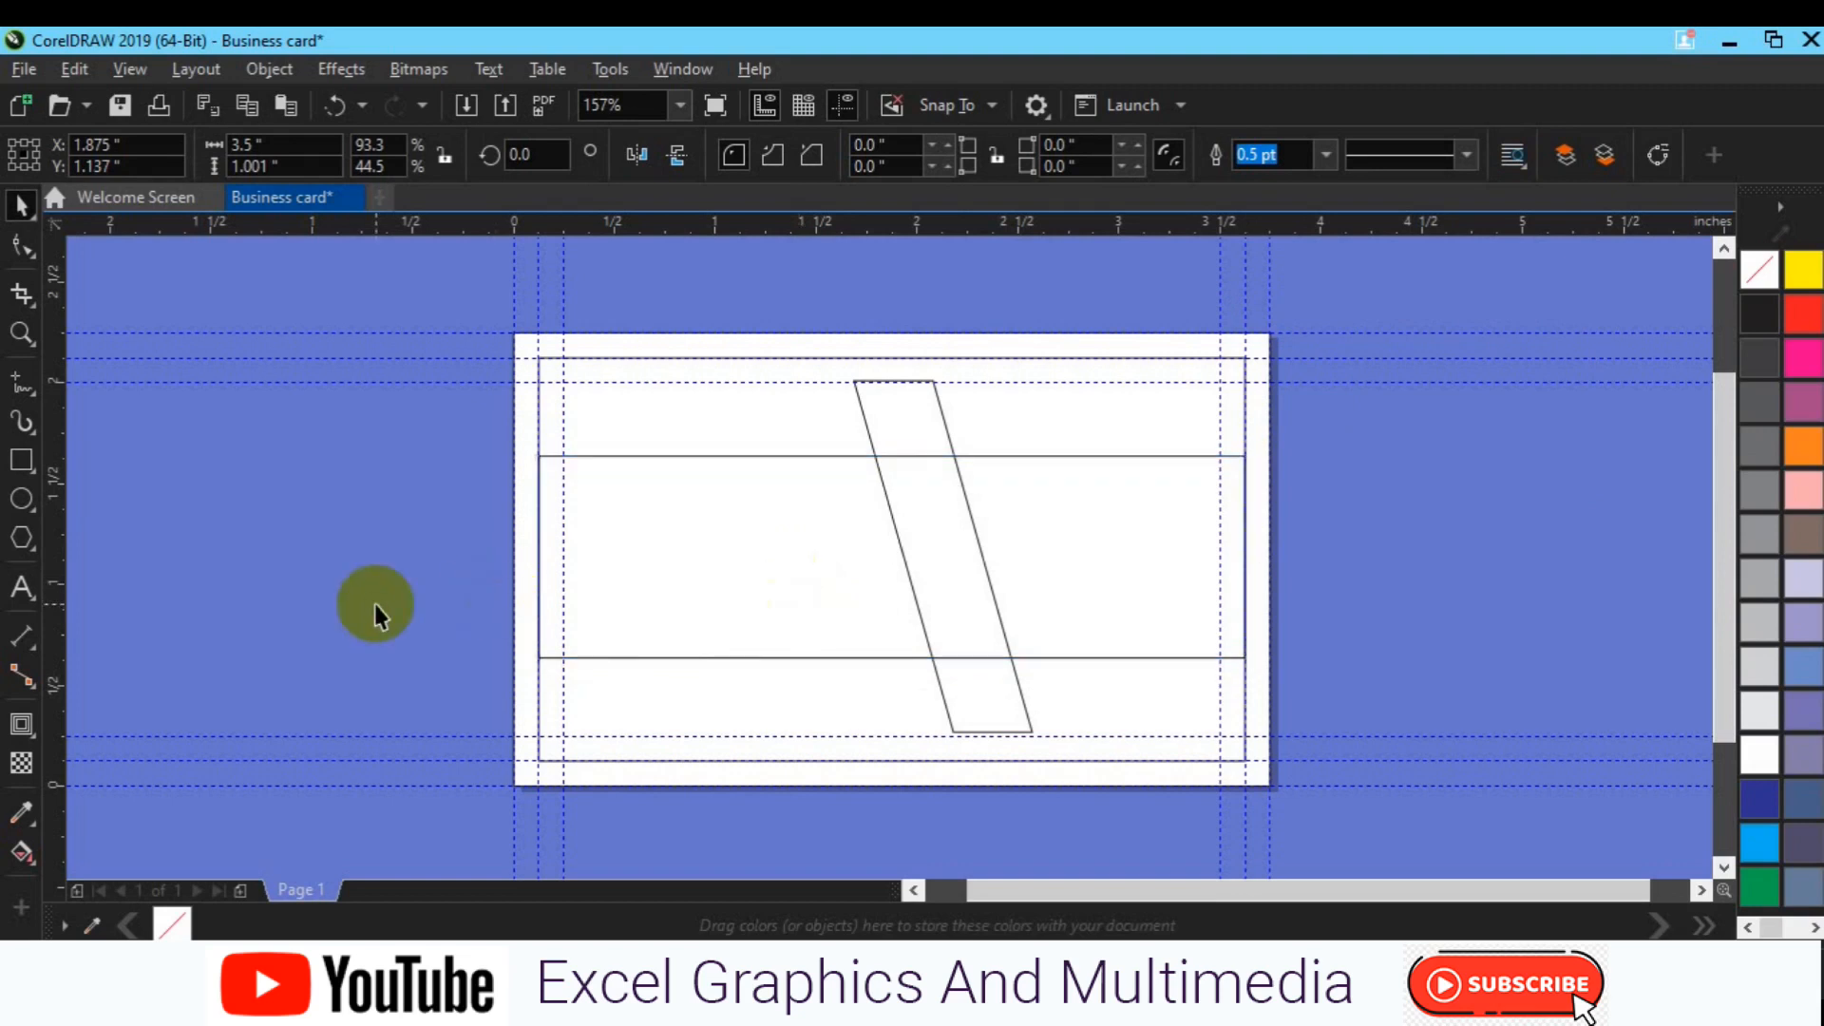
Step: Draw a pen line from the slanted band's top corner to the middle band's upper edge
click(29, 391)
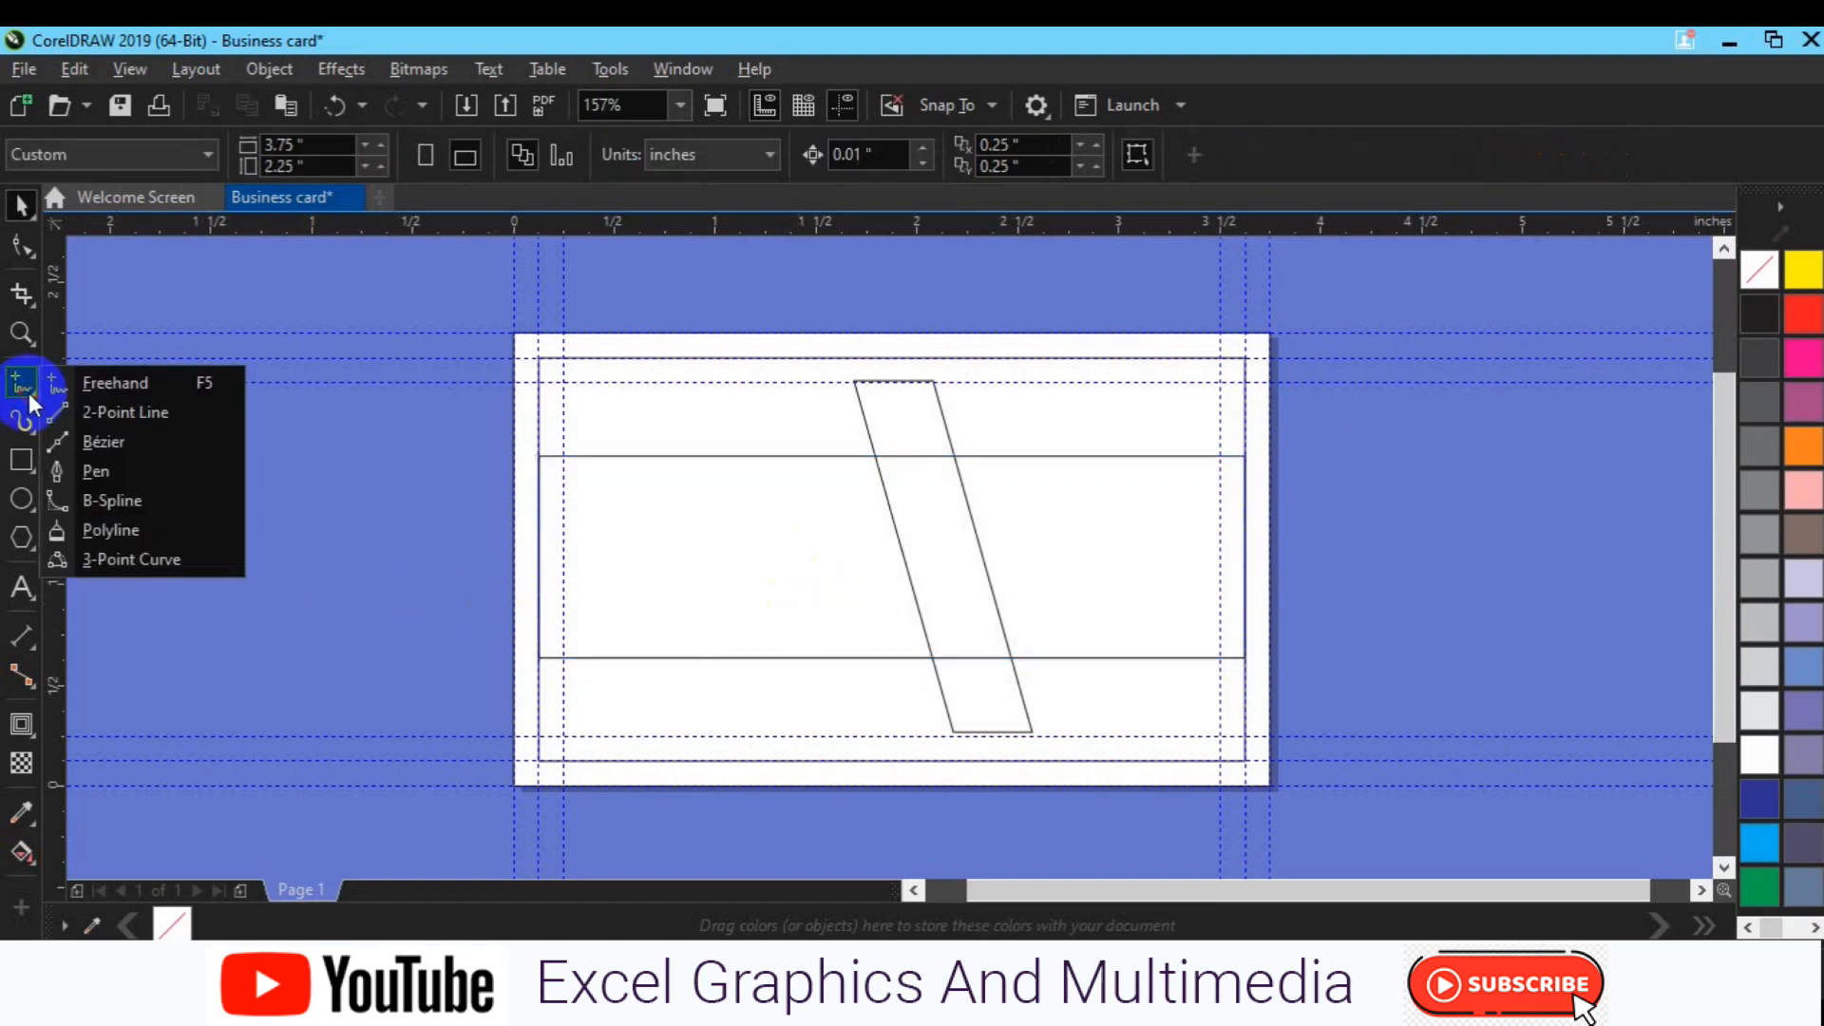
click(97, 472)
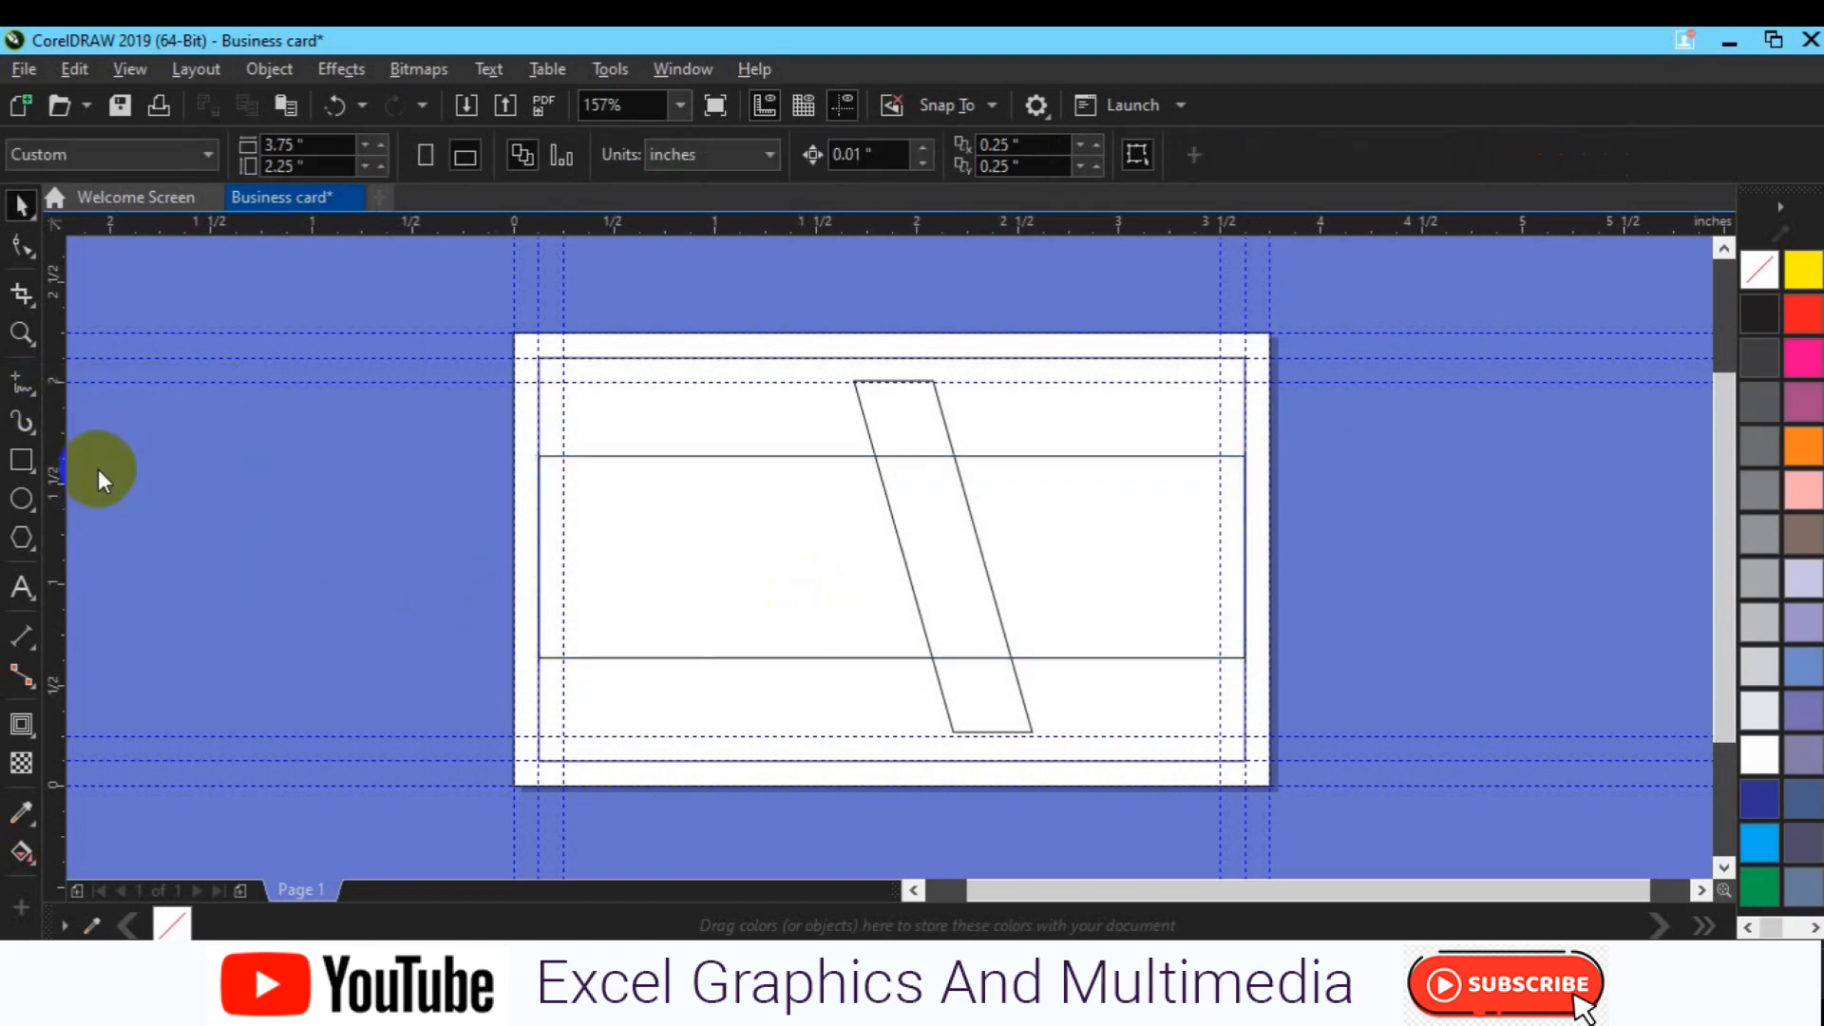
click(853, 381)
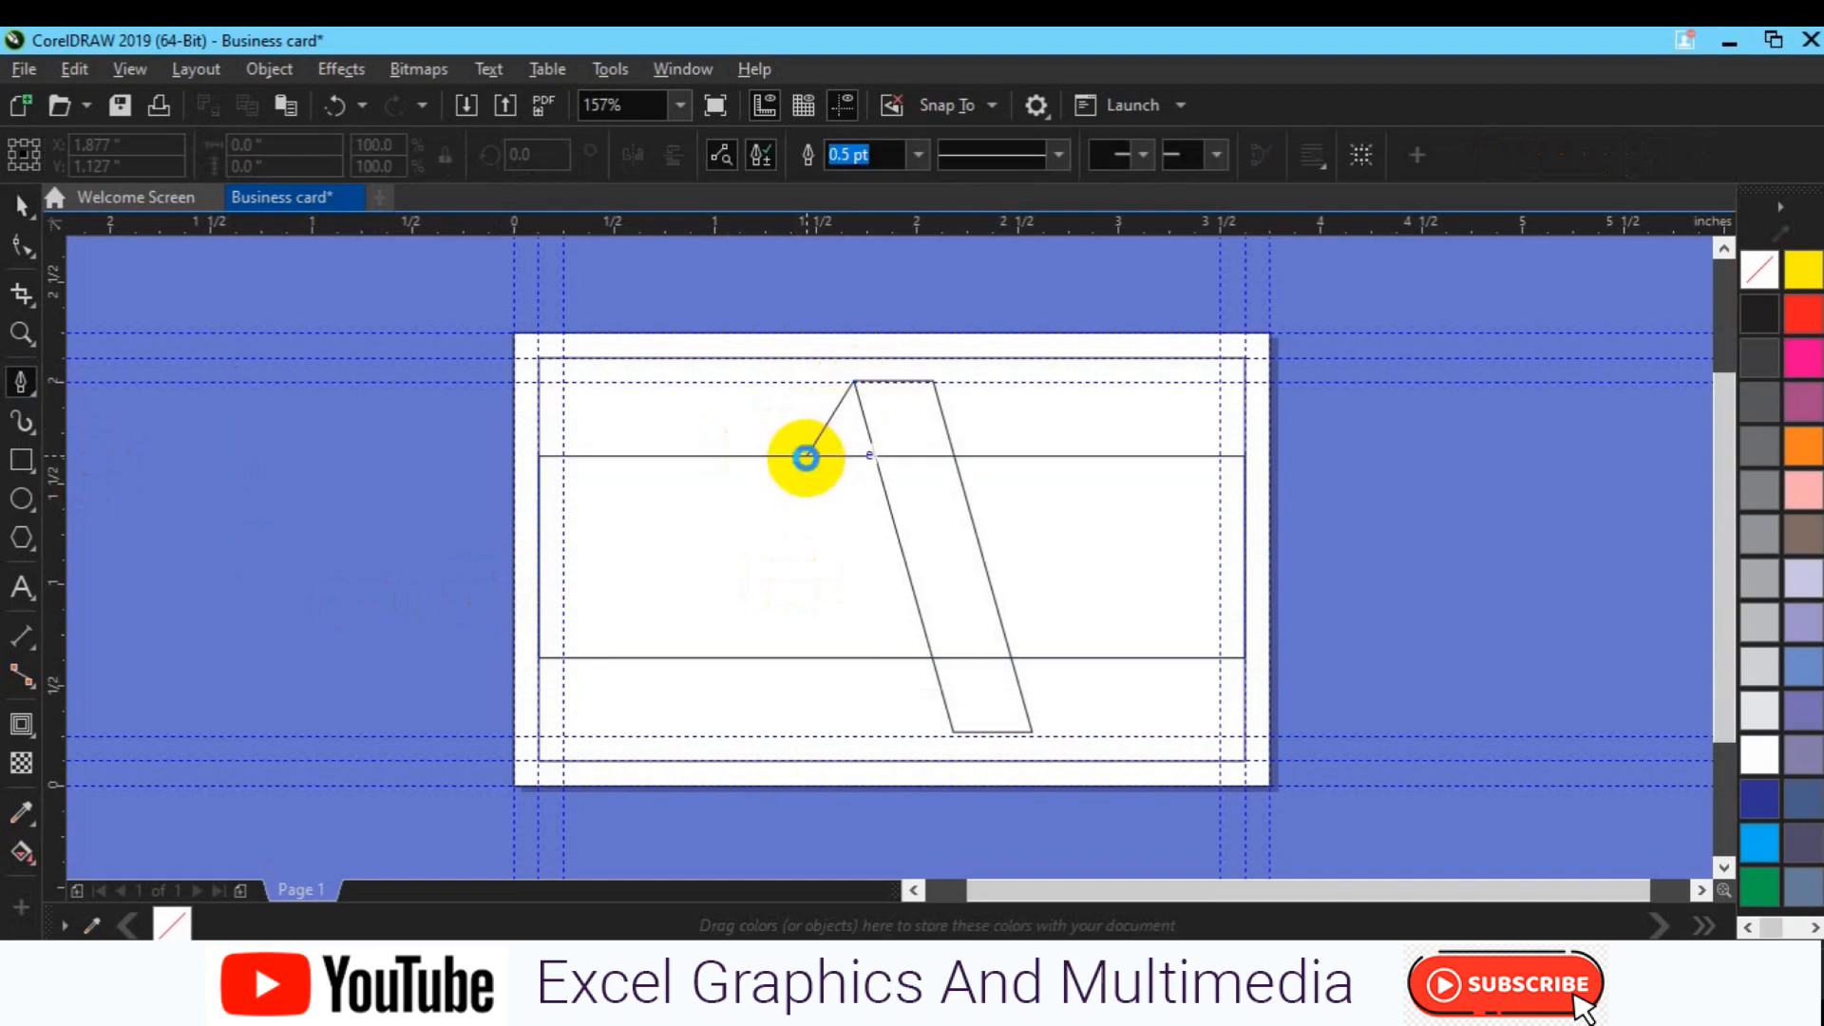
double_click(806, 458)
key(Escape)
key(space)
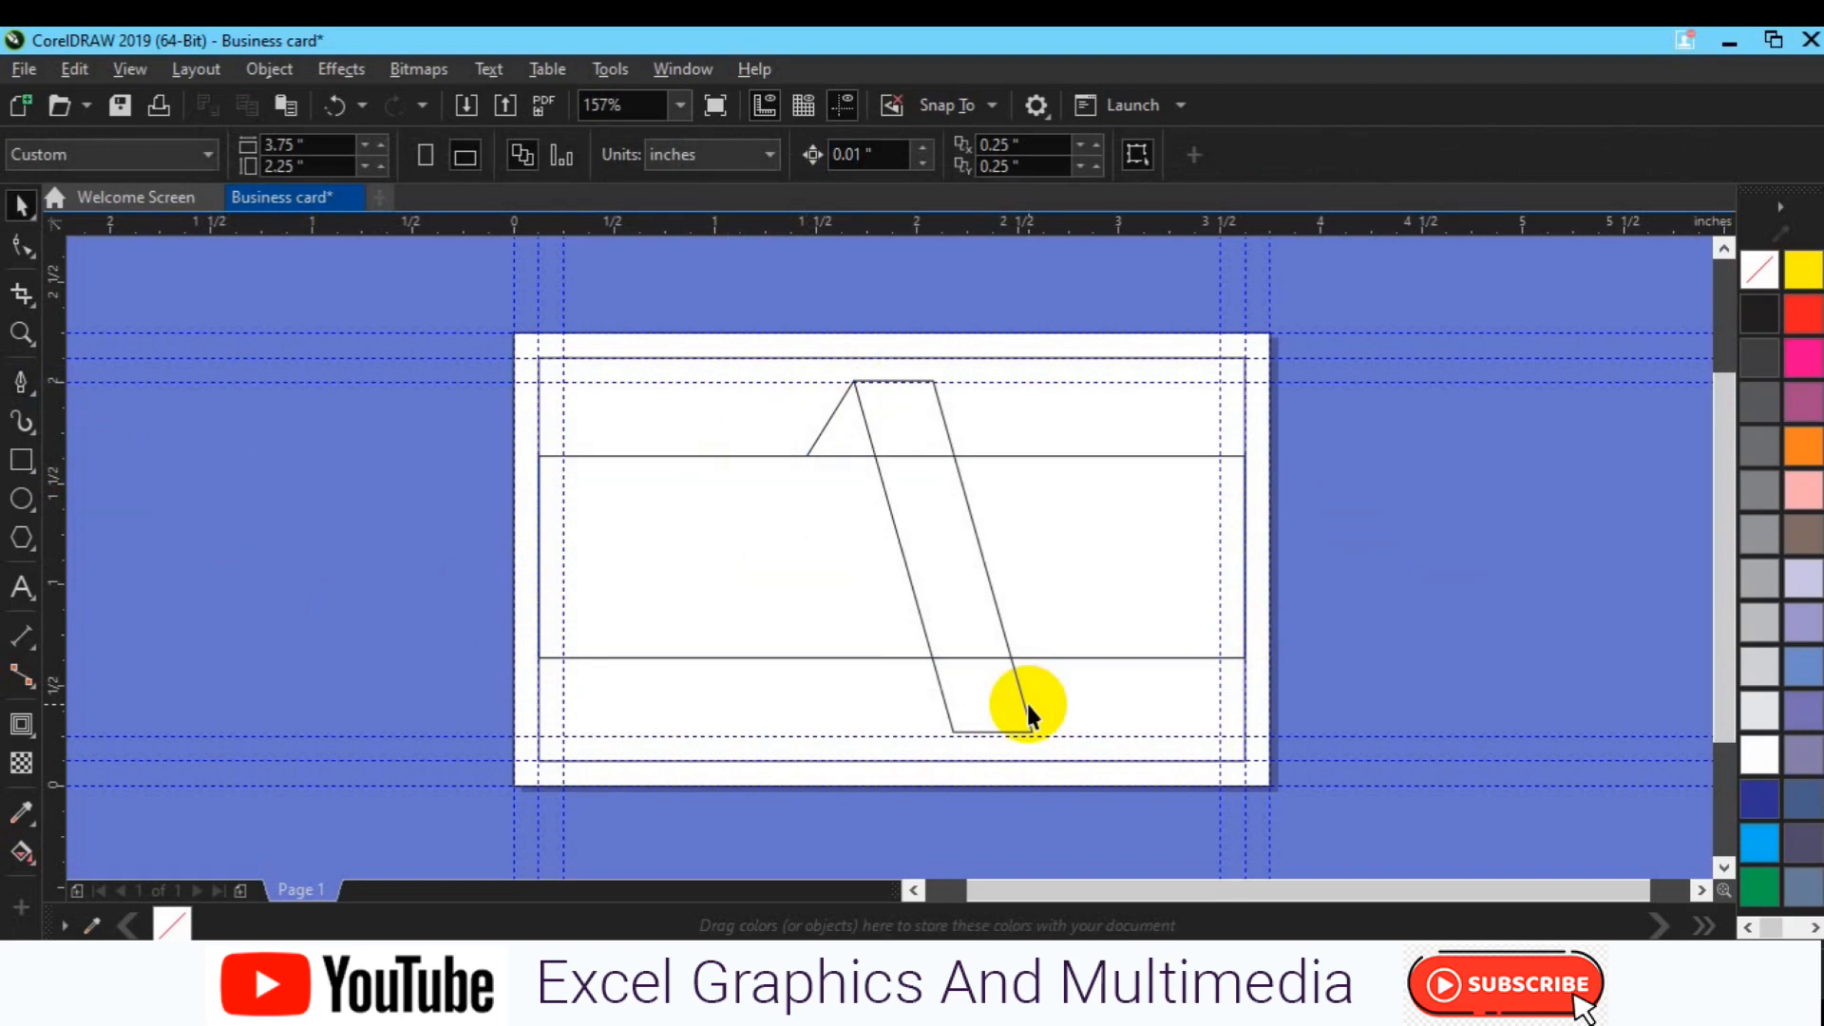
Step: Duplicate the middle rectangle, move the copy up-left, and lower its bottom edge slightly
click(1065, 623)
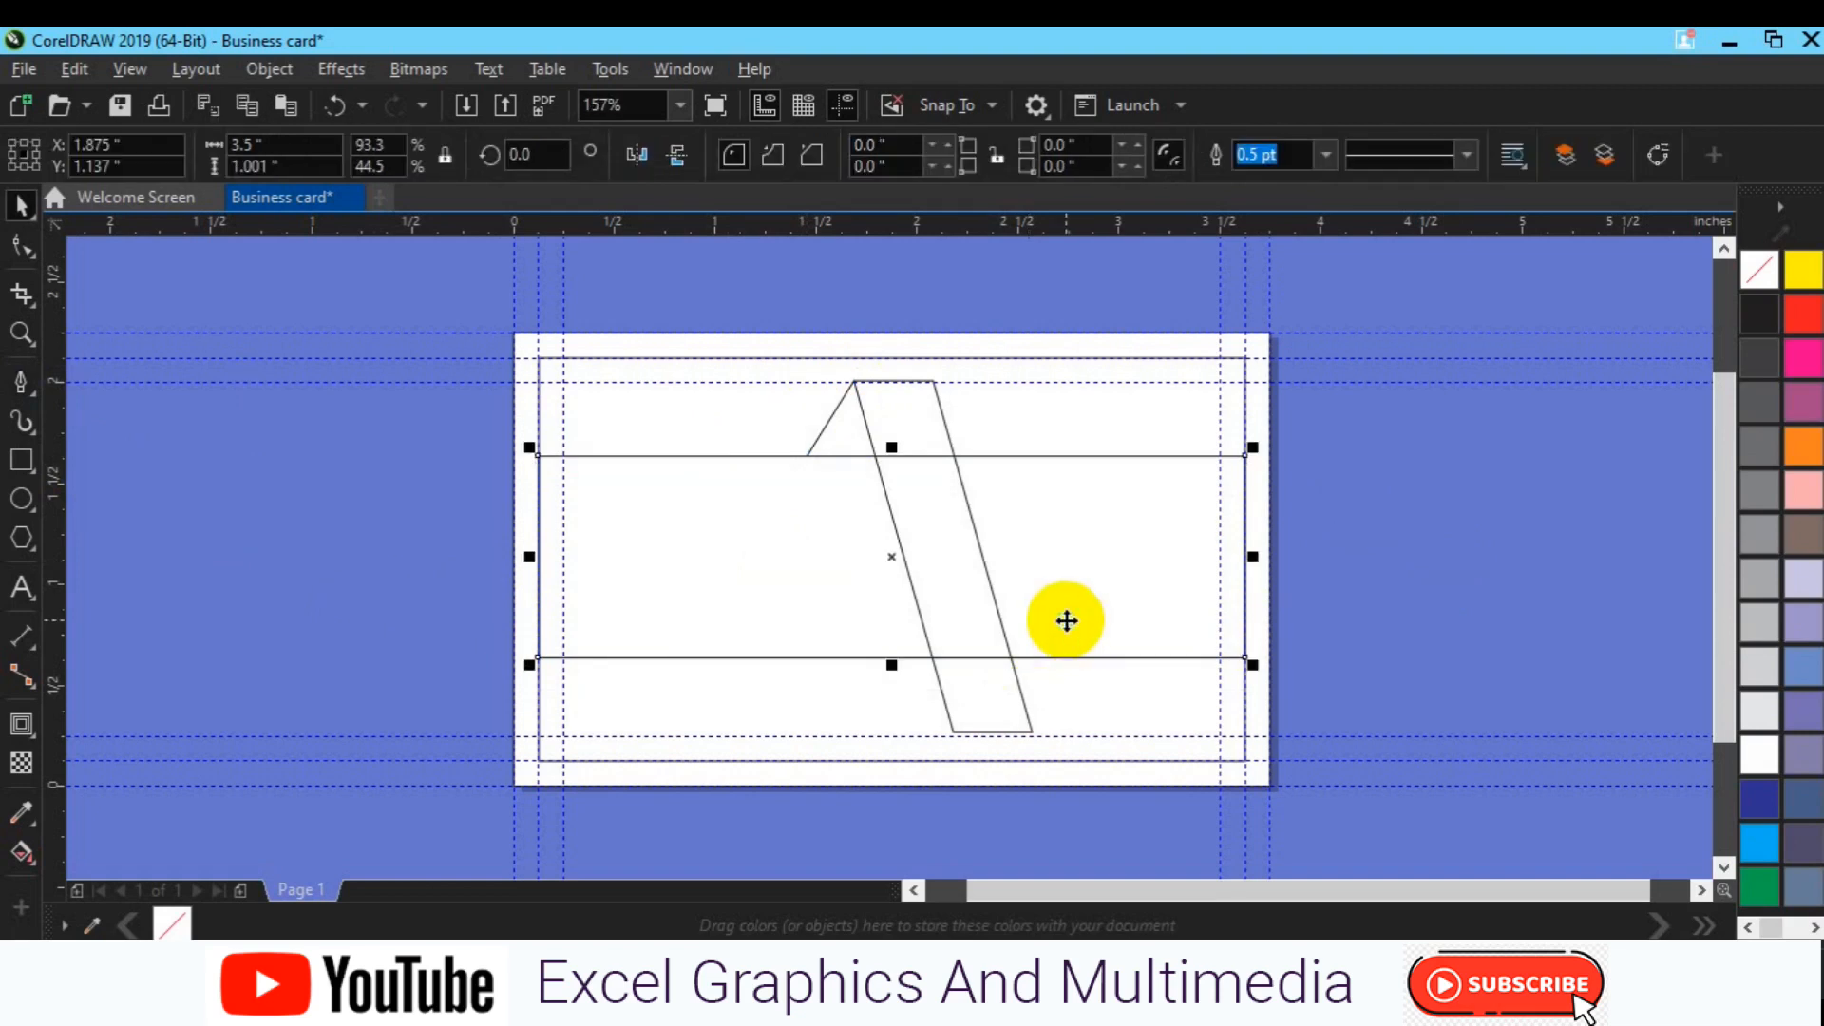
right_click(1066, 620)
click(1427, 556)
click(1088, 587)
click(1088, 588)
key(ctrl+d)
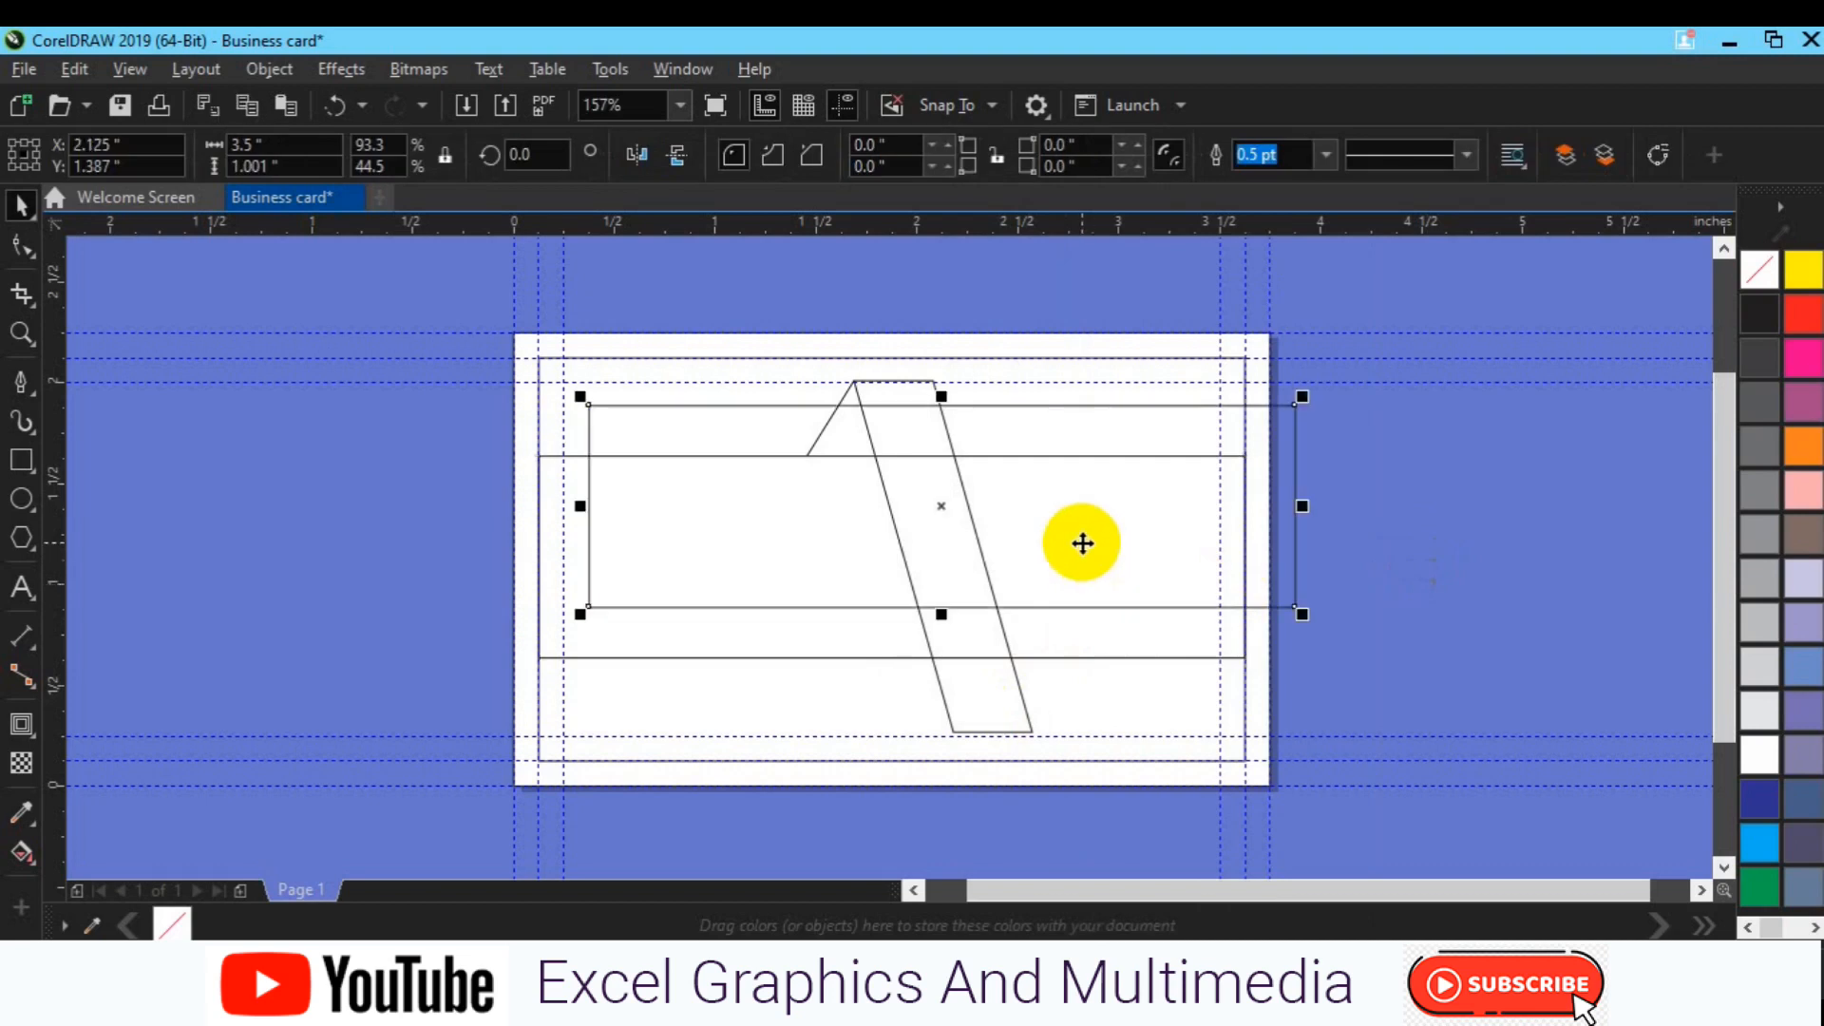
mouse_move(1082, 543)
mouse_down()
mouse_move(1061, 494)
mouse_move(1060, 517)
mouse_up()
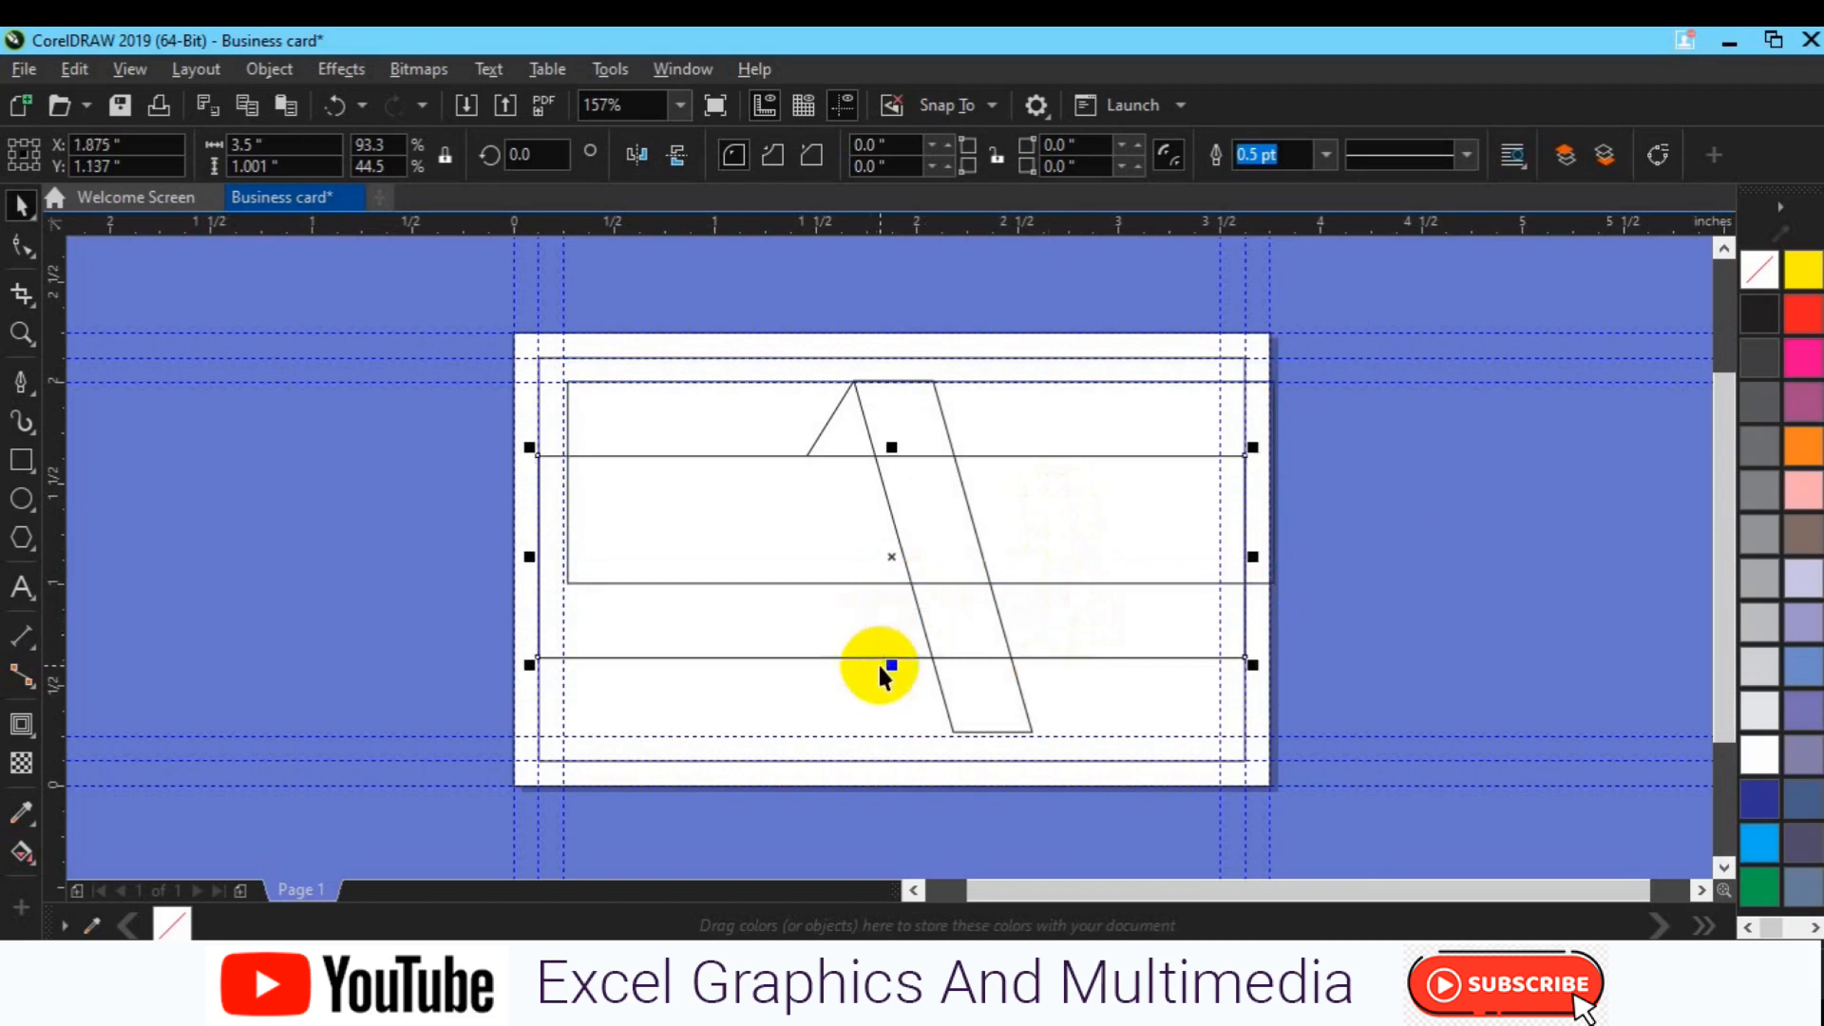
drag(889, 665, 890, 682)
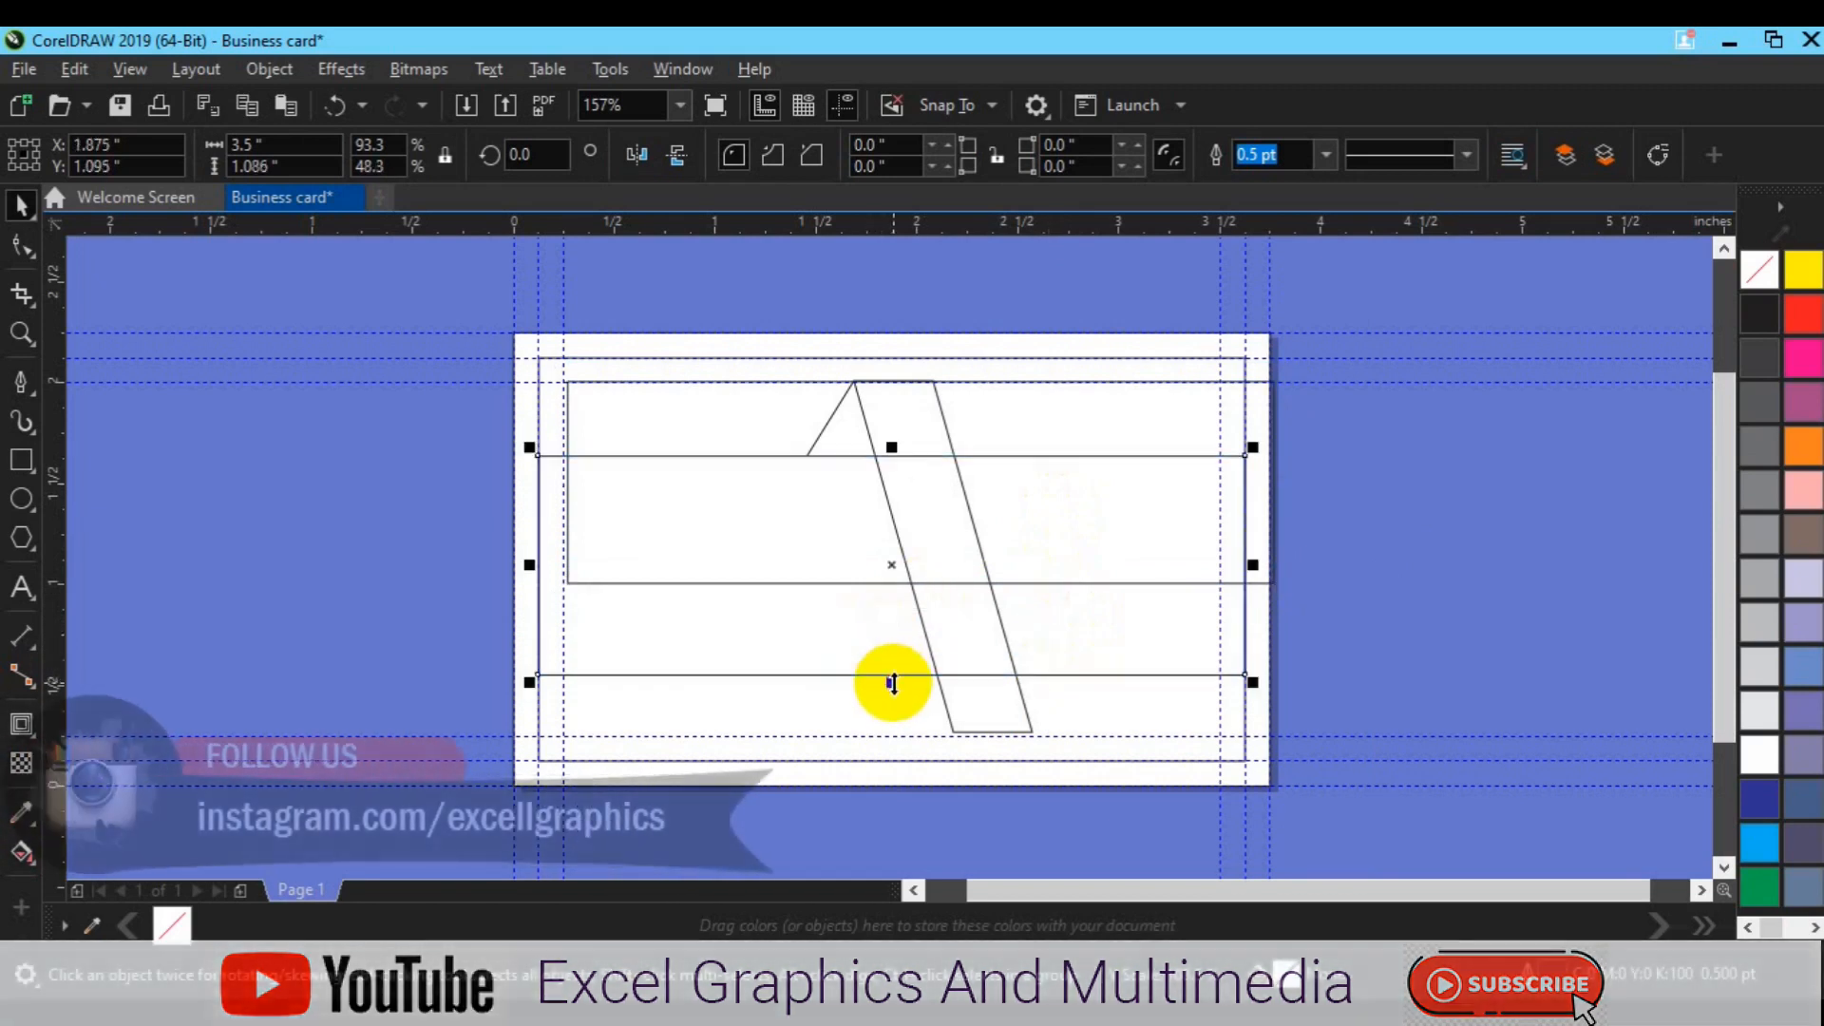
click(1062, 492)
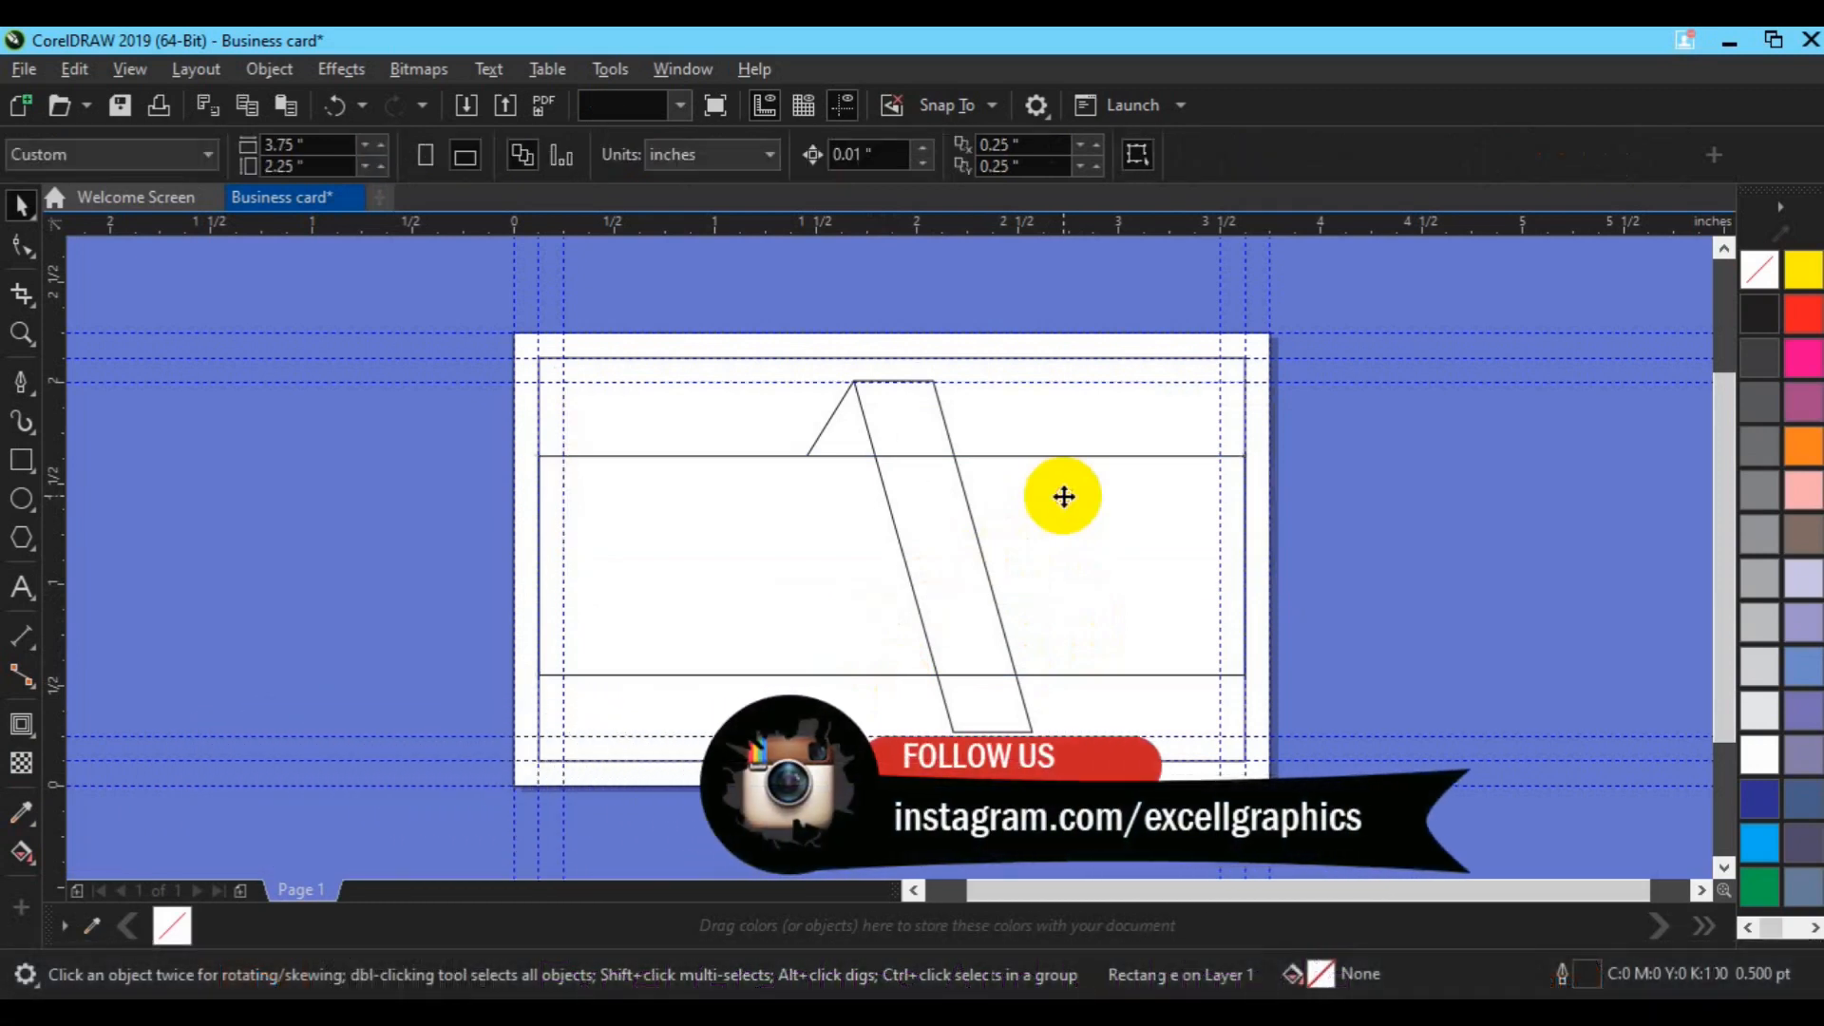
Step: Fine-tune the bottom edge to about 1.06 inches height, then delete a test duplicate
click(840, 606)
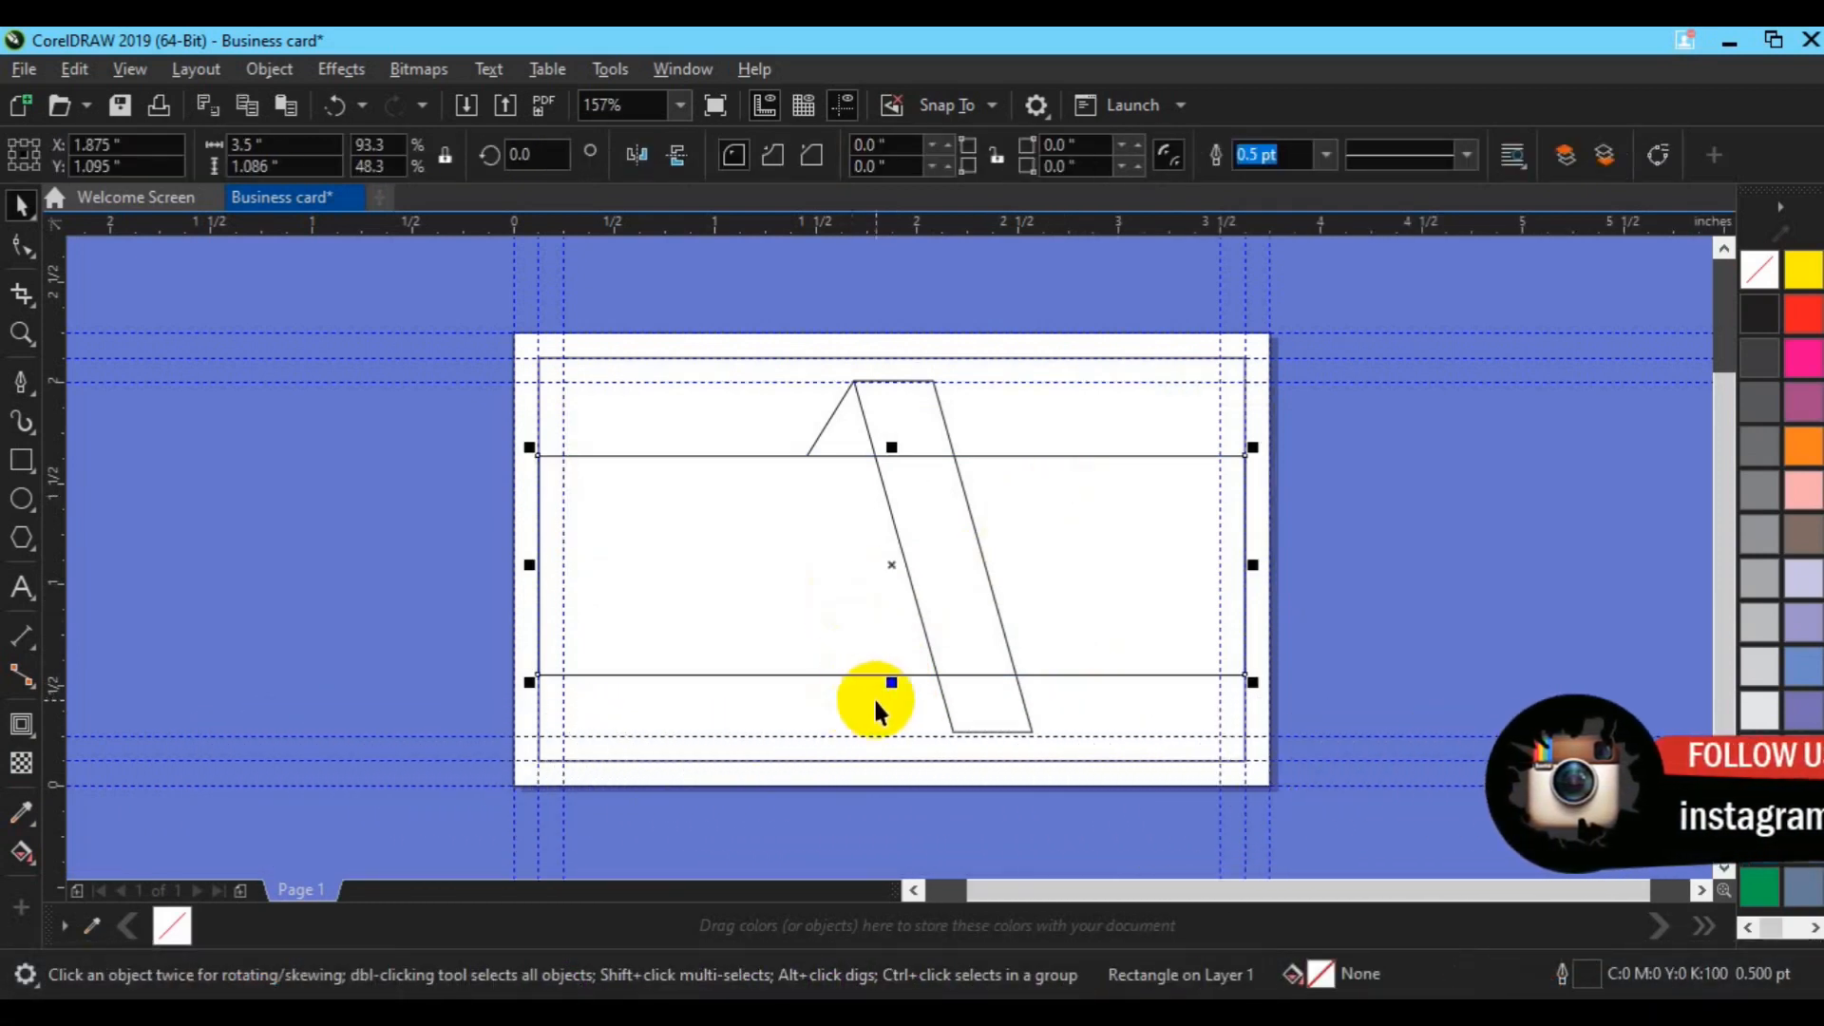
drag(892, 683, 893, 676)
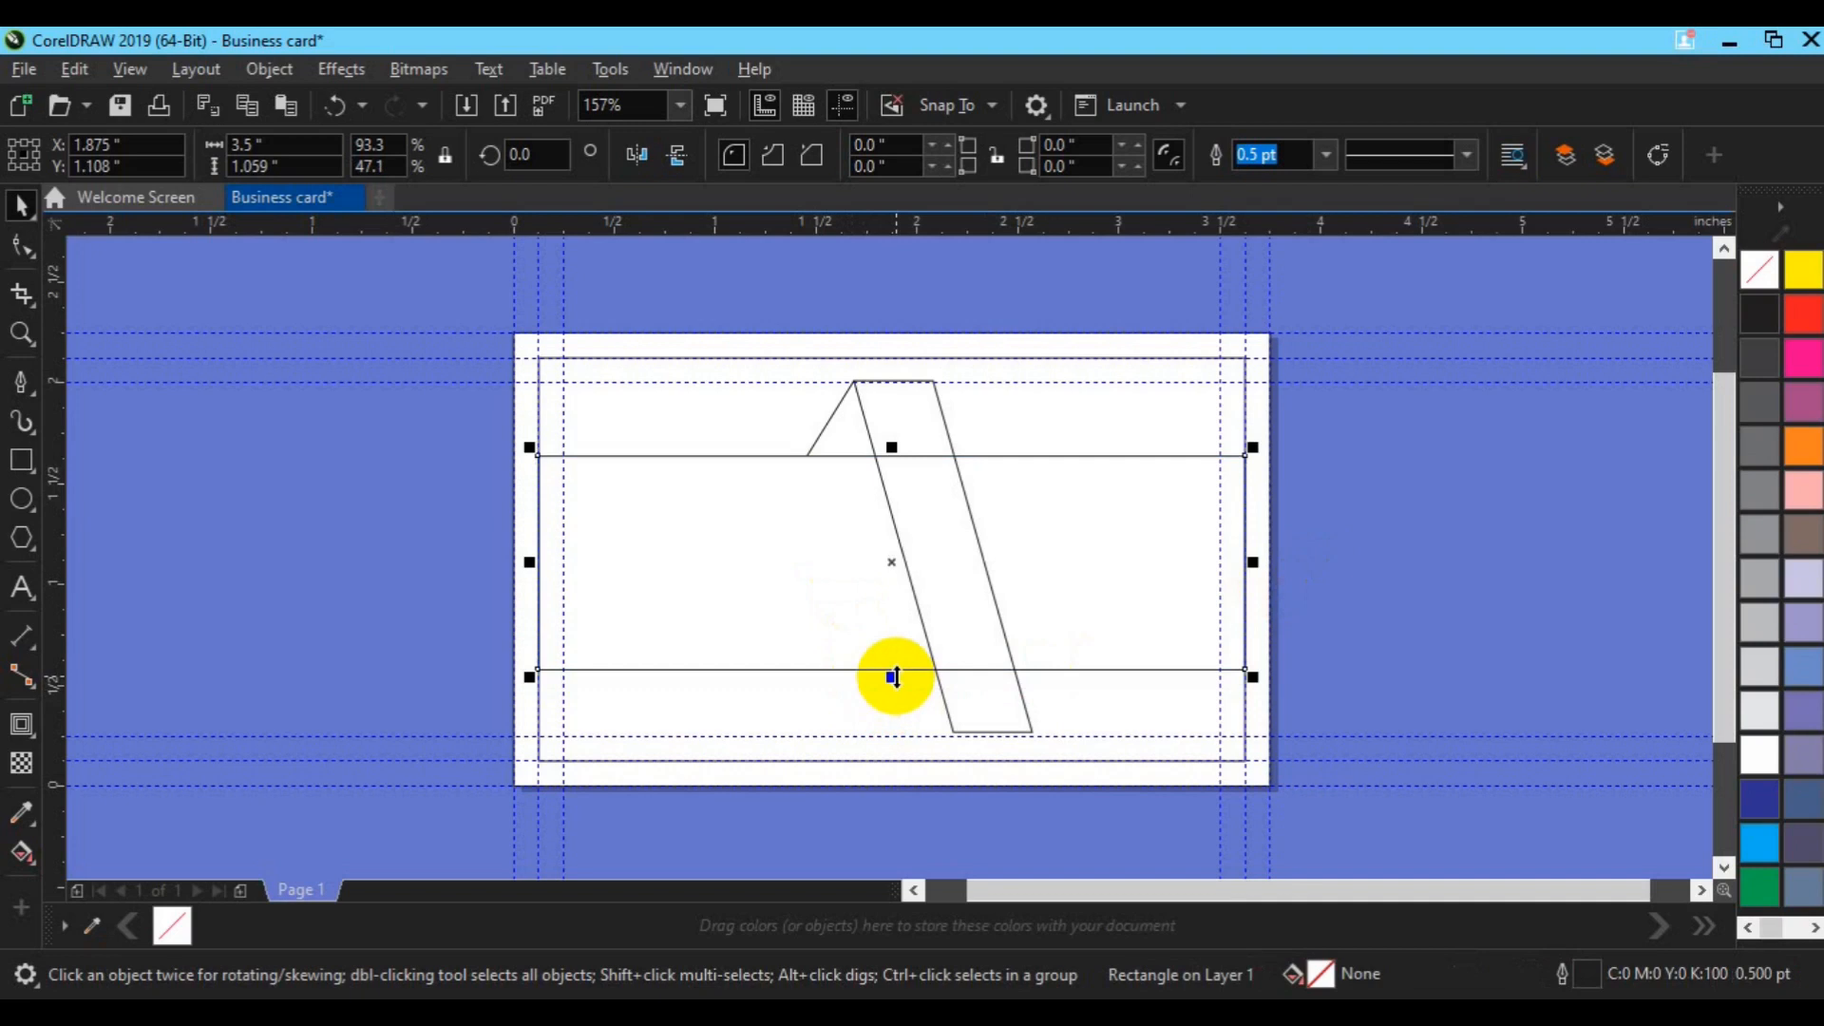
key(ctrl+d)
key(Up)
key(Up)
key(Up)
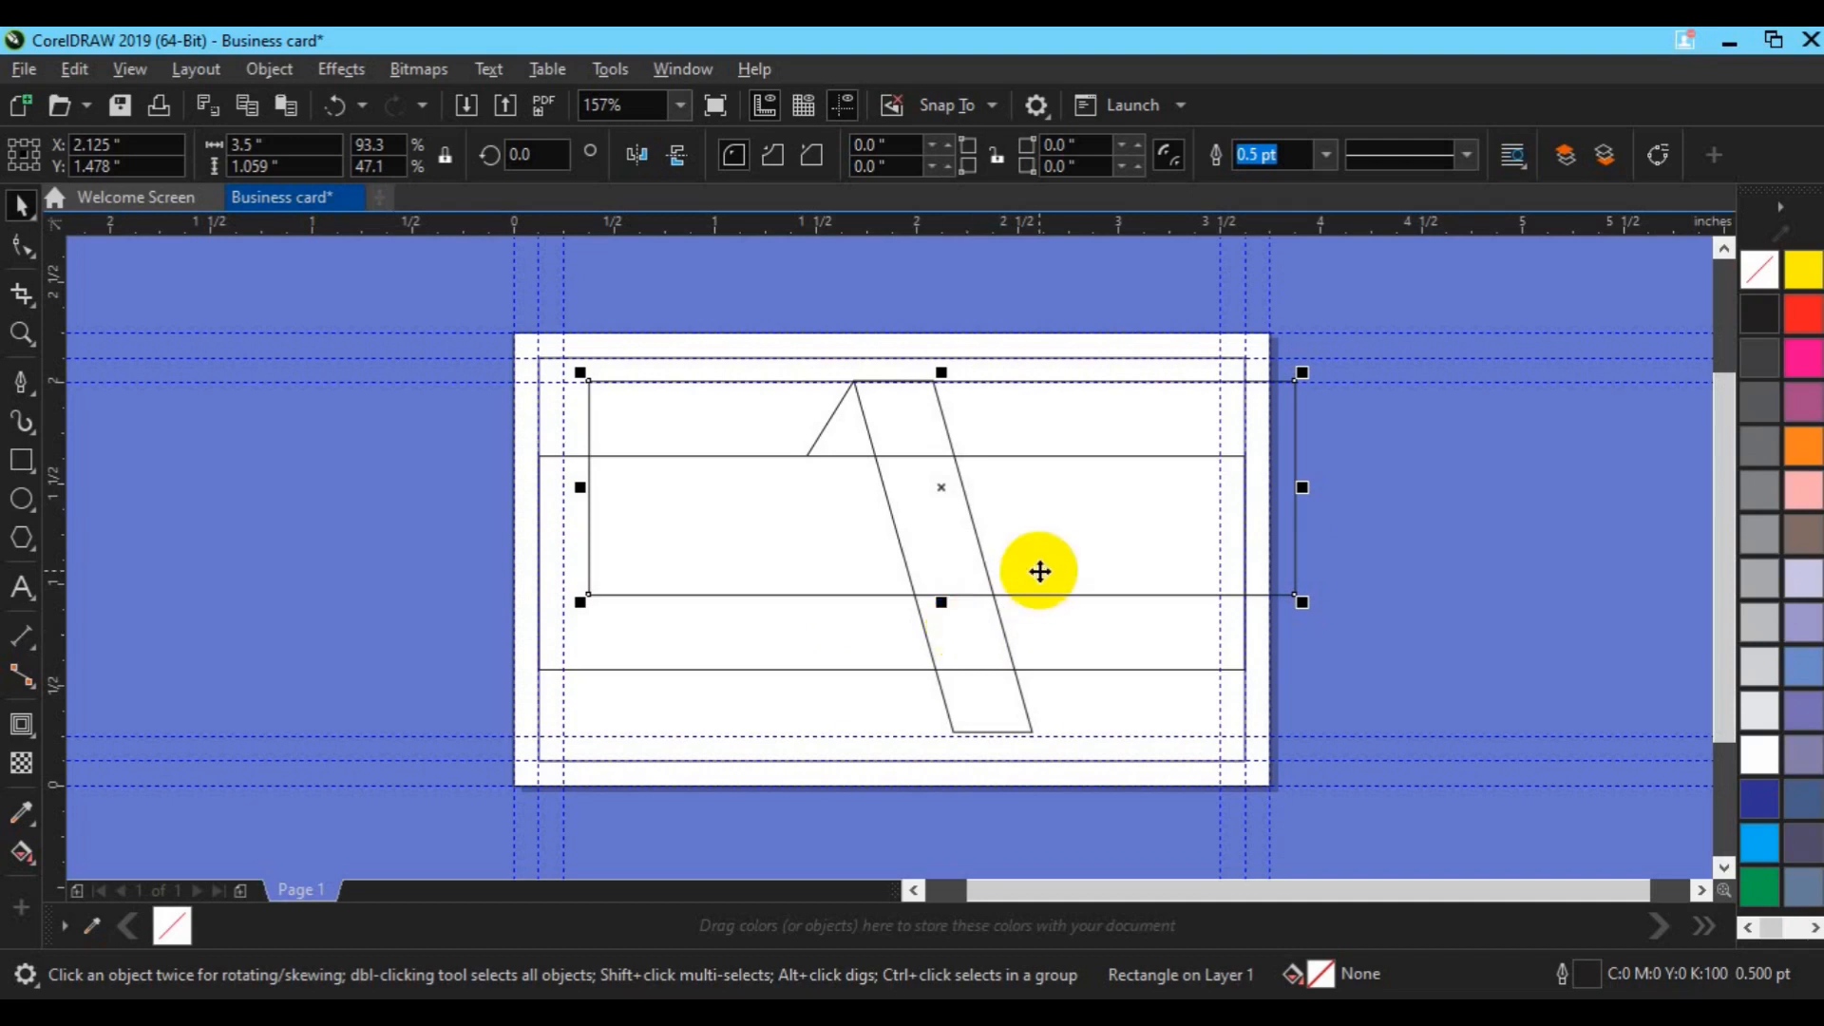
key(Delete)
Step: Smart Fill the triangle and region left of the slanted band with 60% Black
click(251, 561)
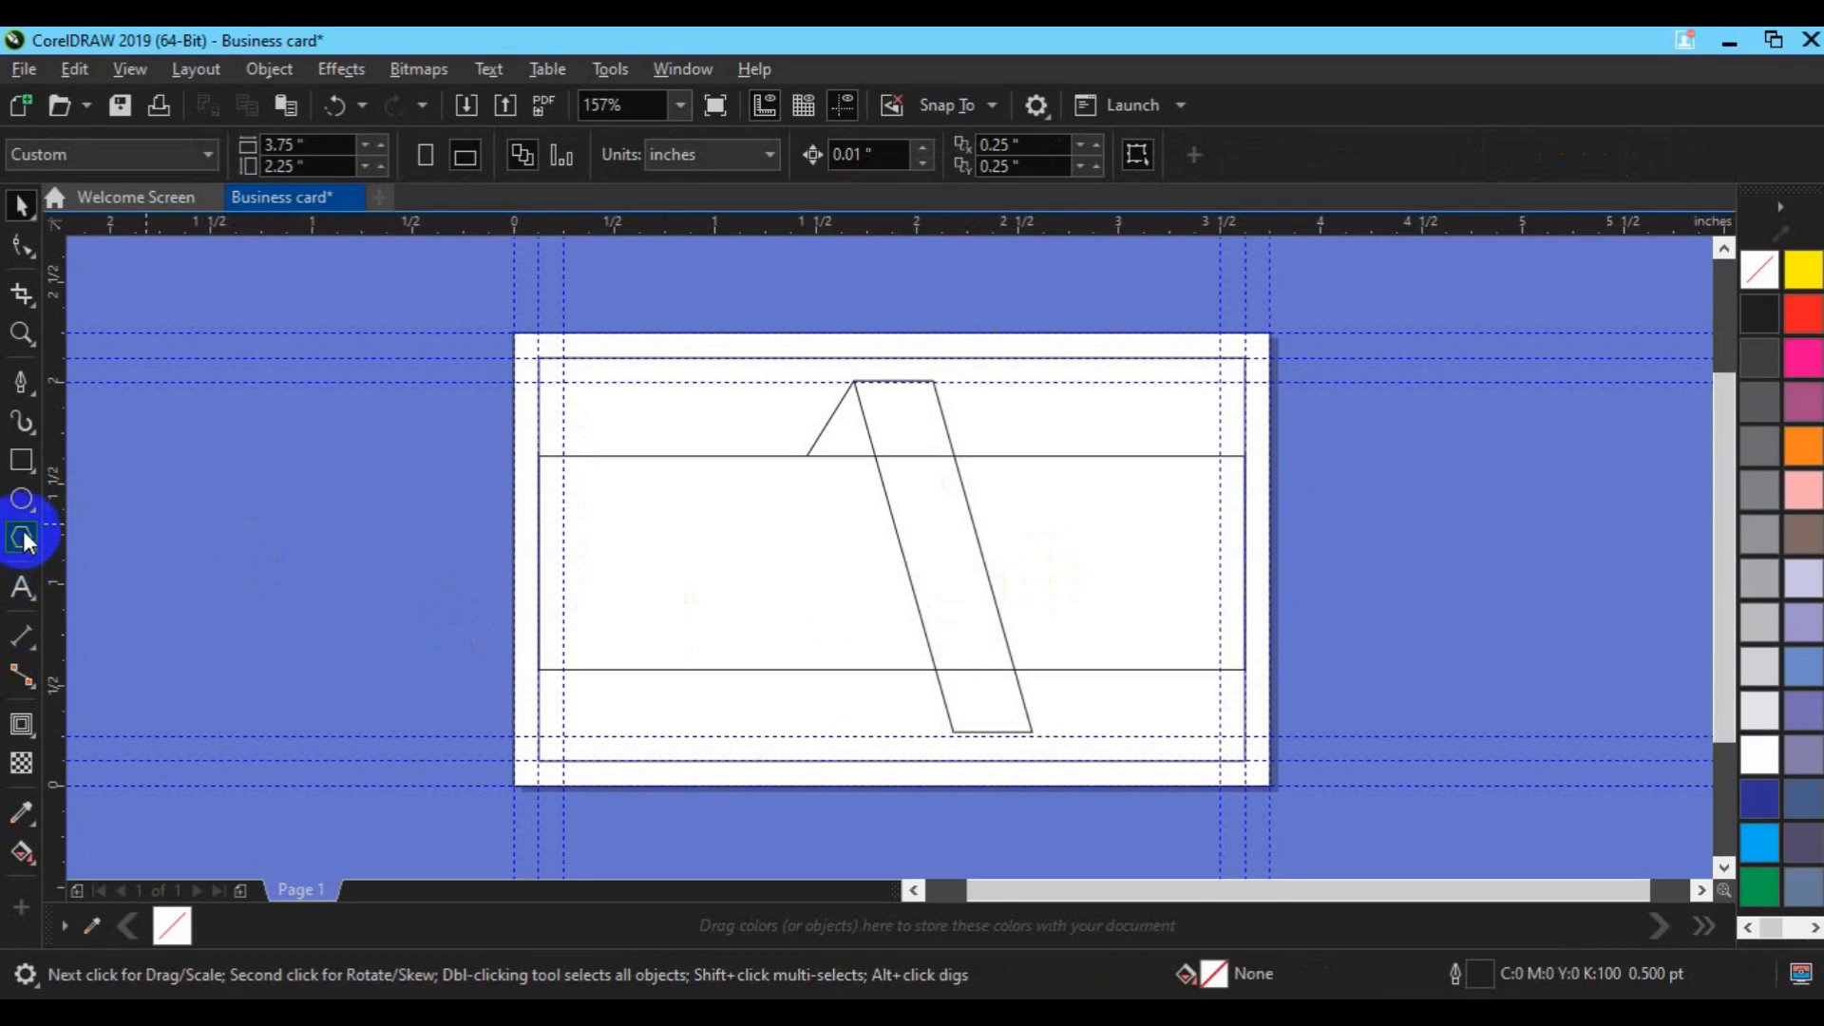
click(29, 858)
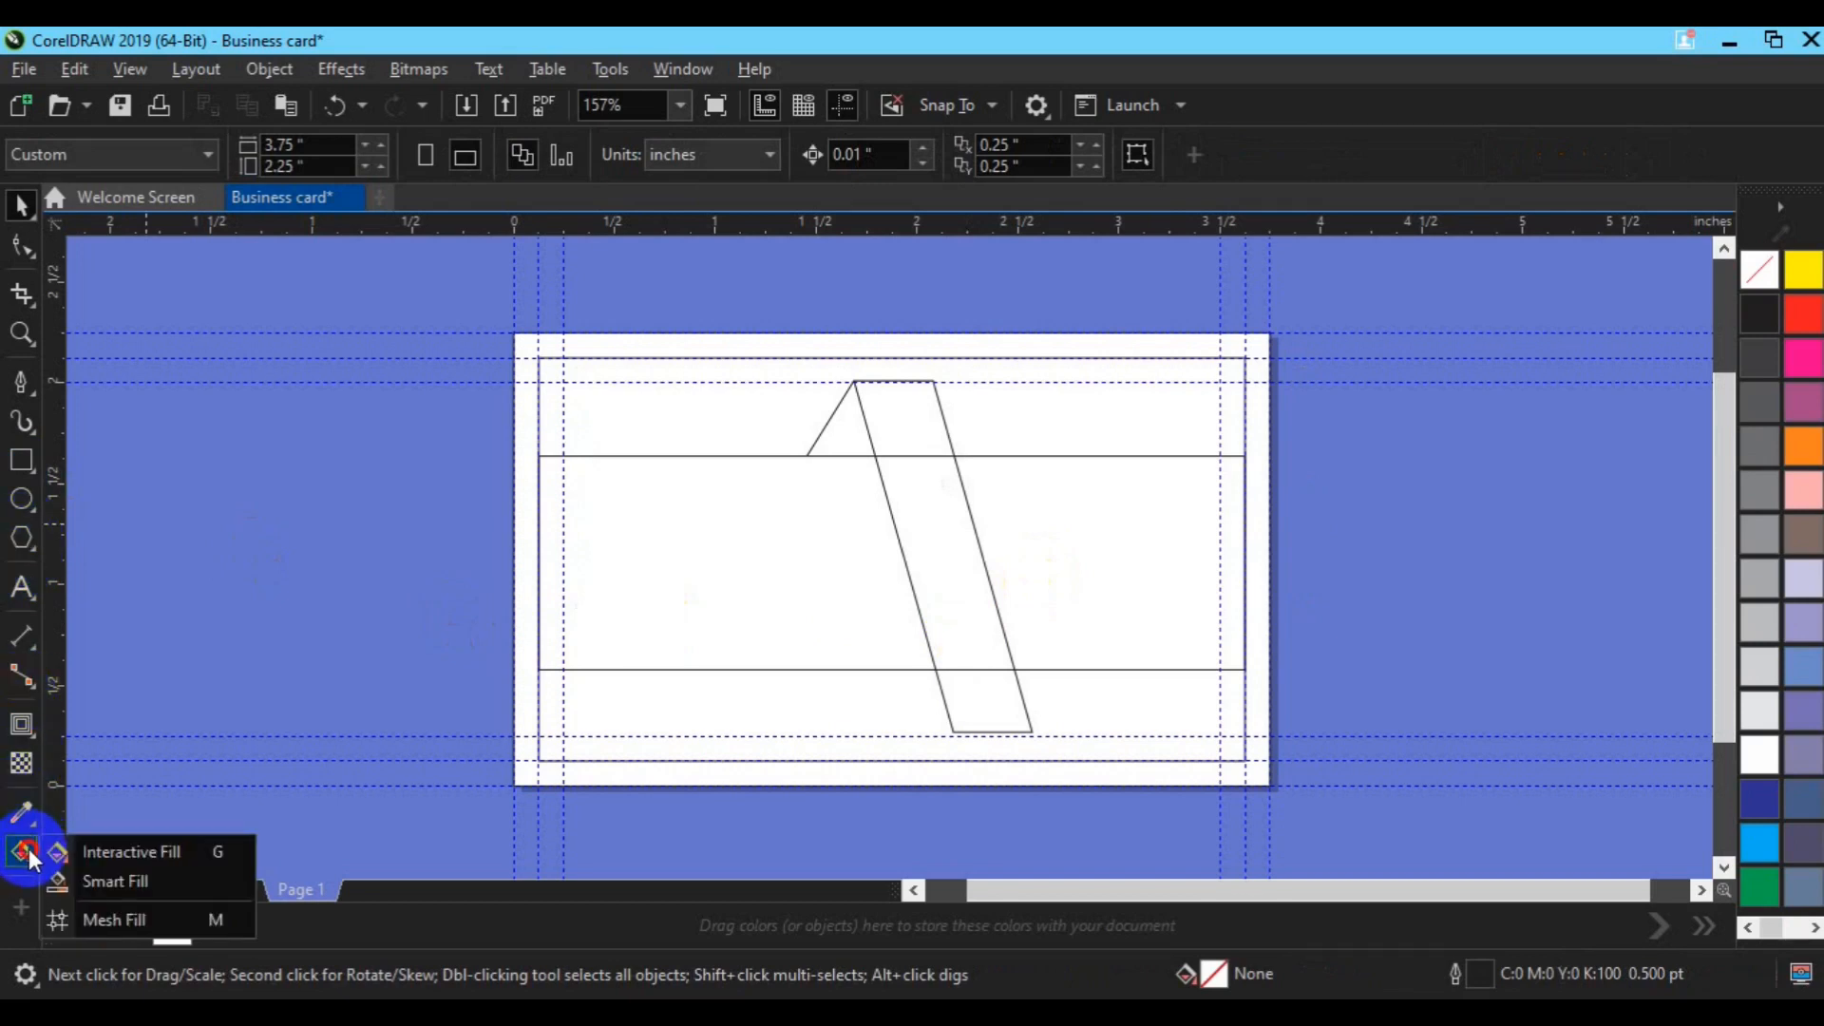
click(116, 884)
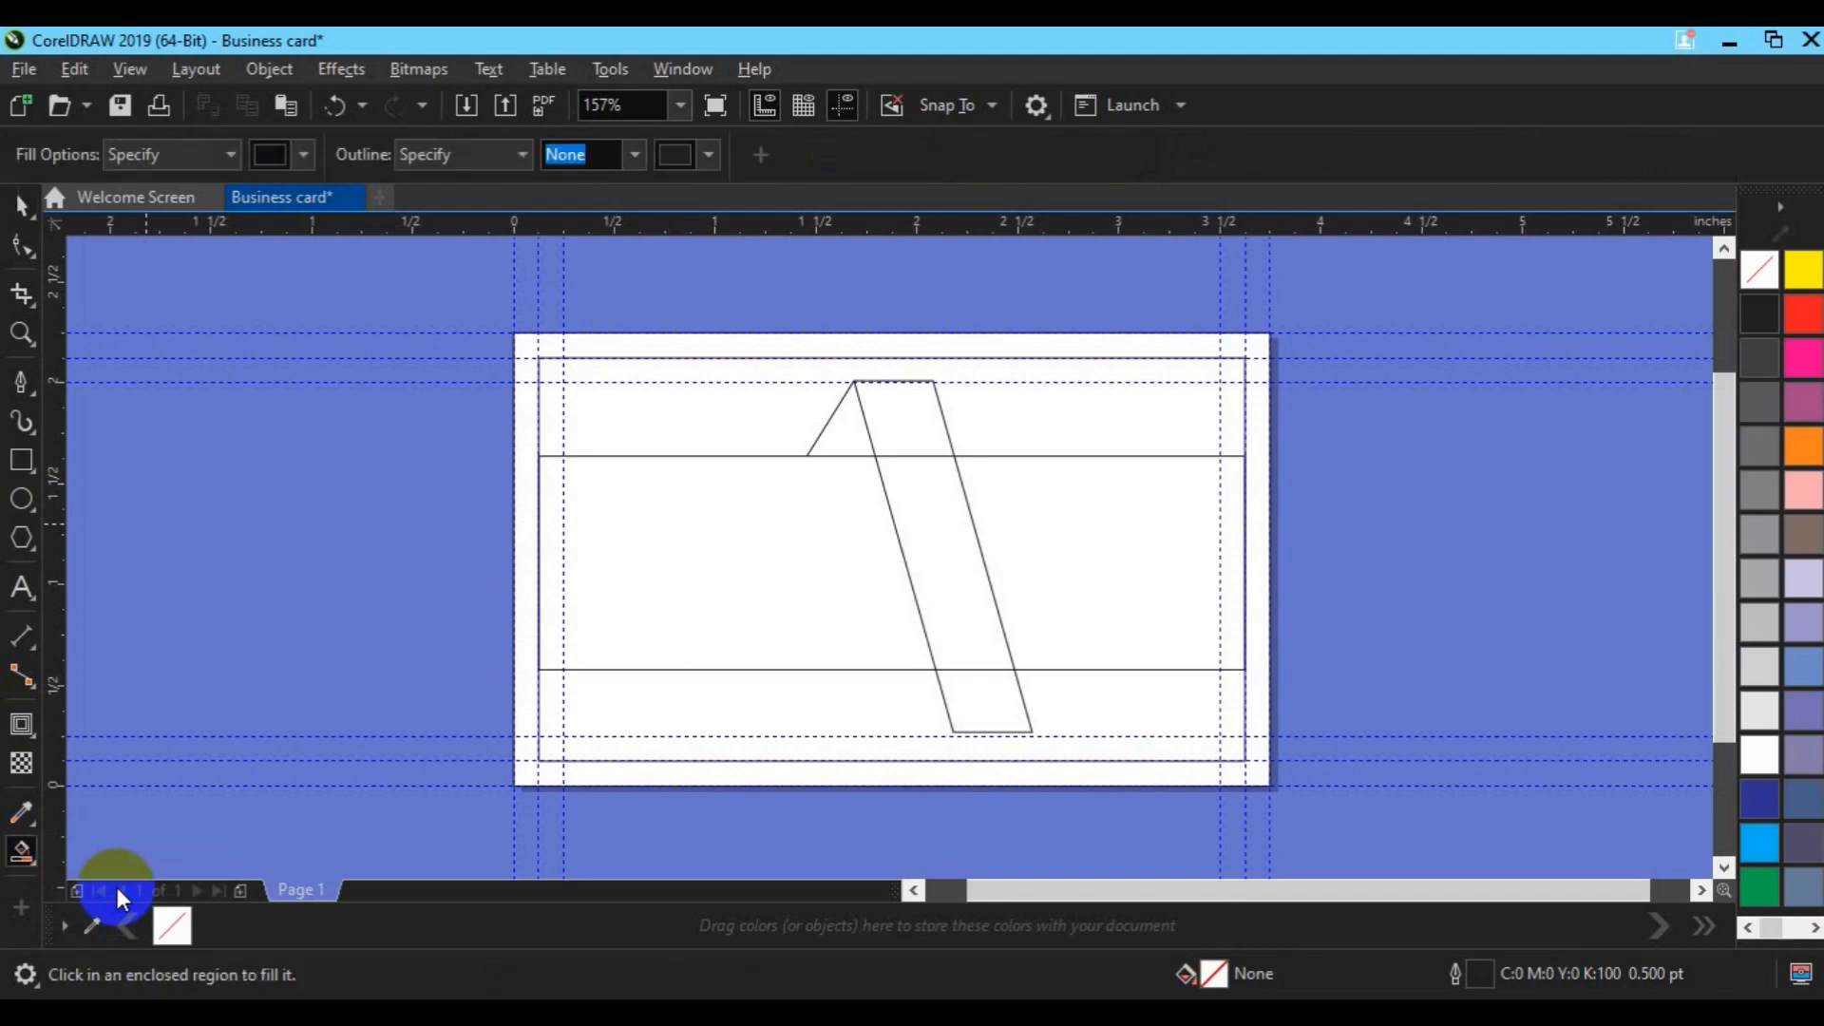
click(833, 439)
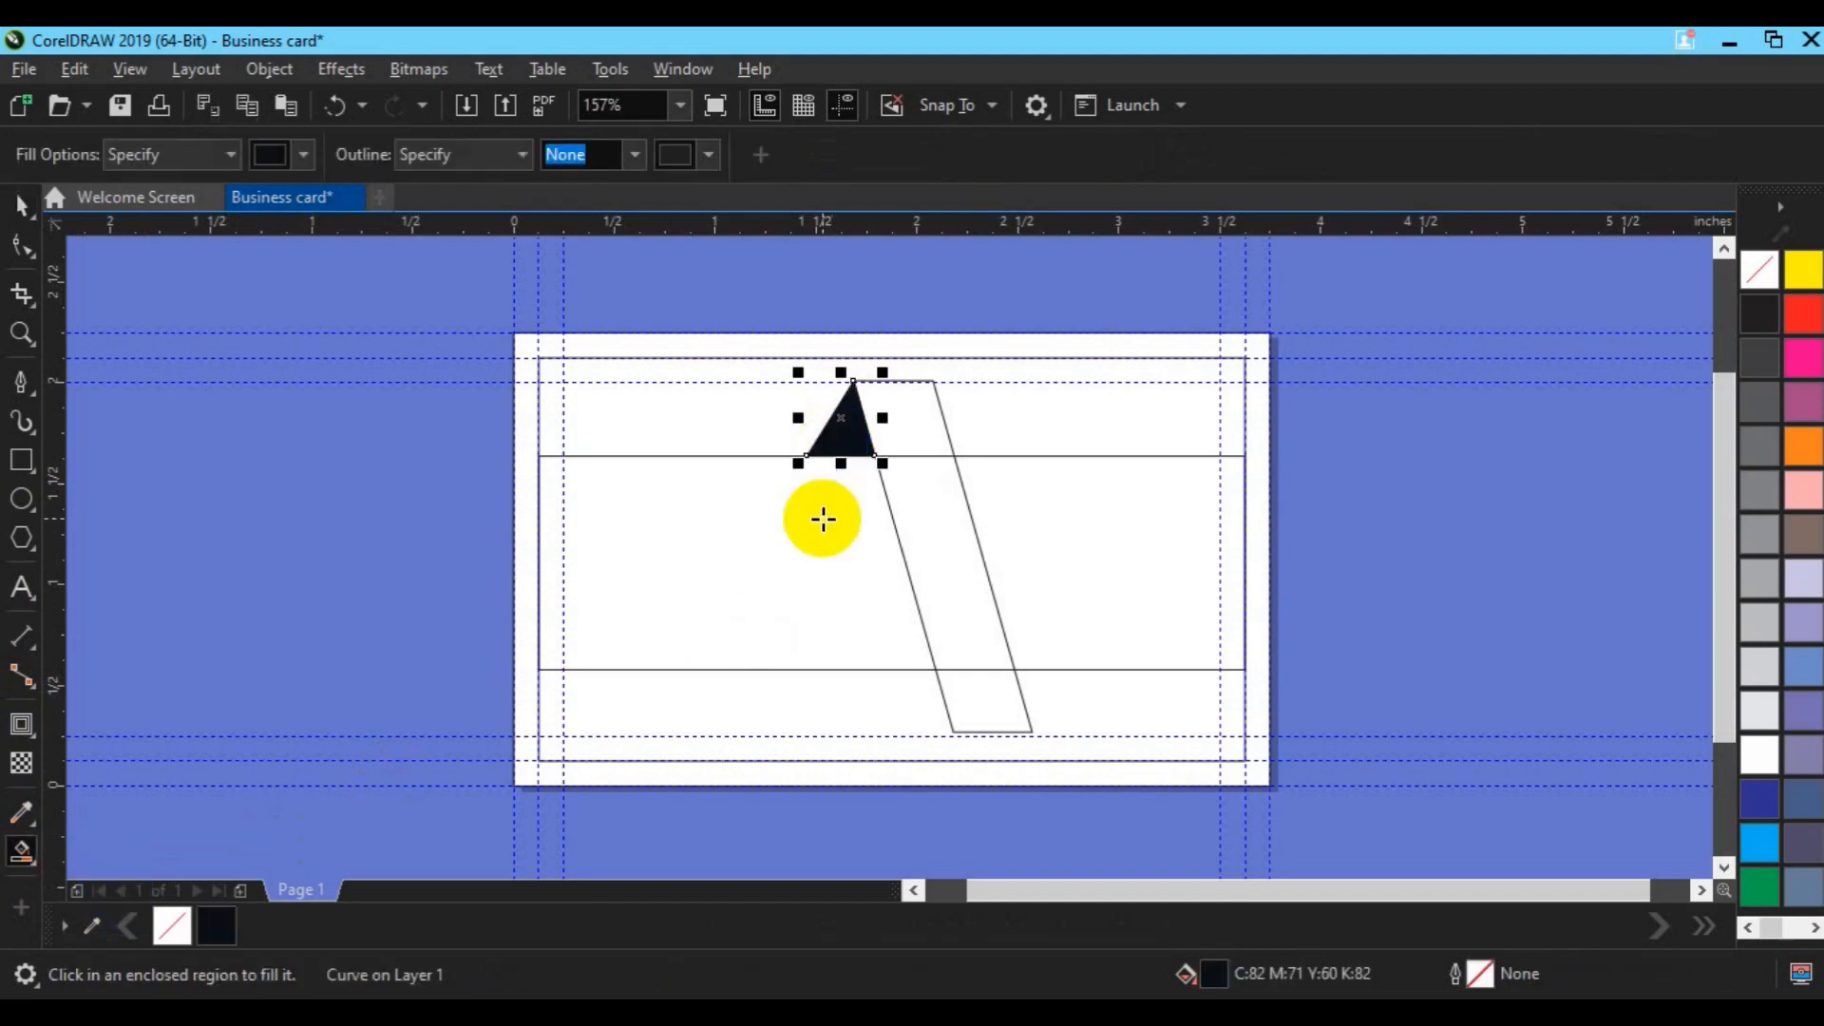
click(823, 517)
key(space)
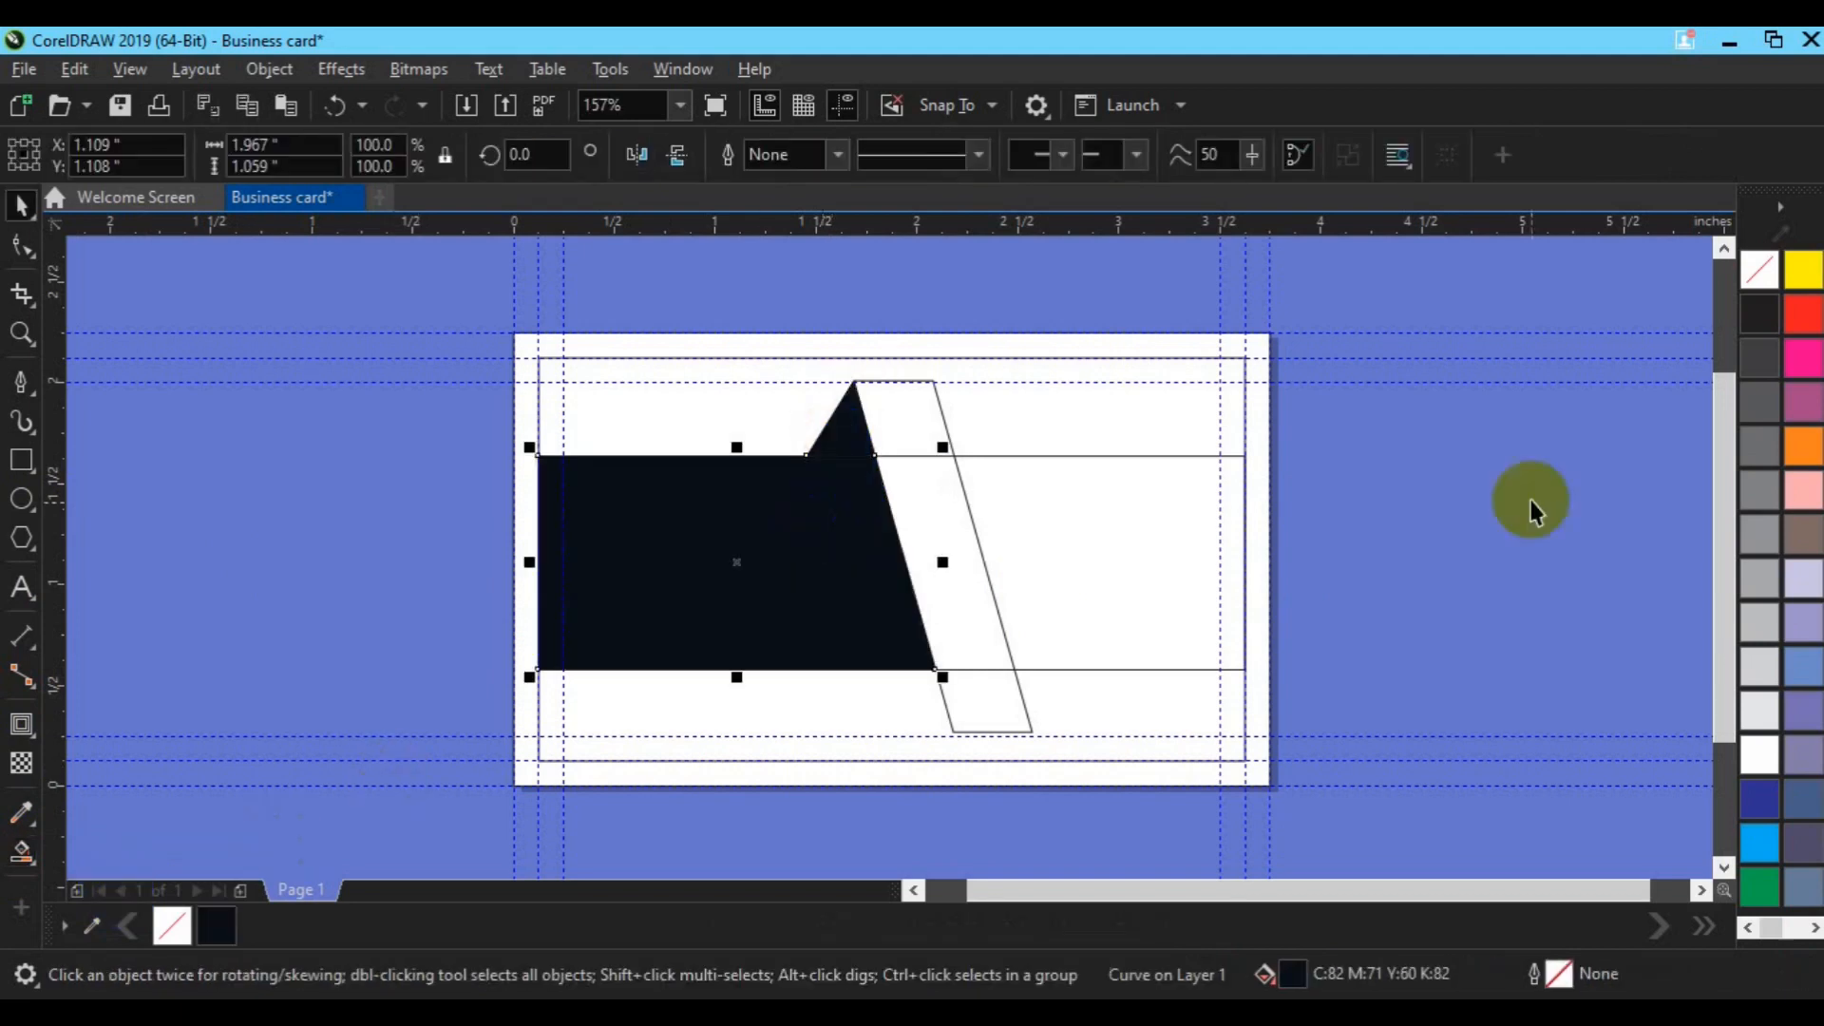
click(1760, 492)
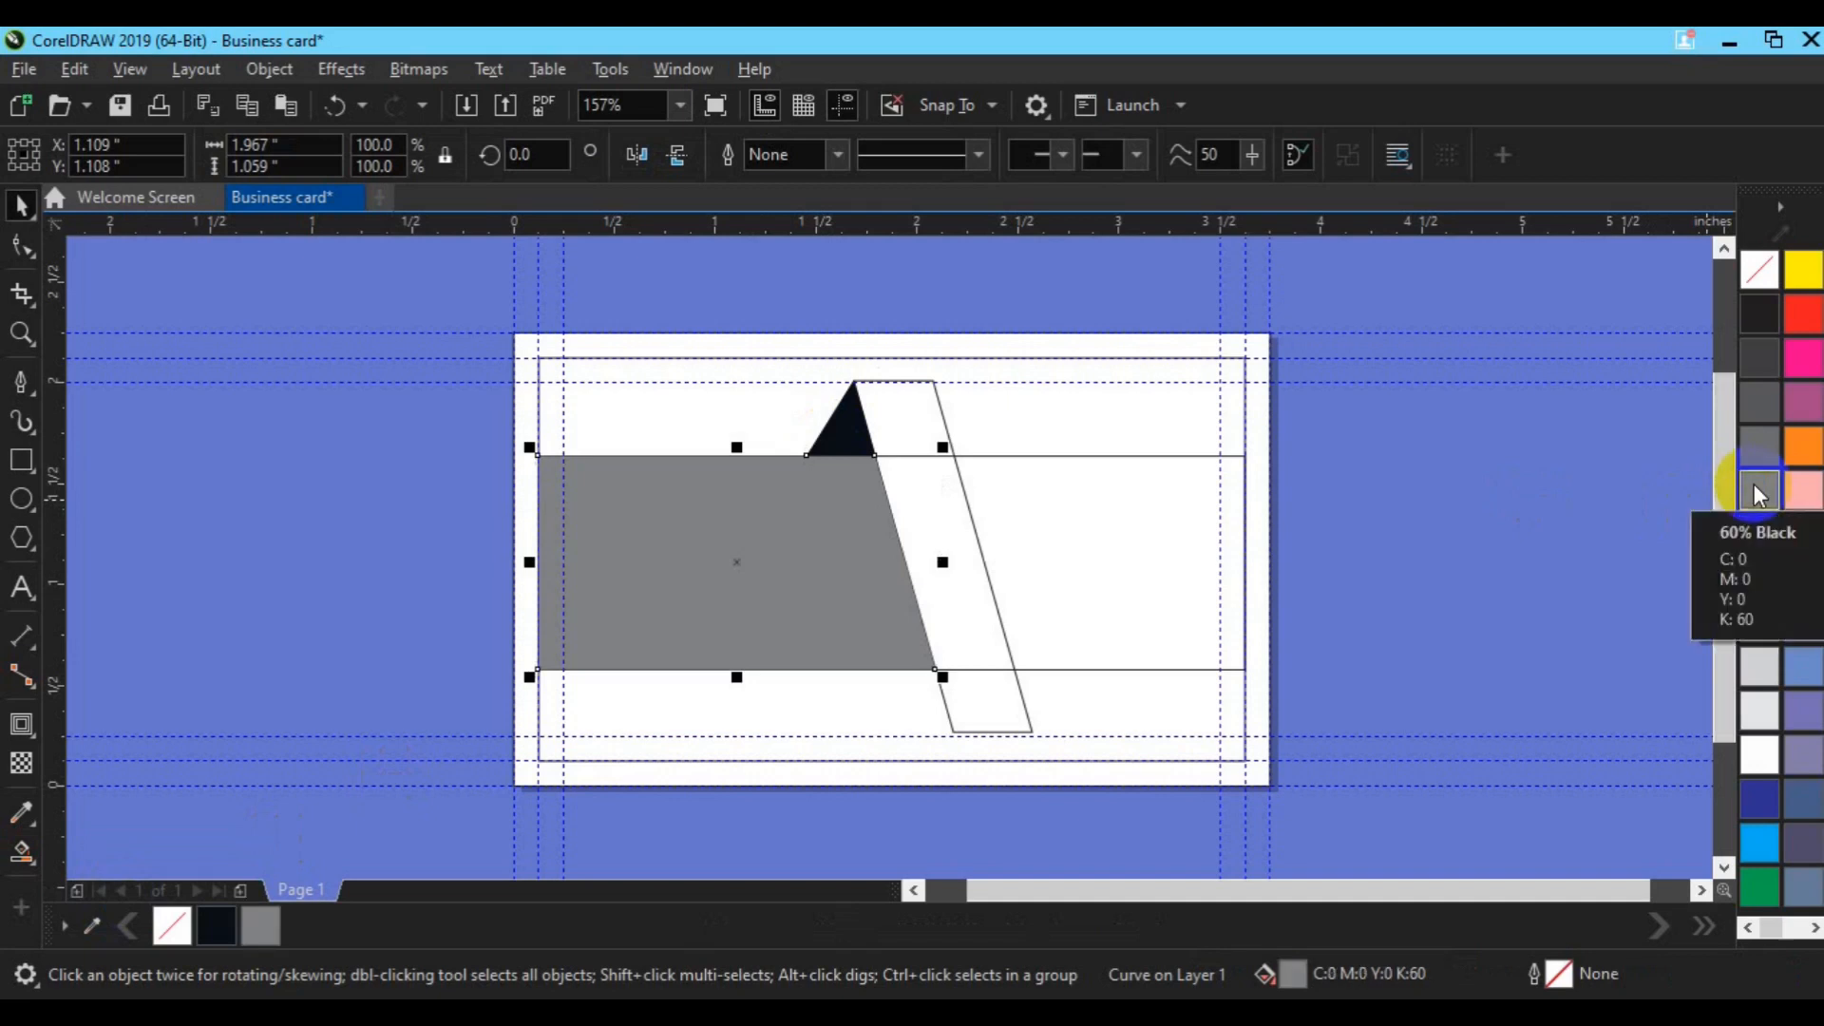
Step: Duplicate the grey shape, flip it both ways, and move it to the card's upper right
key(ctrl+d)
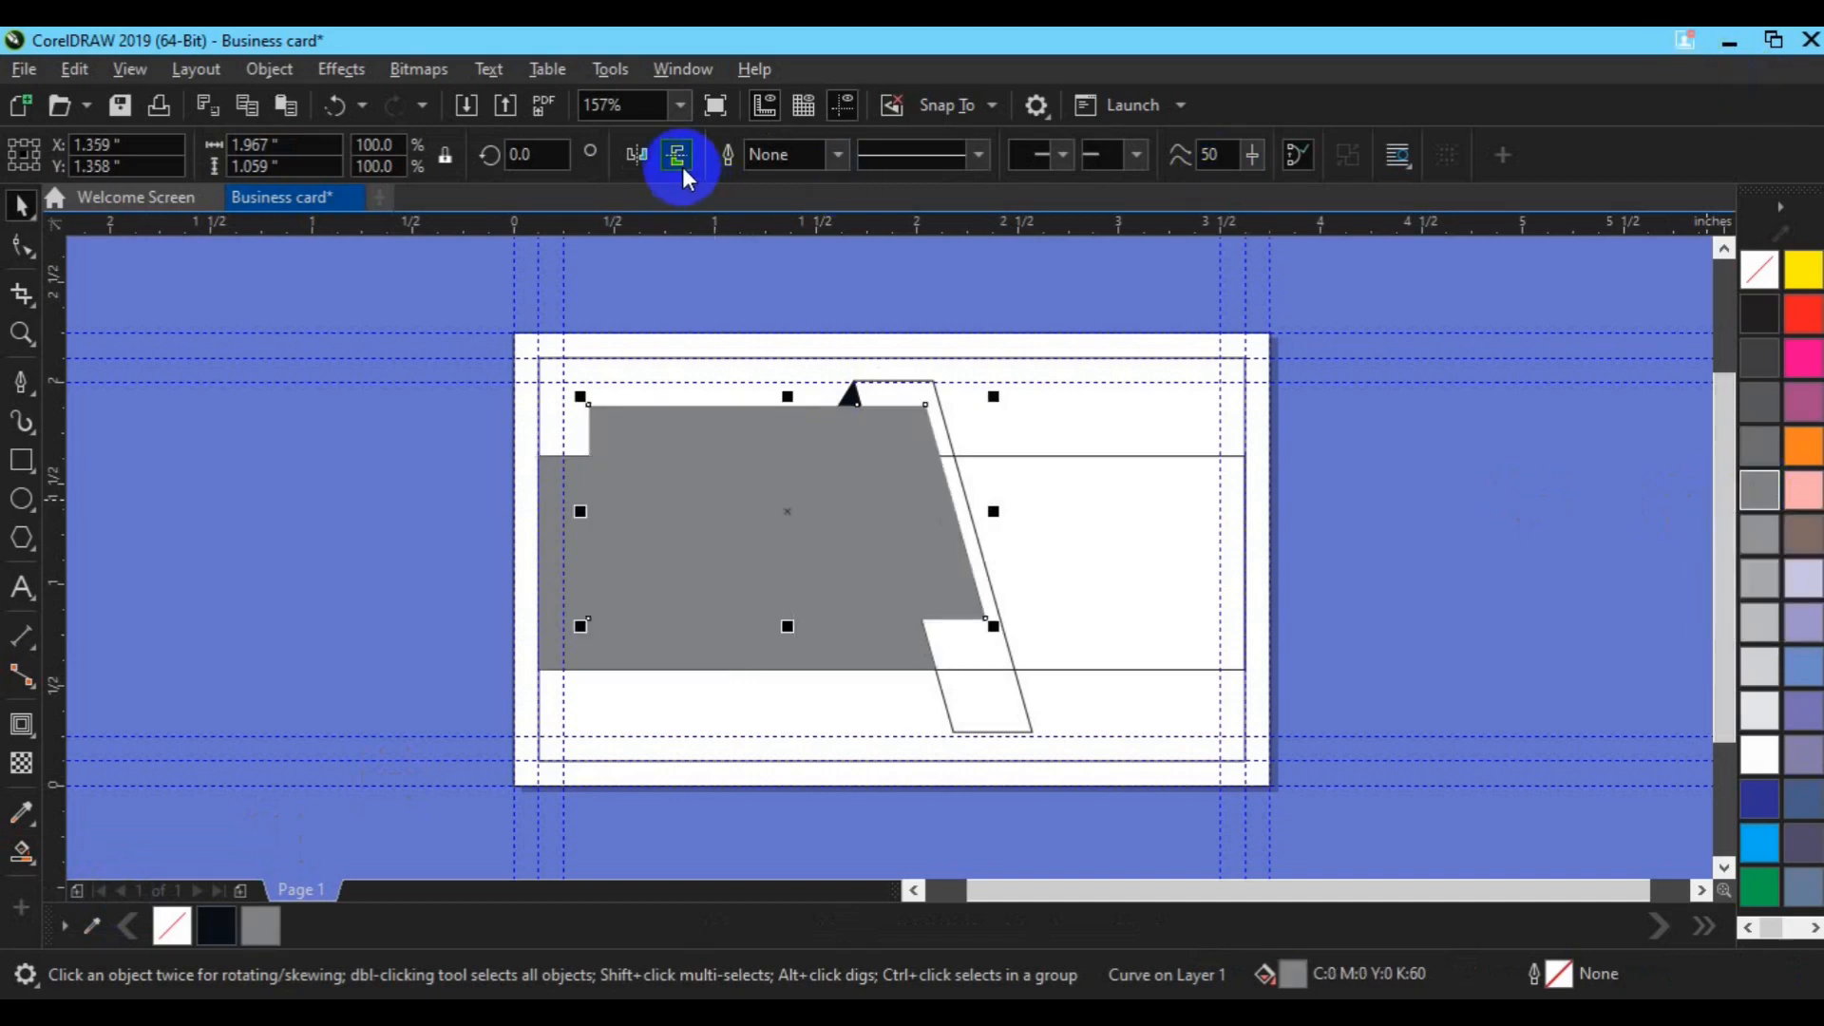
click(682, 167)
click(642, 158)
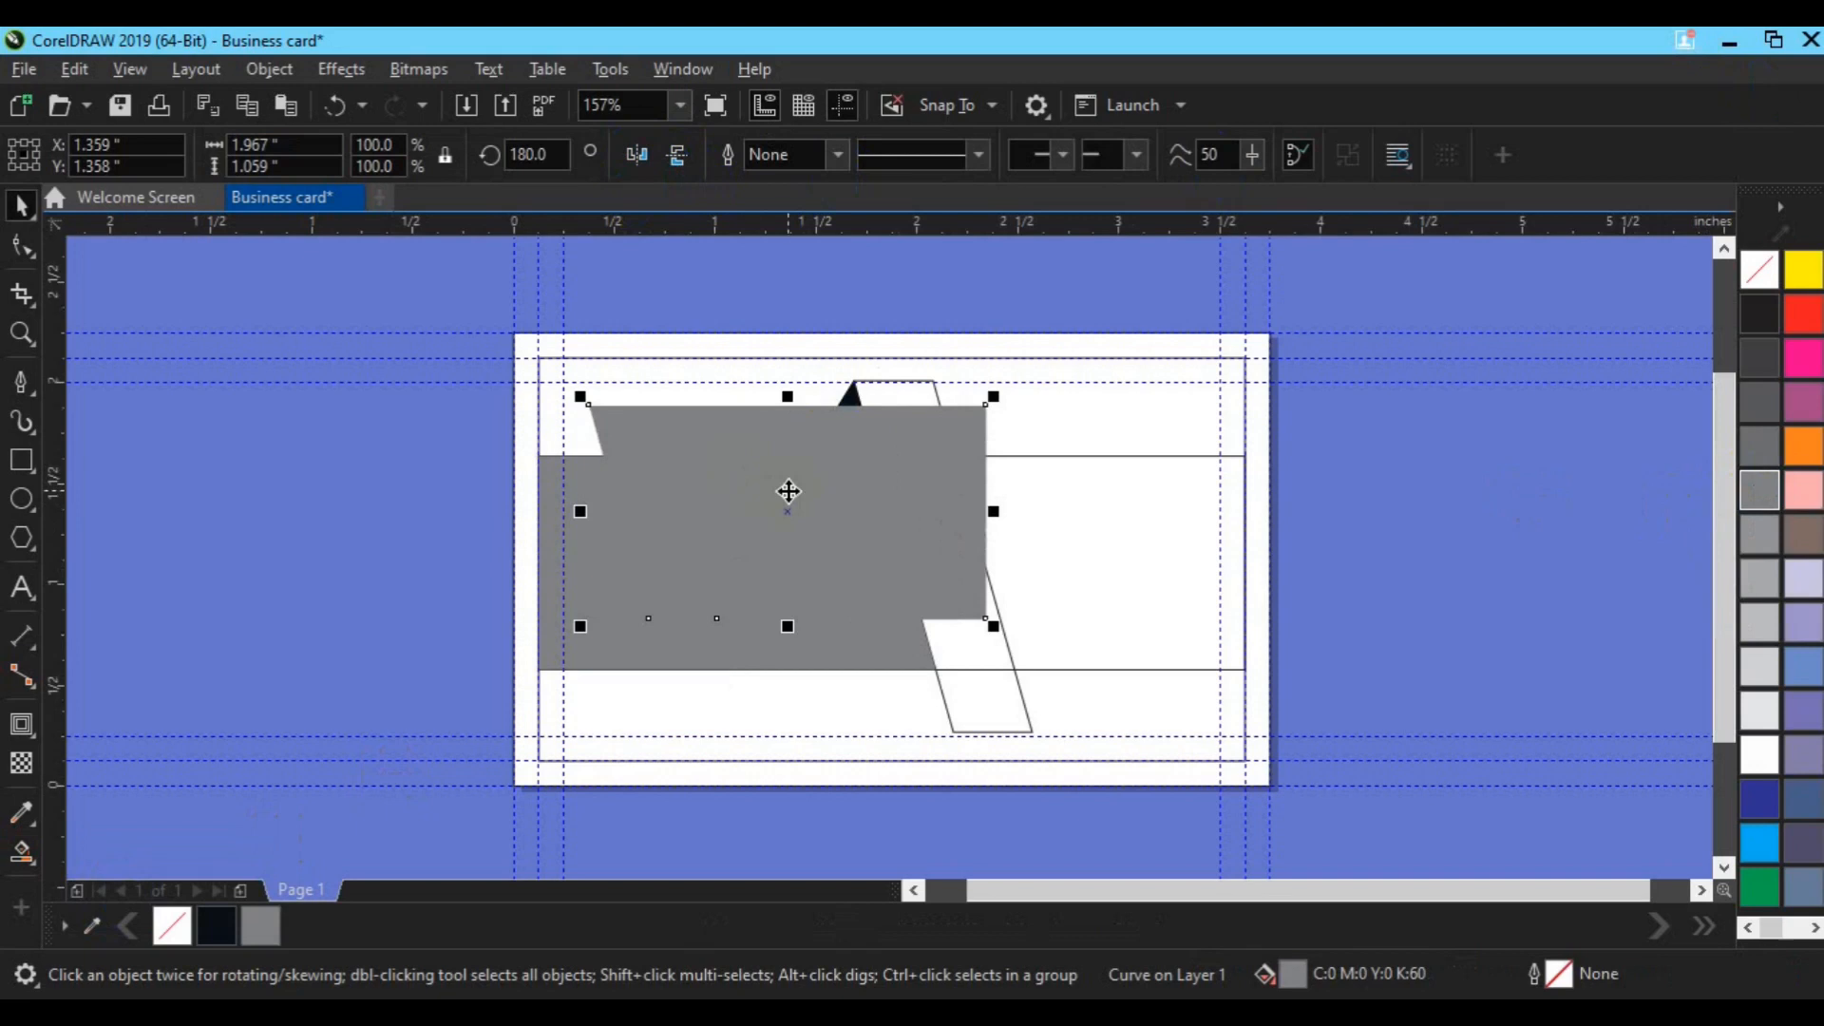
drag(908, 521, 1254, 499)
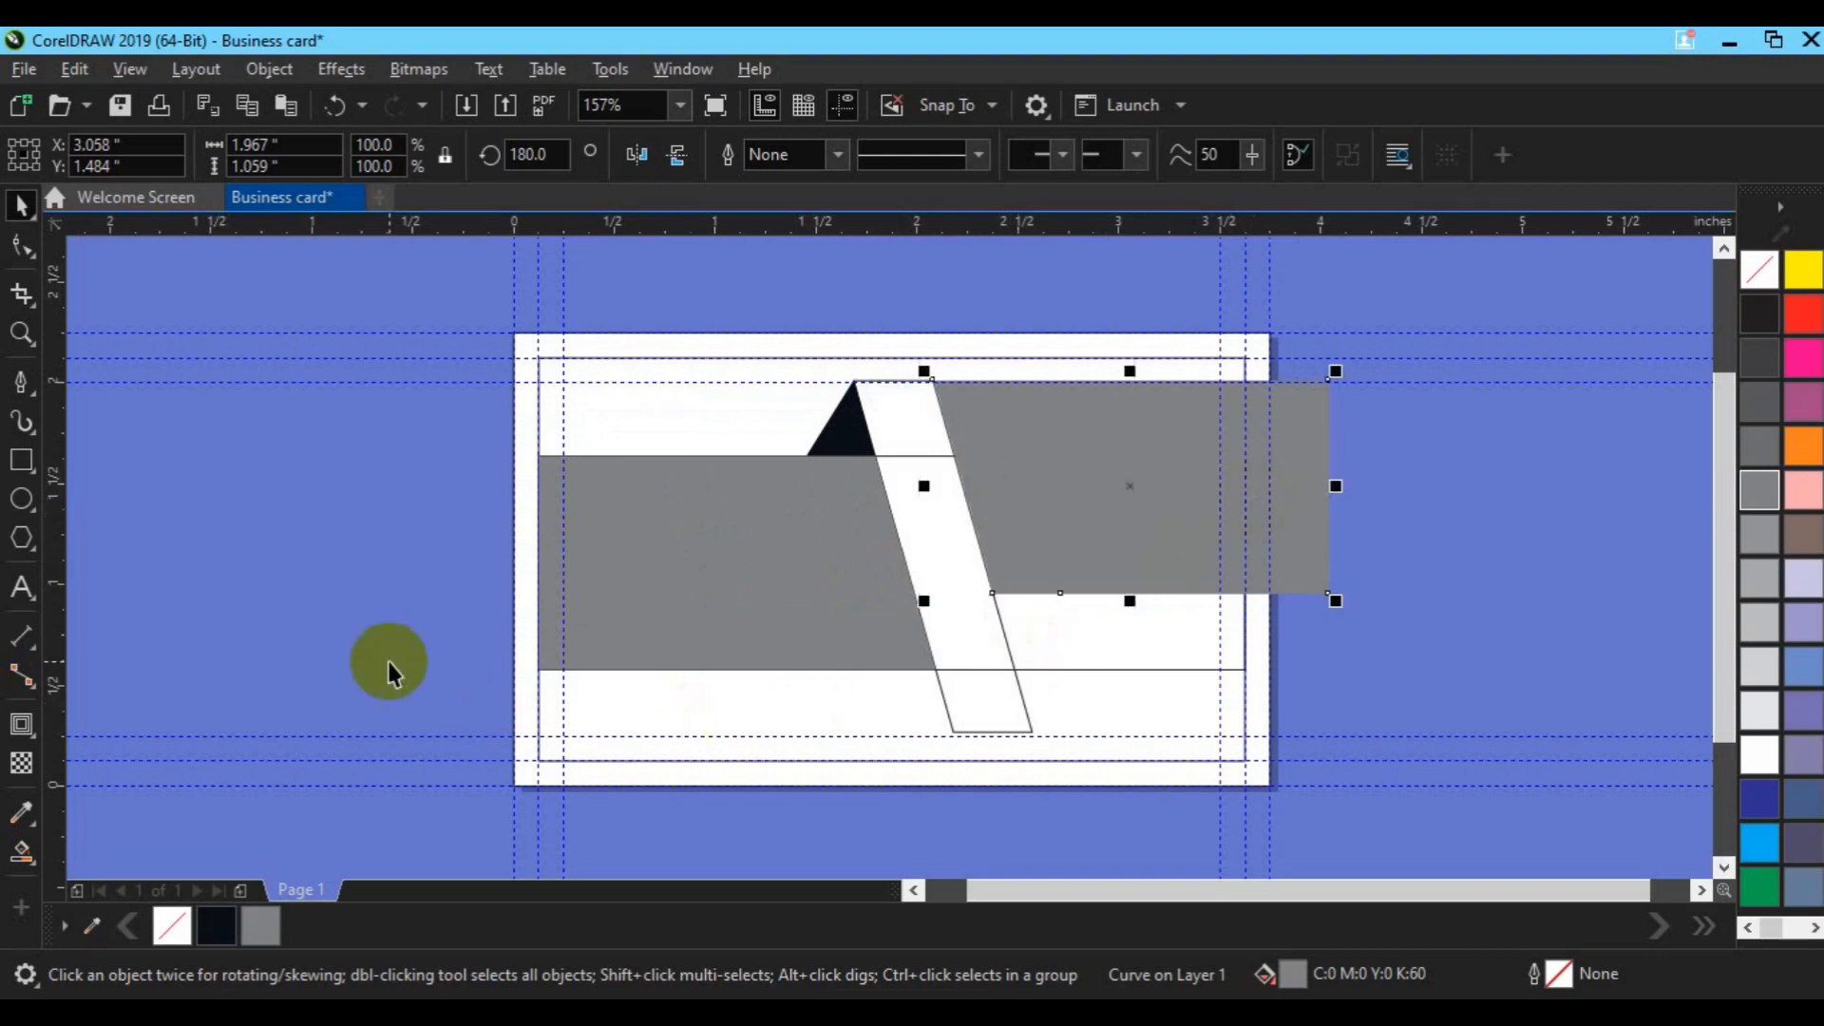
Step: Delete the leftover fill and draw a line from the band's lower intersection to the right panel
click(389, 665)
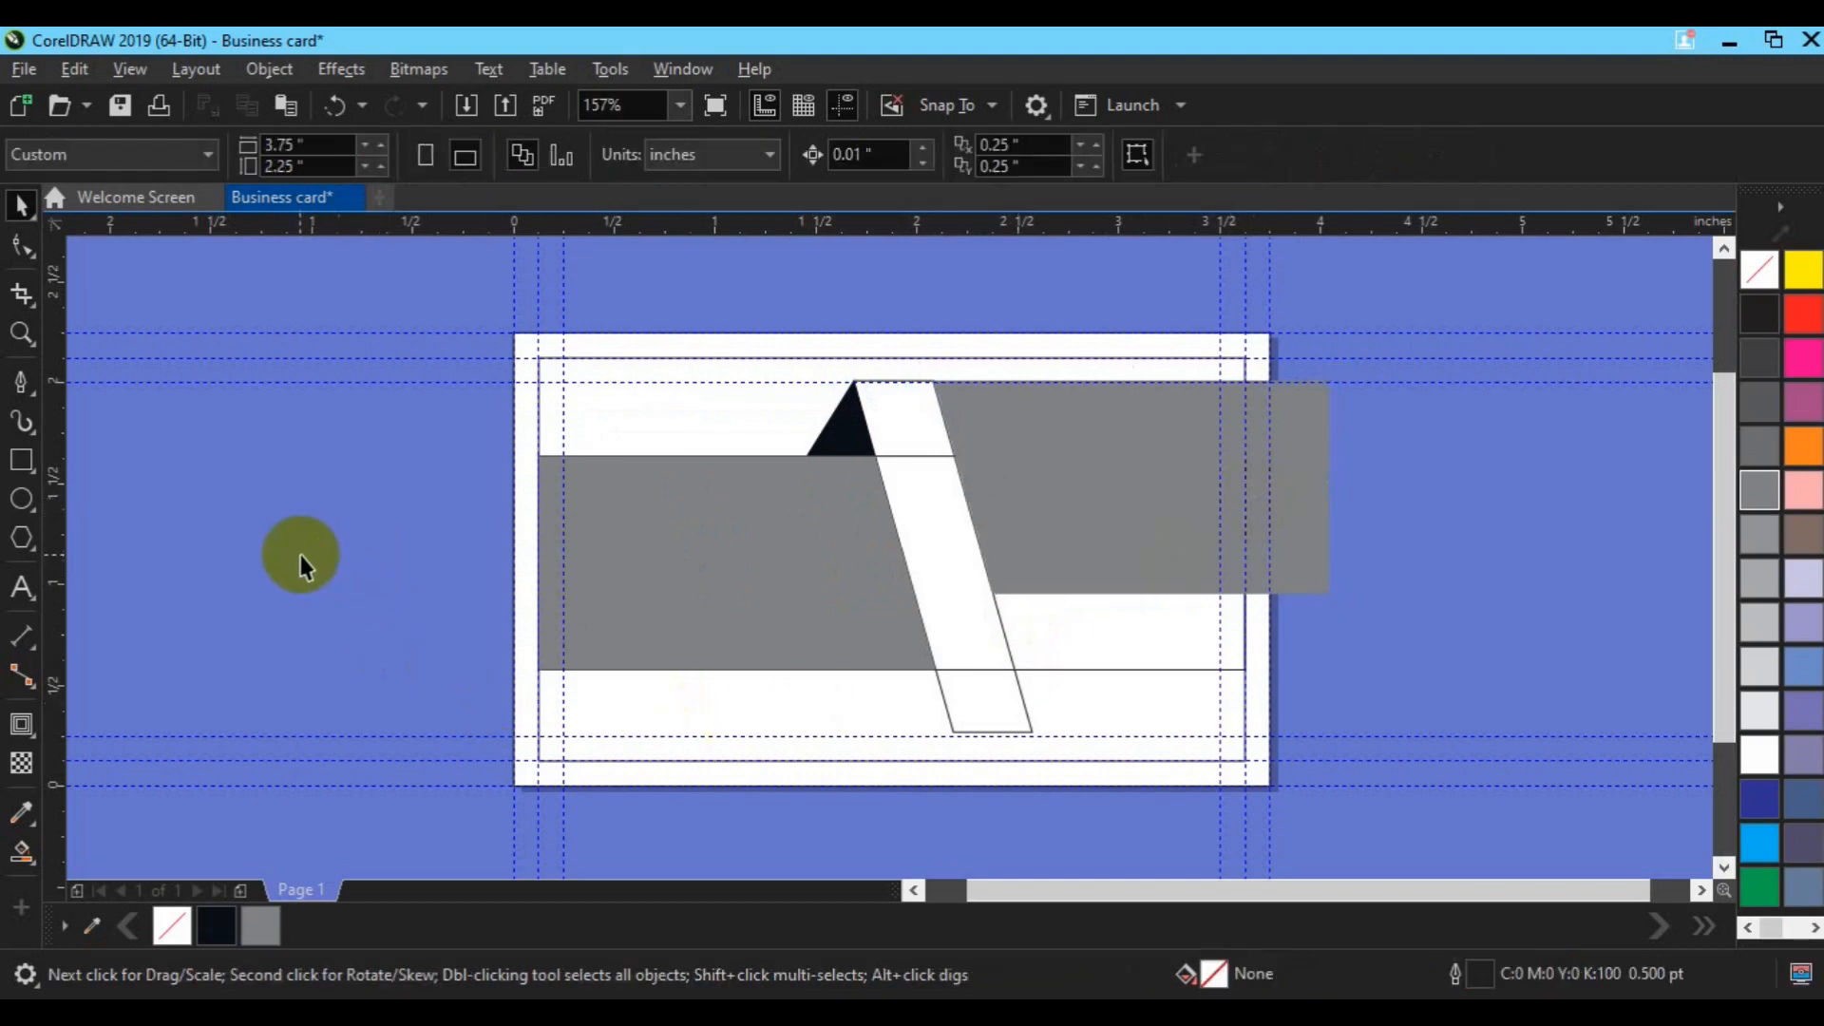
click(832, 442)
key(Delete)
click(105, 456)
click(24, 394)
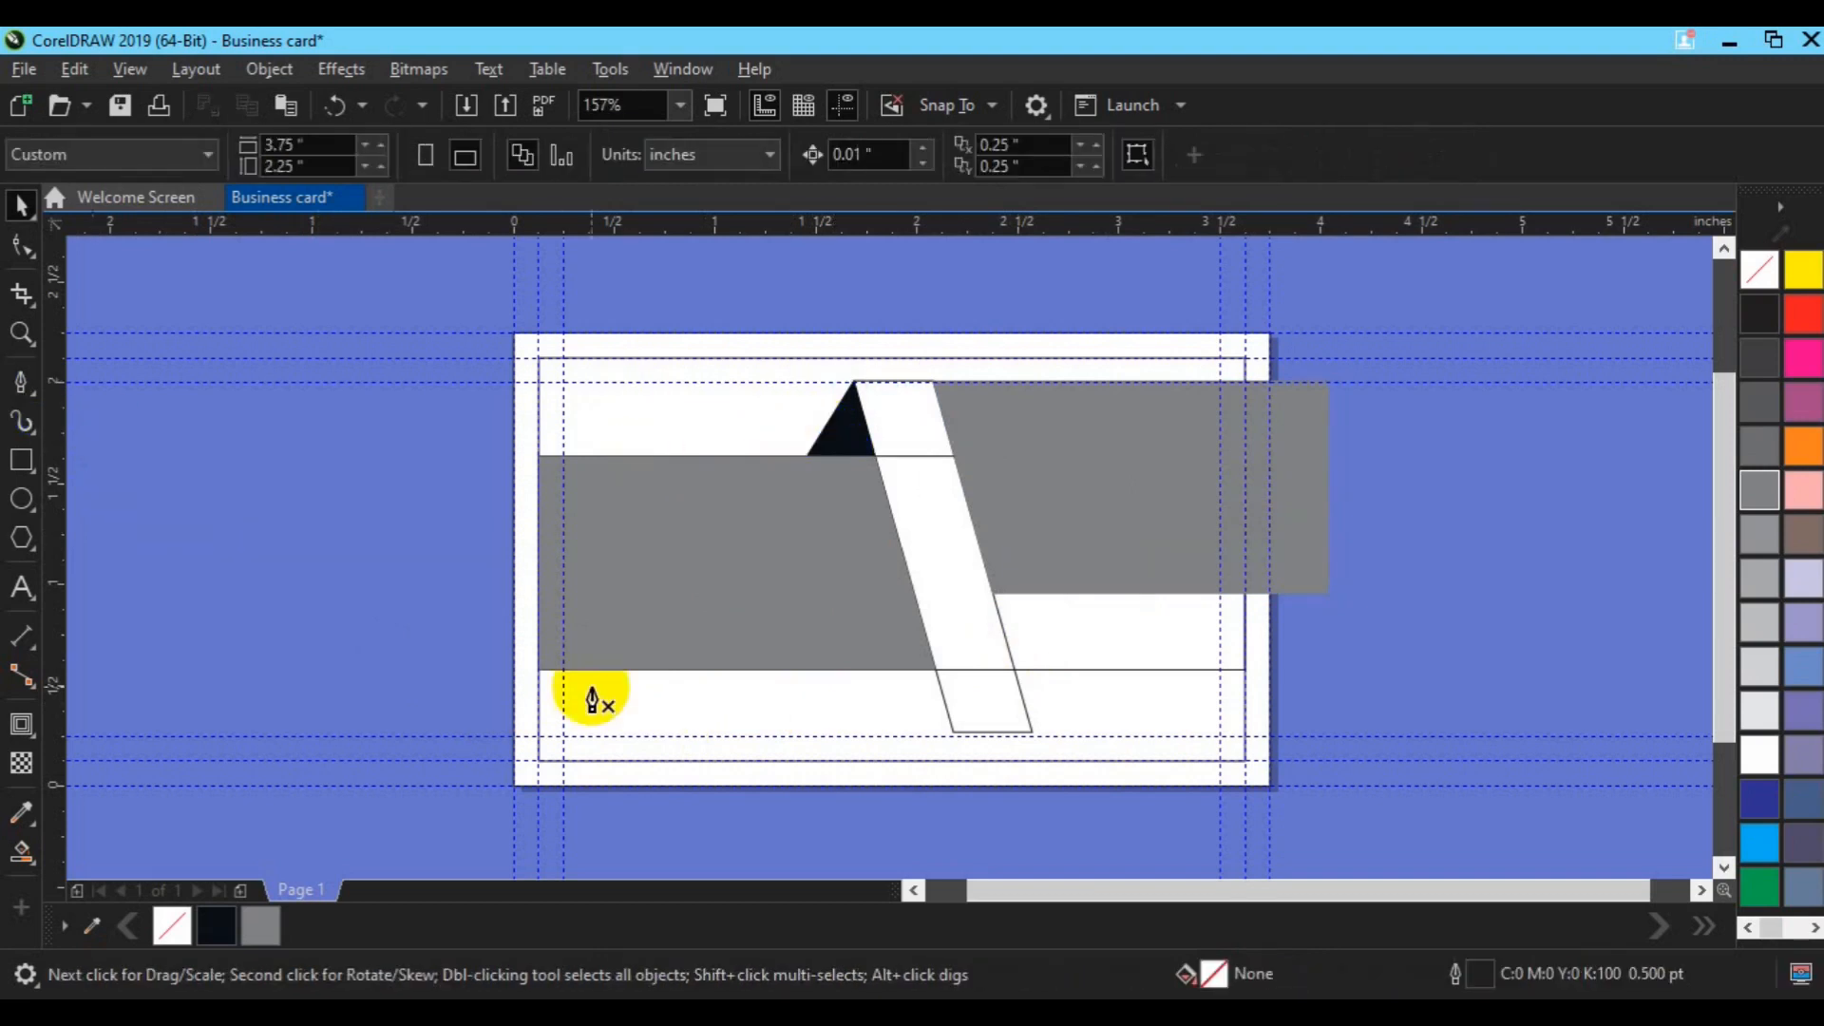
click(1014, 670)
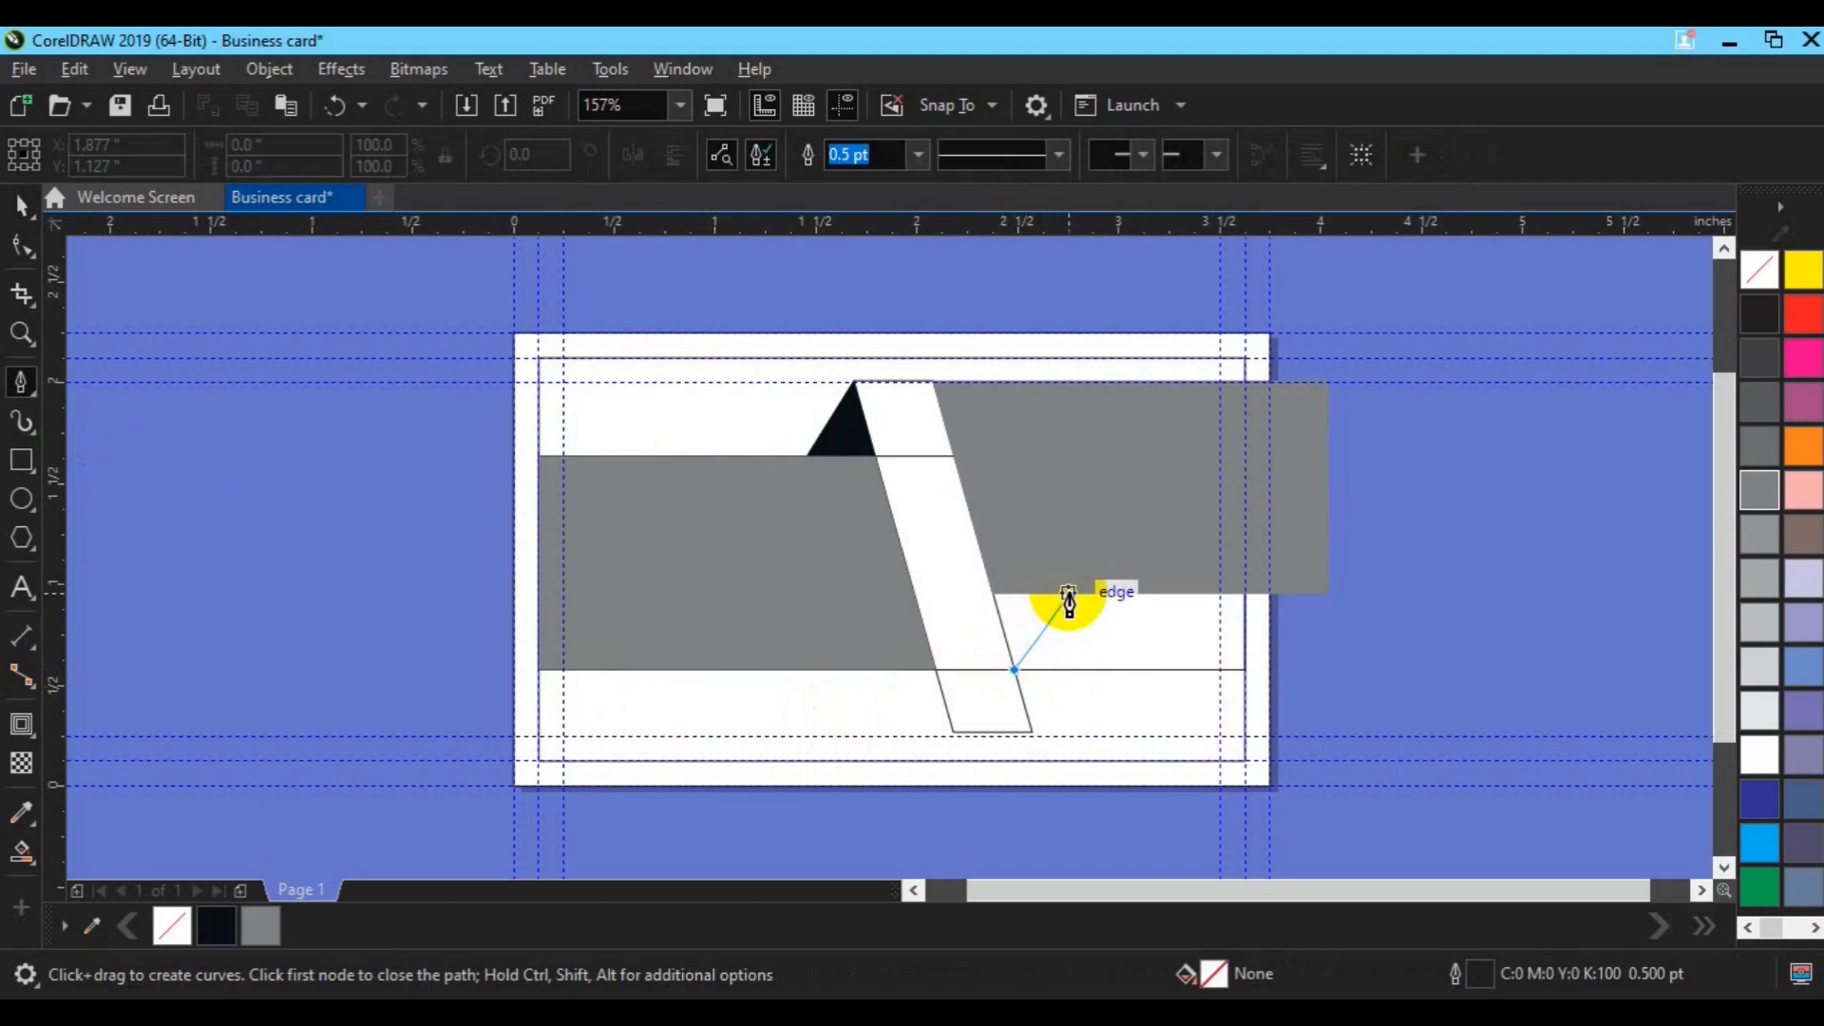
double_click(1061, 593)
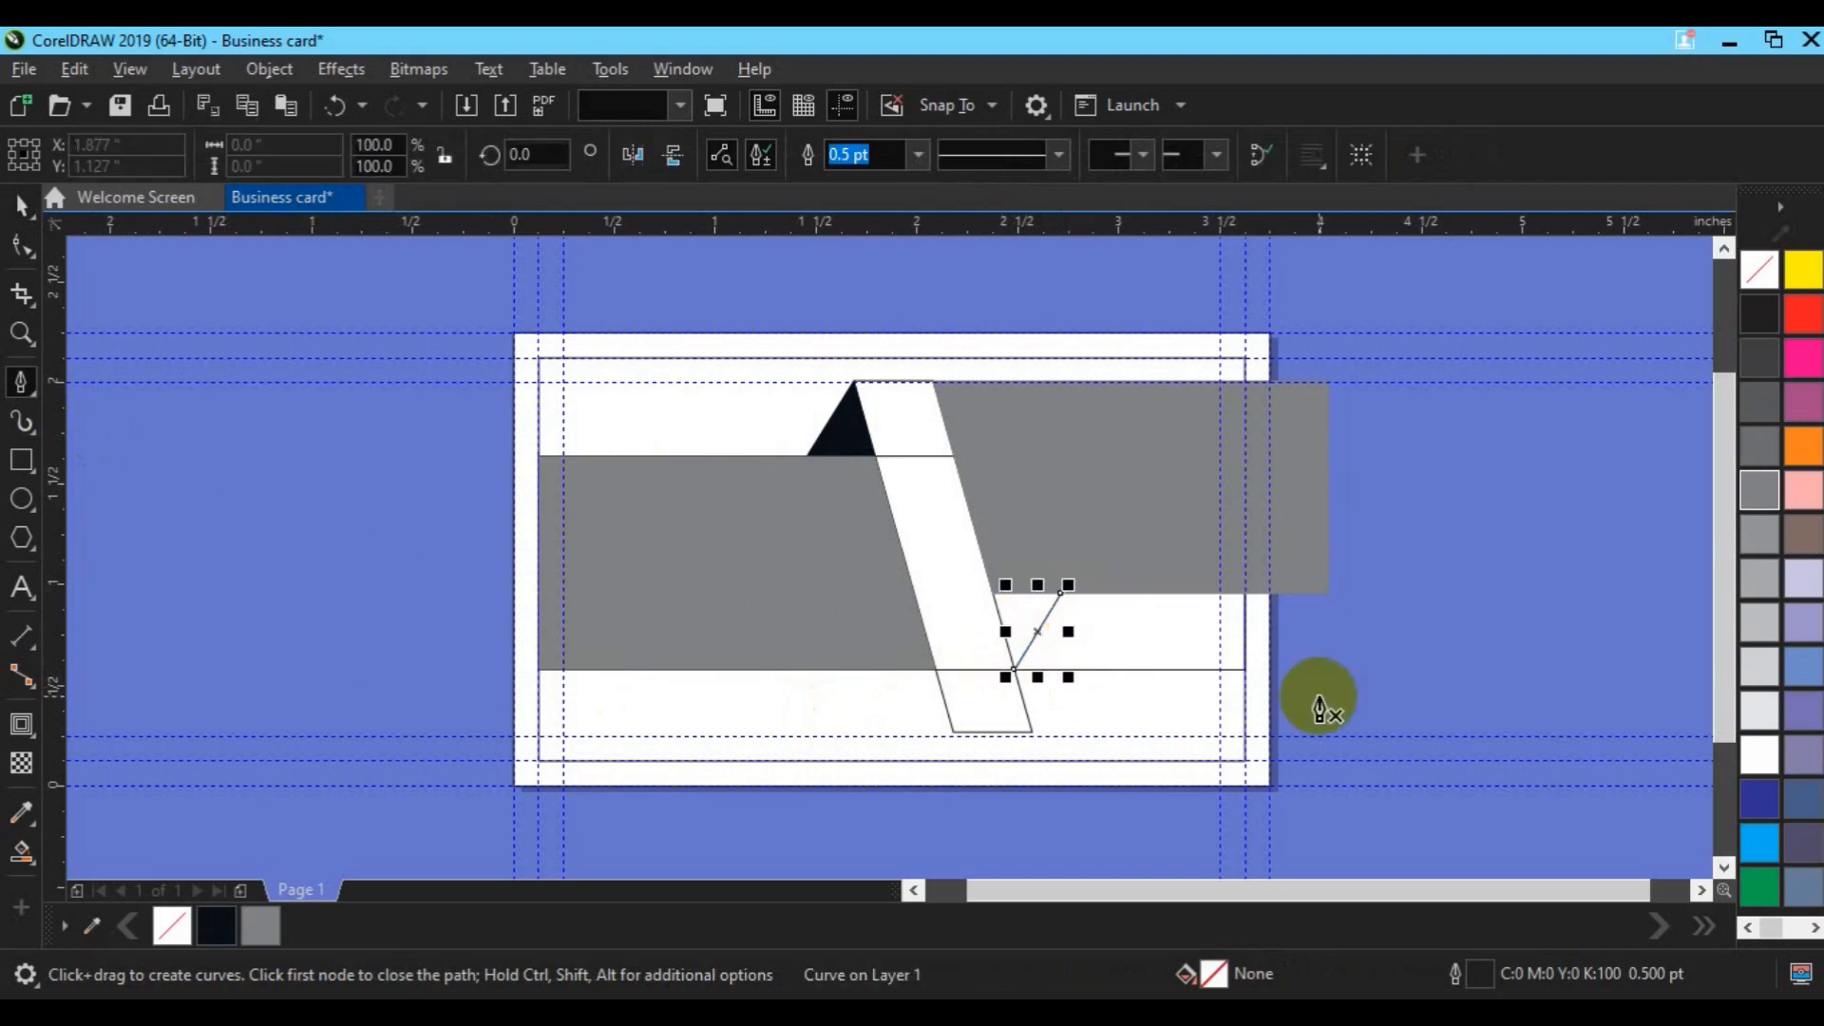
key(Escape)
key(space)
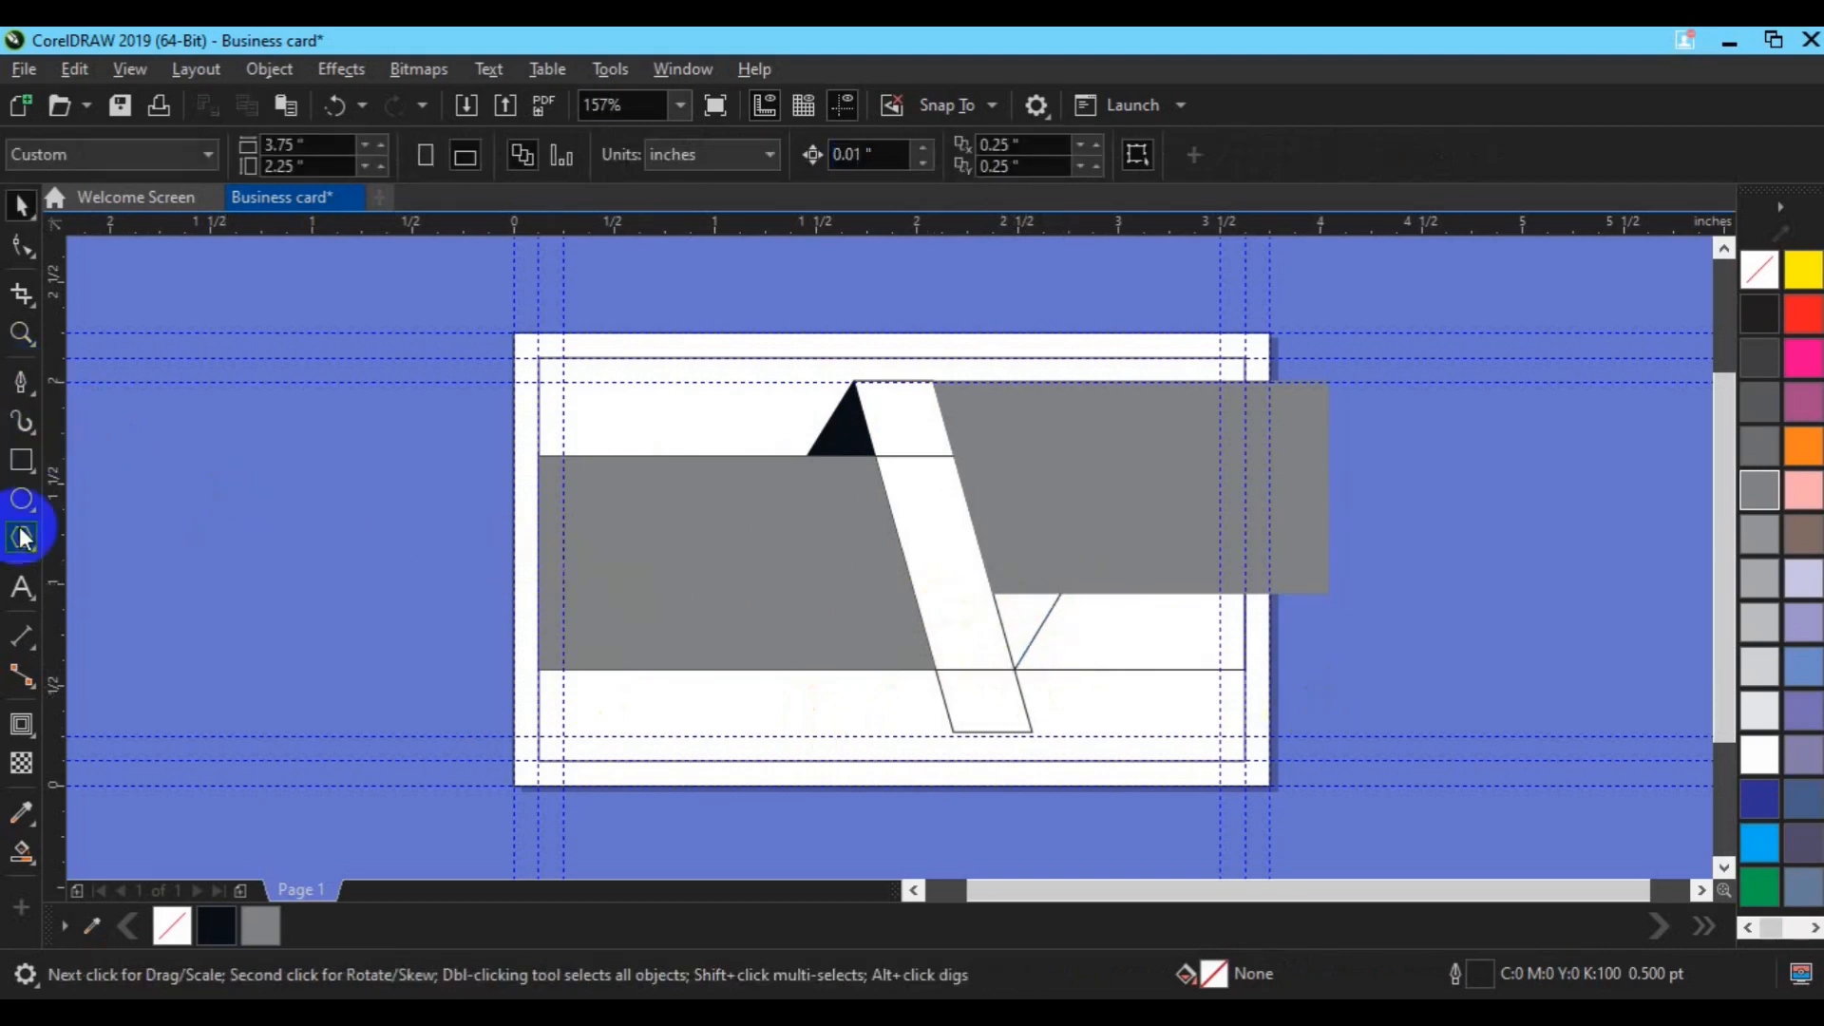
Step: Smart Fill the lower triangle, the diagonal band and the band's top section
click(21, 848)
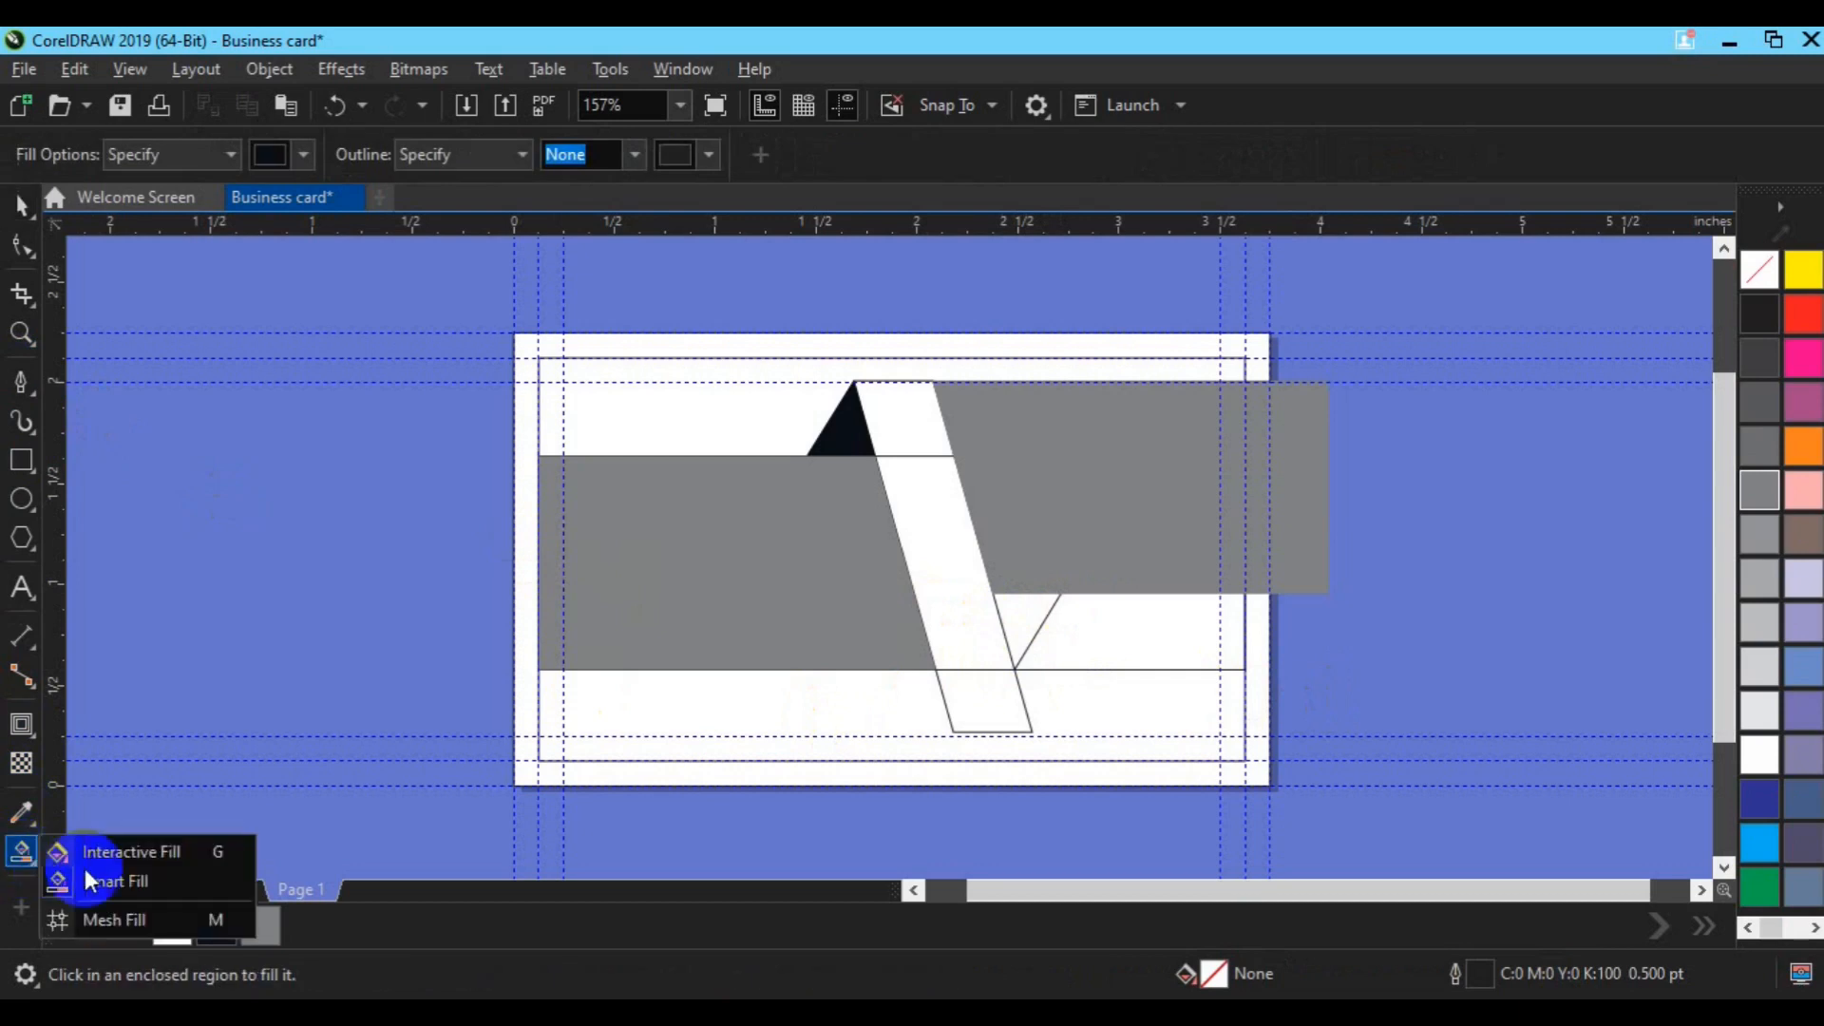
click(92, 881)
click(1026, 622)
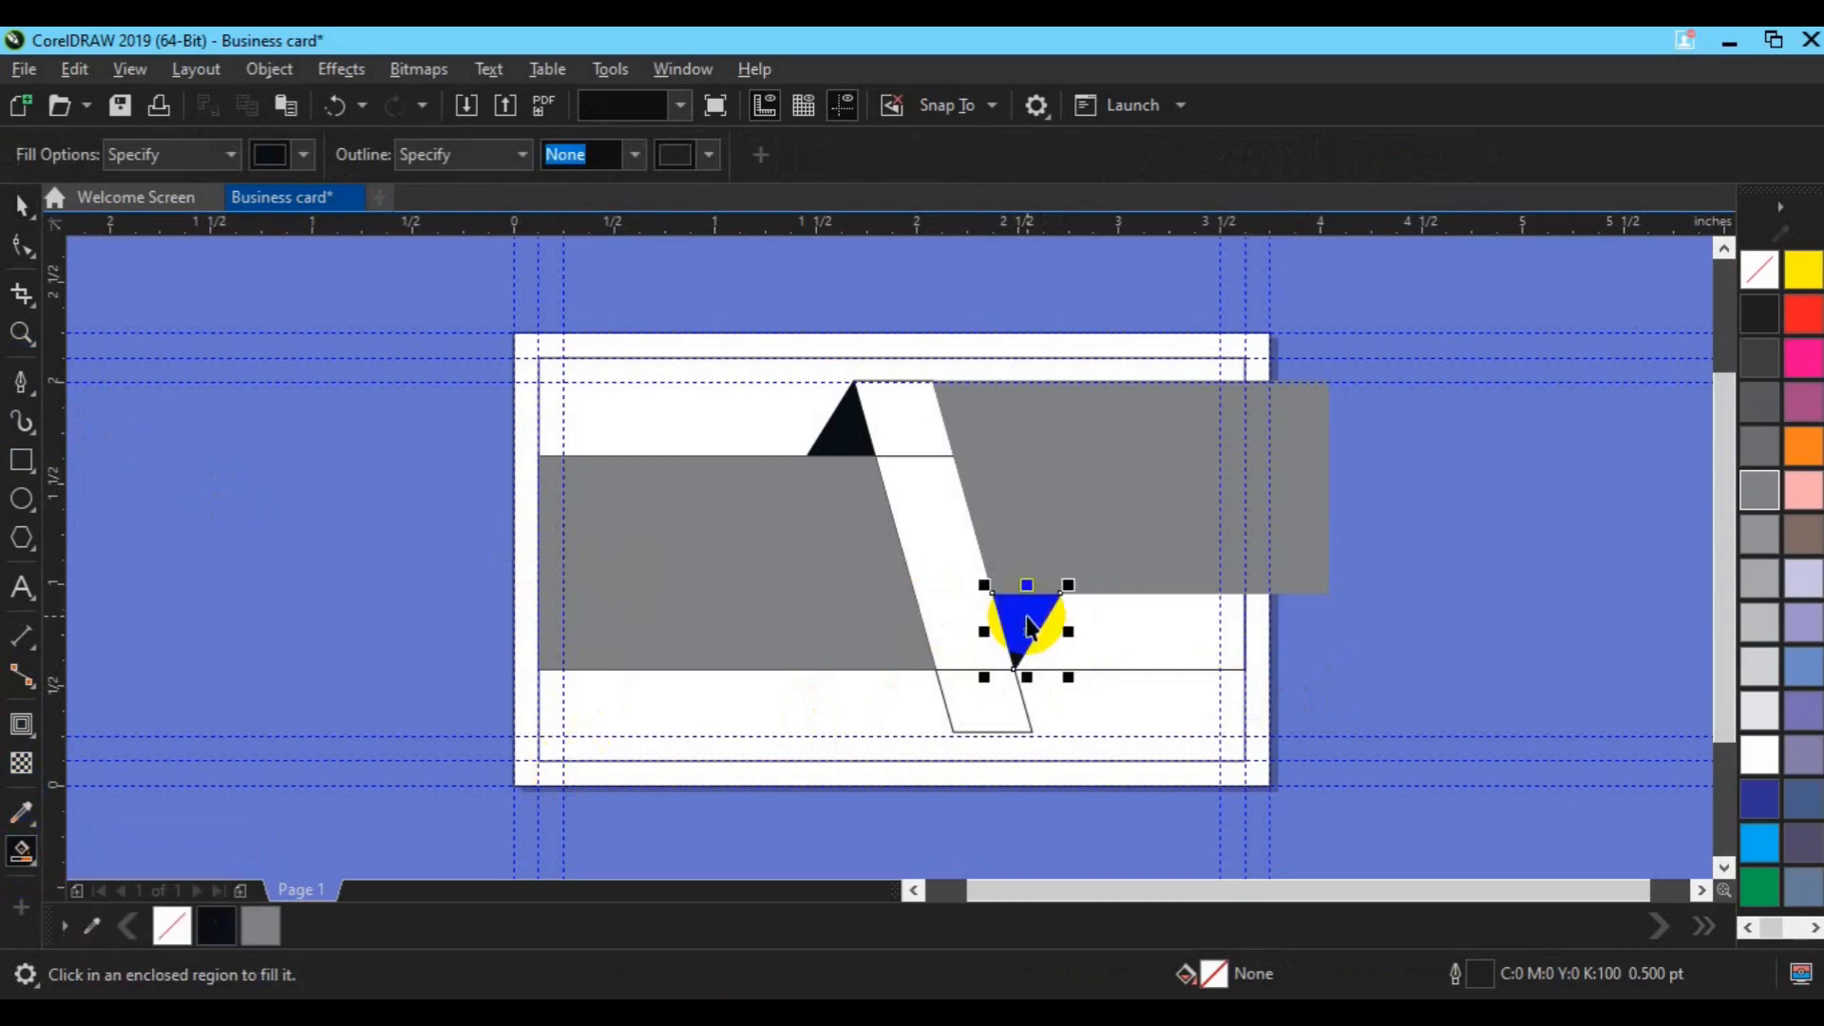
key(space)
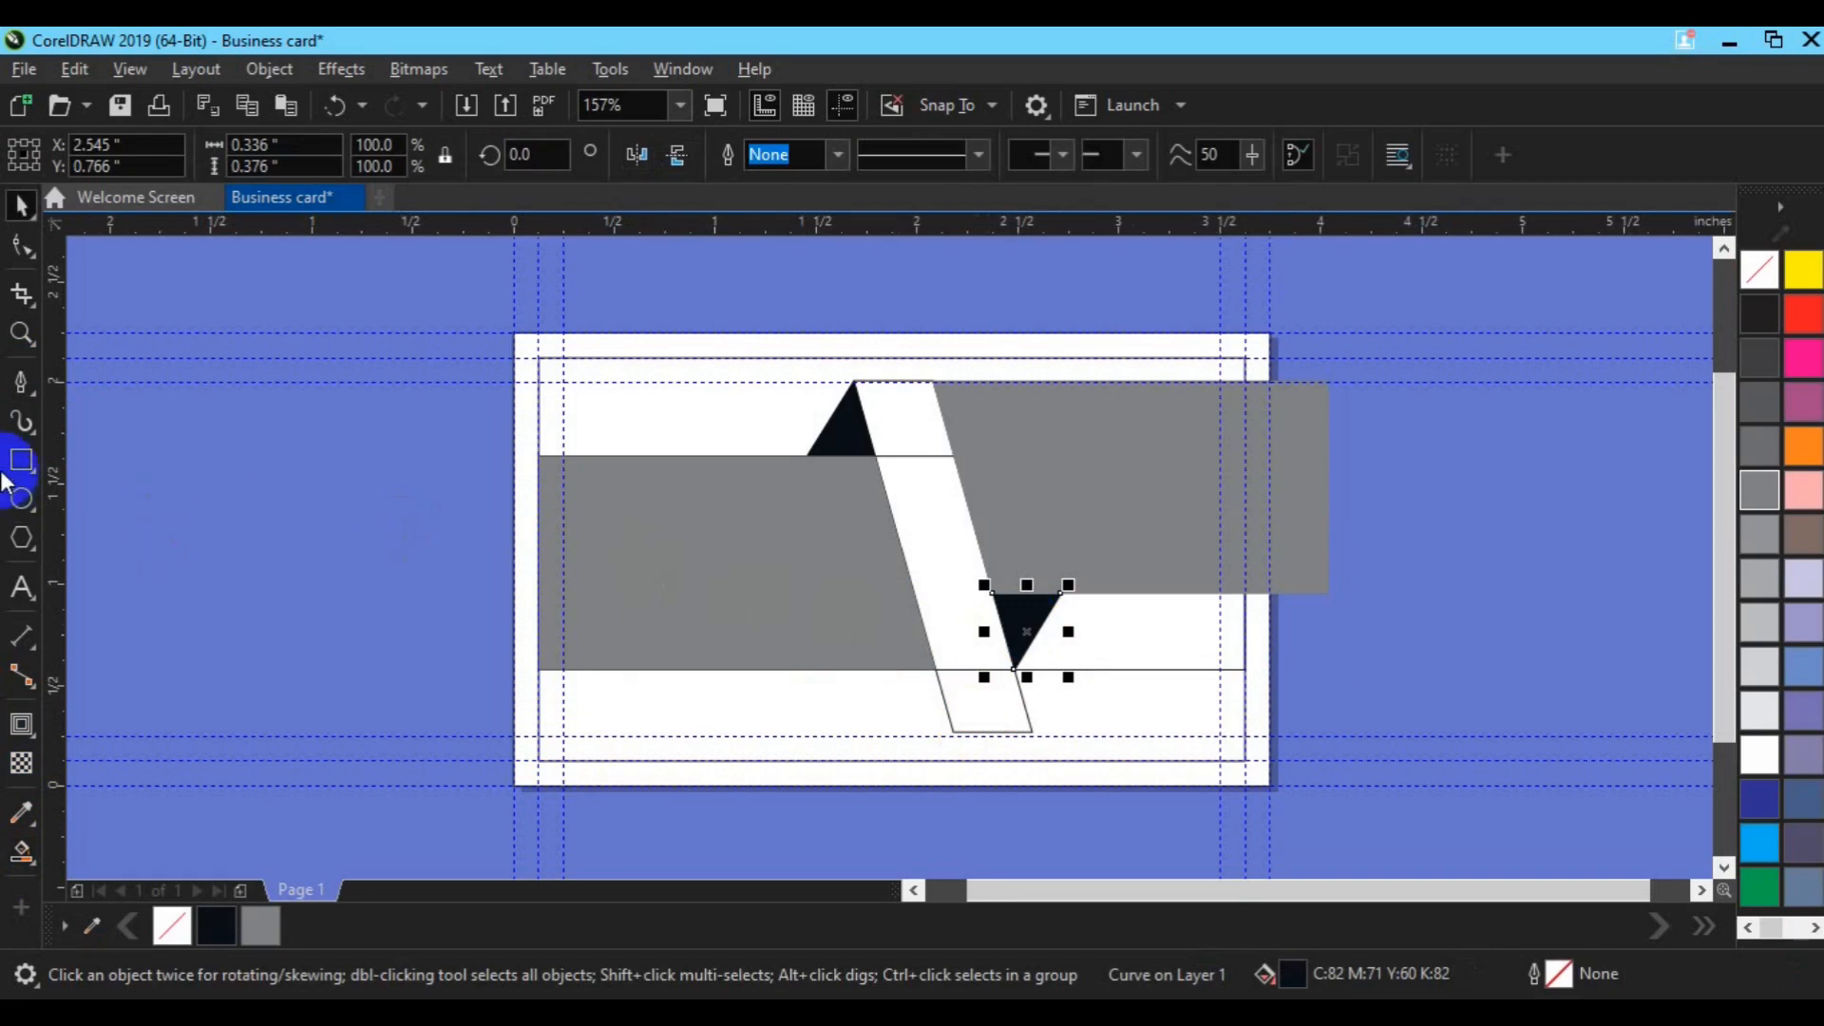
click(26, 855)
click(114, 882)
click(988, 632)
click(943, 554)
click(912, 437)
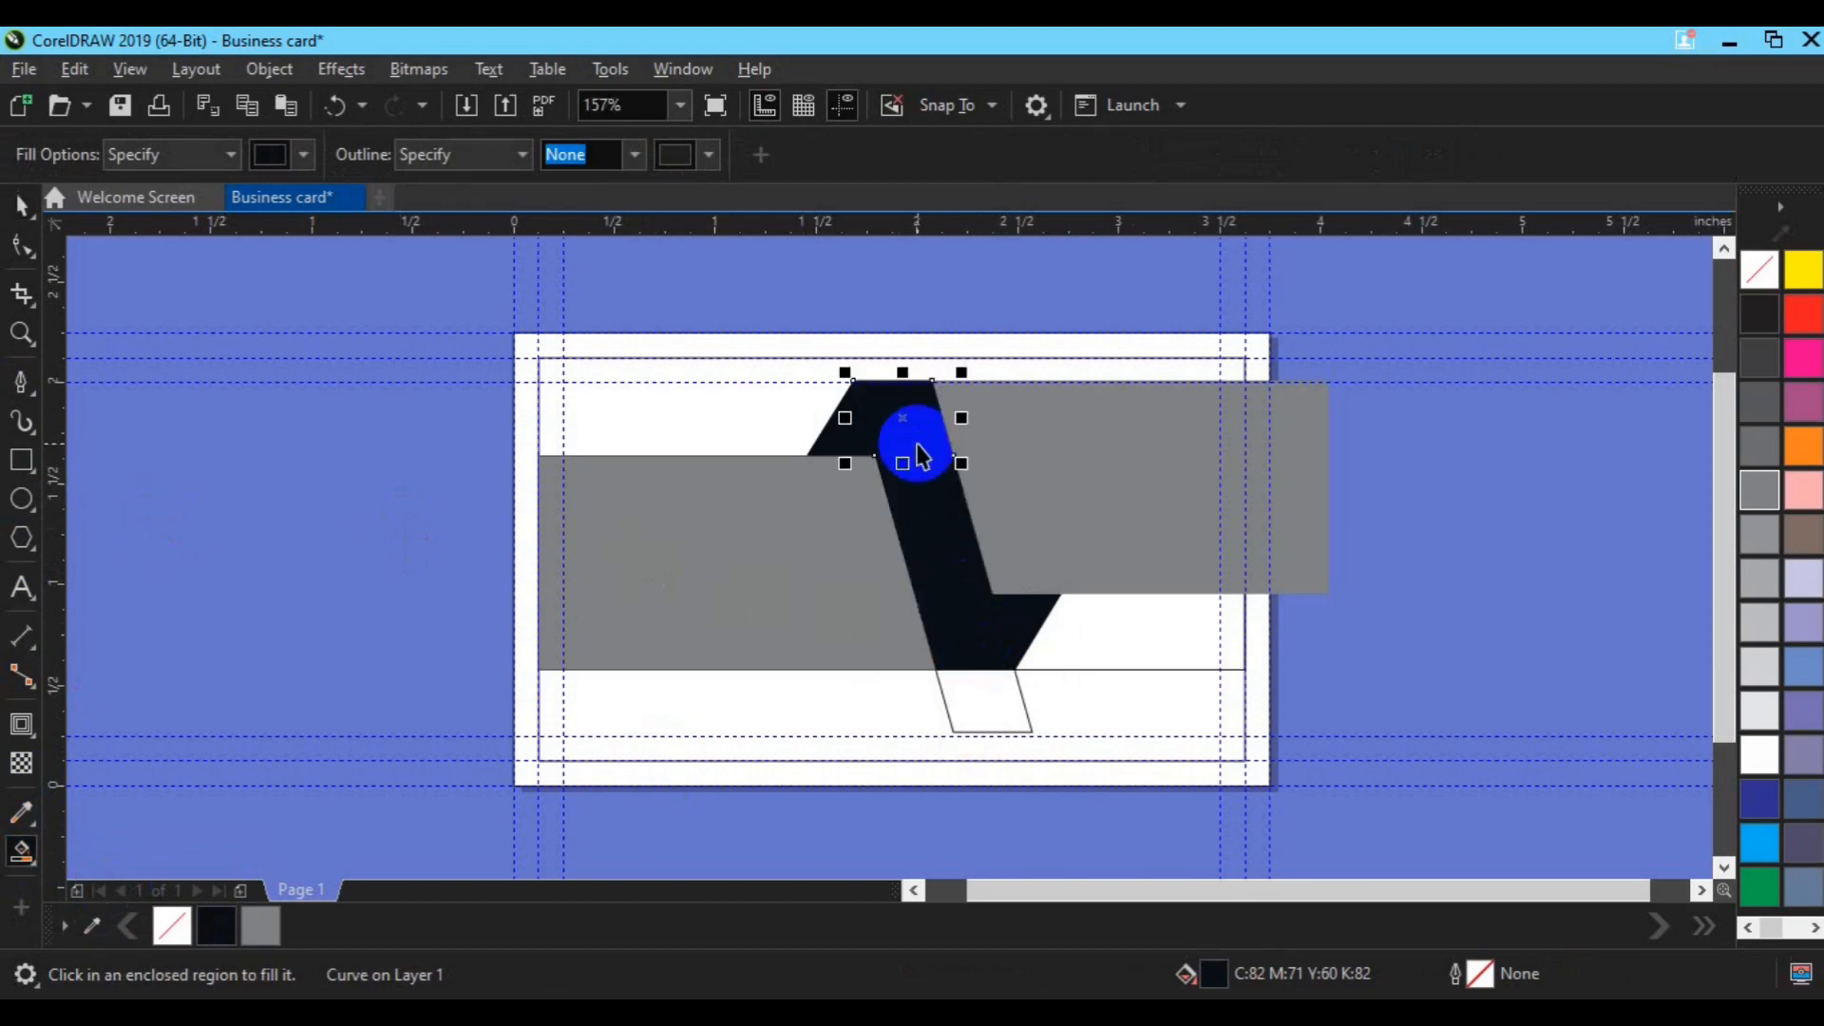
key(space)
Step: Weld the band pieces, colour them 30% Black, and delete the leftover outline rectangle
shift+click(926, 526)
click(781, 156)
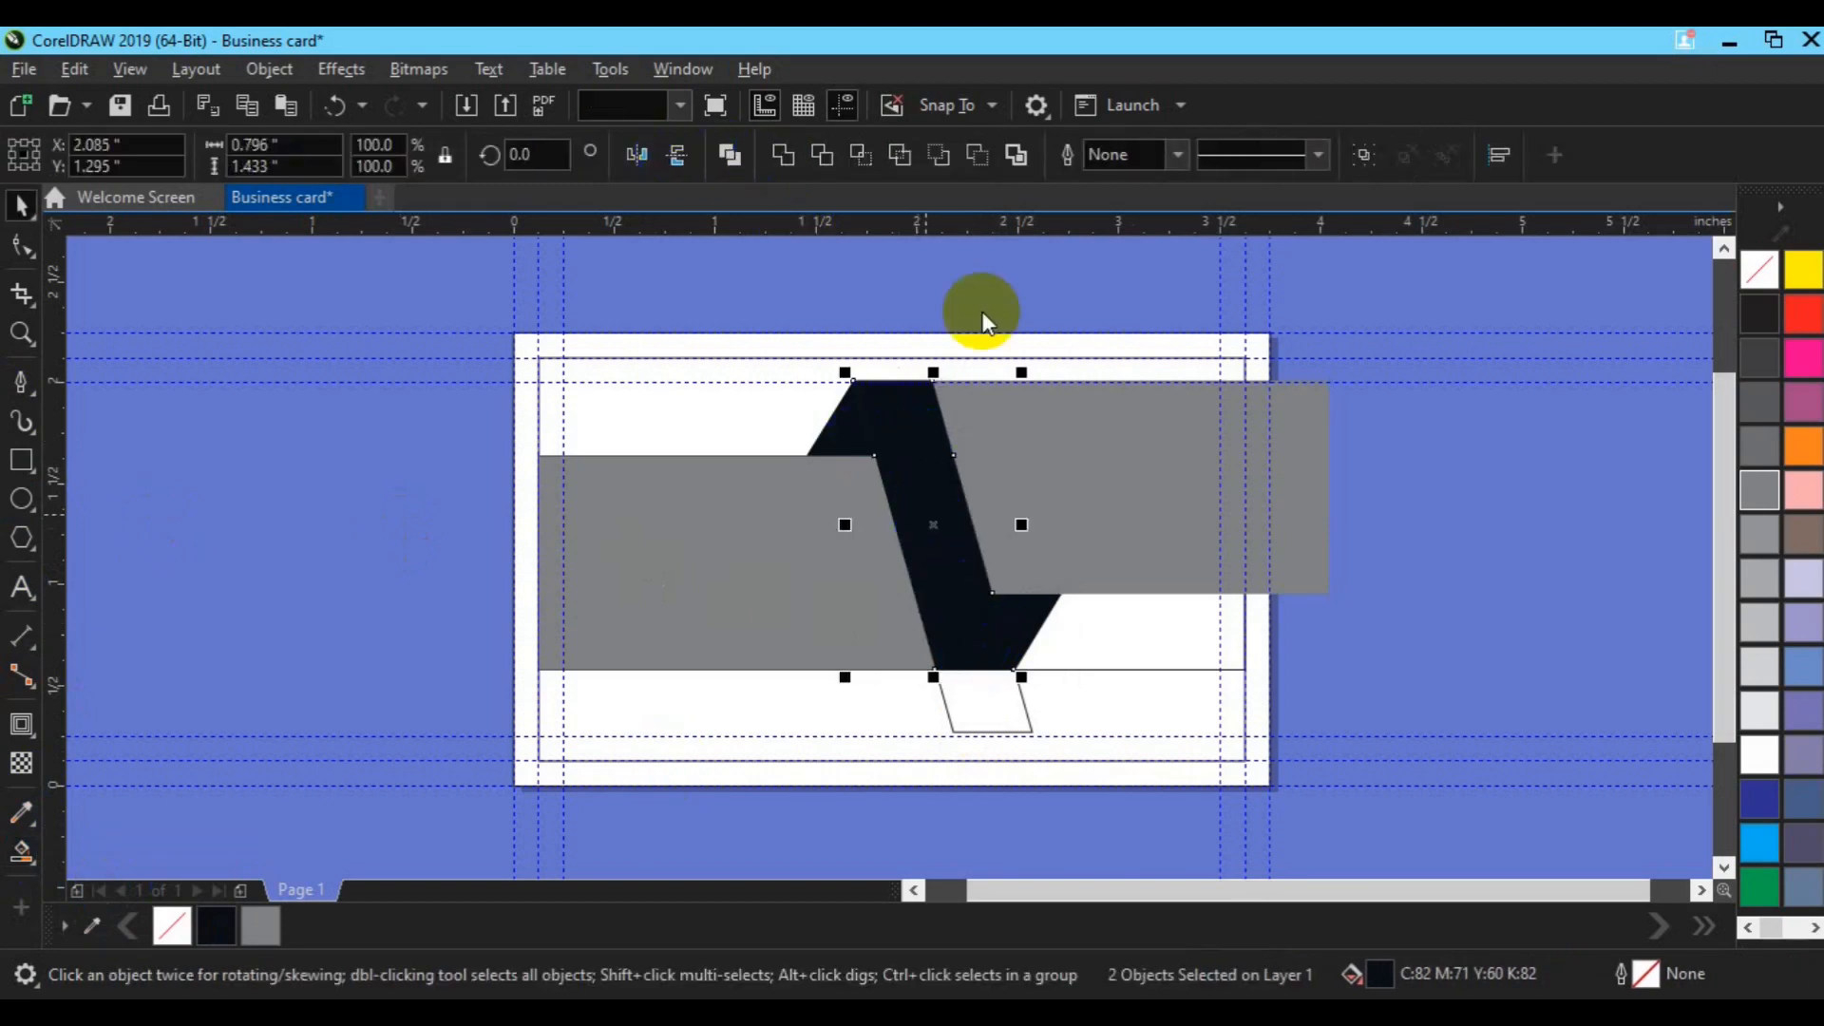
click(1753, 530)
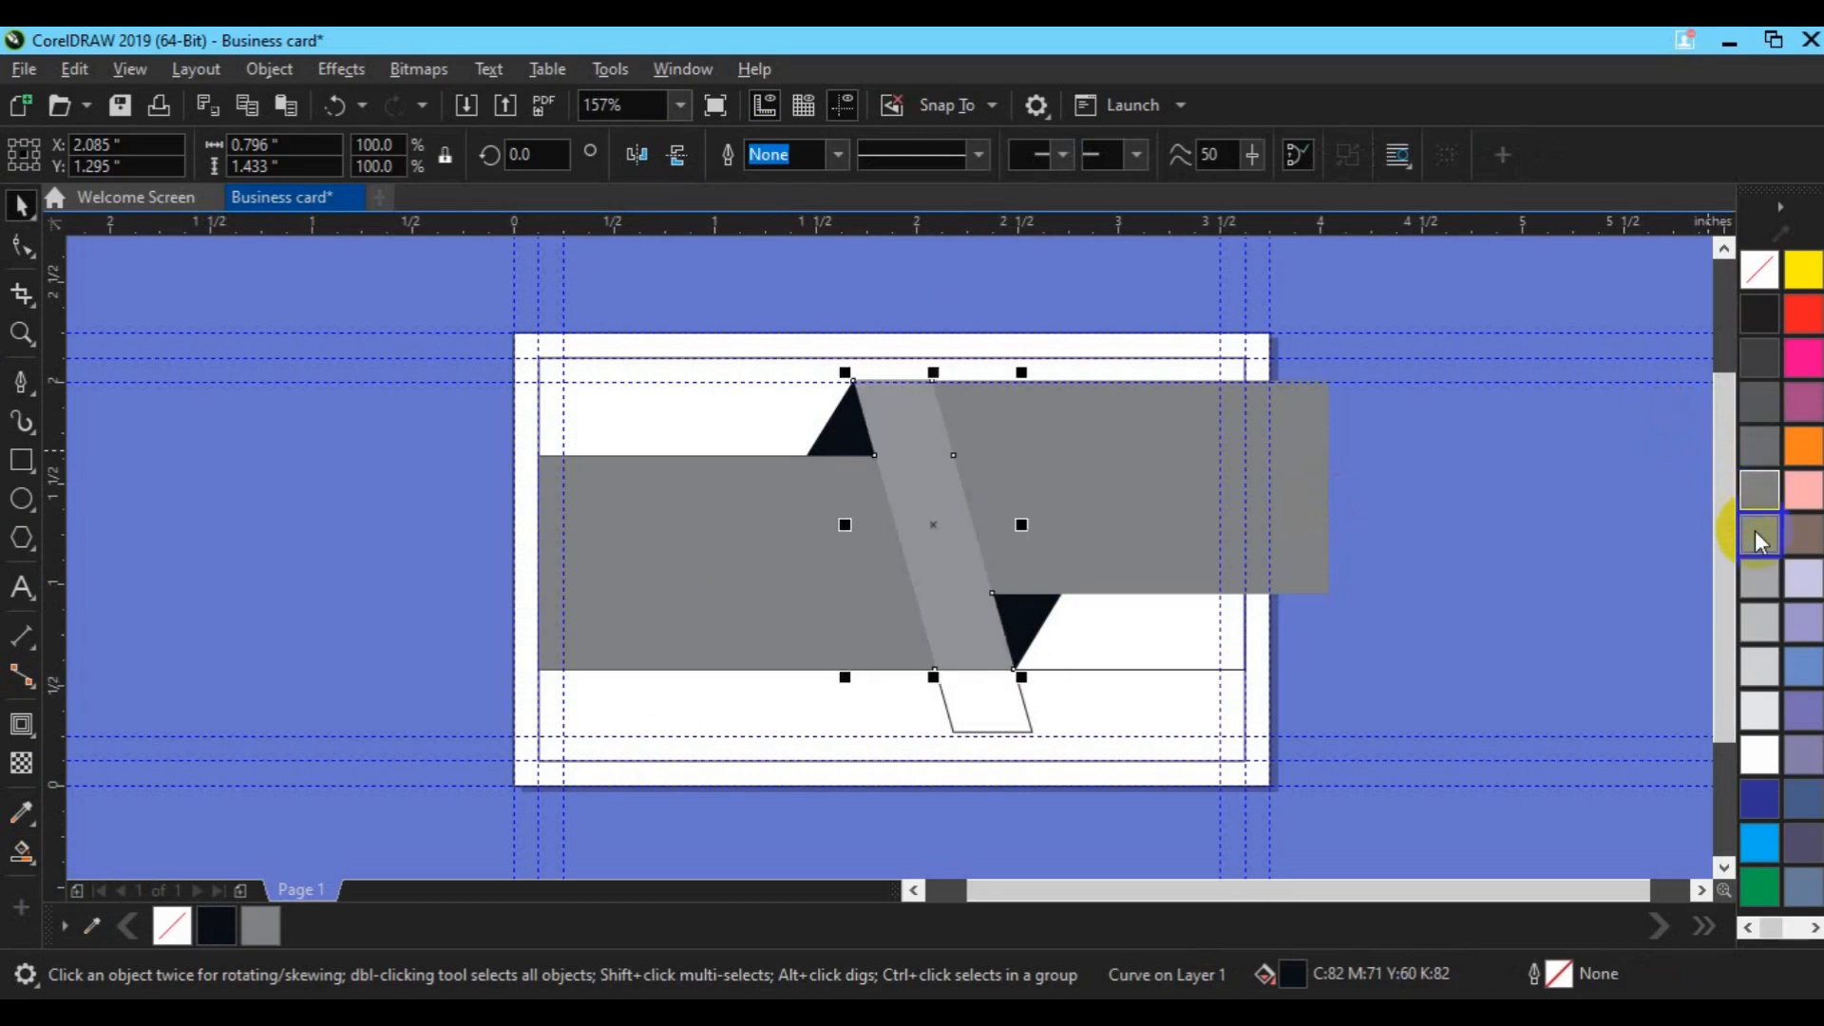
click(1763, 623)
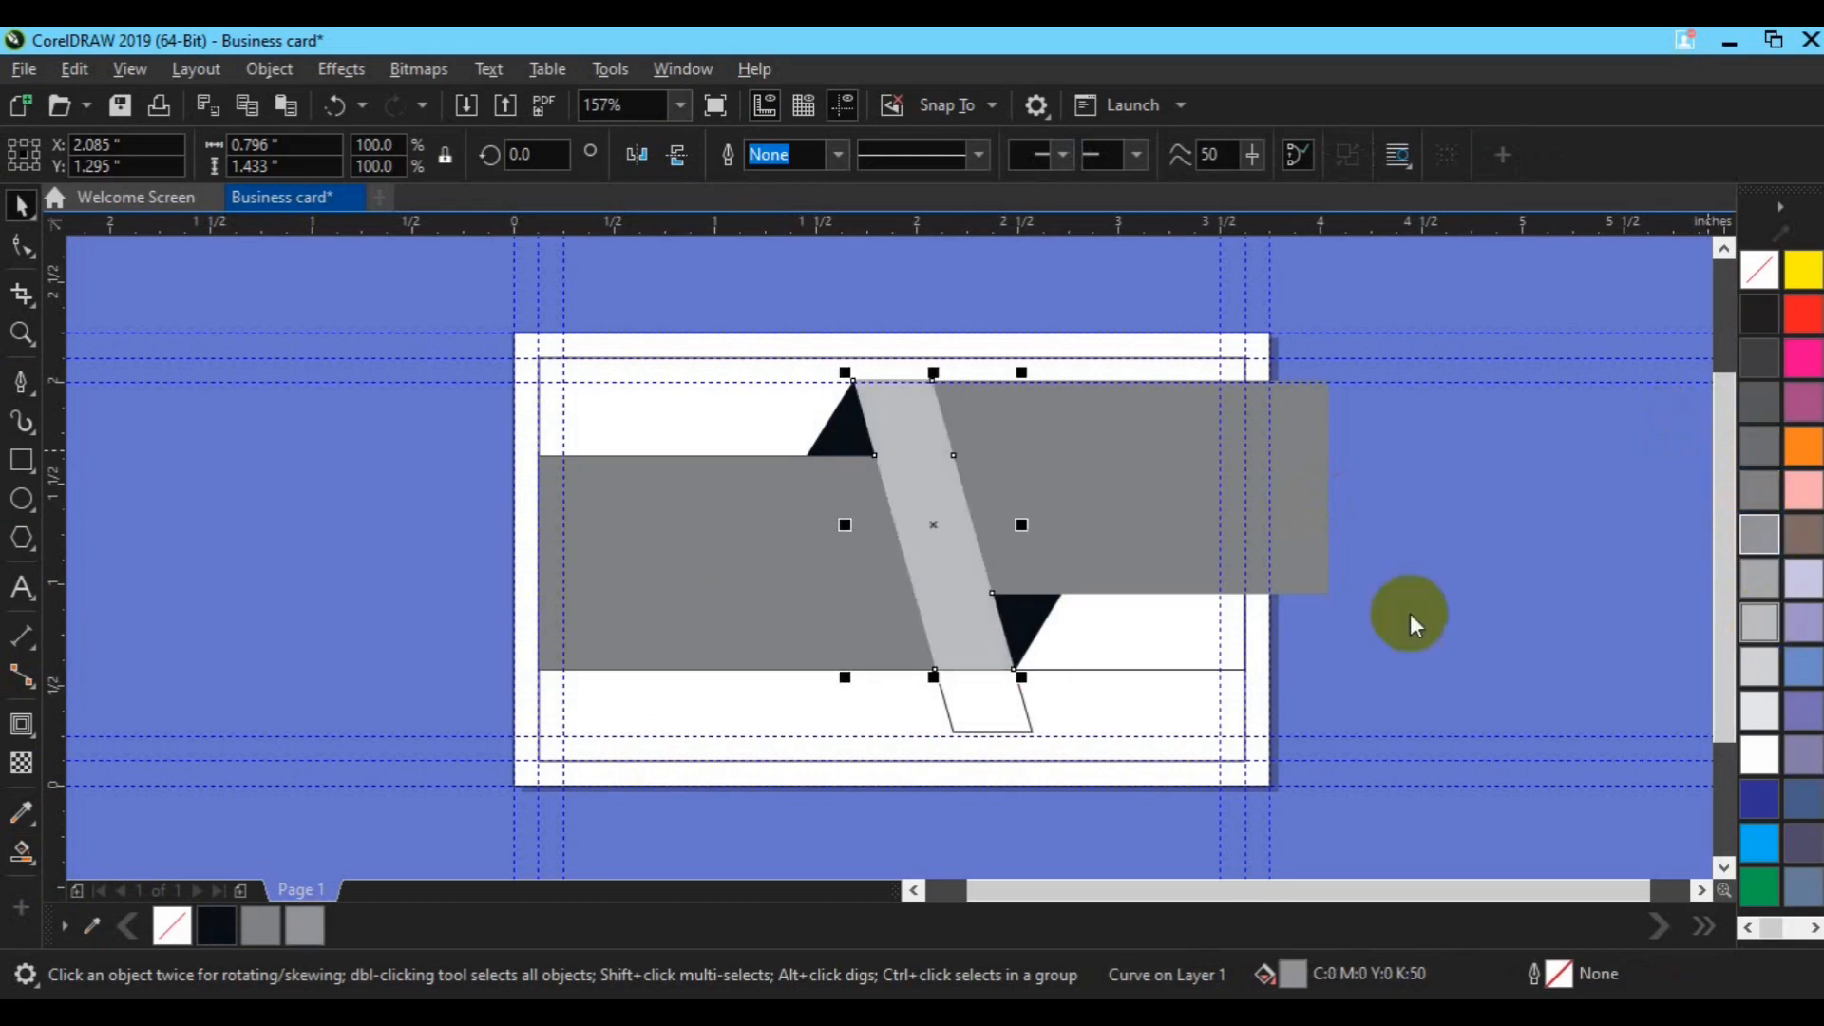
click(1010, 708)
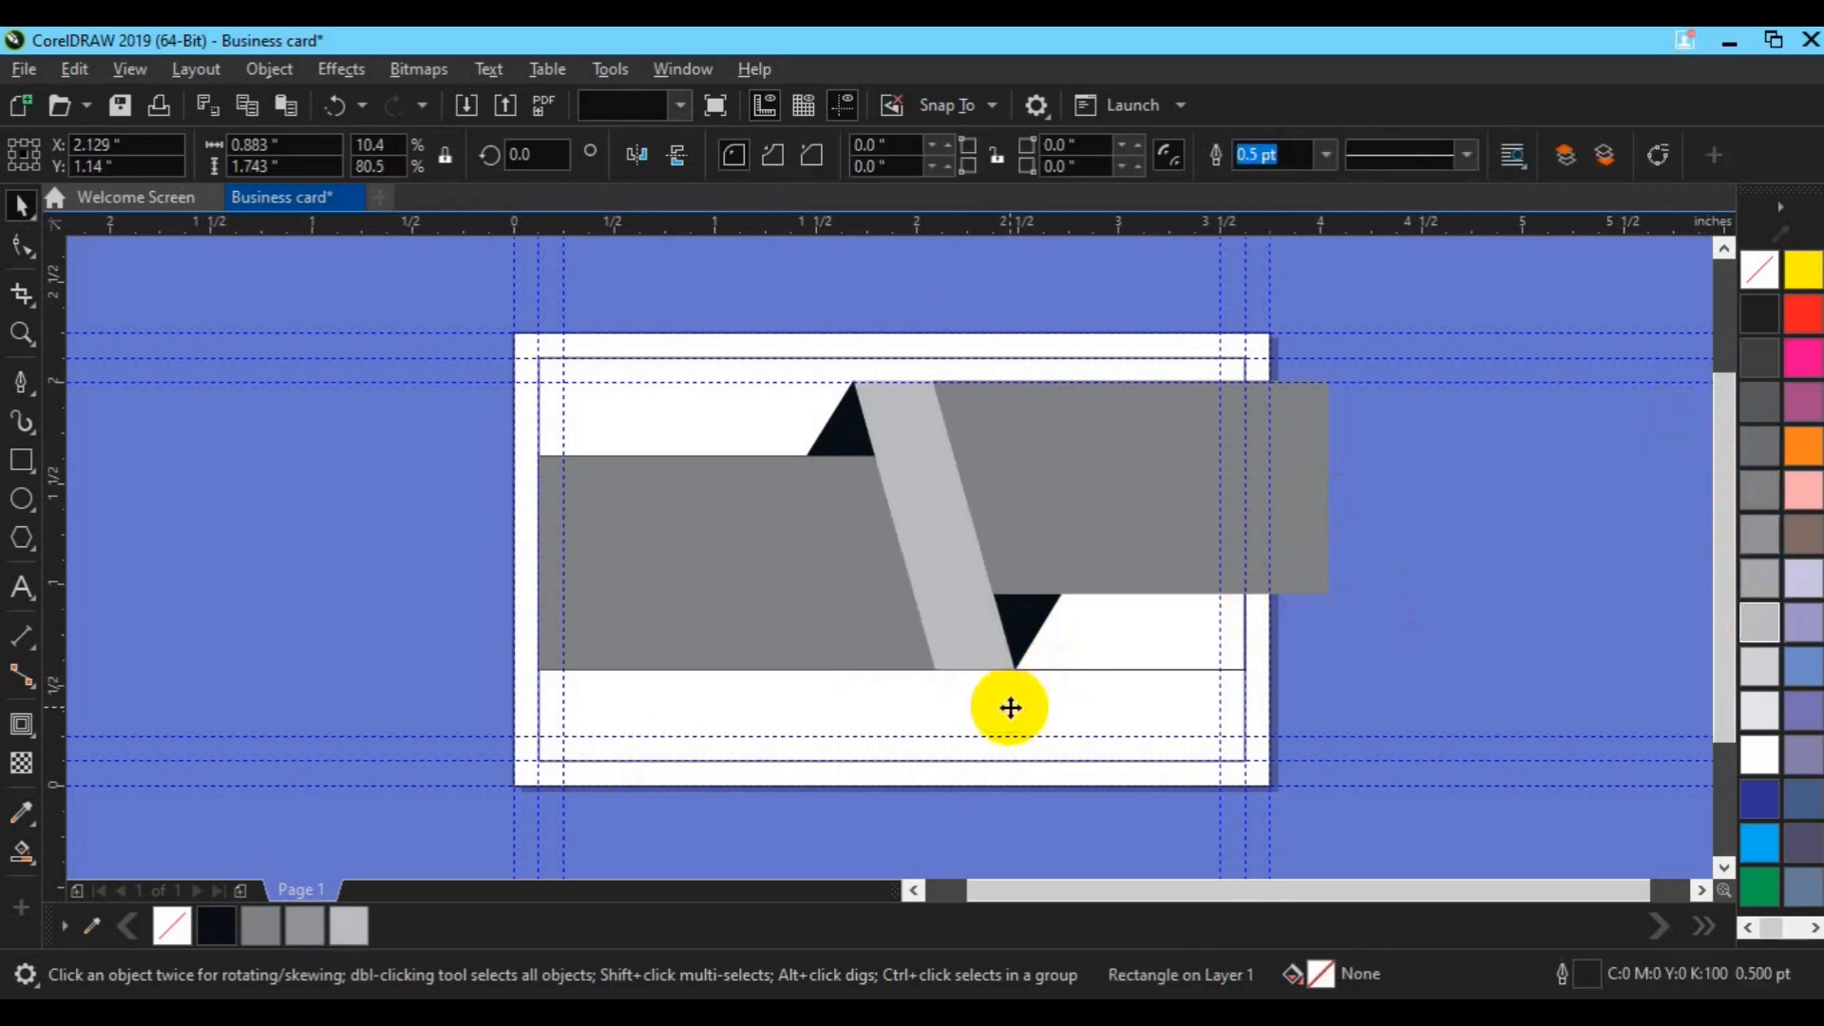
click(1105, 670)
key(Delete)
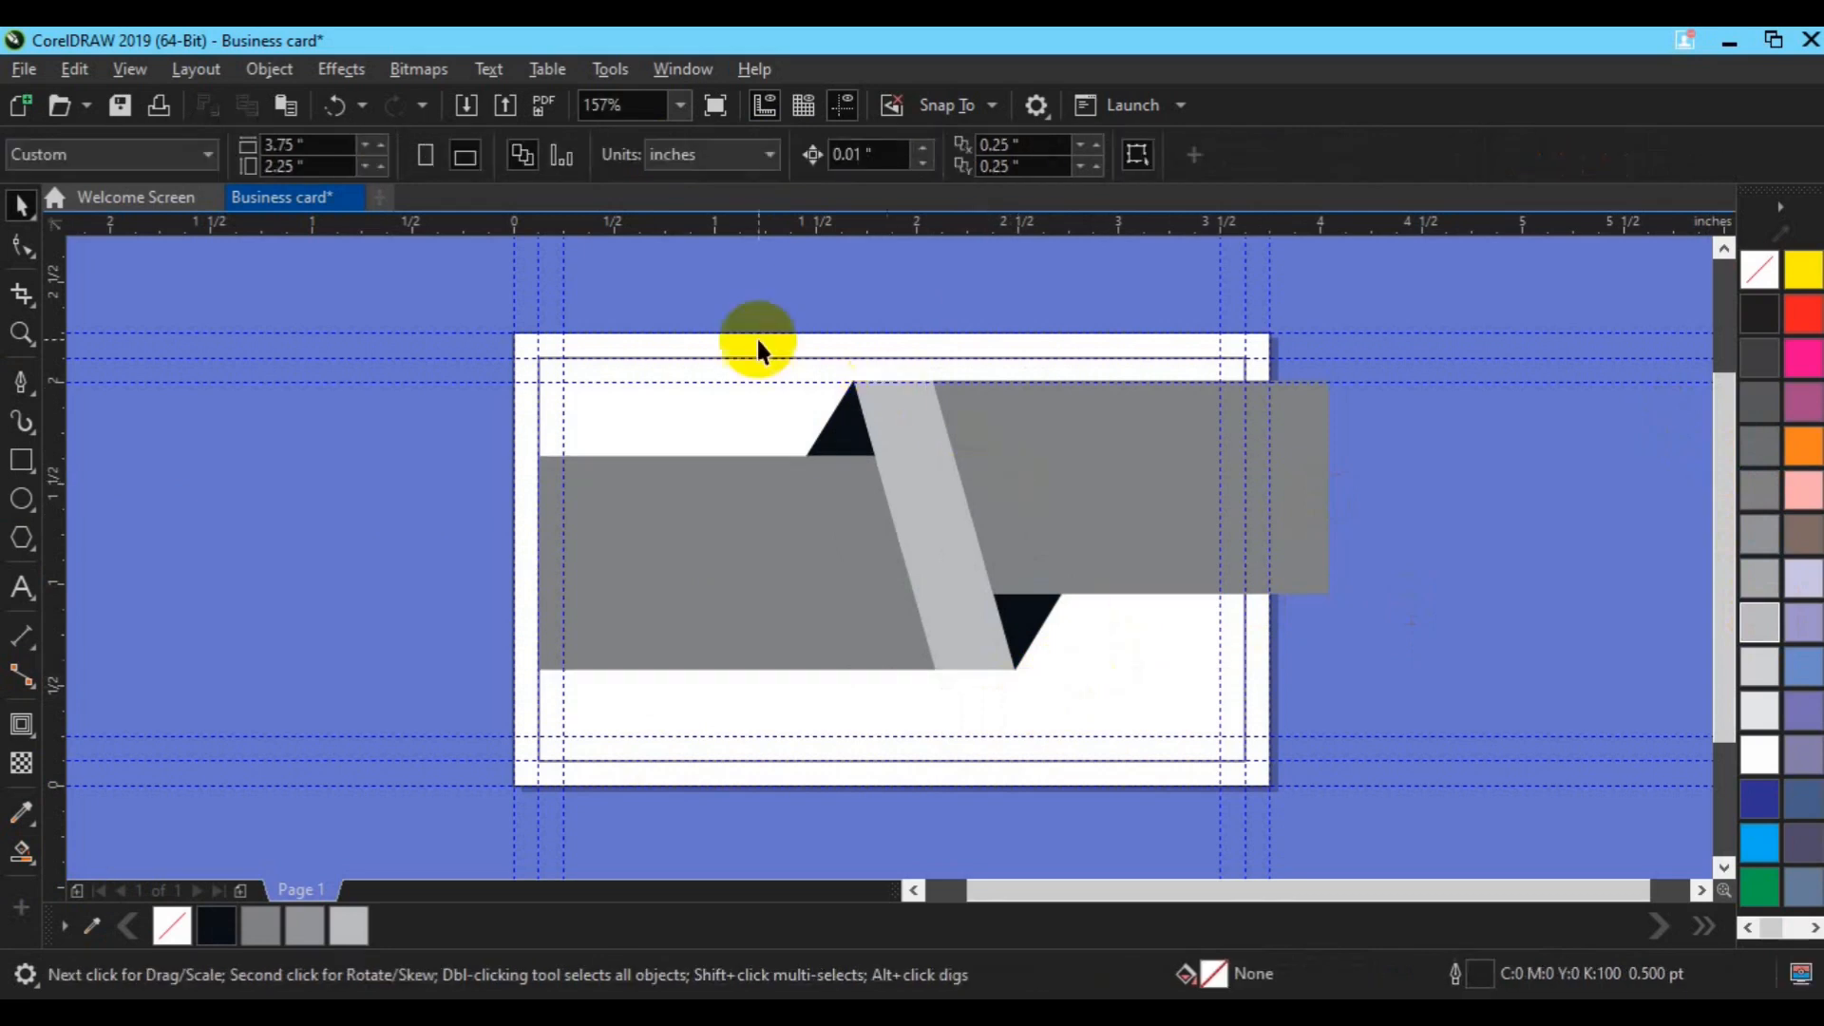
Step: Move the right grey panel's right-edge nodes left so the panel stops at the inner margin guide
click(1074, 454)
click(21, 245)
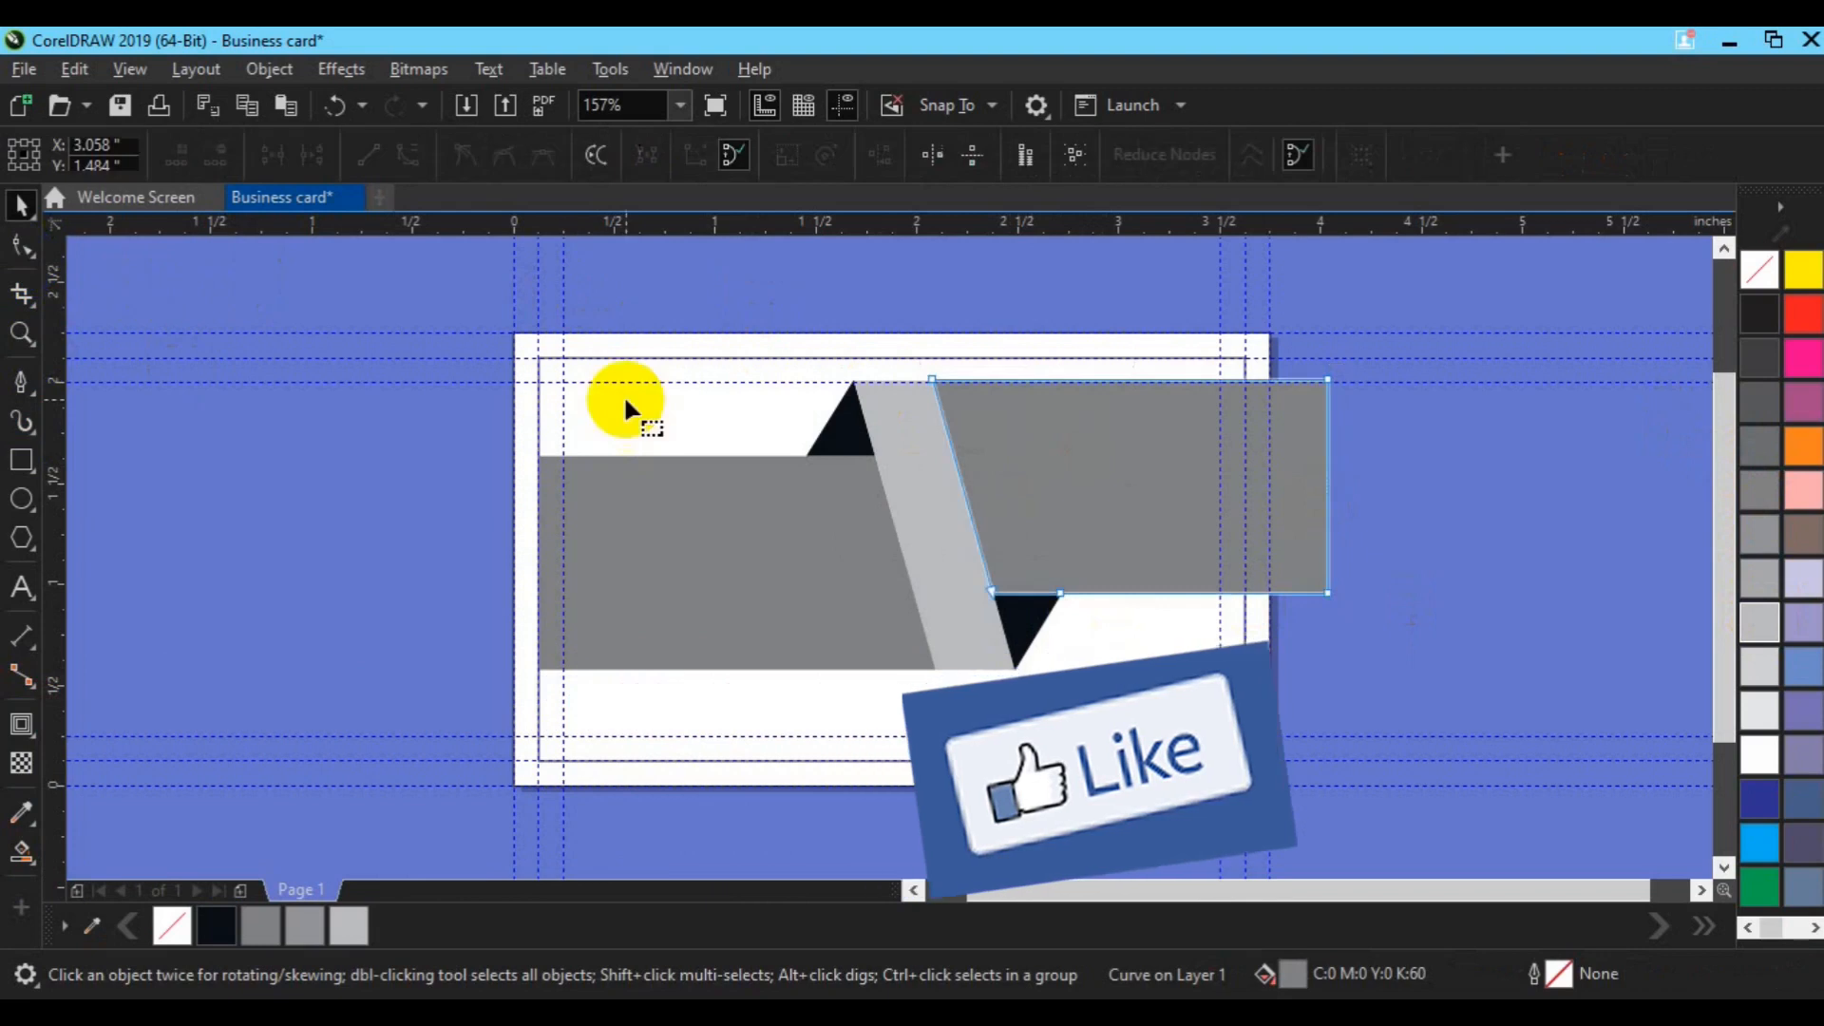
drag(1302, 285, 1452, 651)
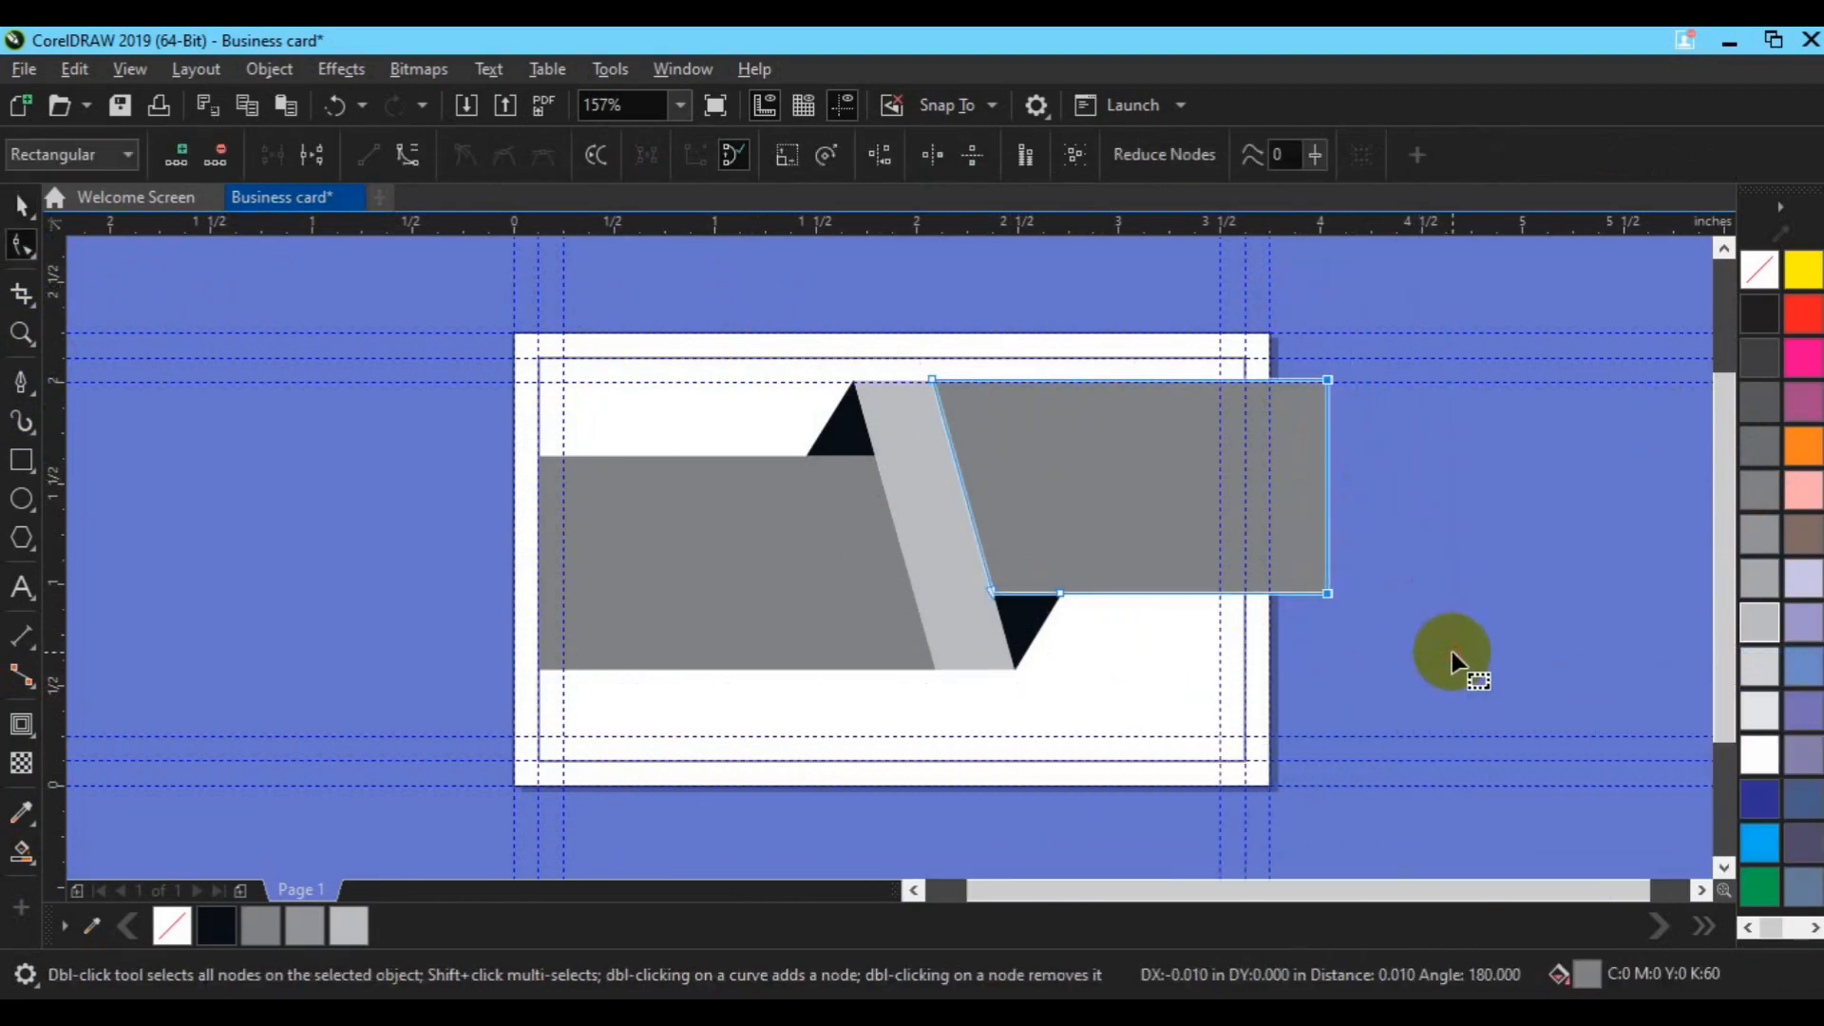
key(Left)
key(Left)
key(Left)
key(Left)
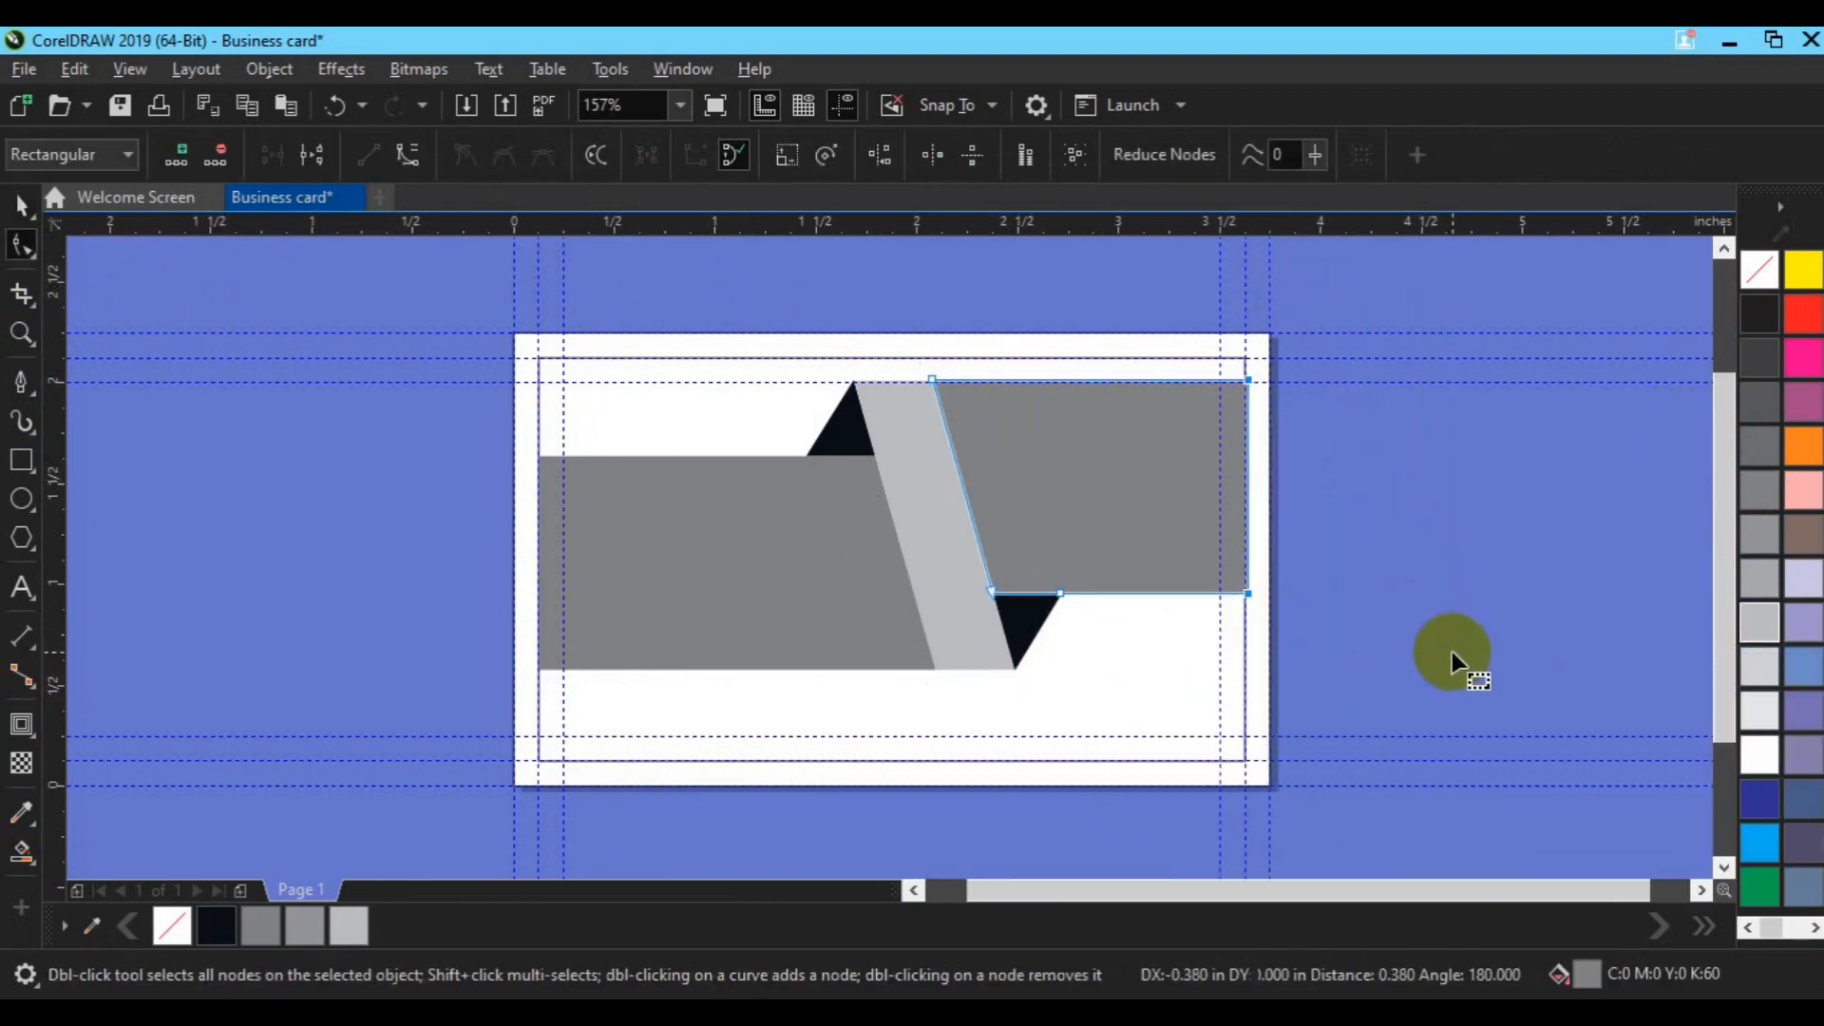
key(space)
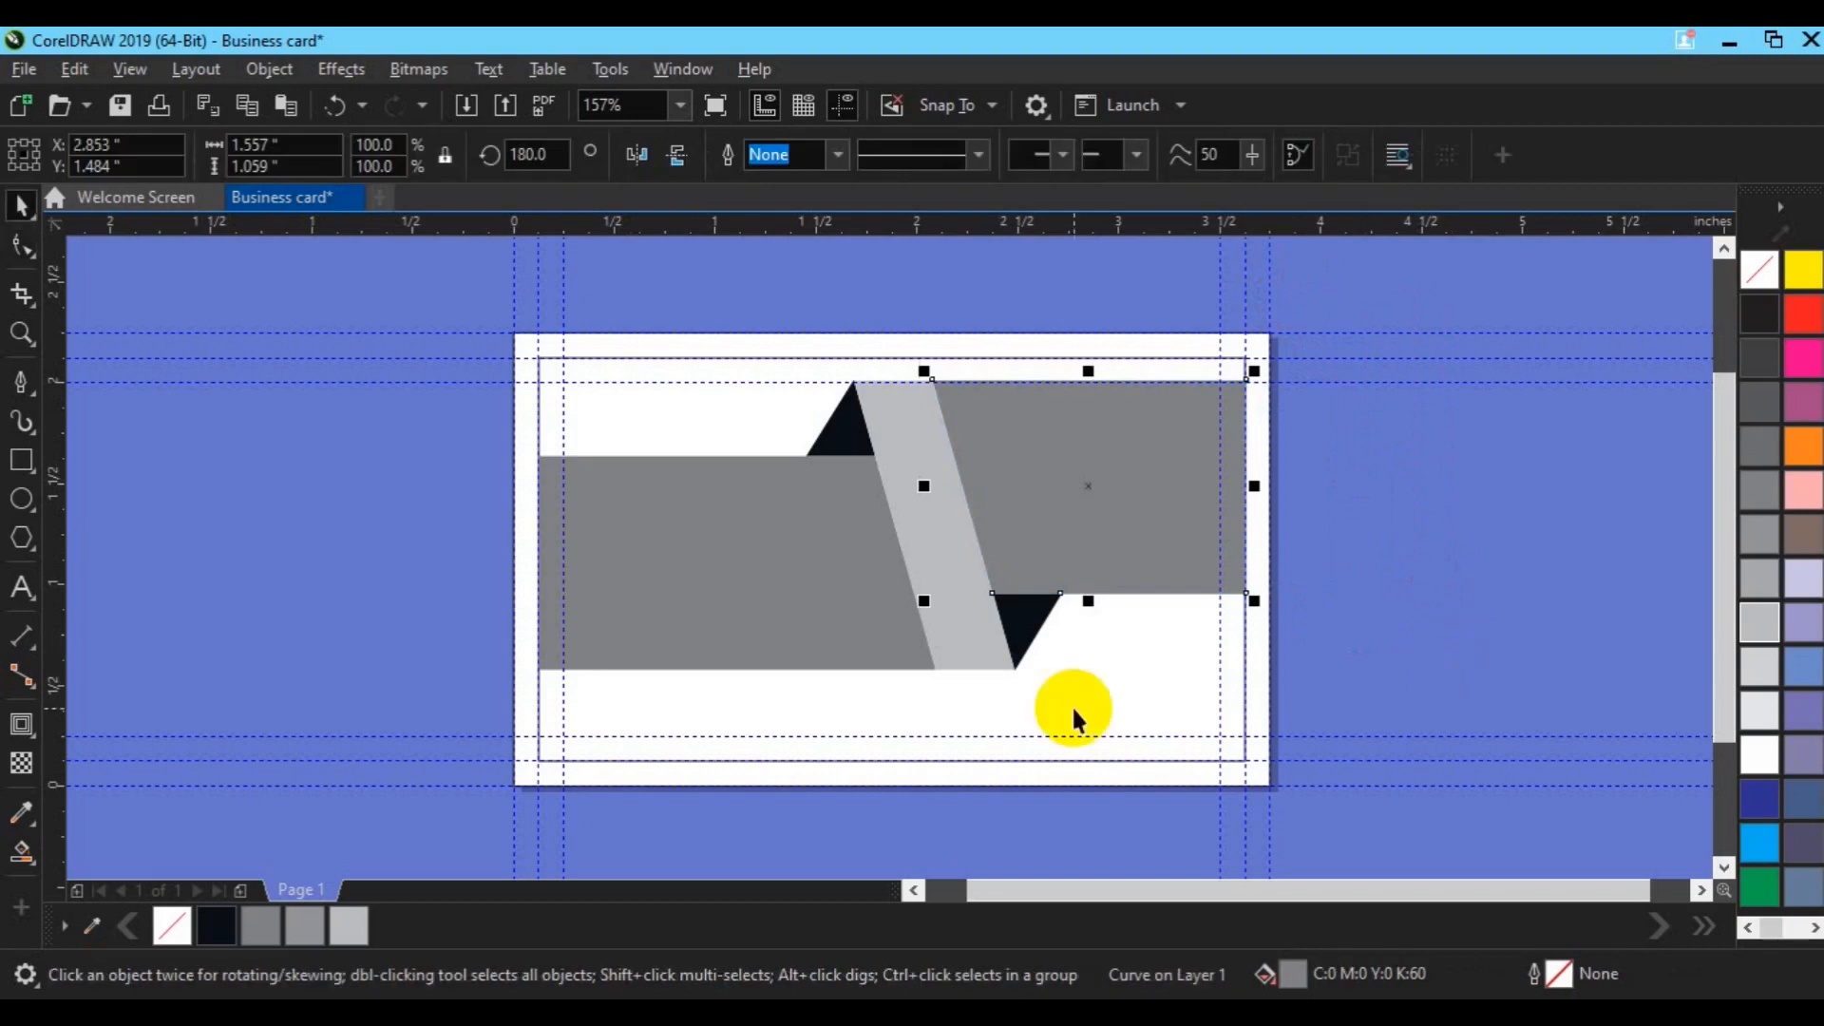
click(750, 602)
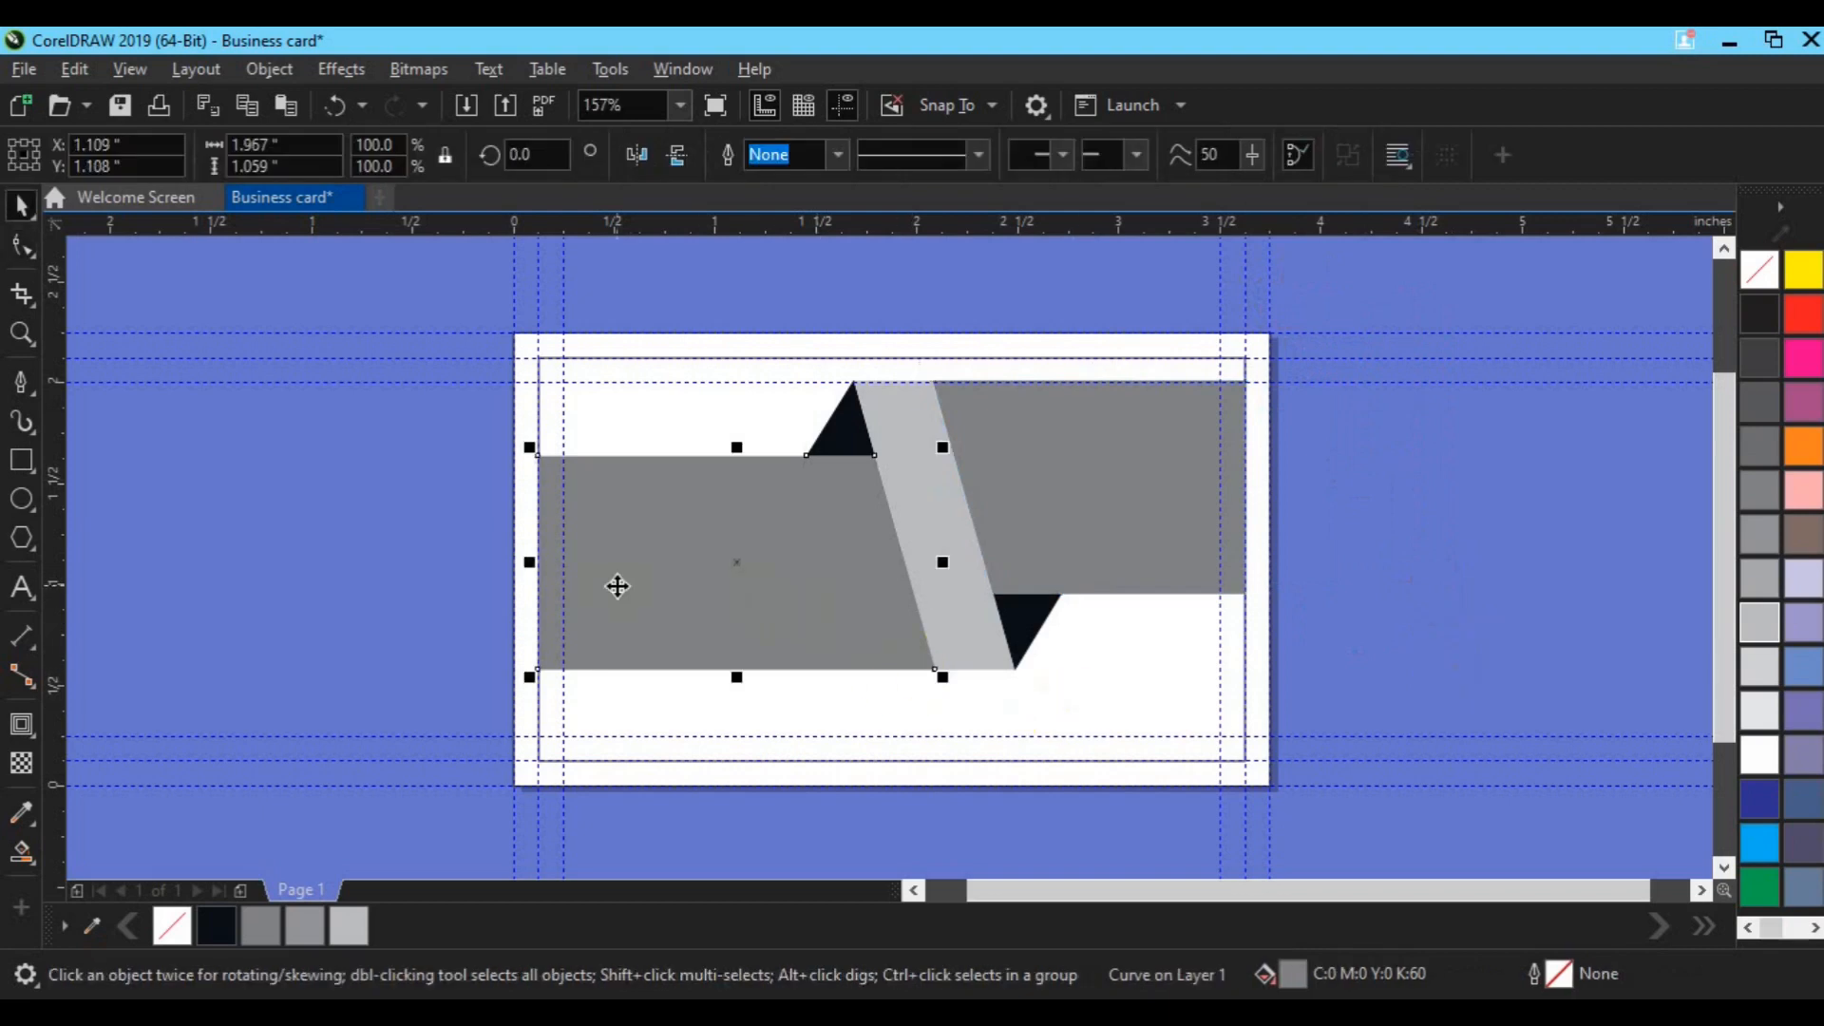
Step: Add a black inside contour to the left grey panel with a 0.1-inch offset
click(21, 727)
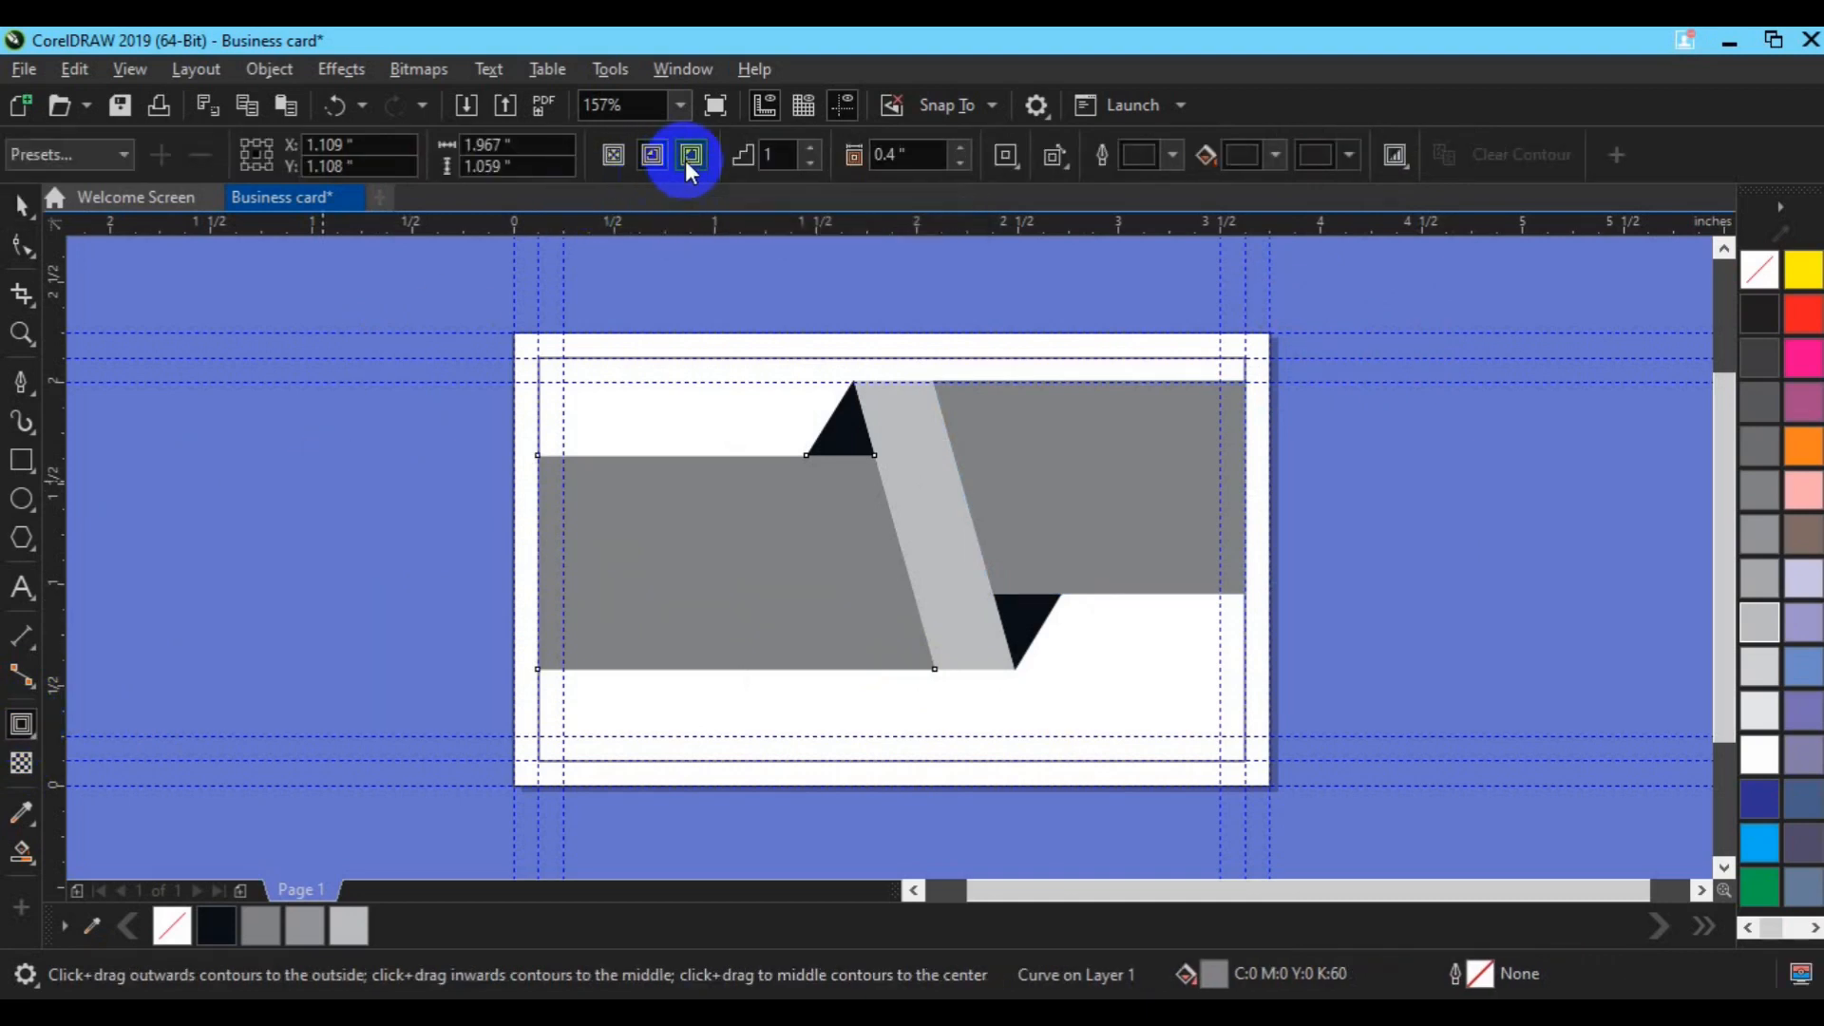
click(658, 162)
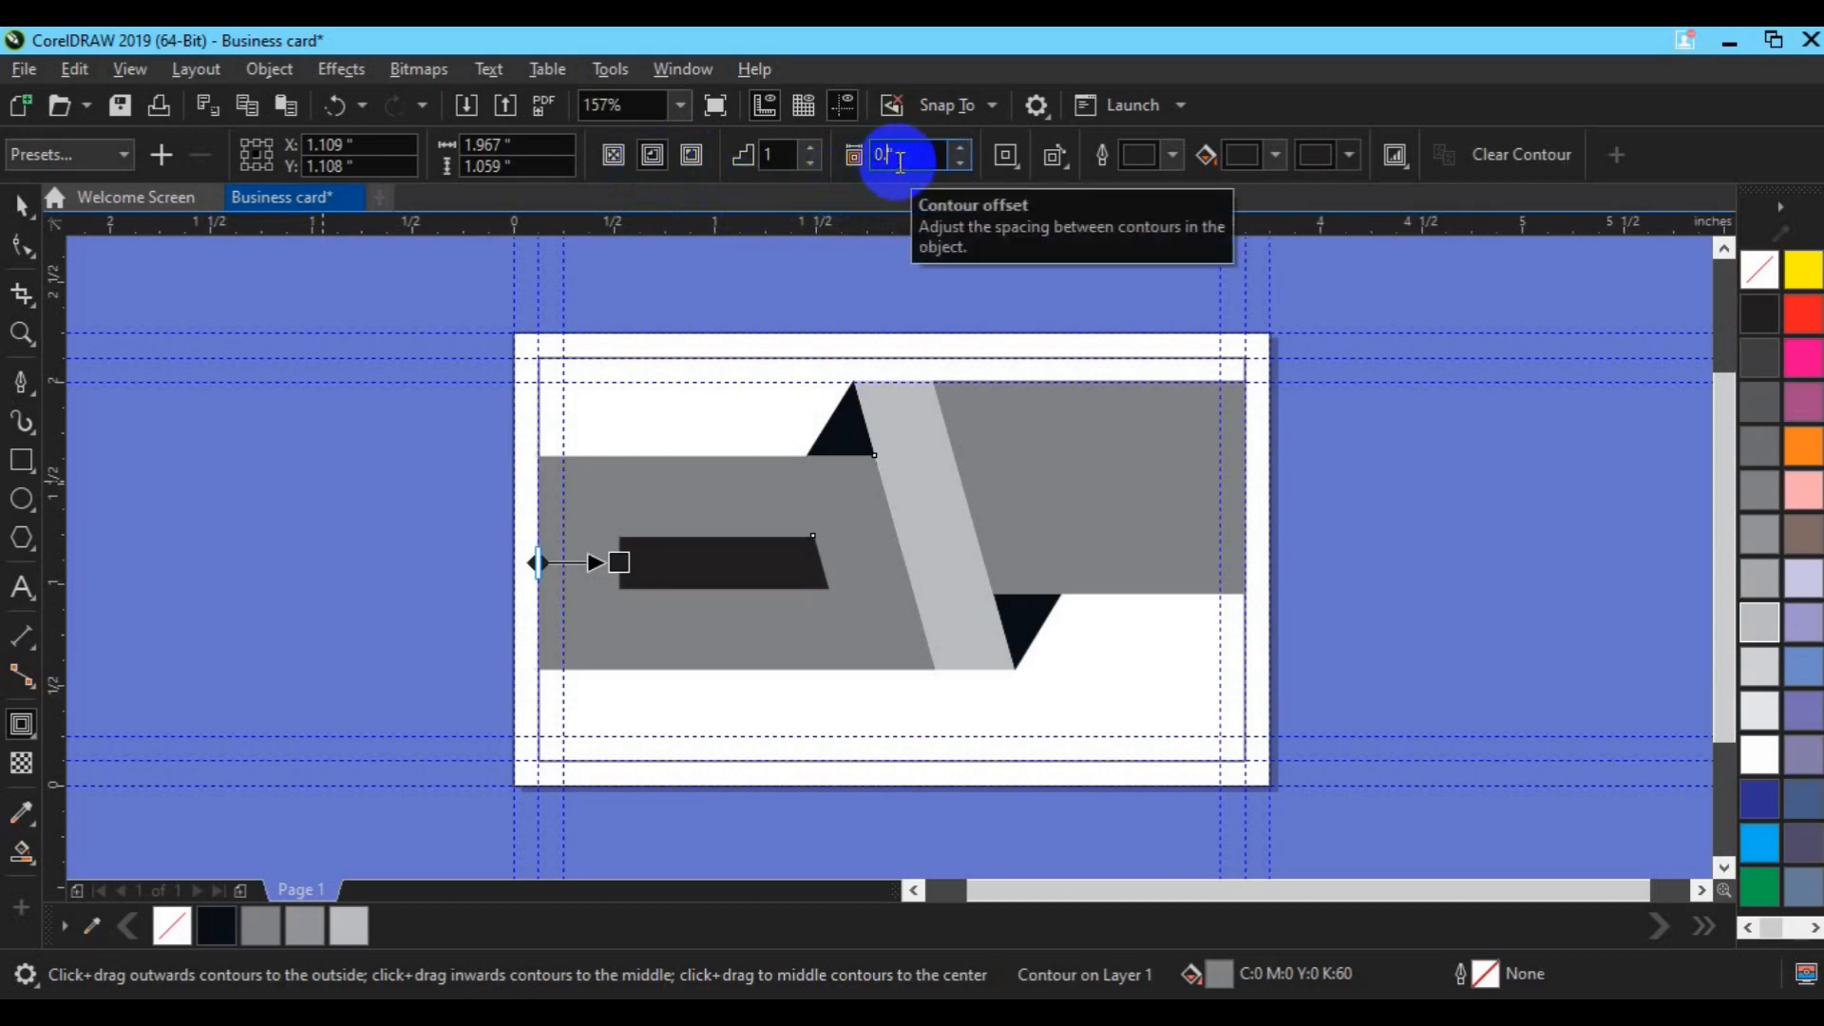
key(Return)
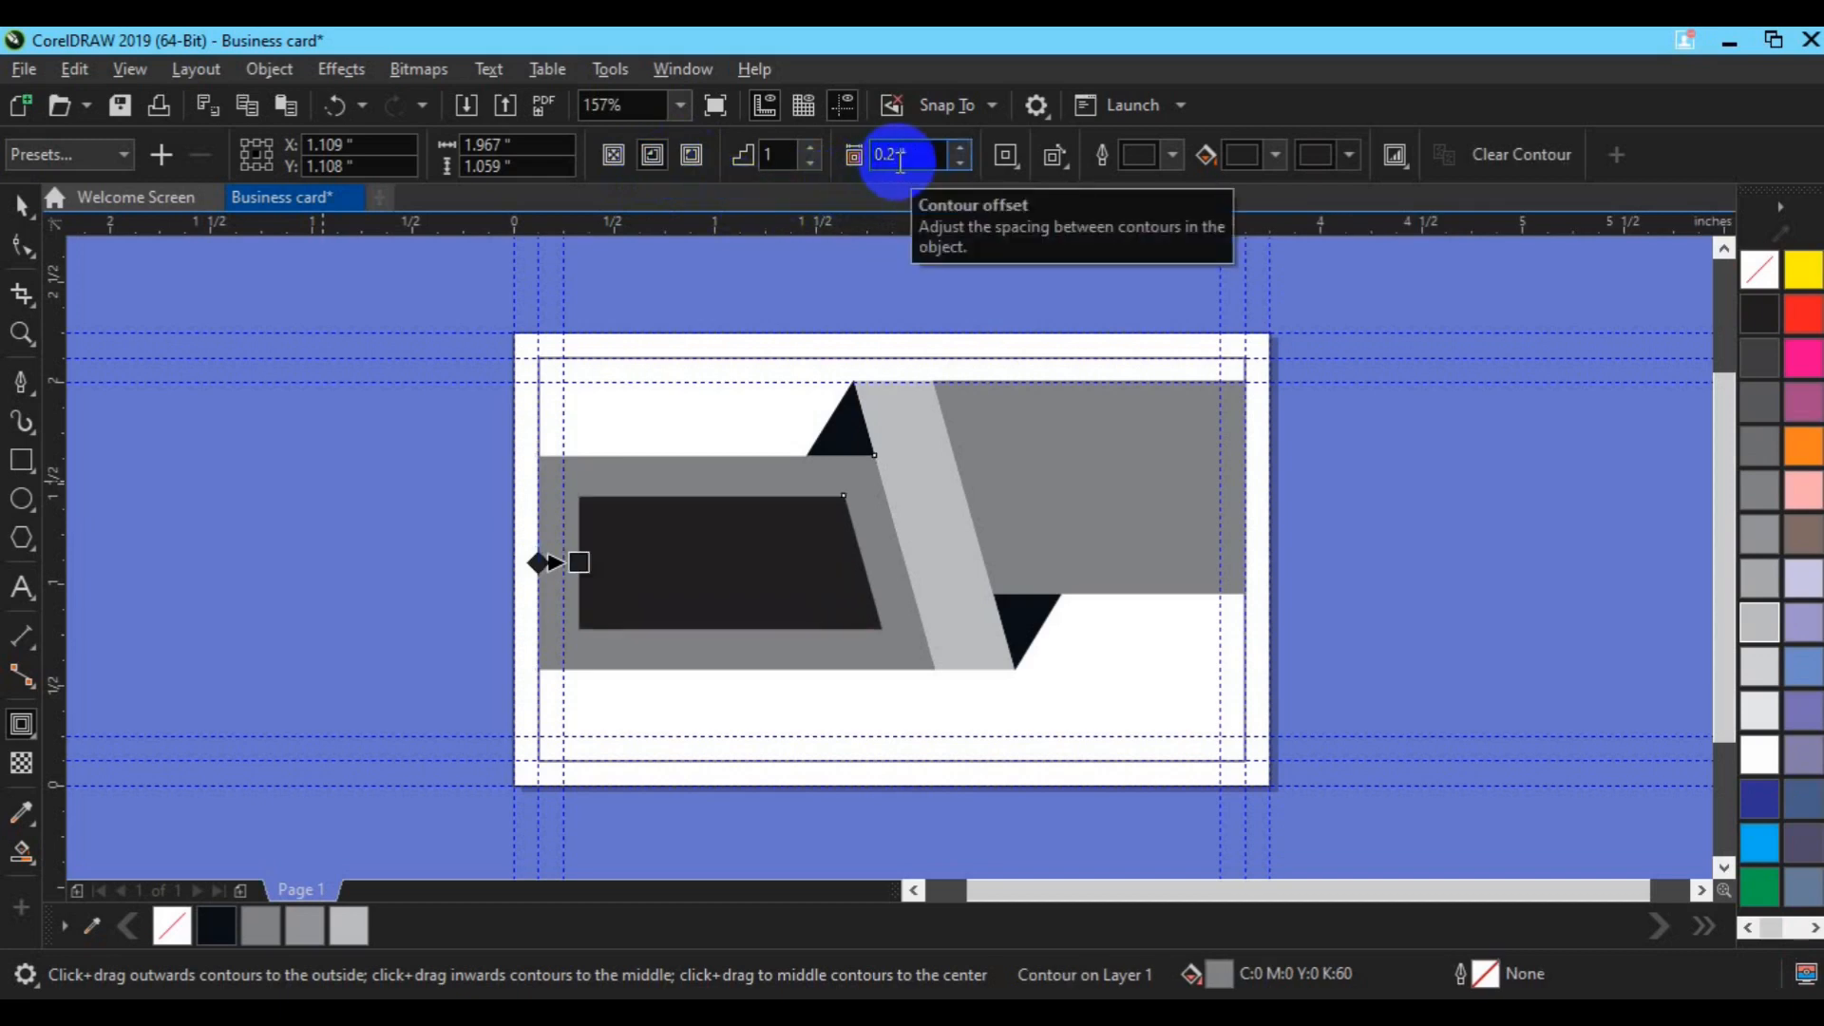
click(900, 162)
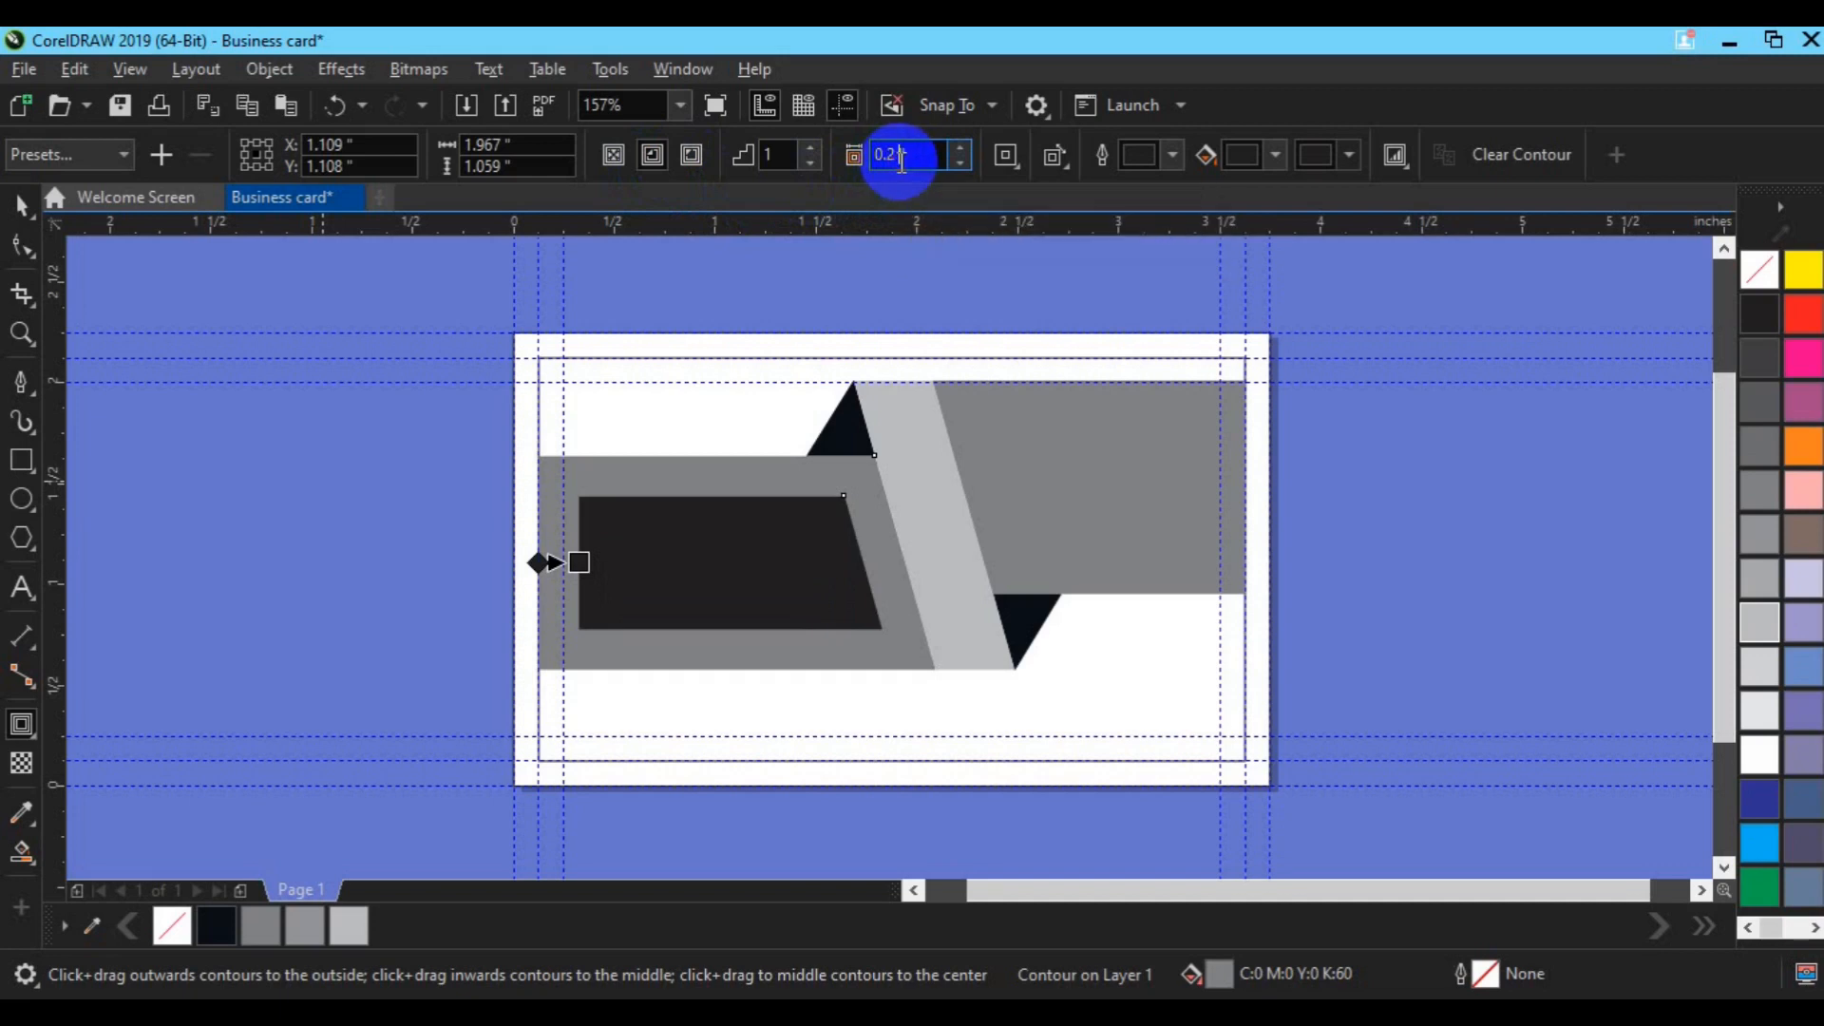
key(BackSpace)
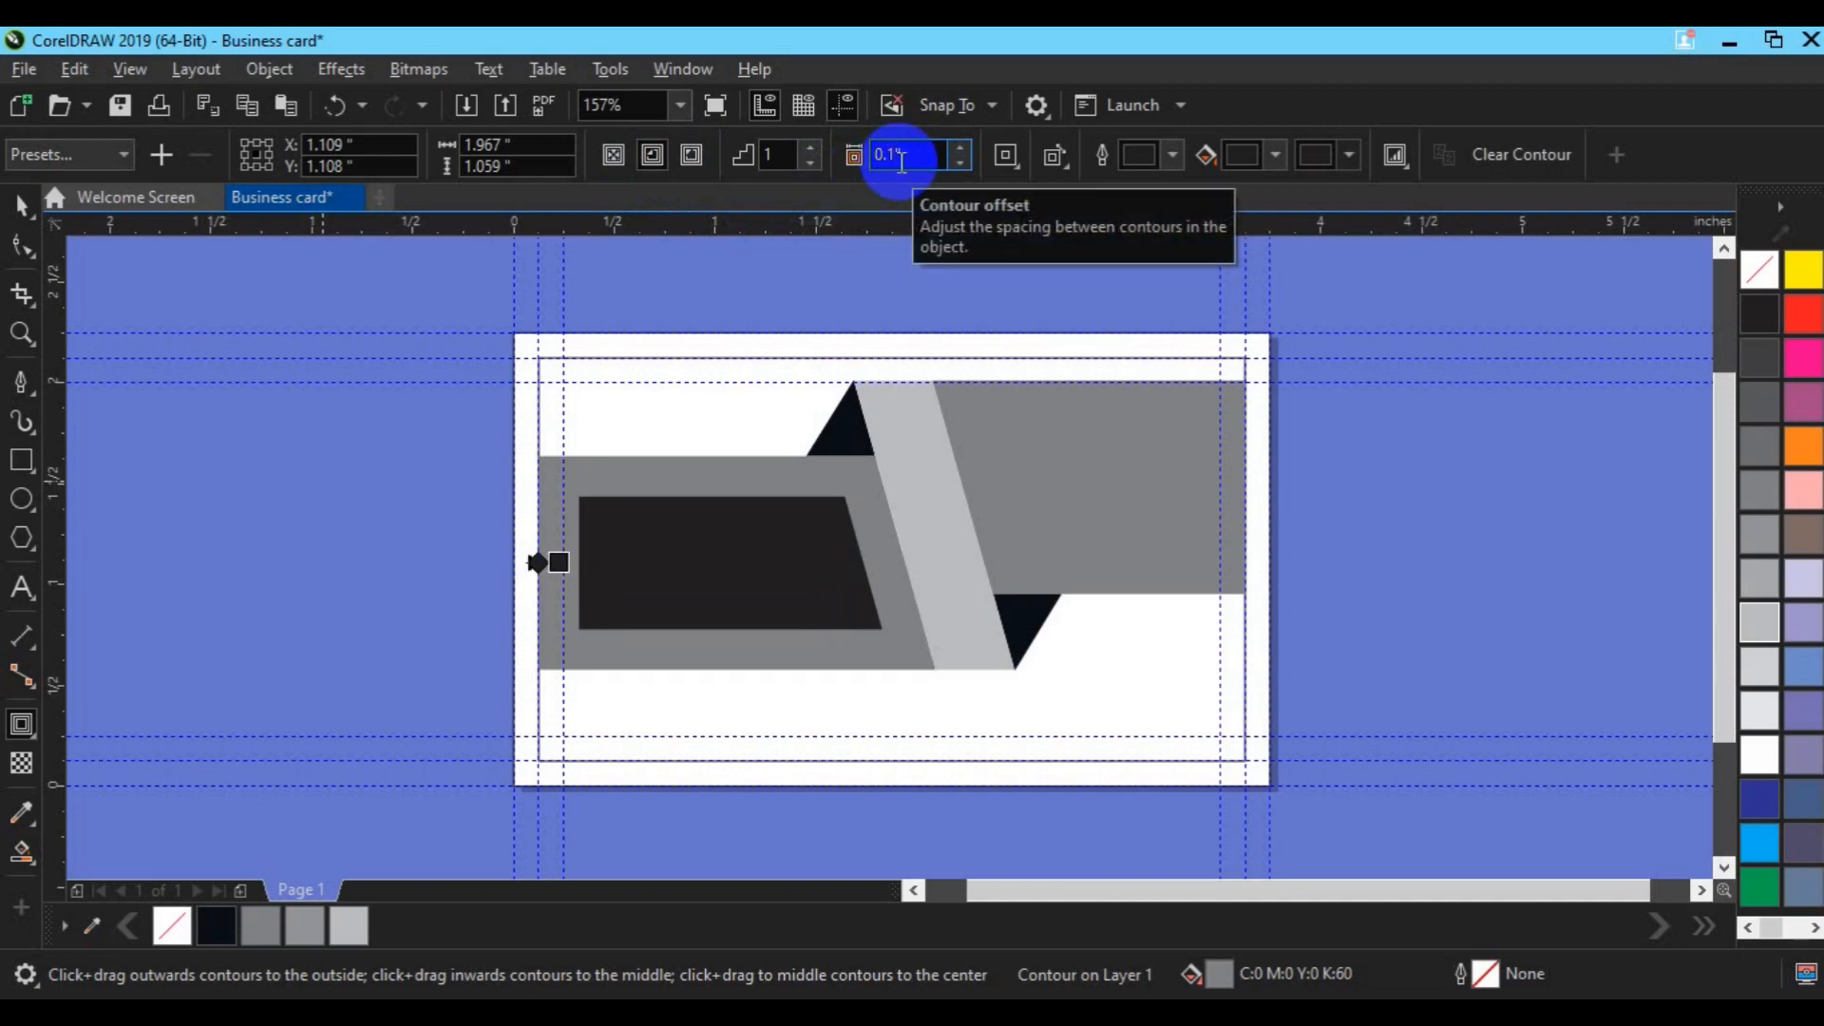
text(1)
key(Return)
key(space)
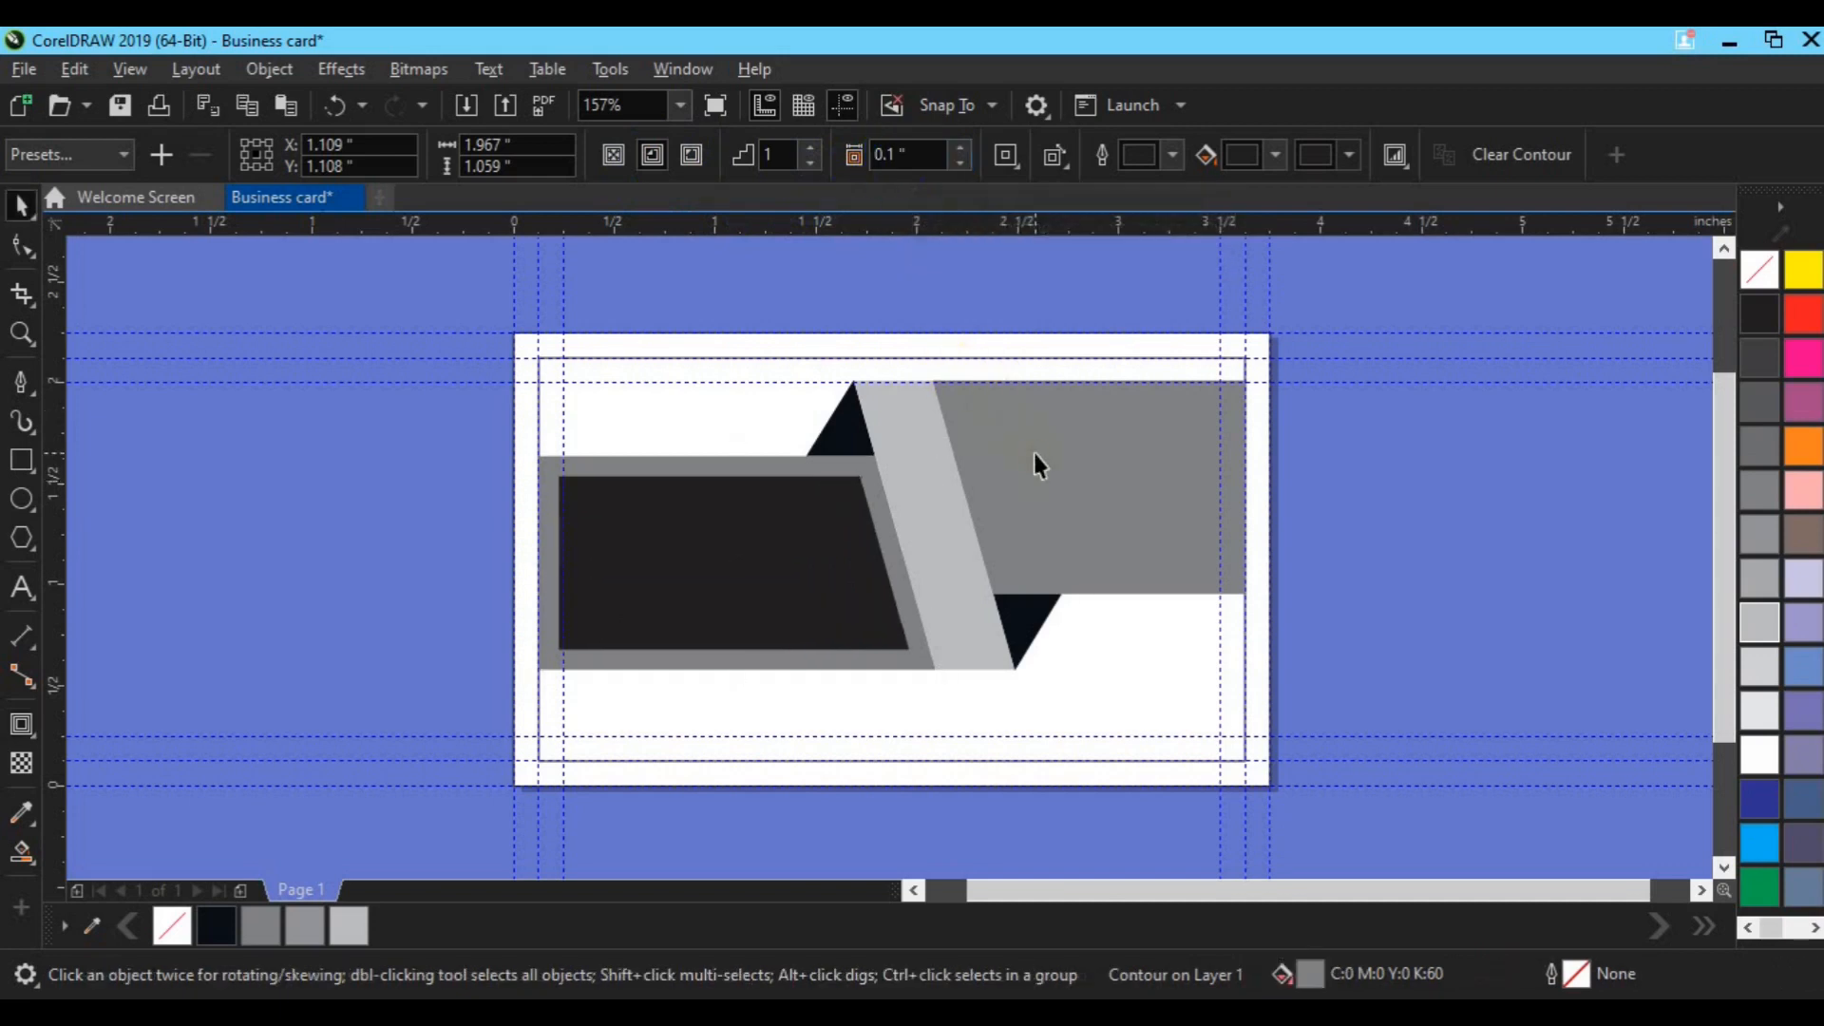
click(1034, 453)
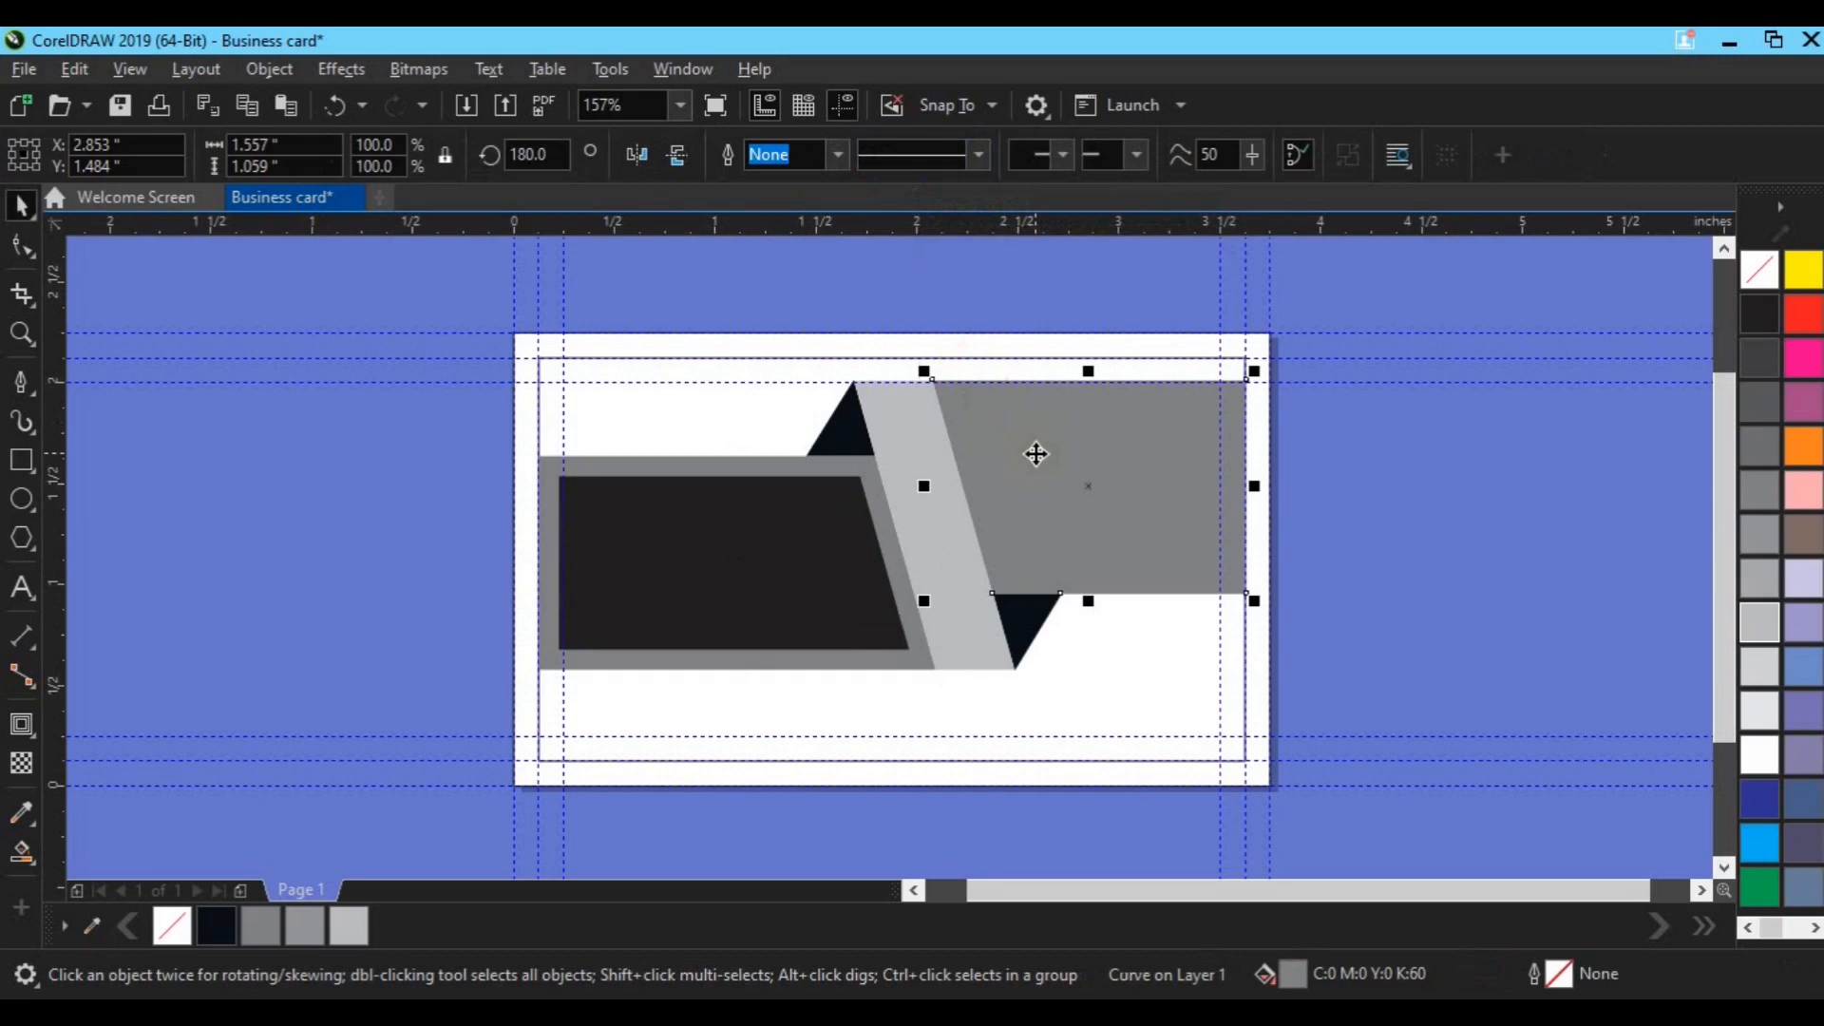
Step: Add an inside contour to the right grey panel with its offset set to 0.2 inch
click(21, 724)
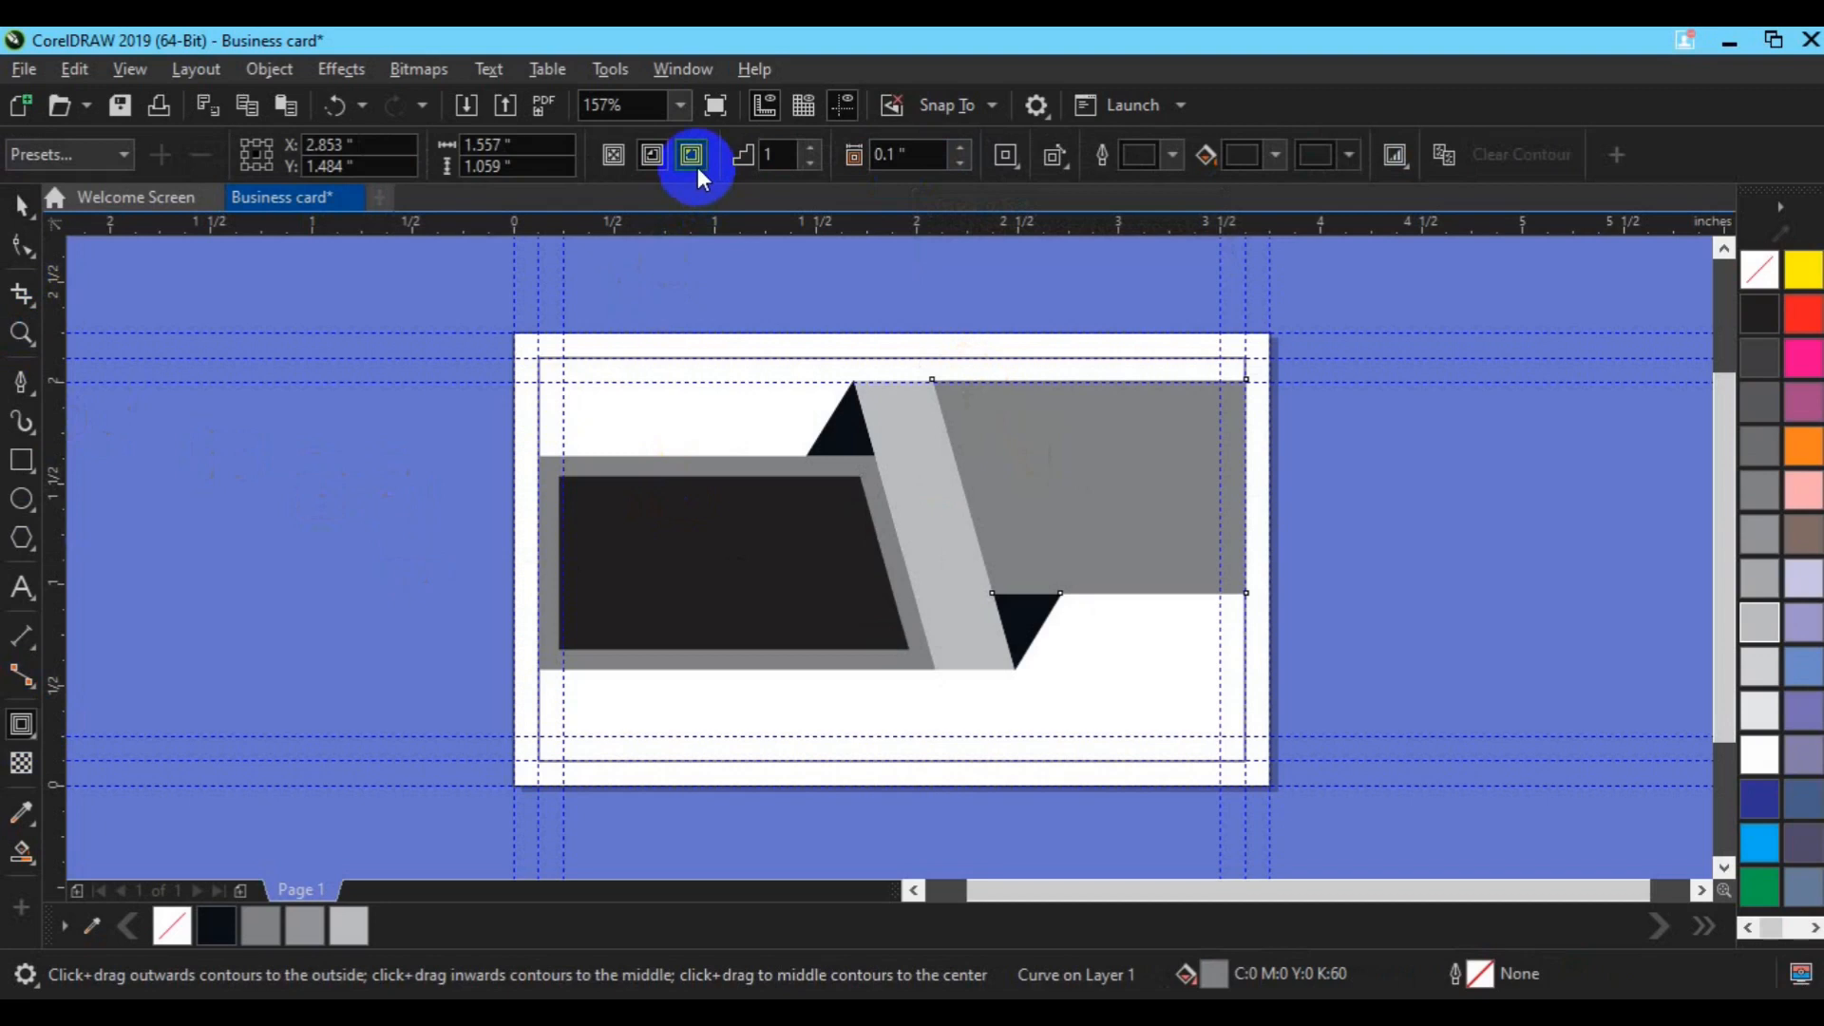
click(658, 161)
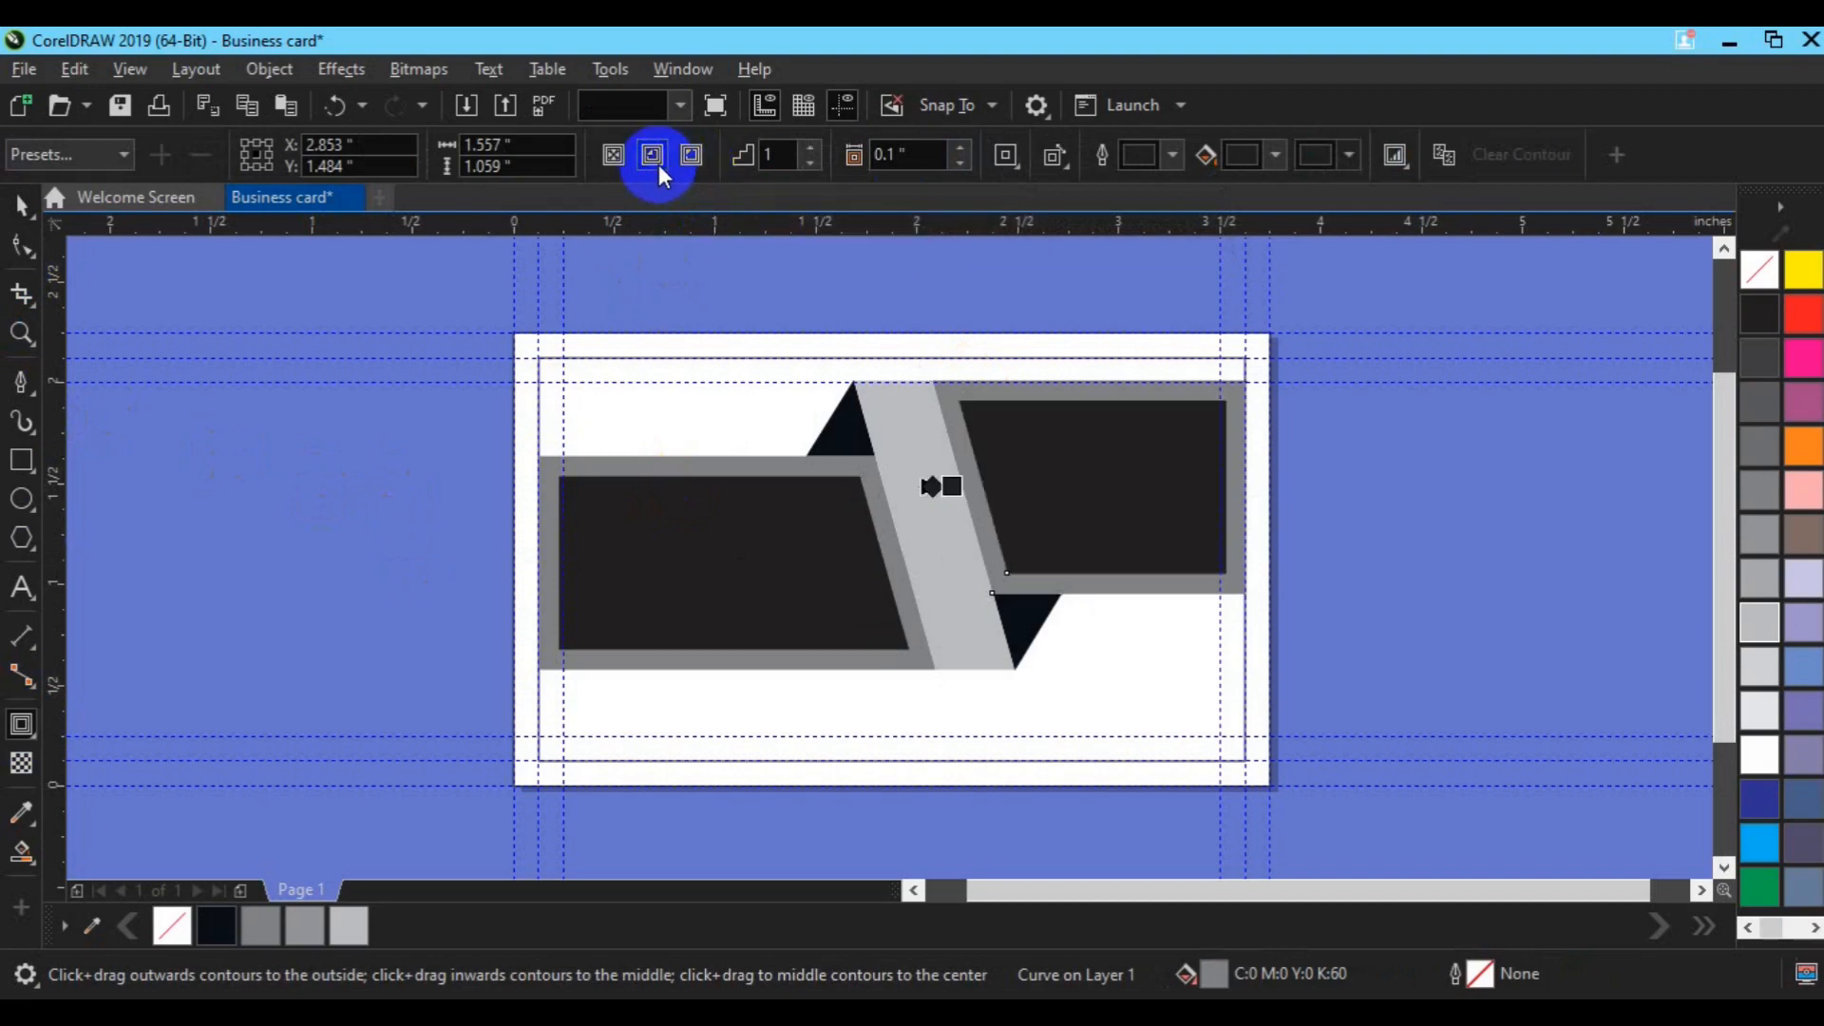
click(896, 155)
text(0)
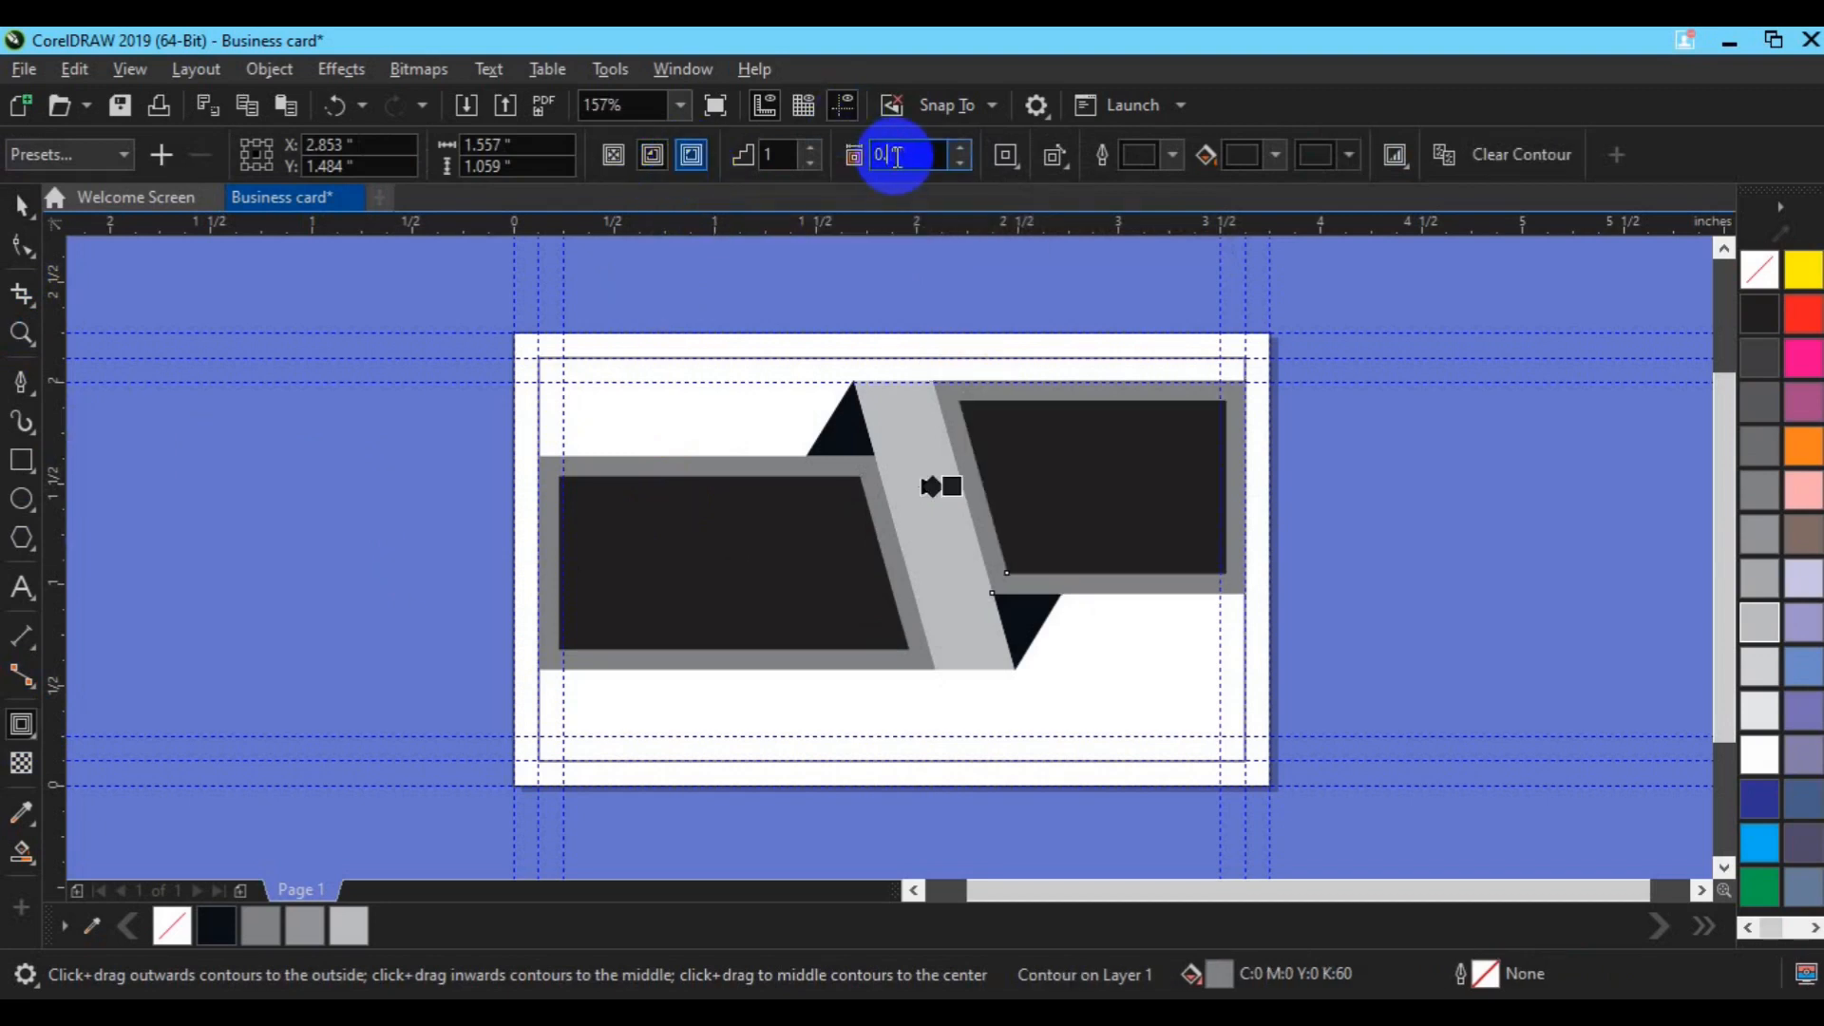
text(.3)
key(Return)
click(896, 155)
text(0)
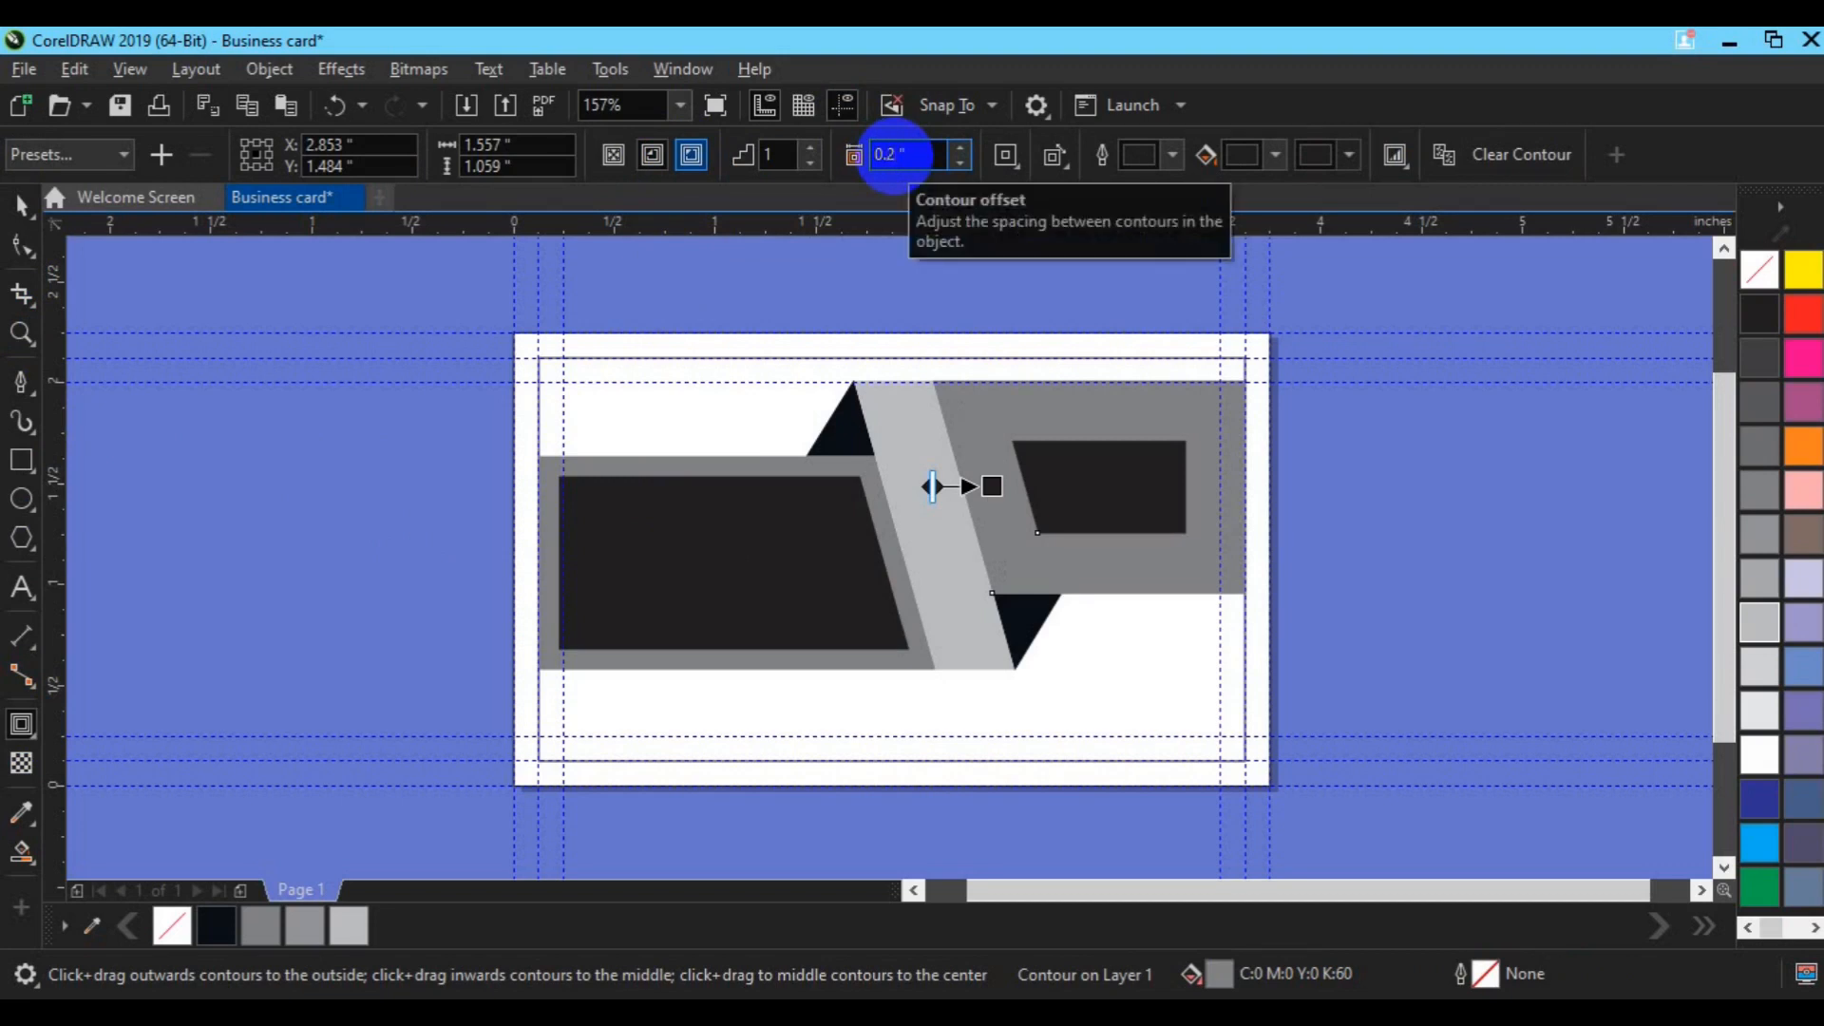
key(Return)
key(space)
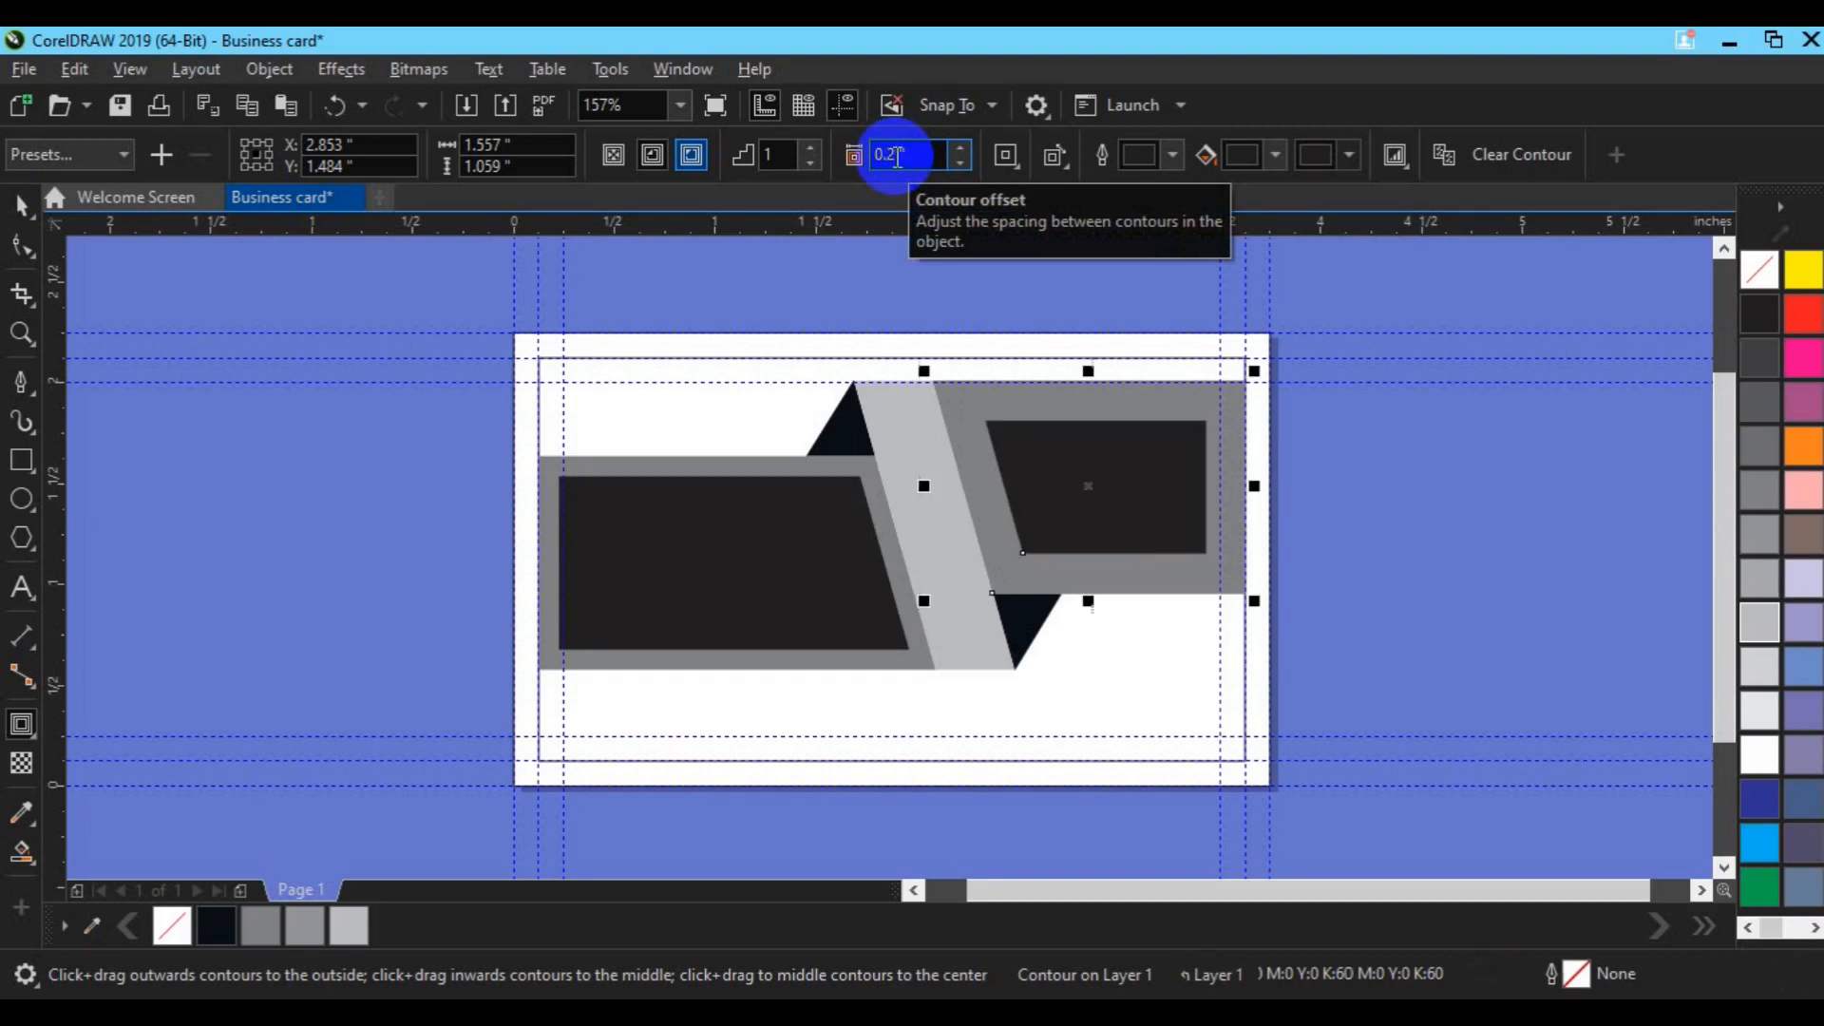
click(760, 606)
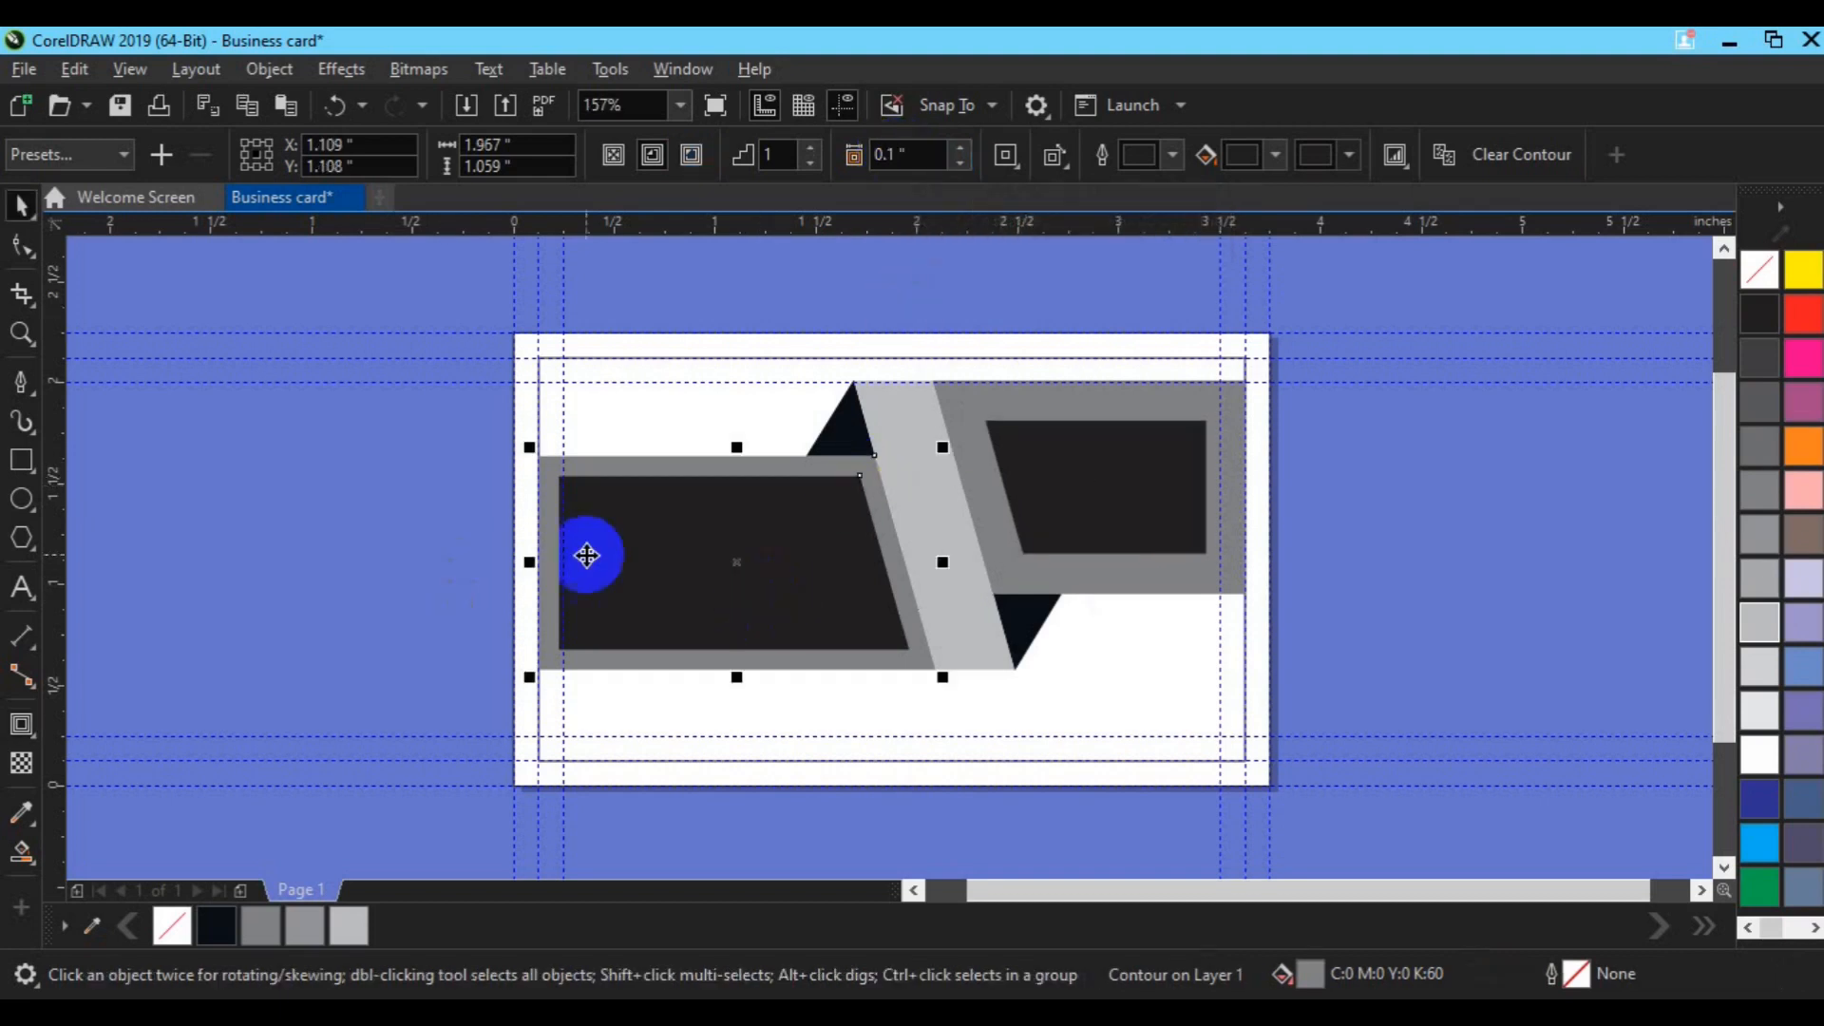
Step: Break the left panel's contour apart and fill its inner shape light grey
click(269, 74)
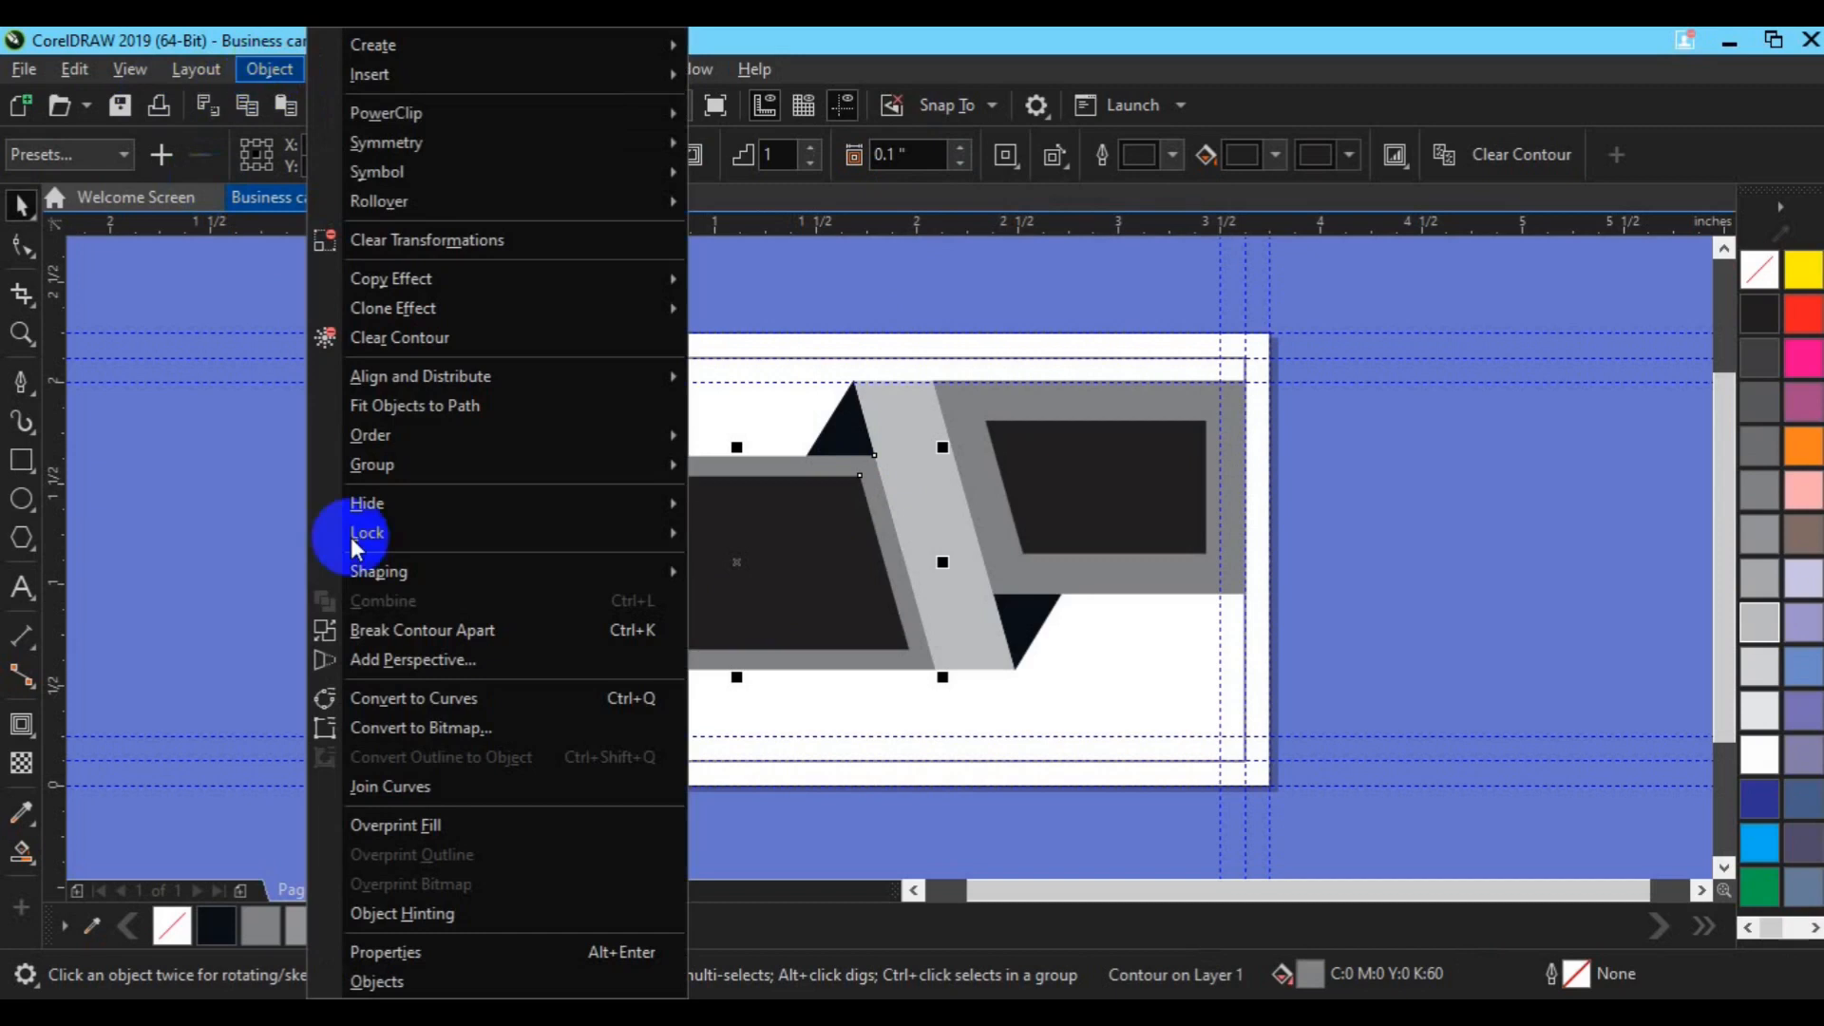
click(409, 630)
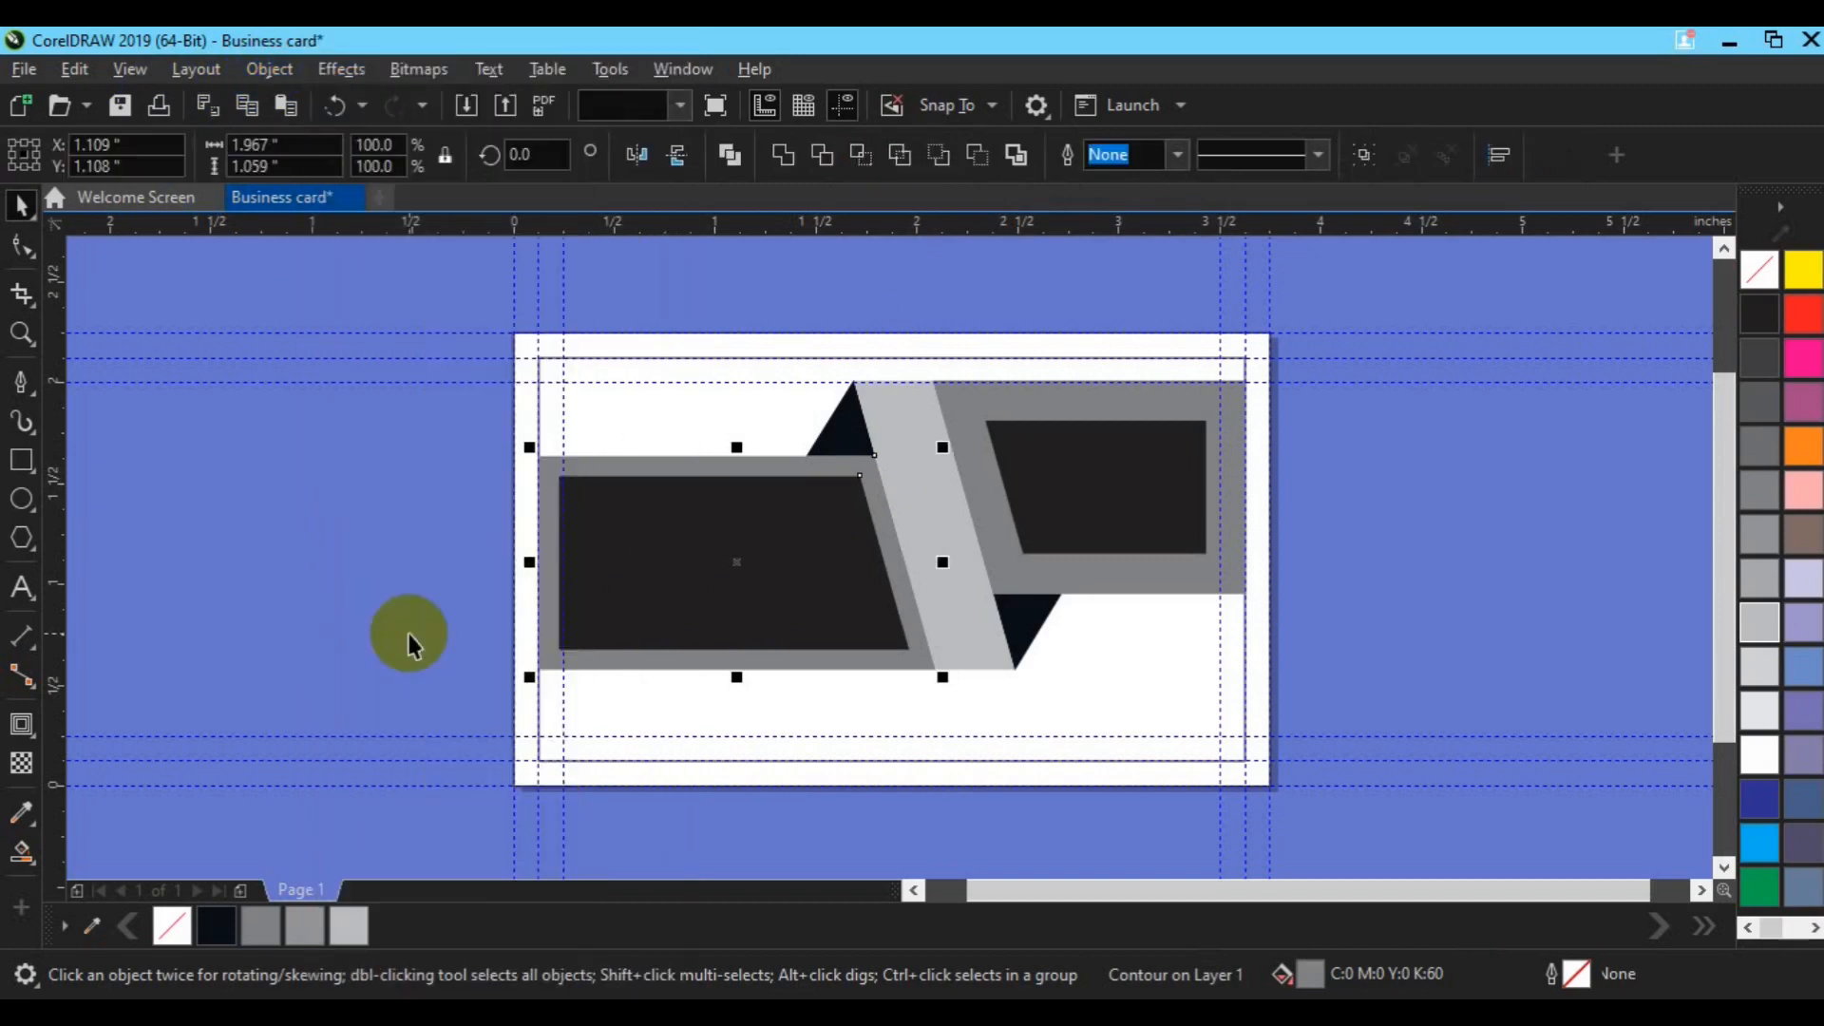
click(665, 570)
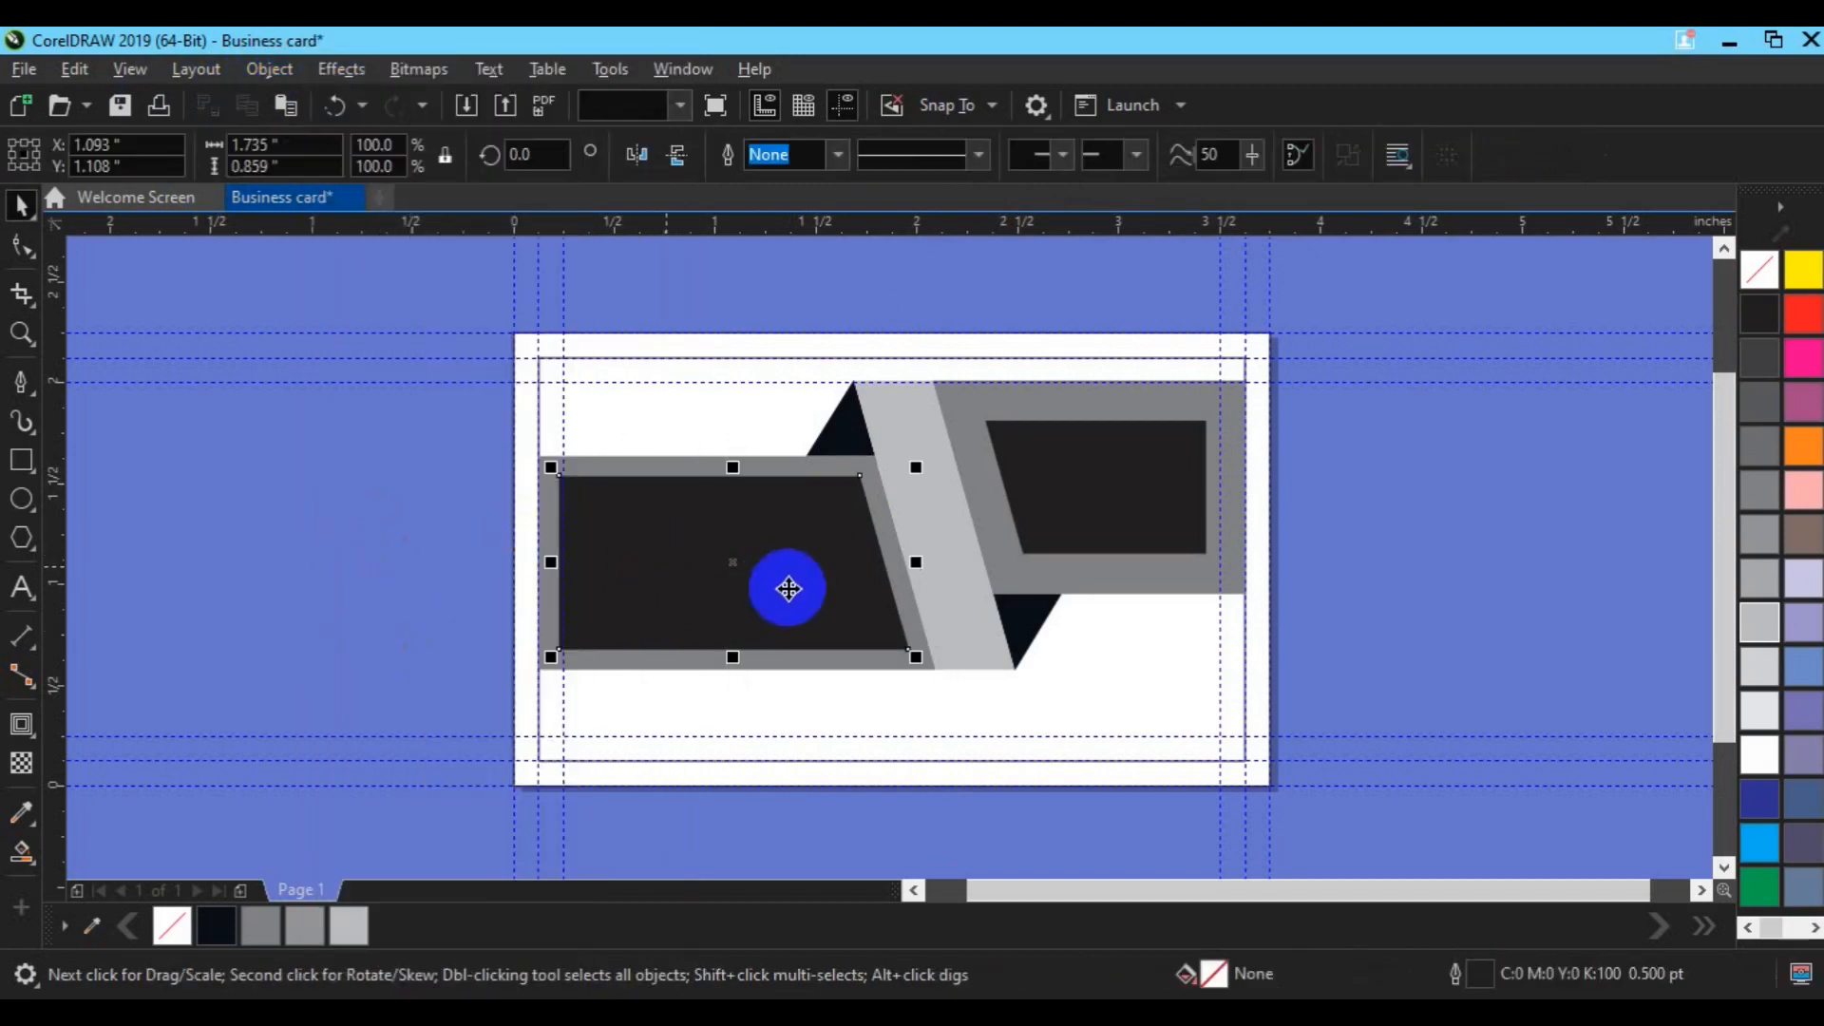
click(1748, 625)
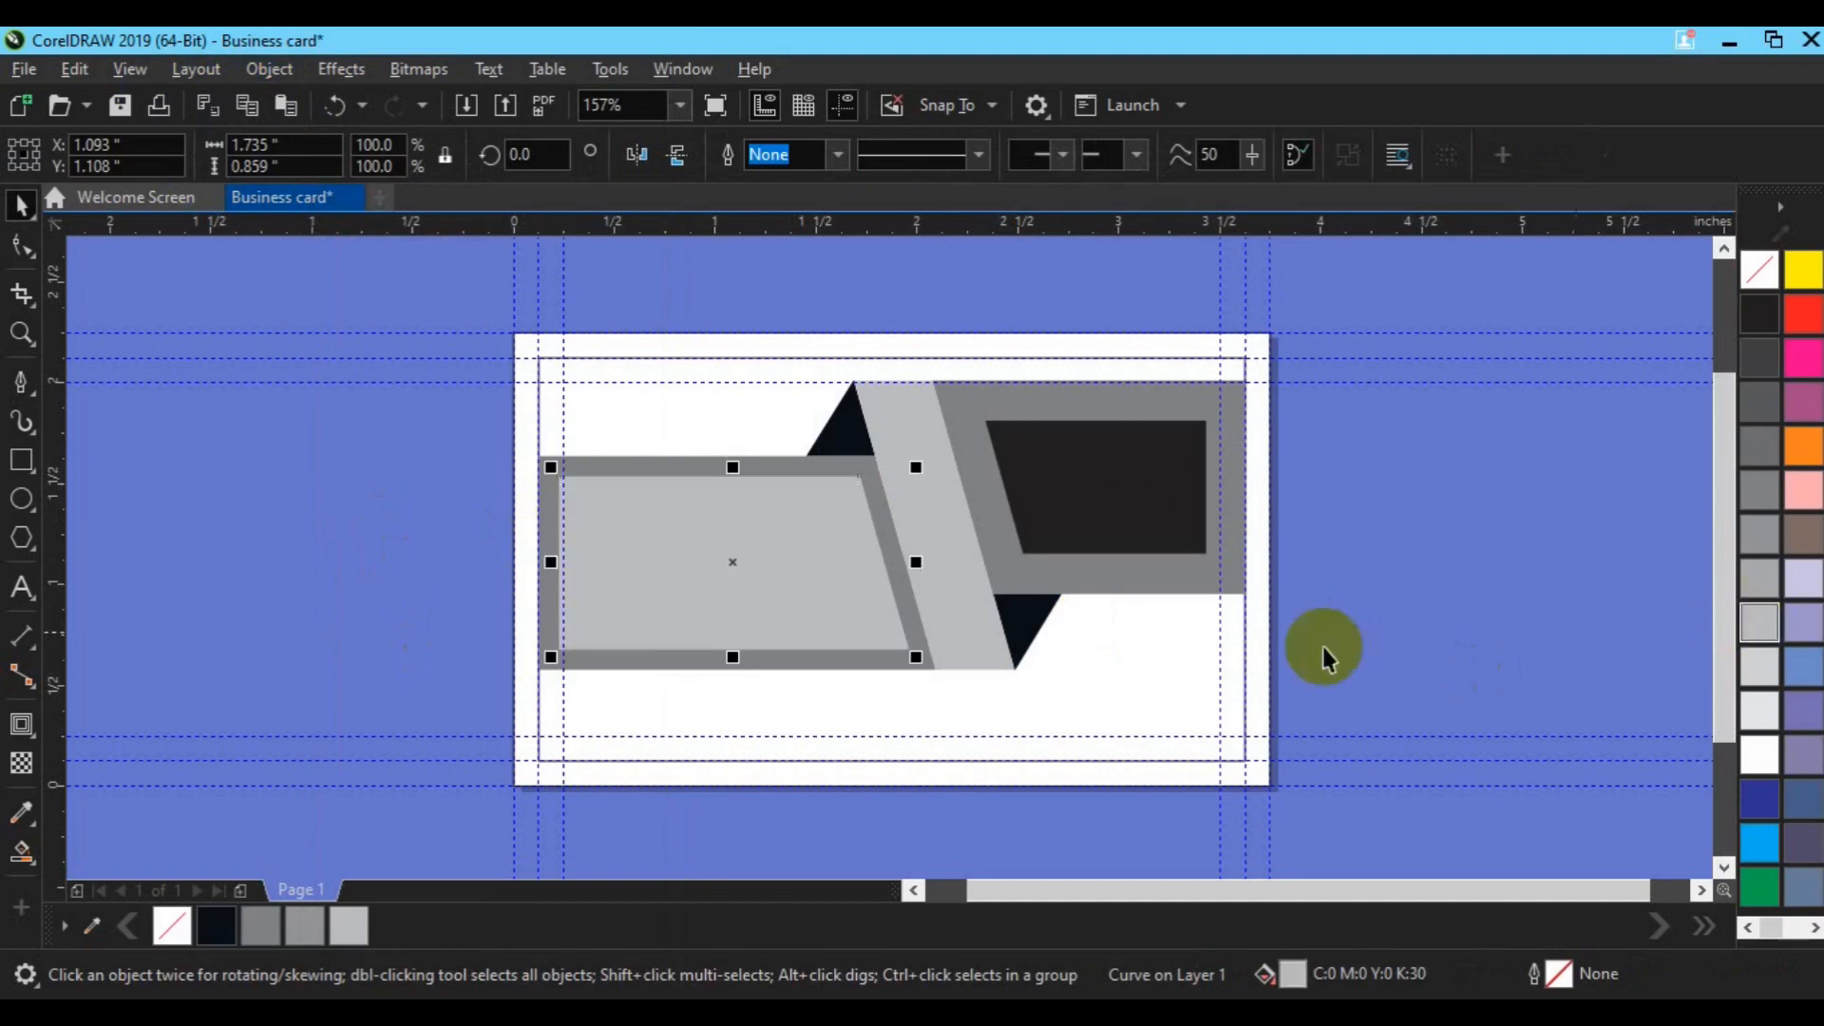
Step: Break the right panel's contour apart and centre the dark rectangle within its grey frame
click(1052, 506)
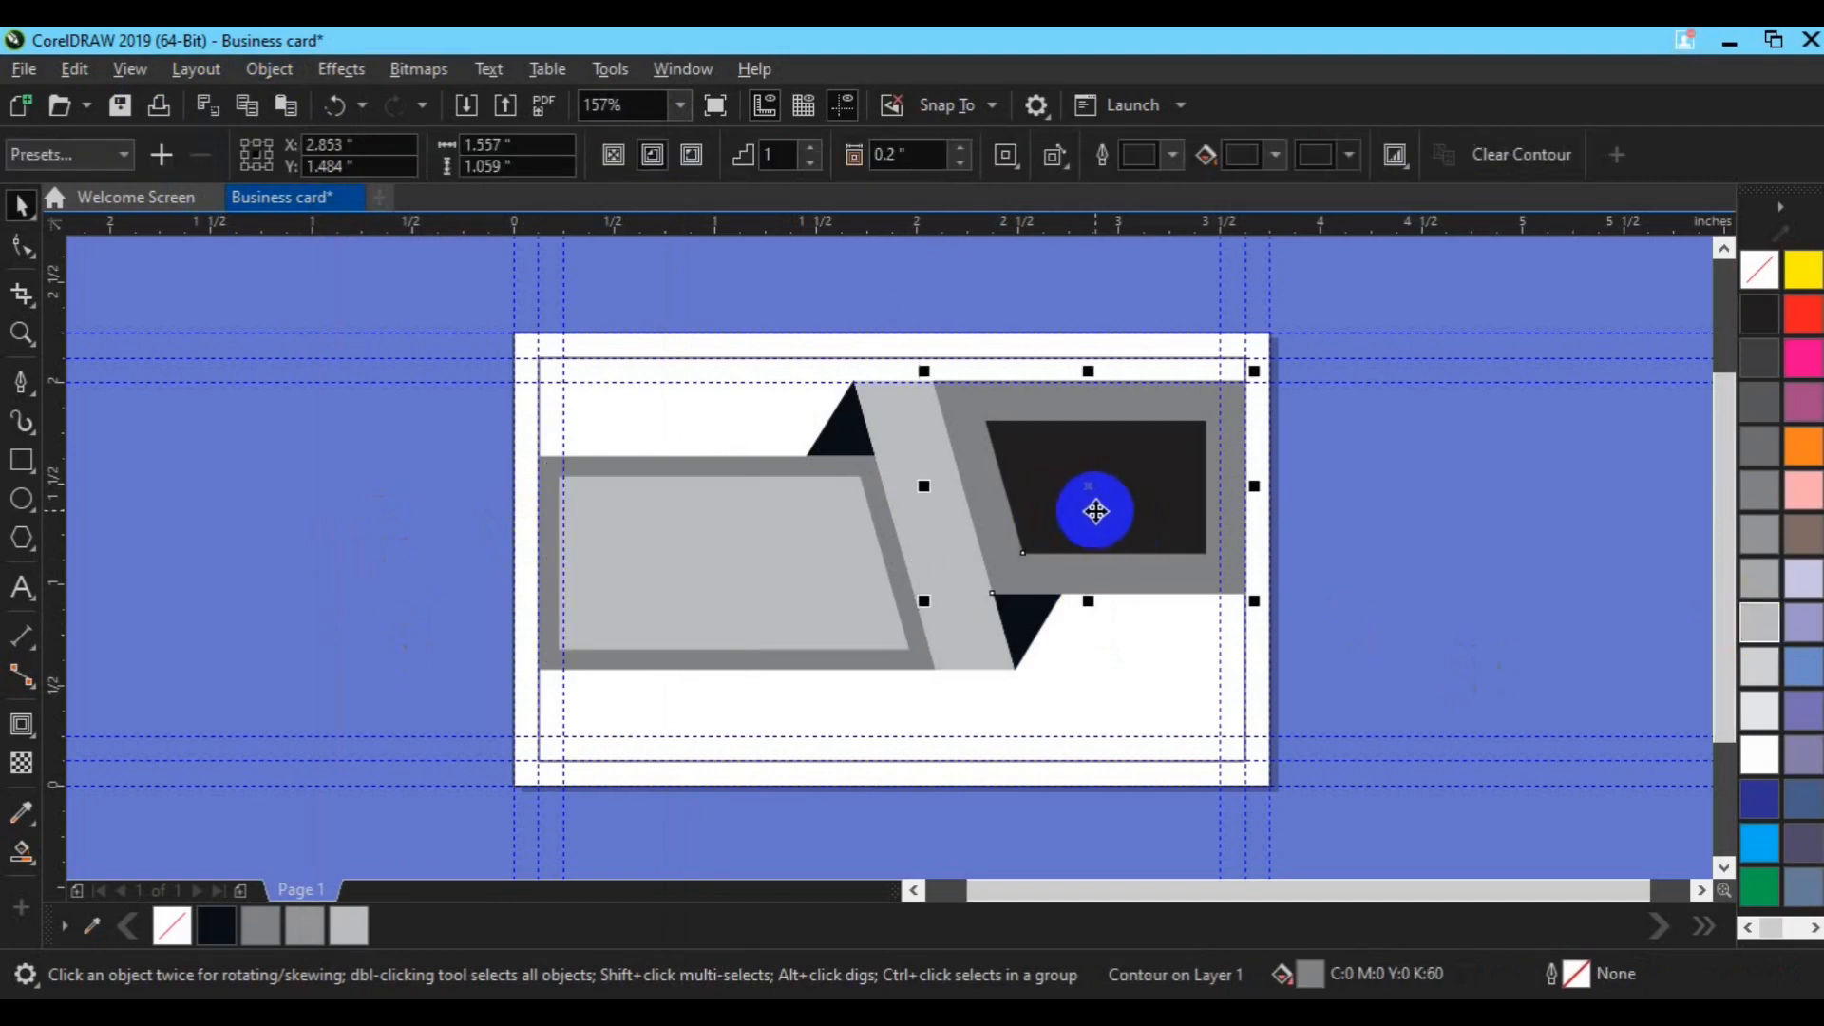
click(275, 71)
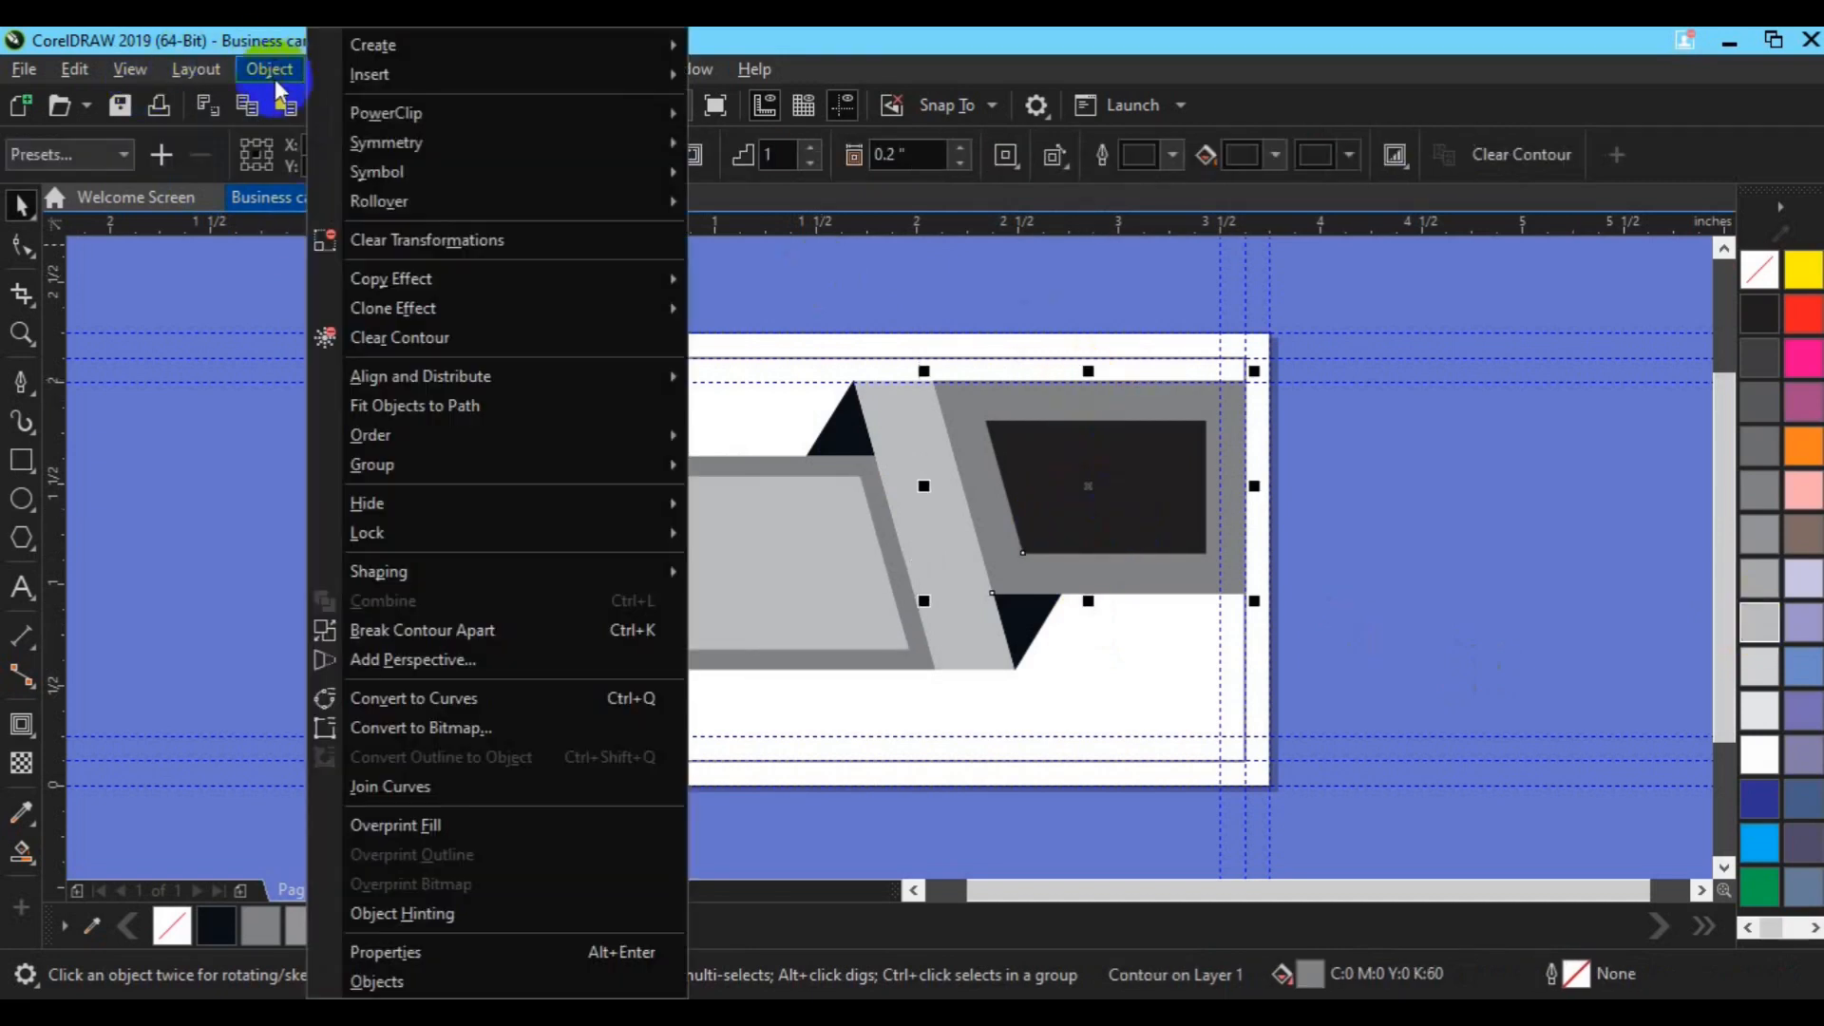
click(439, 632)
click(1110, 504)
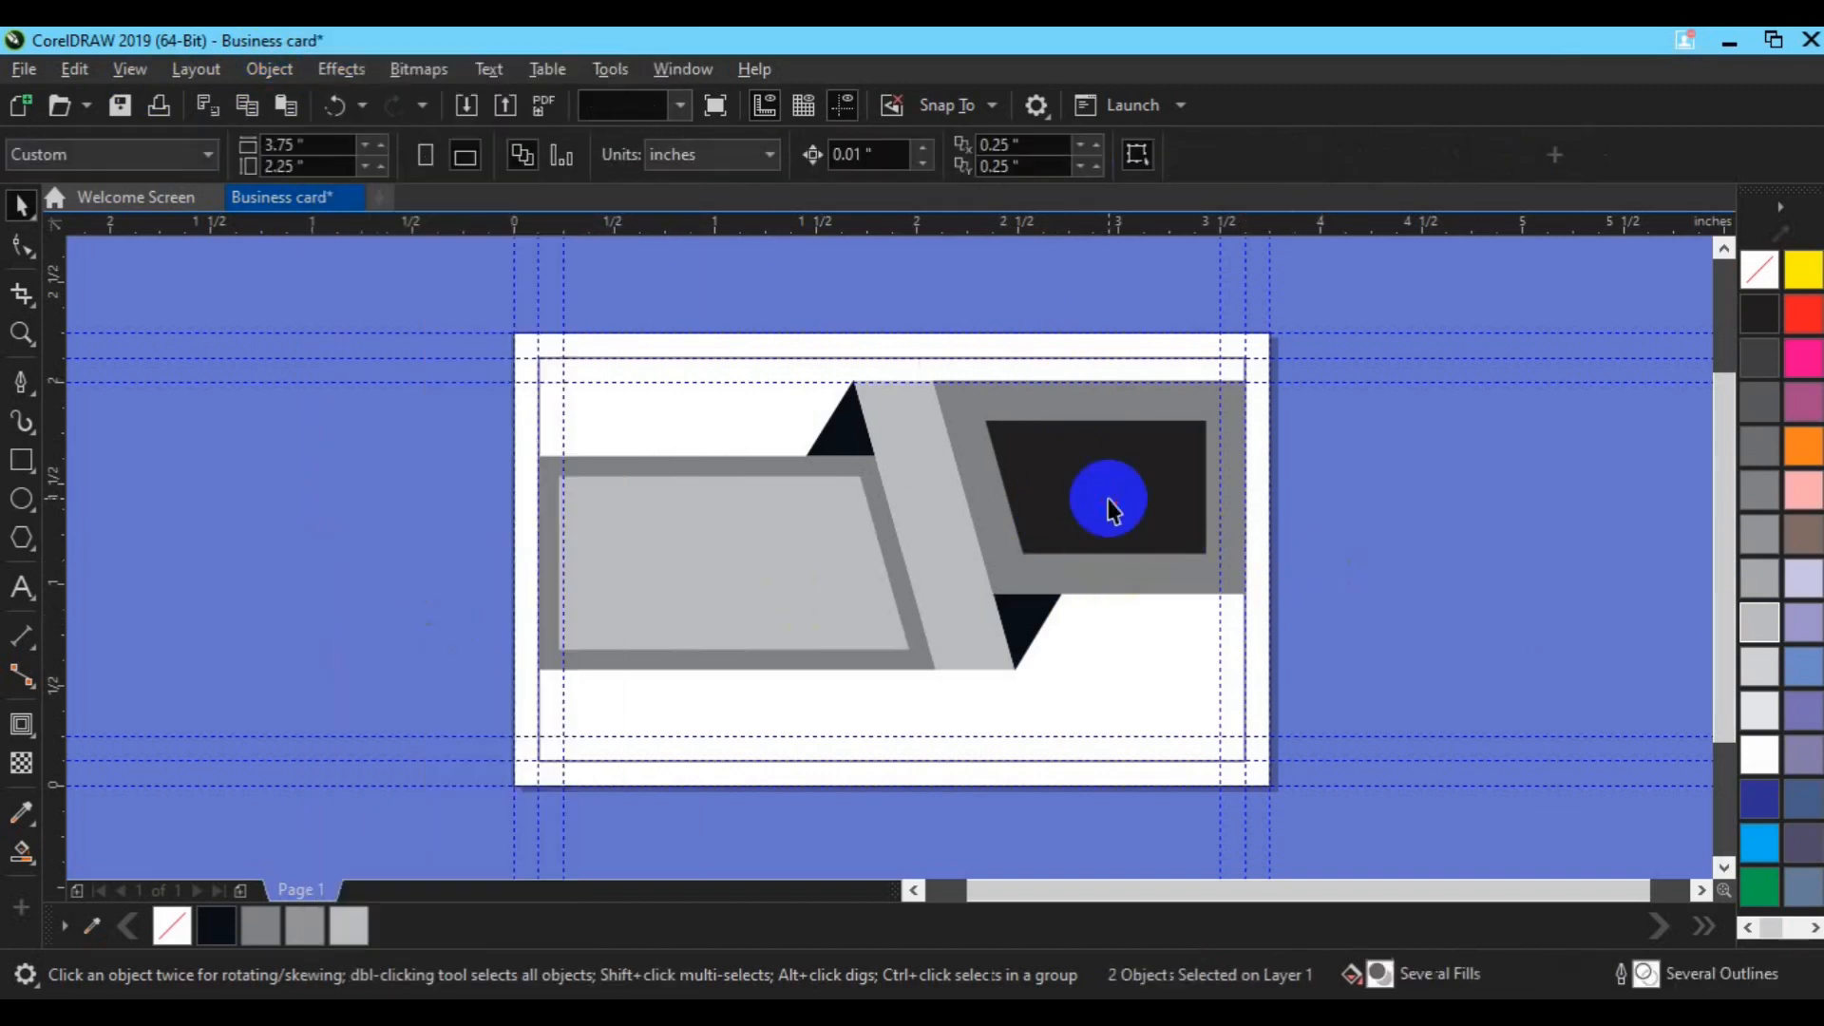
click(1152, 535)
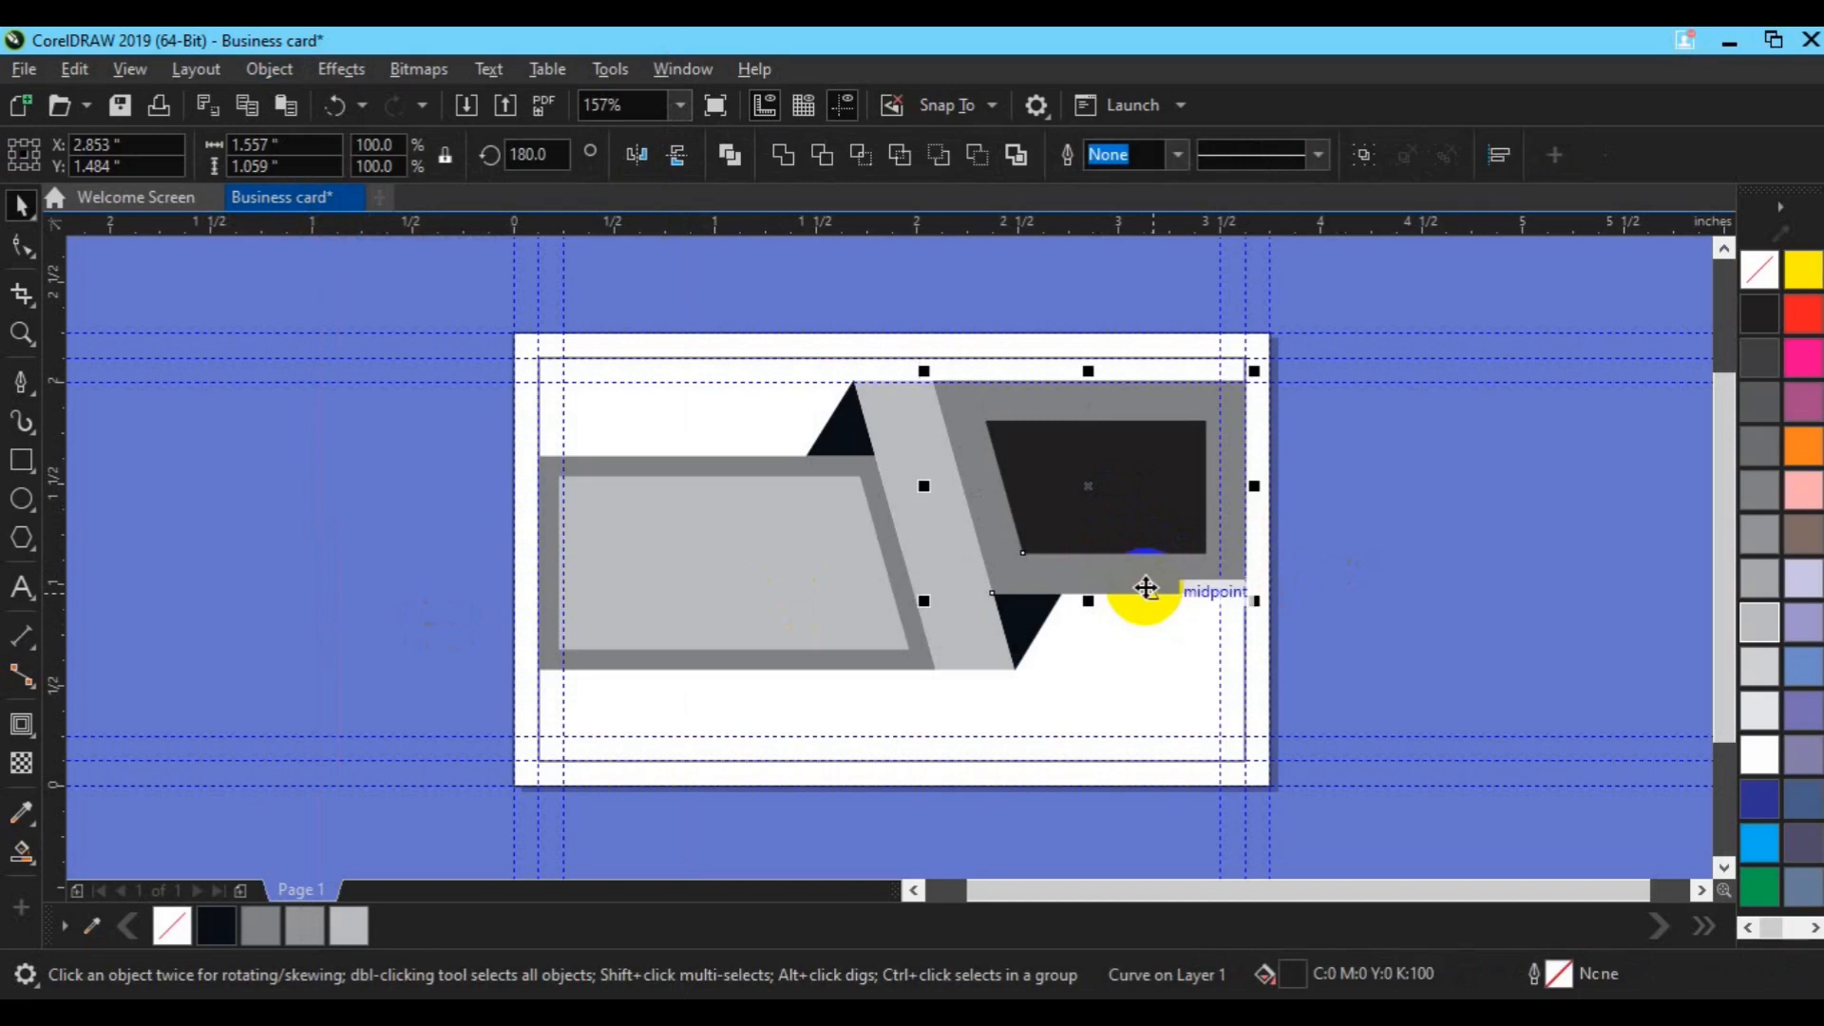
shift+click(1145, 587)
key(r)
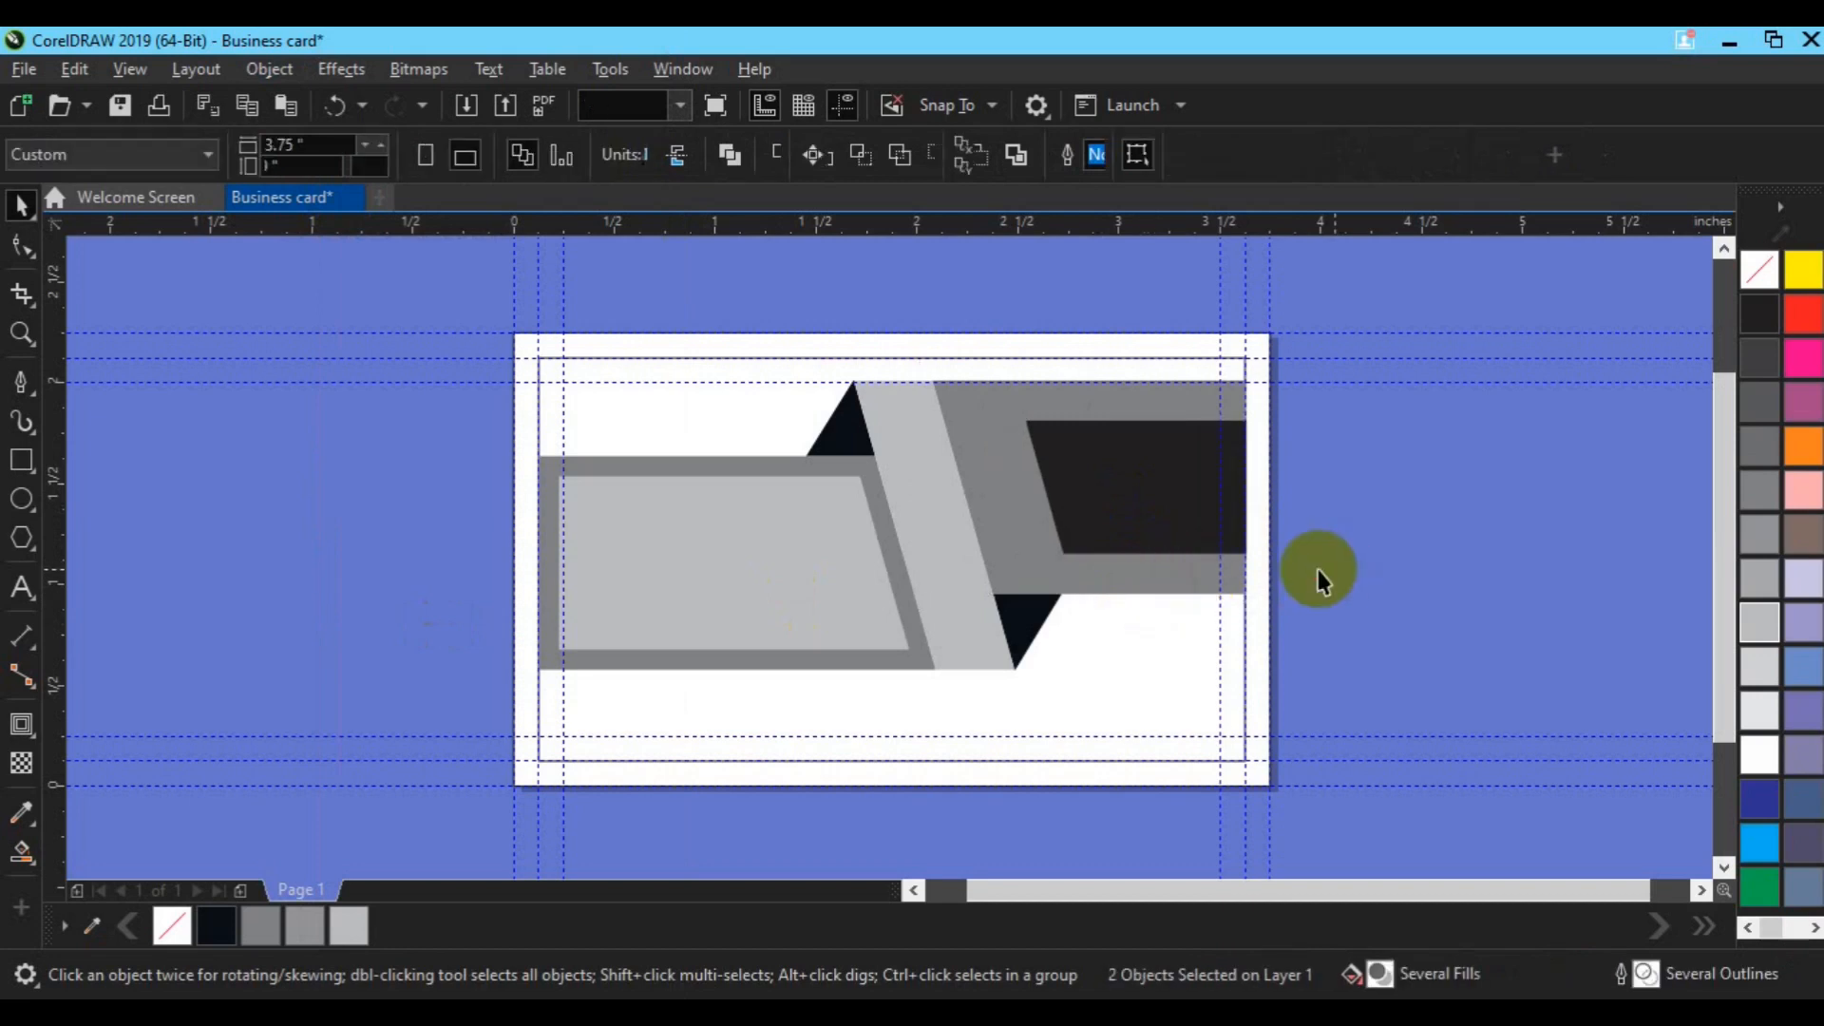
click(1114, 493)
key(c)
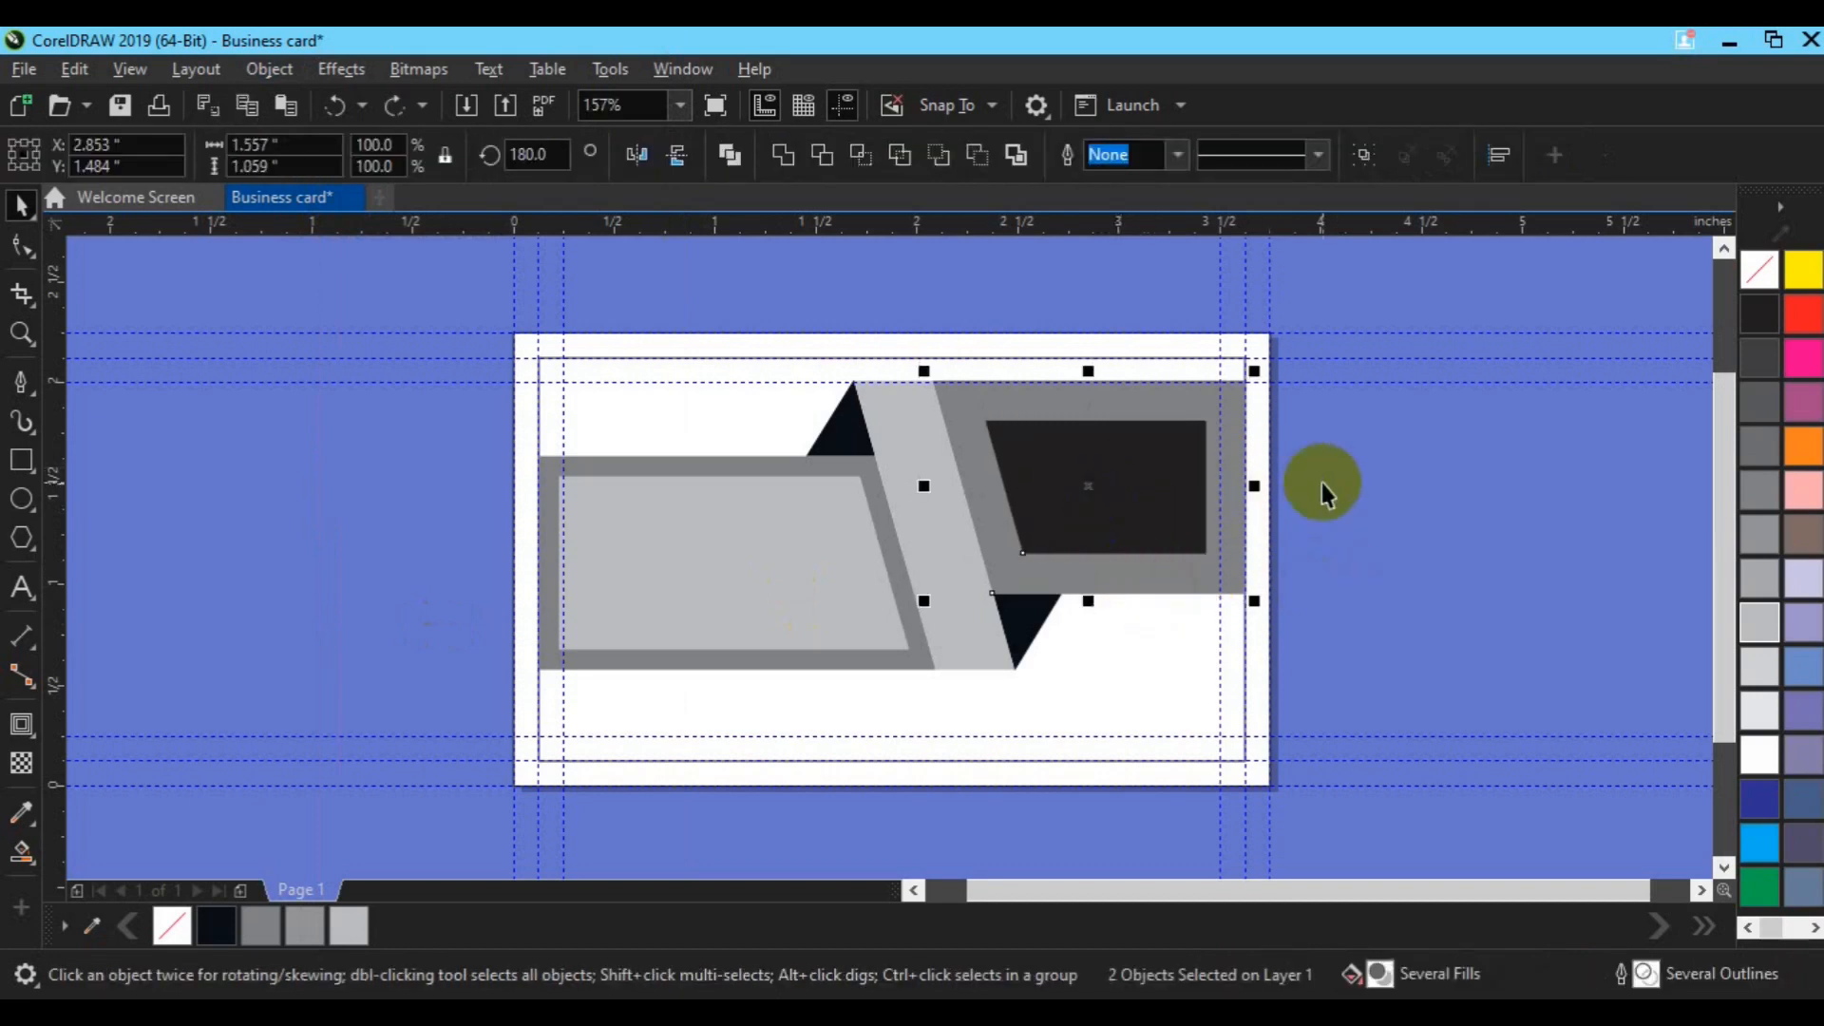
click(1120, 513)
Step: Nudge the dark rectangle's right nodes out until it is flush with the grey frame's right edge
click(21, 254)
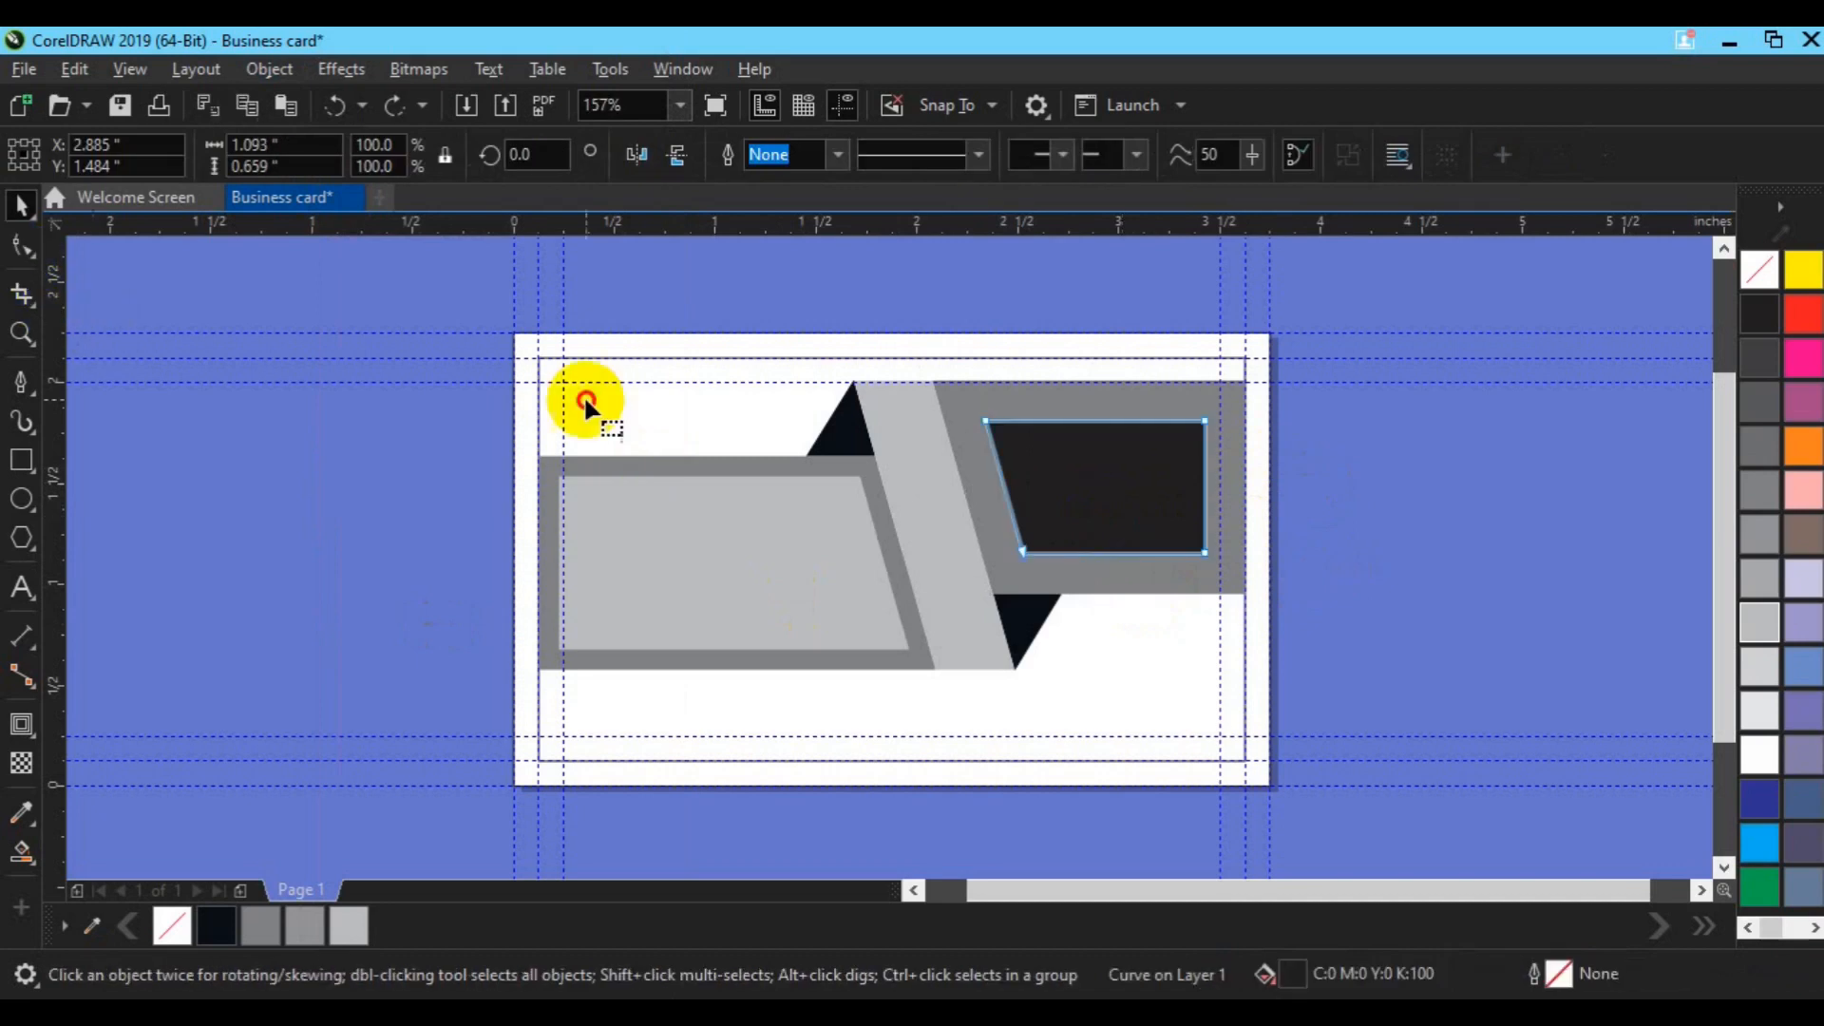
drag(1150, 313, 1245, 573)
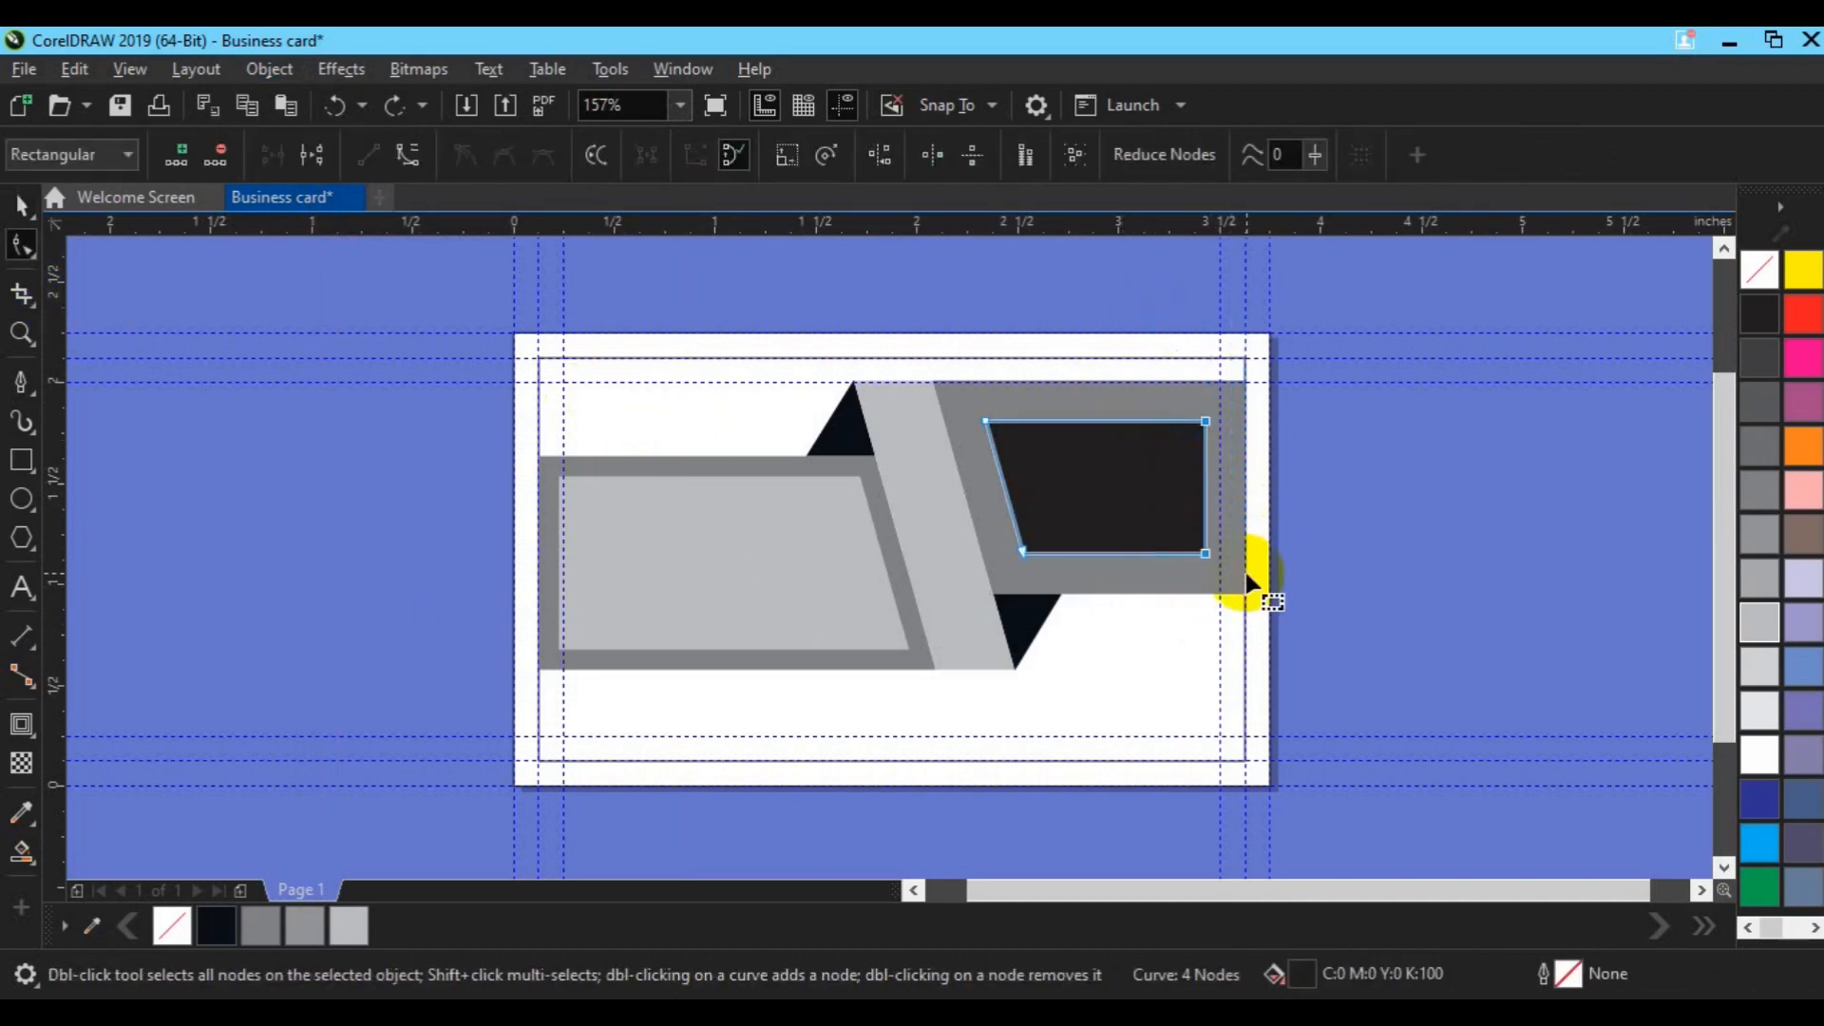
key(Right)
key(Right)
key(Right)
key(Right)
key(Right)
key(Right)
key(Right)
key(Right)
key(Right)
key(Right)
key(Right)
key(Right)
key(Right)
key(Right)
key(Right)
key(Right)
key(Right)
key(Right)
key(Right)
key(Right)
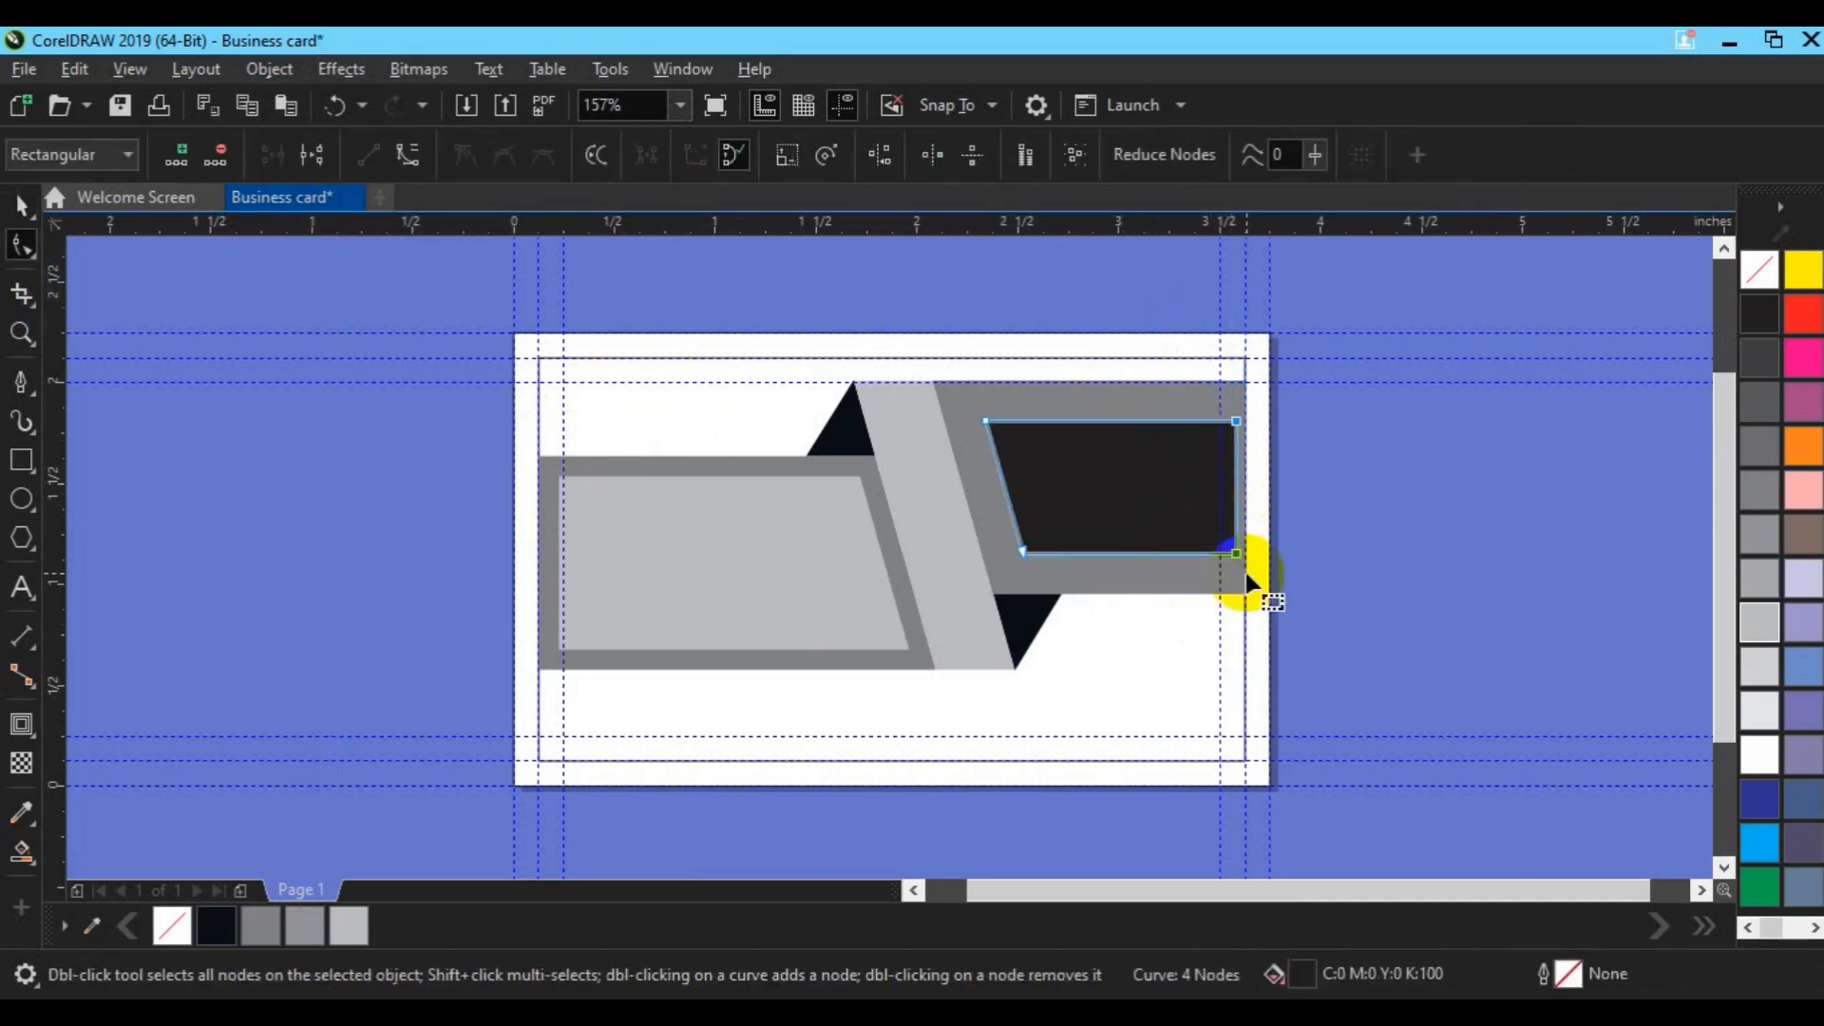
key(space)
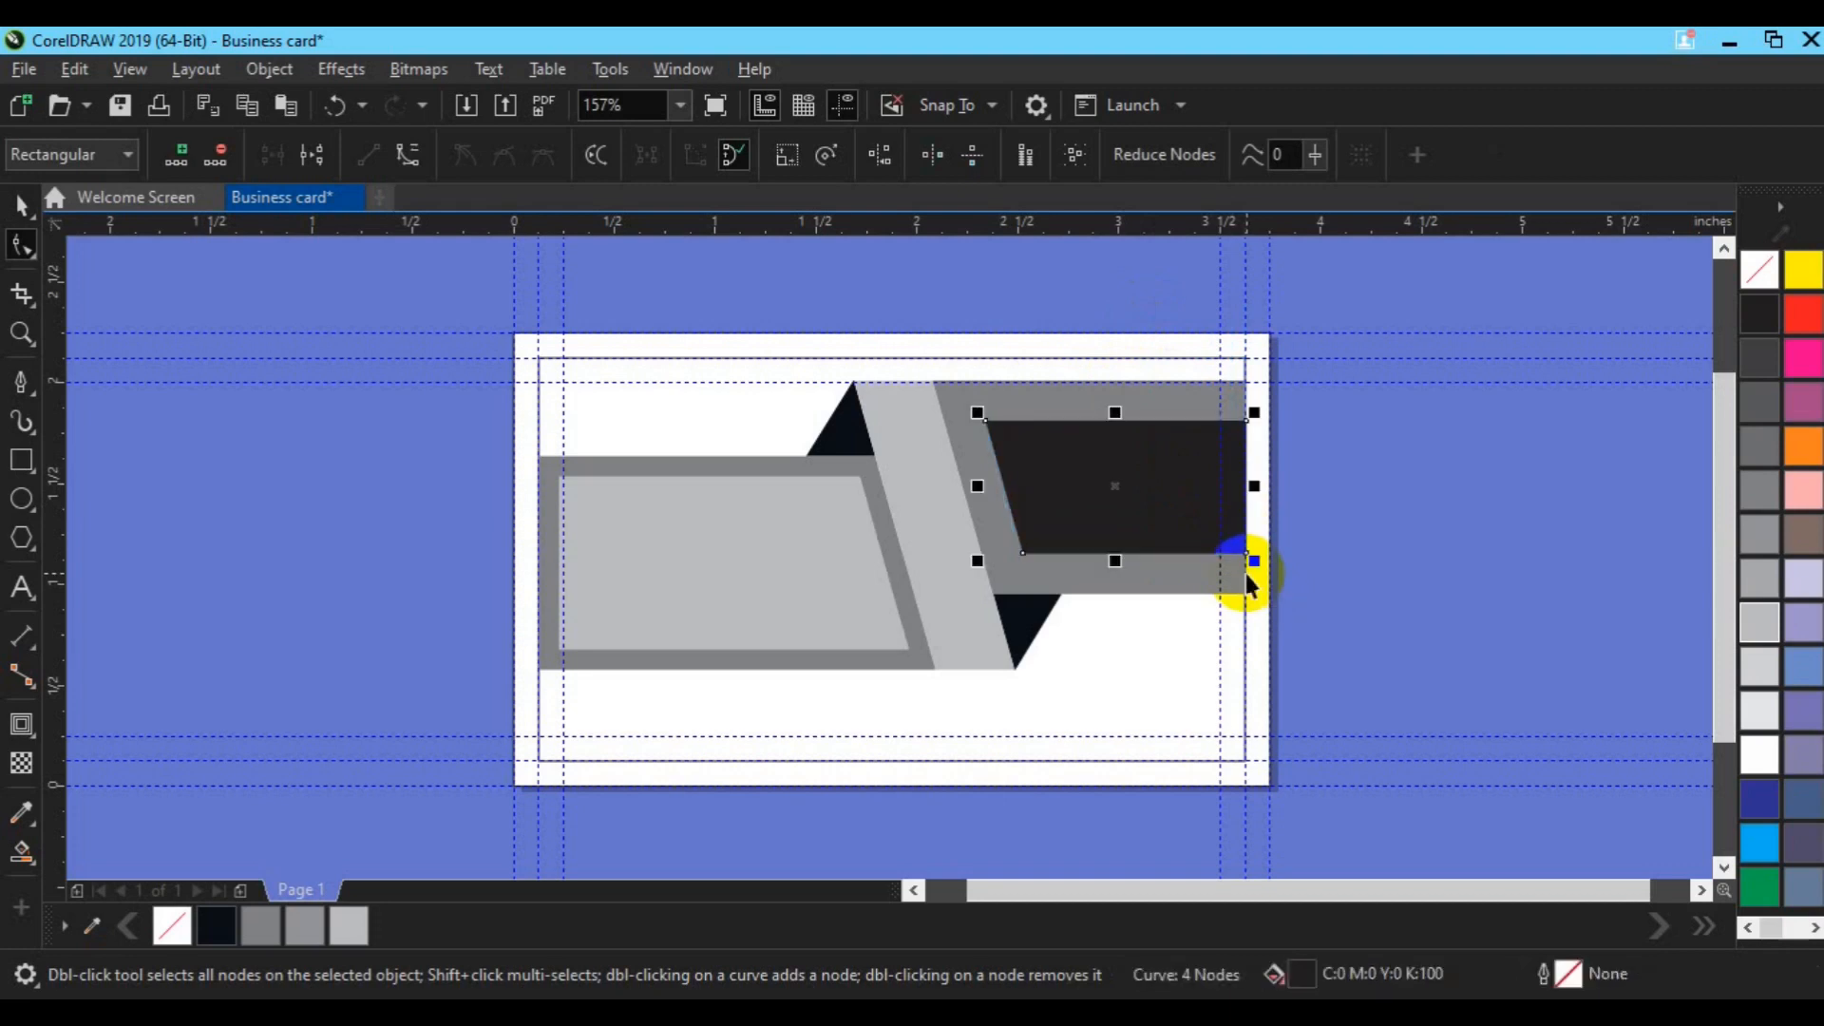
click(794, 593)
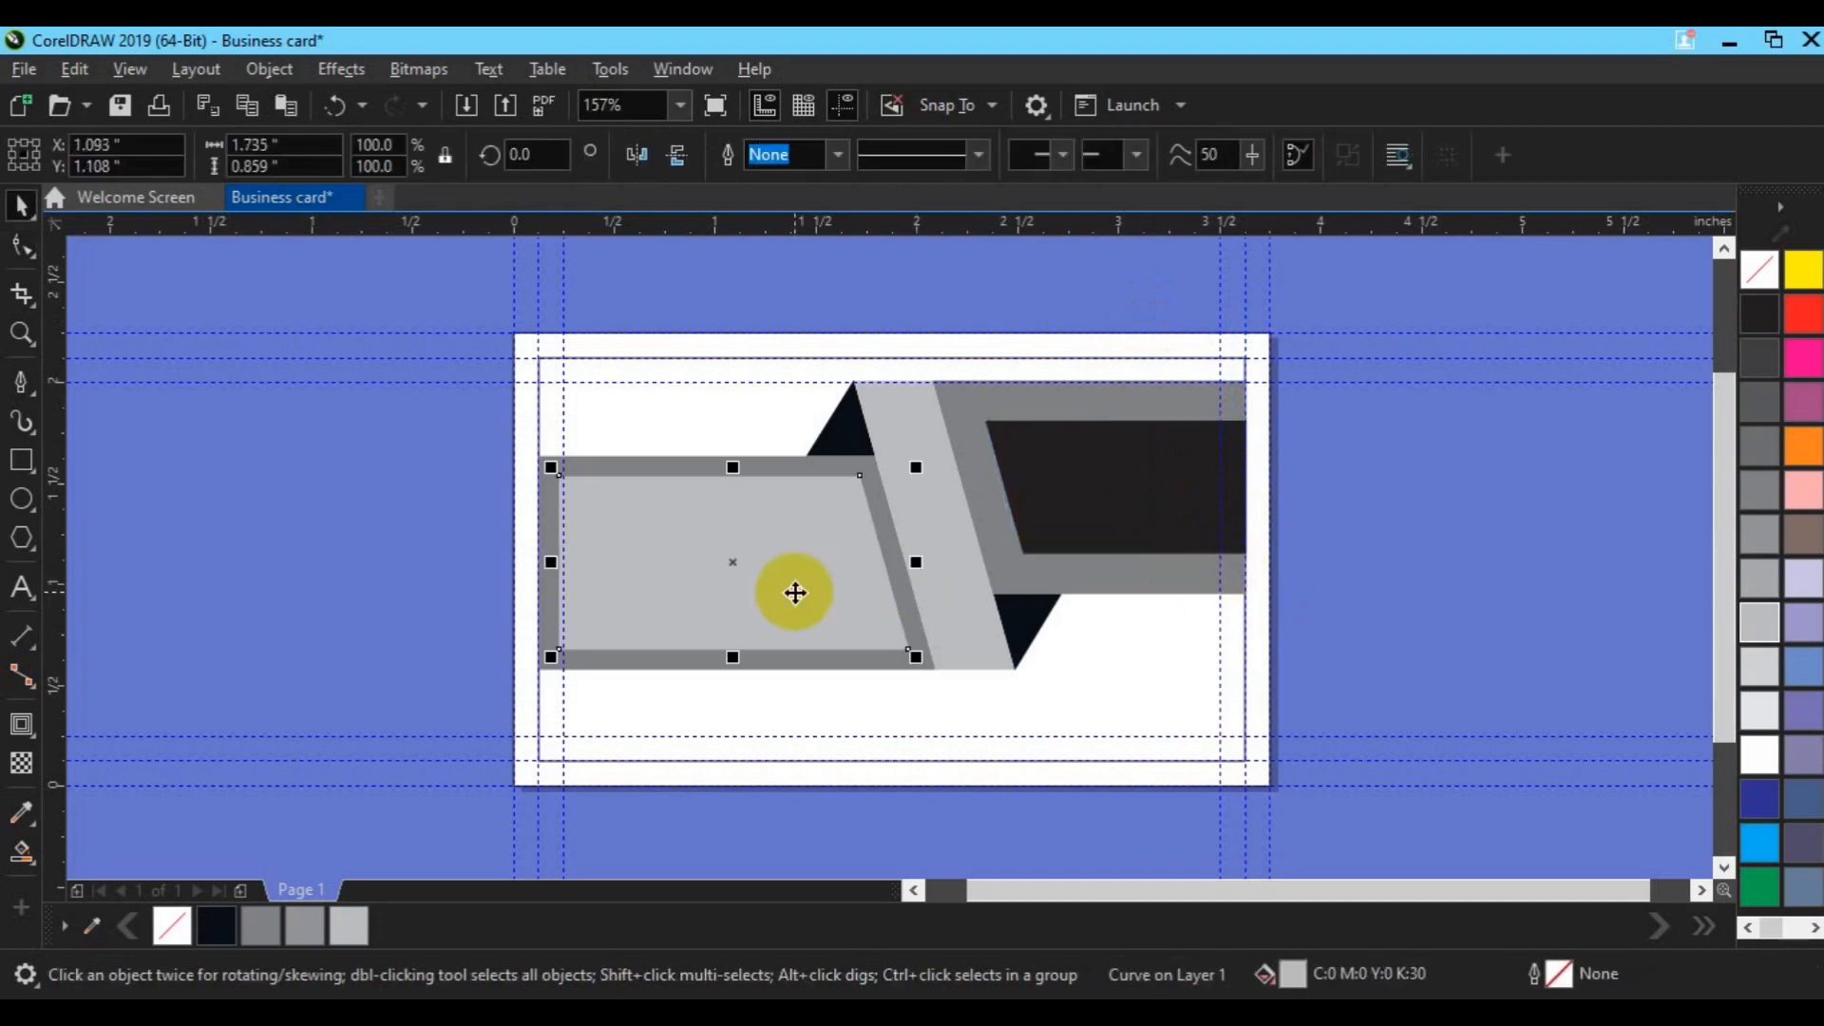
click(427, 488)
drag(314, 330, 1250, 726)
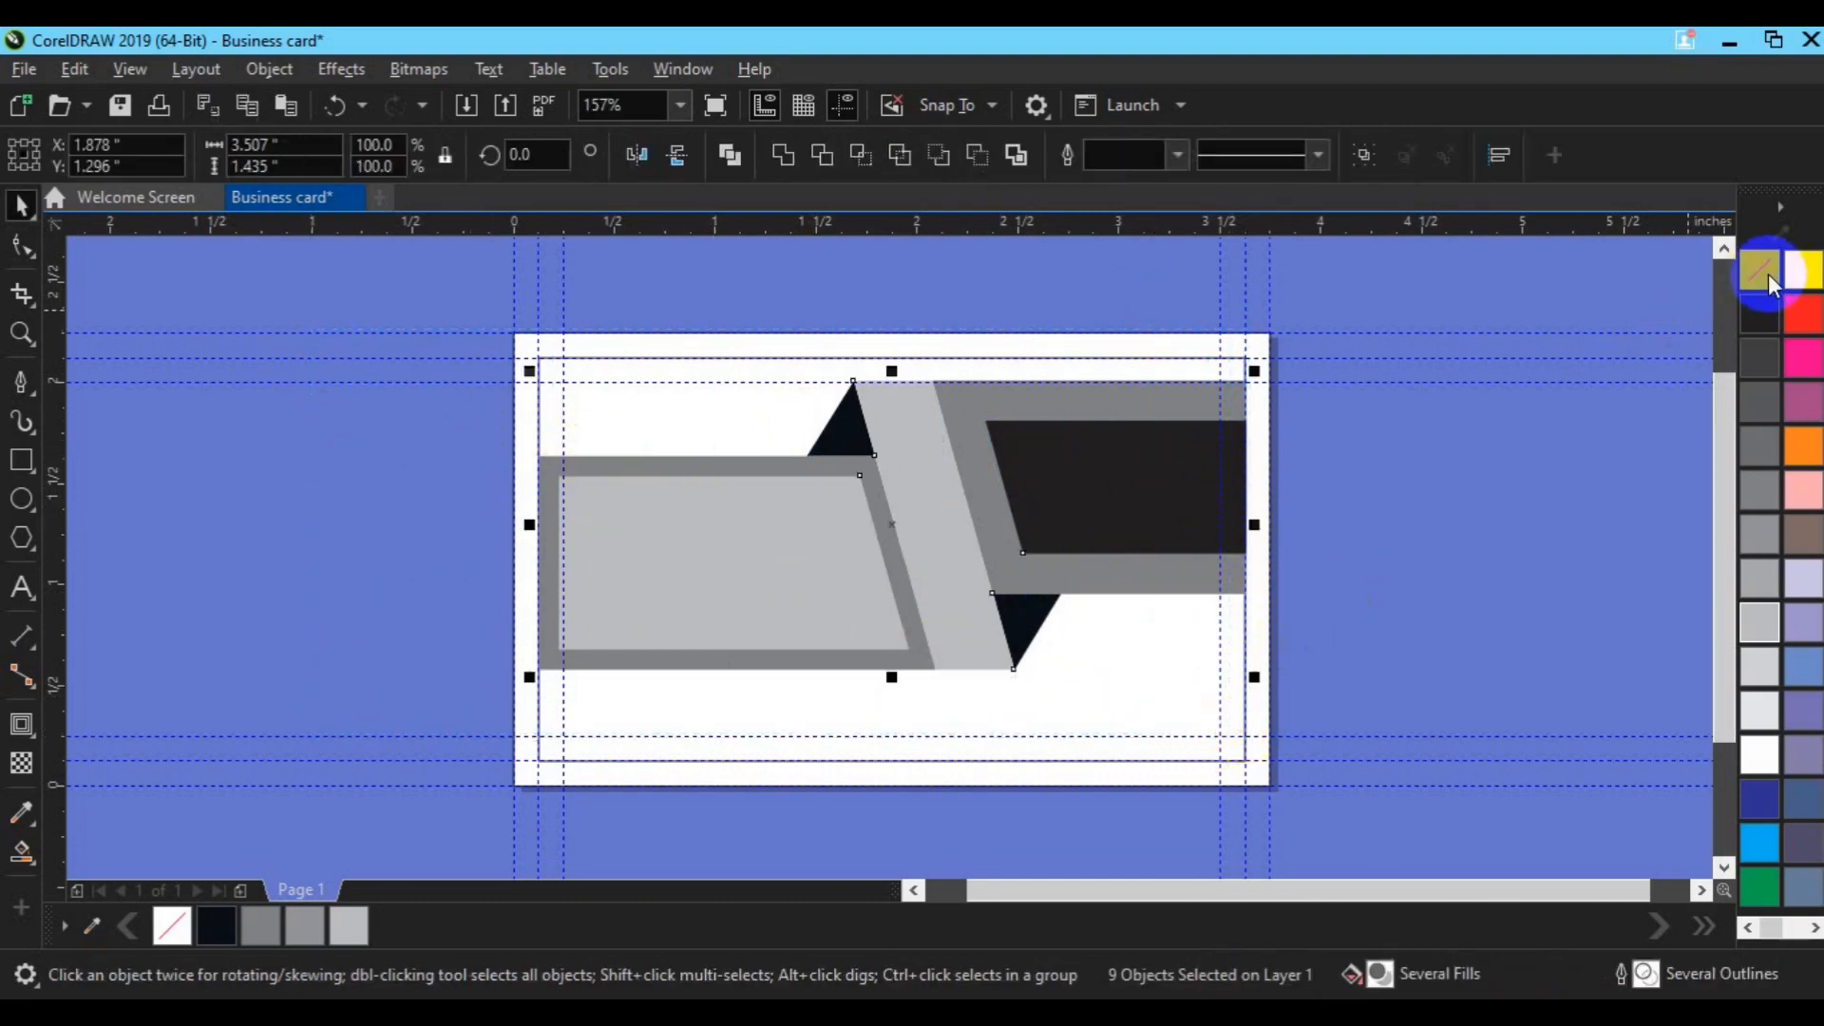
Step: Nudge the left and centre panel shapes up slightly
click(1462, 450)
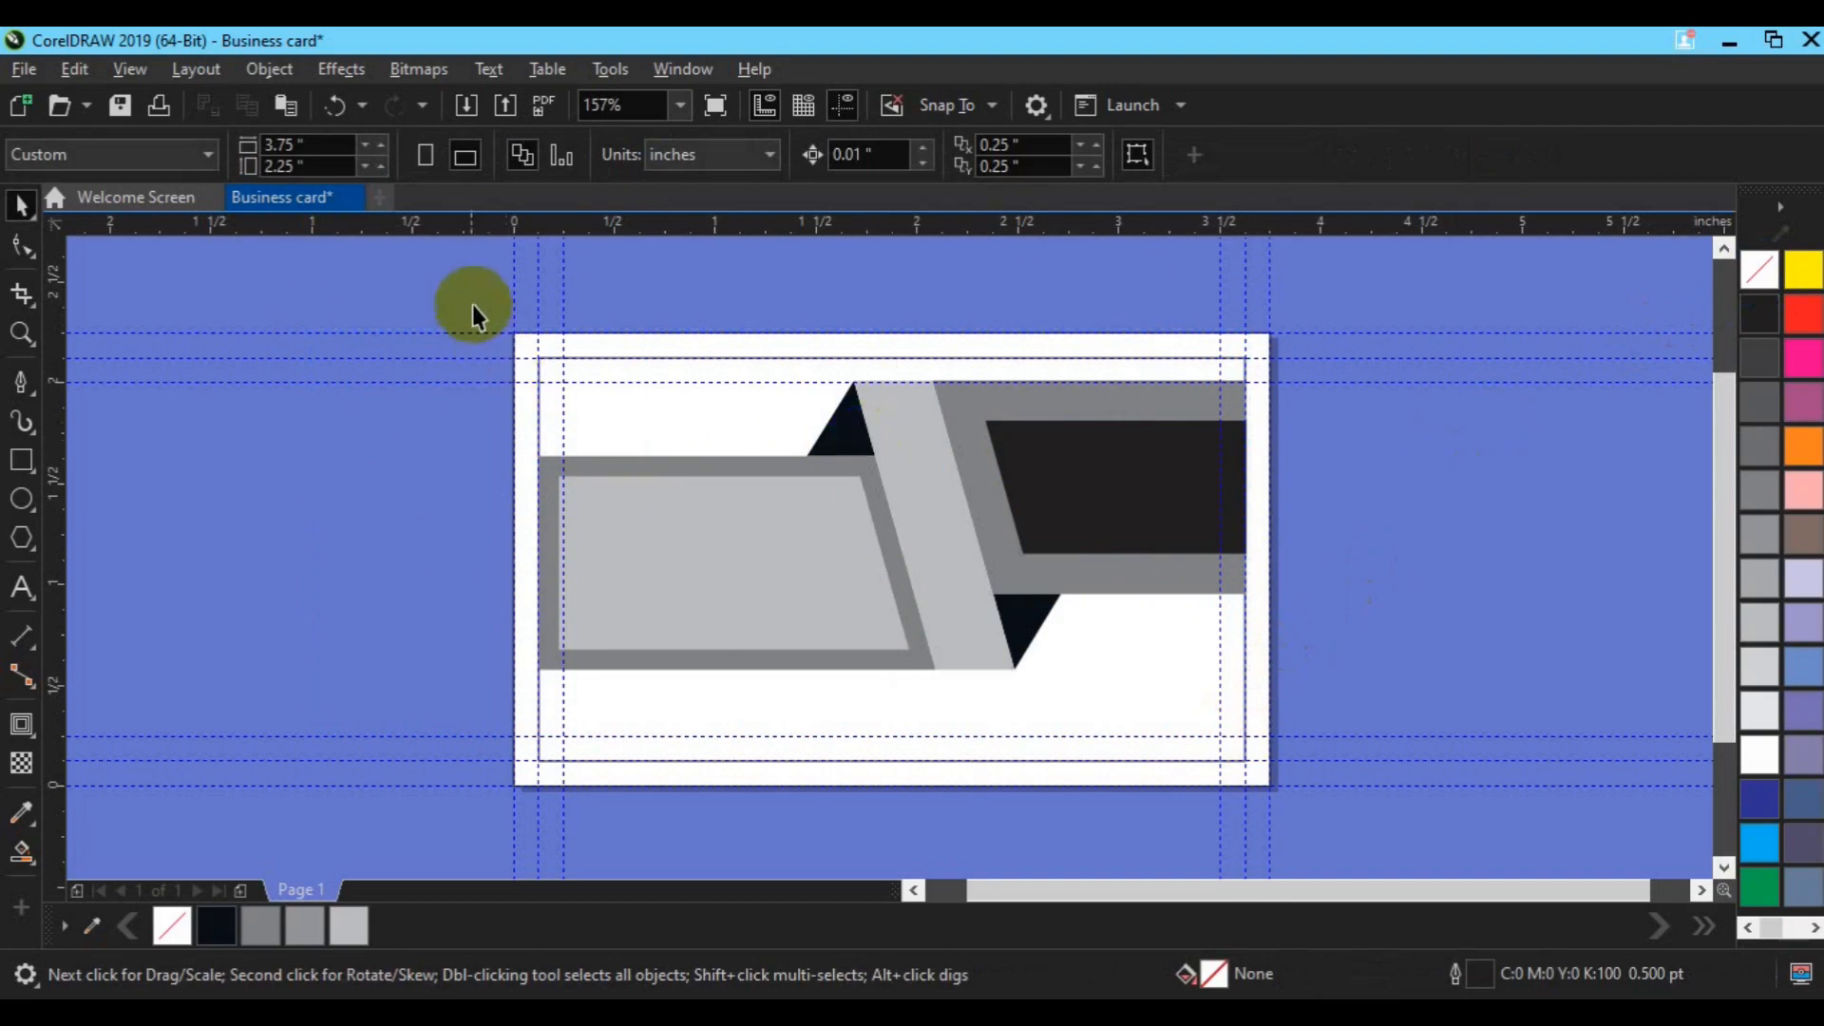
drag(468, 299, 1241, 716)
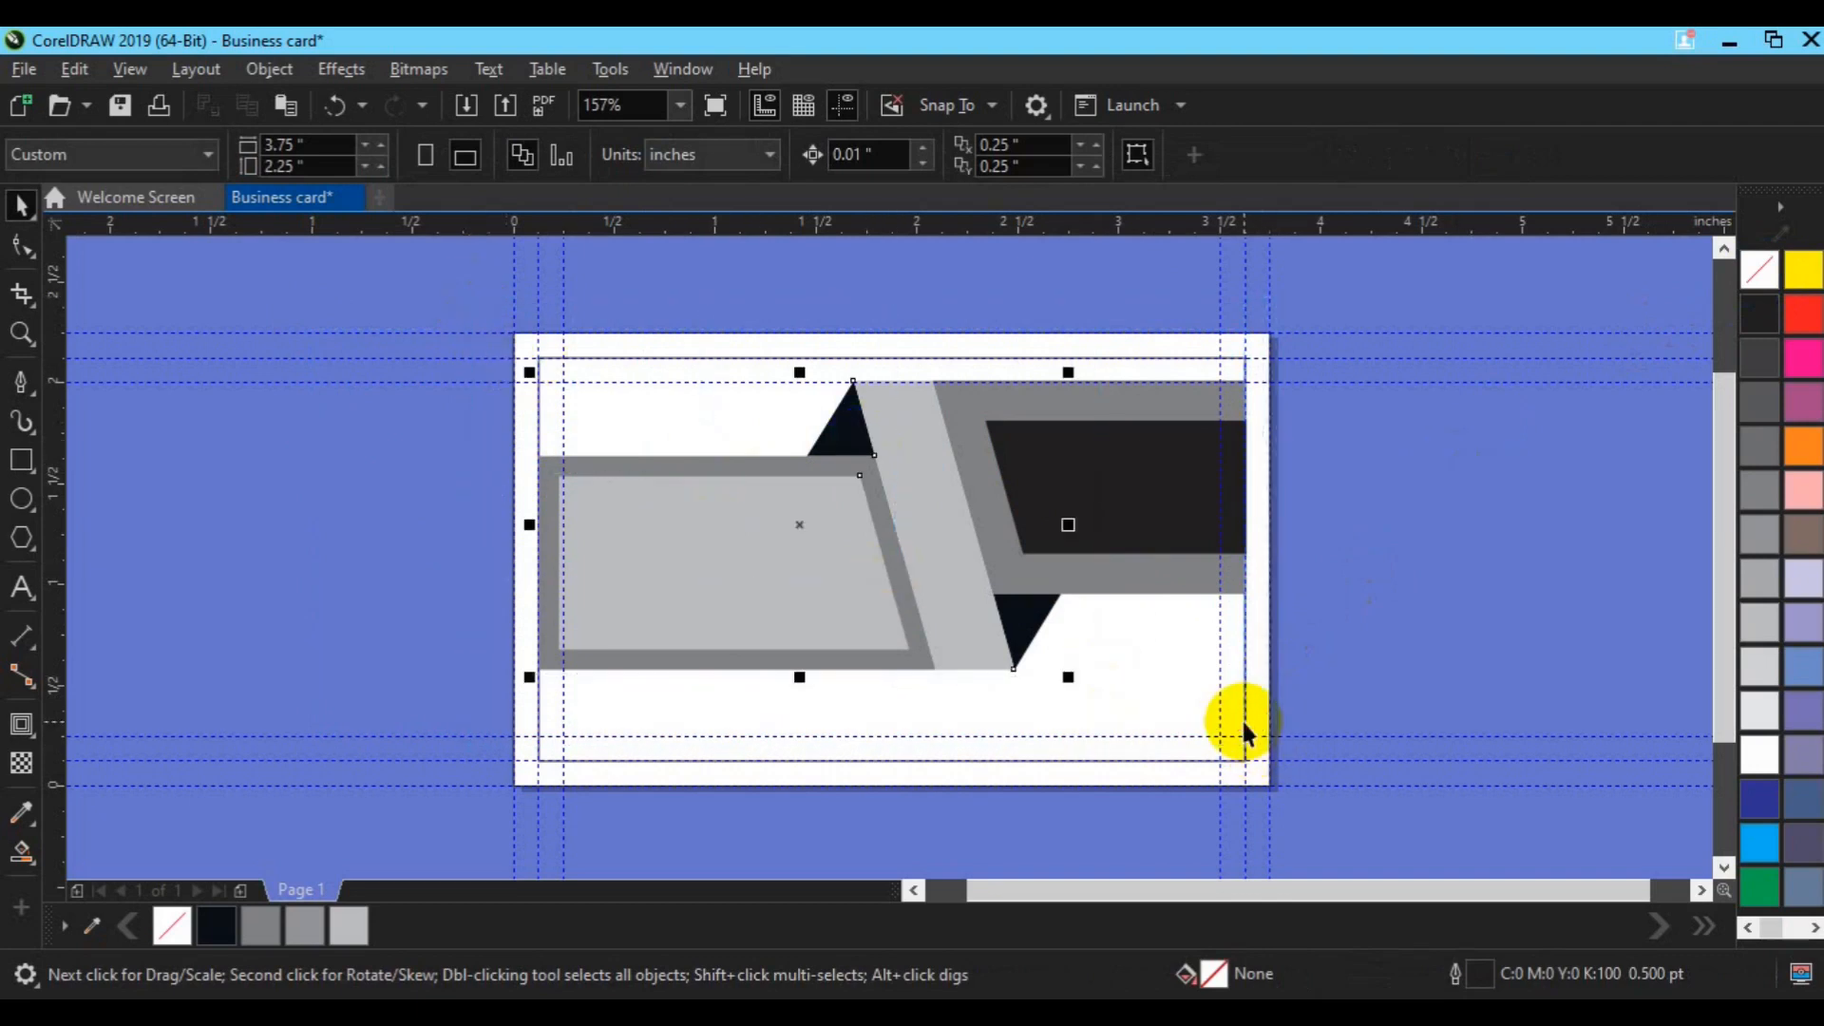
key(Down)
key(Down)
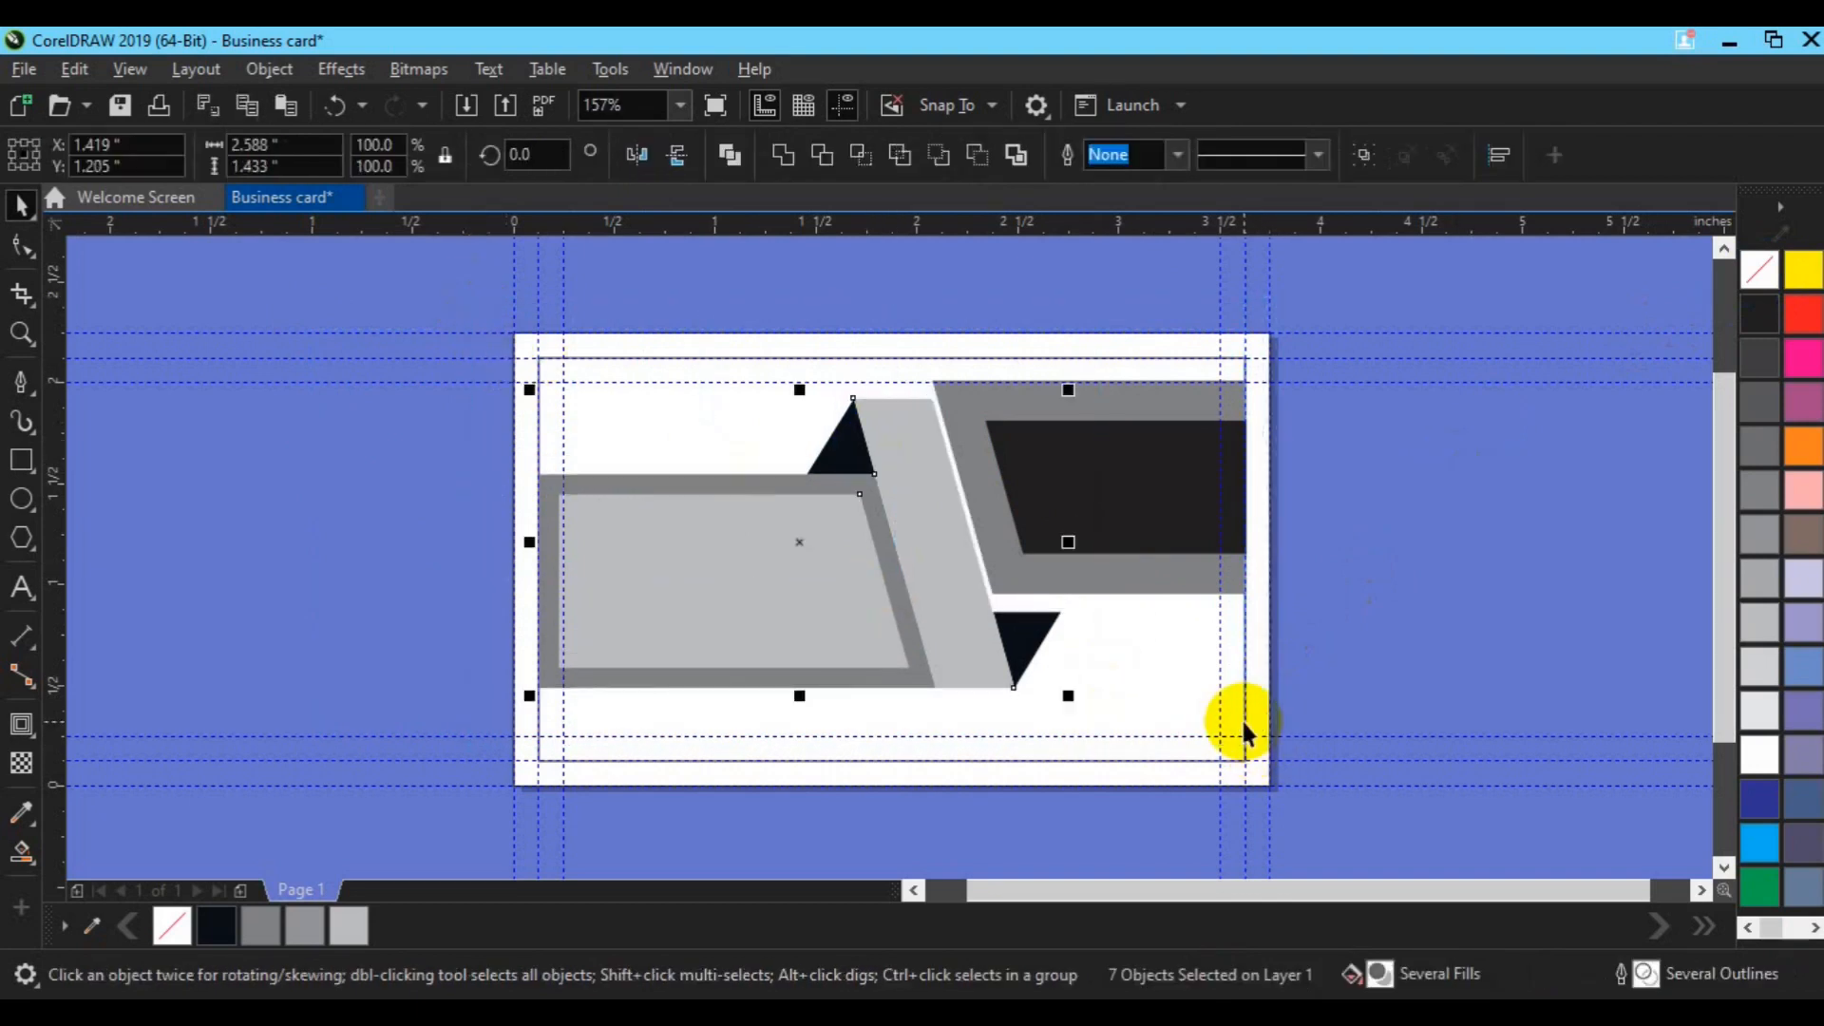
key(Up)
key(Up)
key(Up)
key(Up)
key(Up)
key(Up)
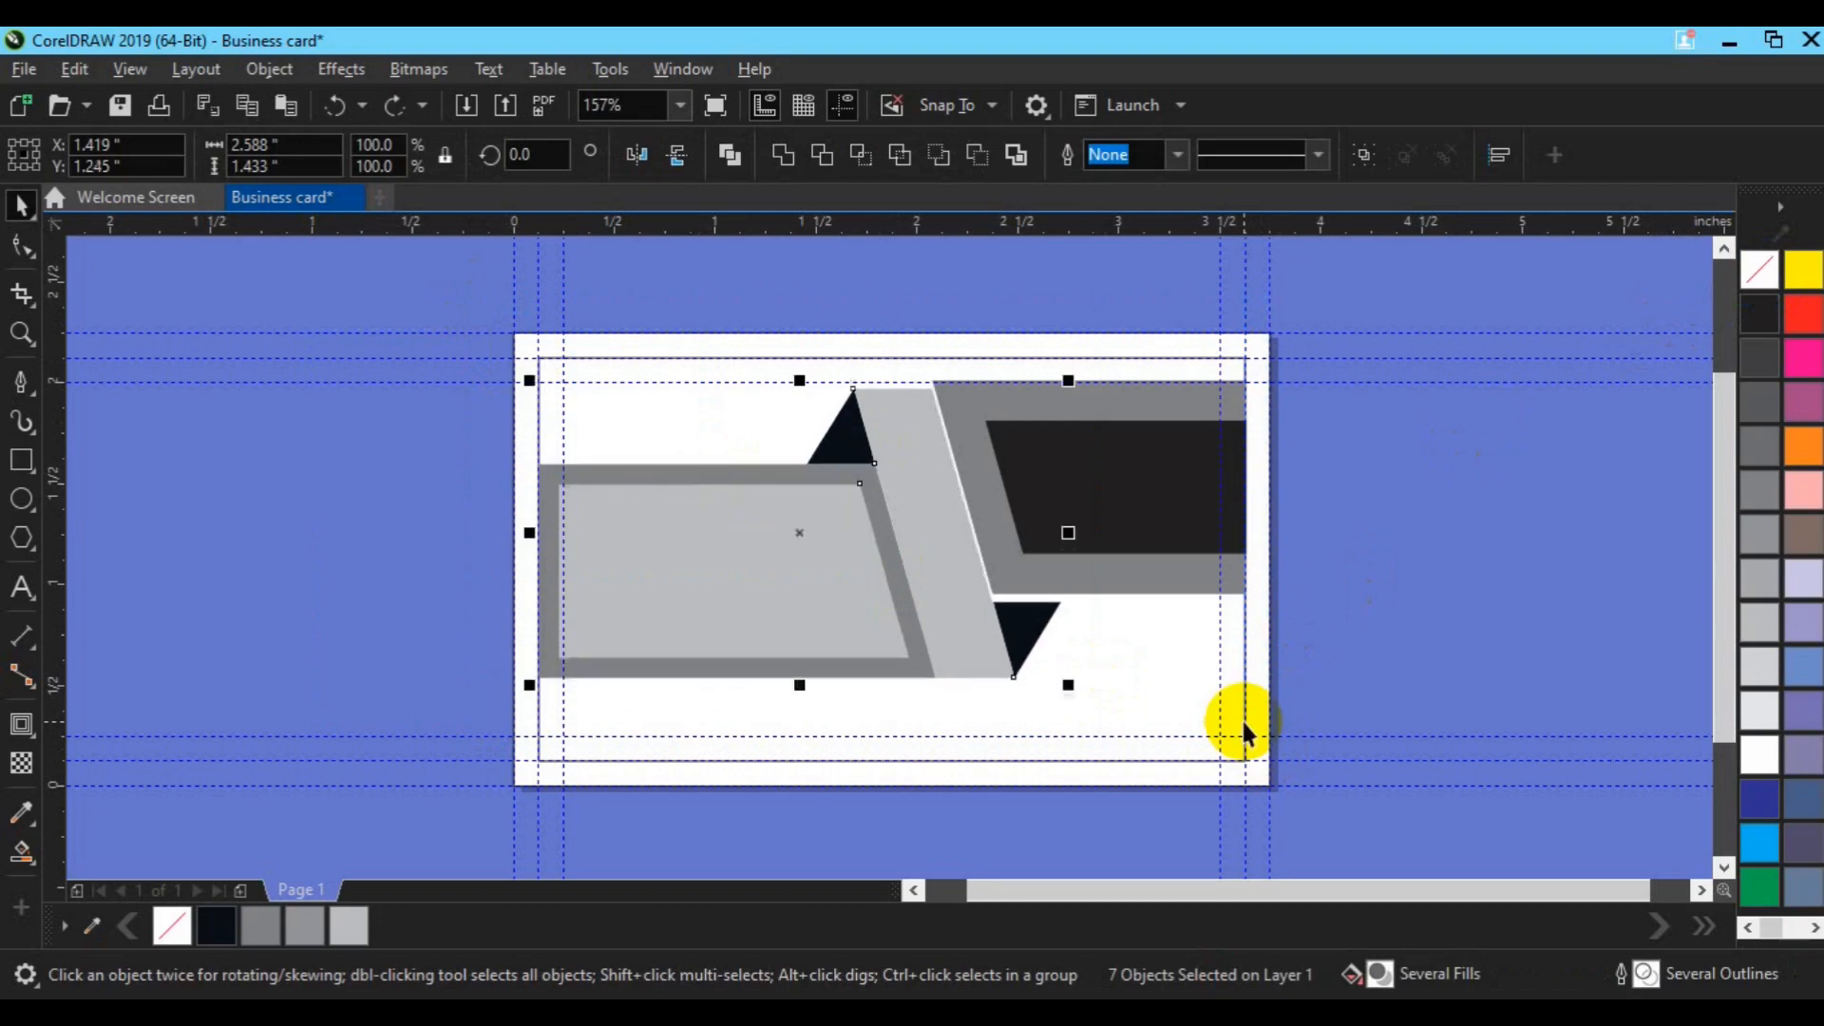
key(Up)
key(Up)
click(1240, 716)
key(ctrl+a)
Step: Move the seven dark and grey panel shapes lower on the card
click(1140, 533)
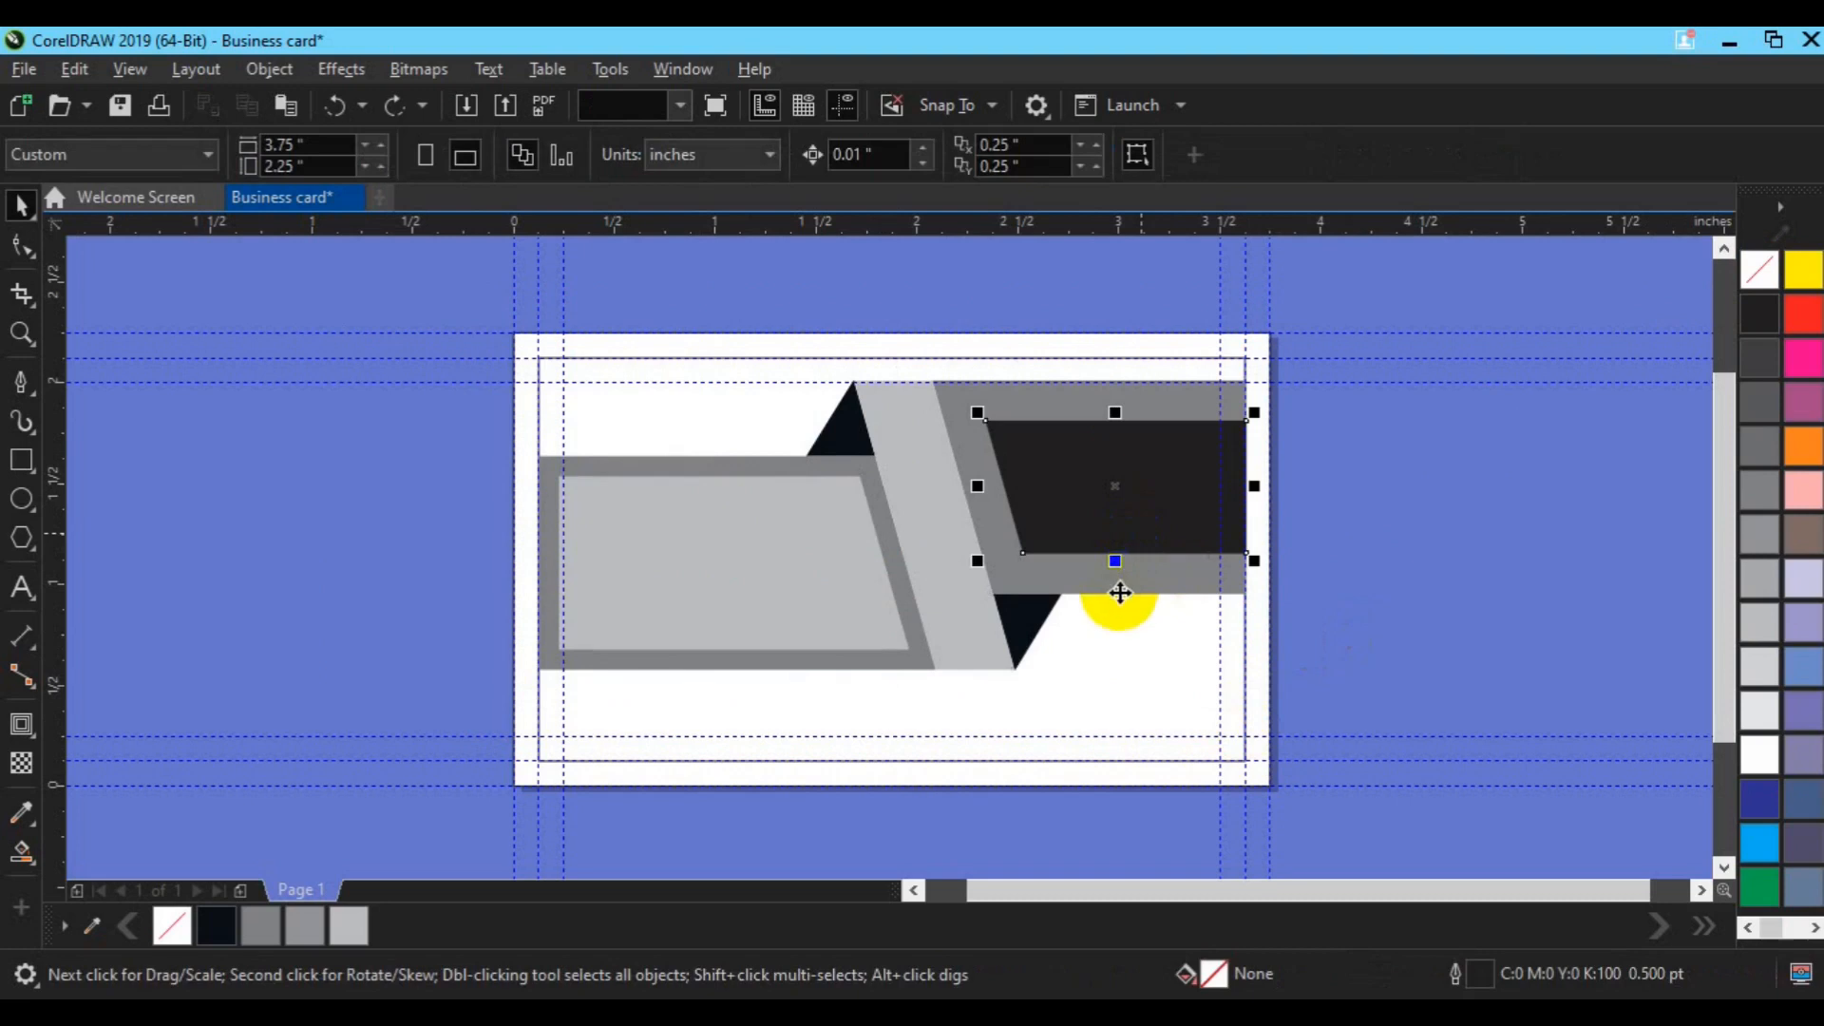
shift+click(1028, 622)
shift+click(852, 454)
shift+click(750, 579)
shift+click(611, 501)
shift+click(545, 496)
shift+click(546, 495)
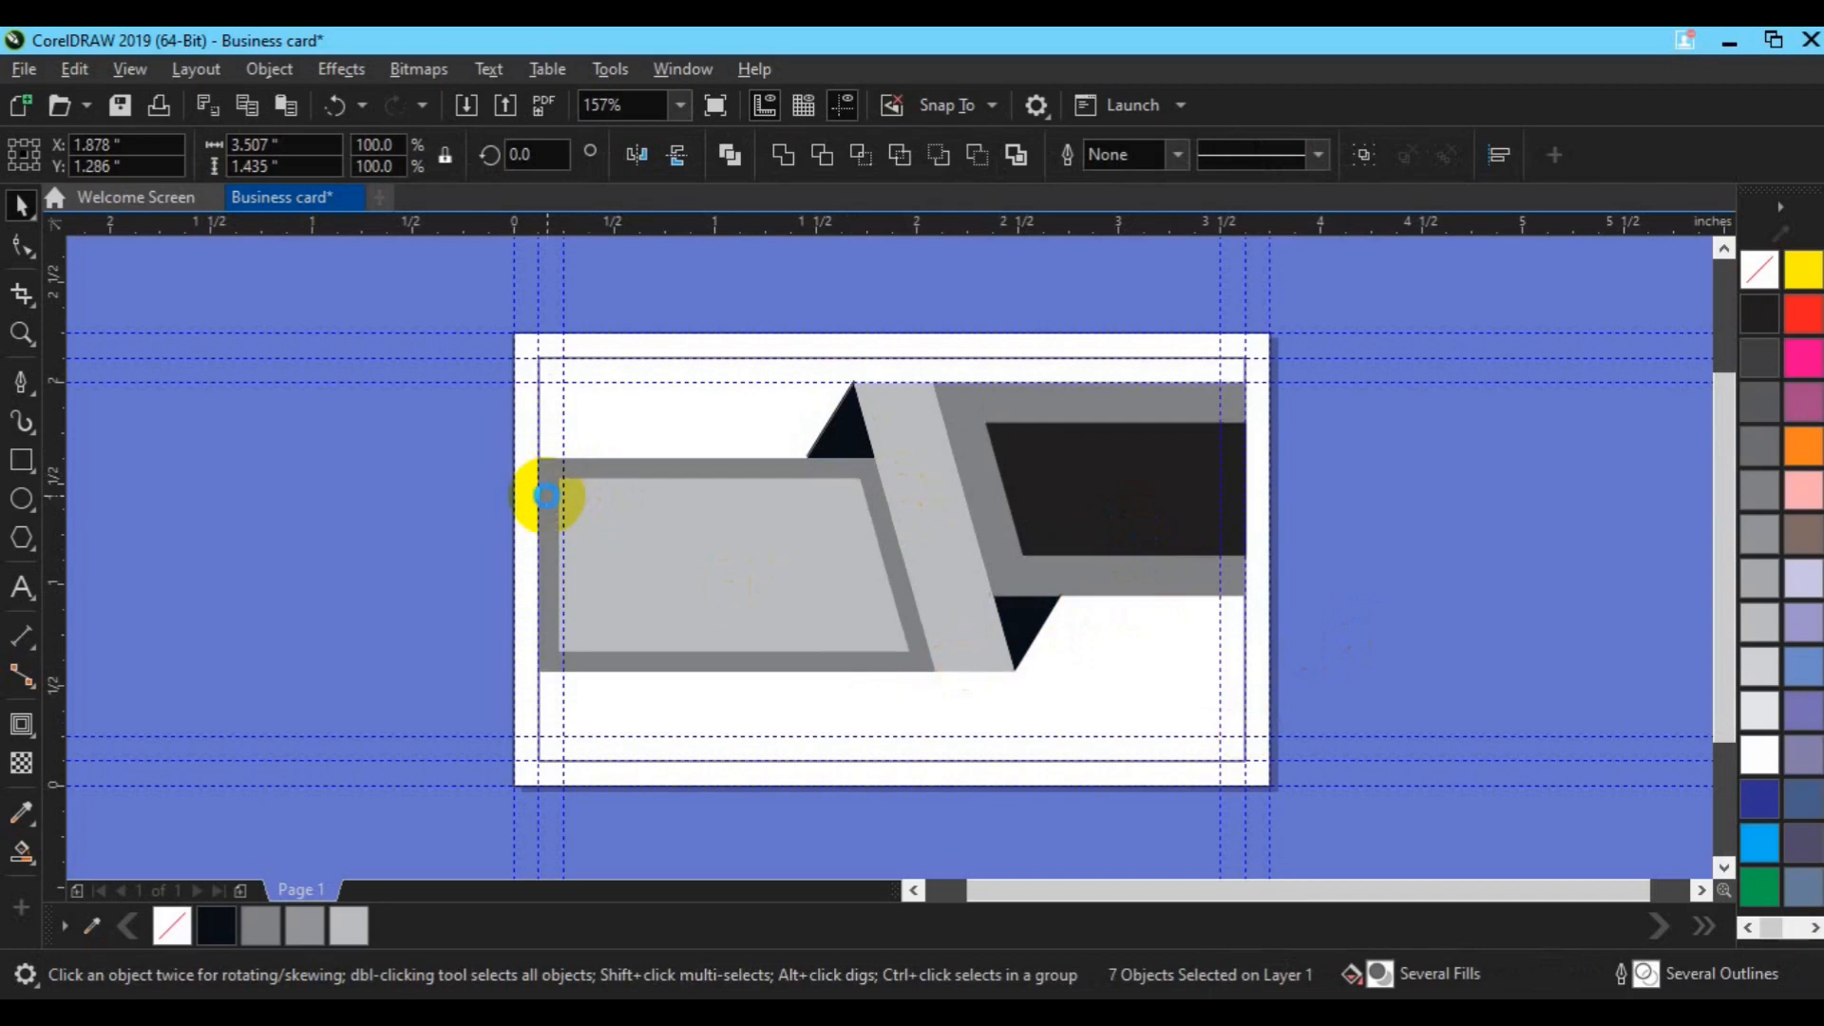
drag(546, 495, 549, 505)
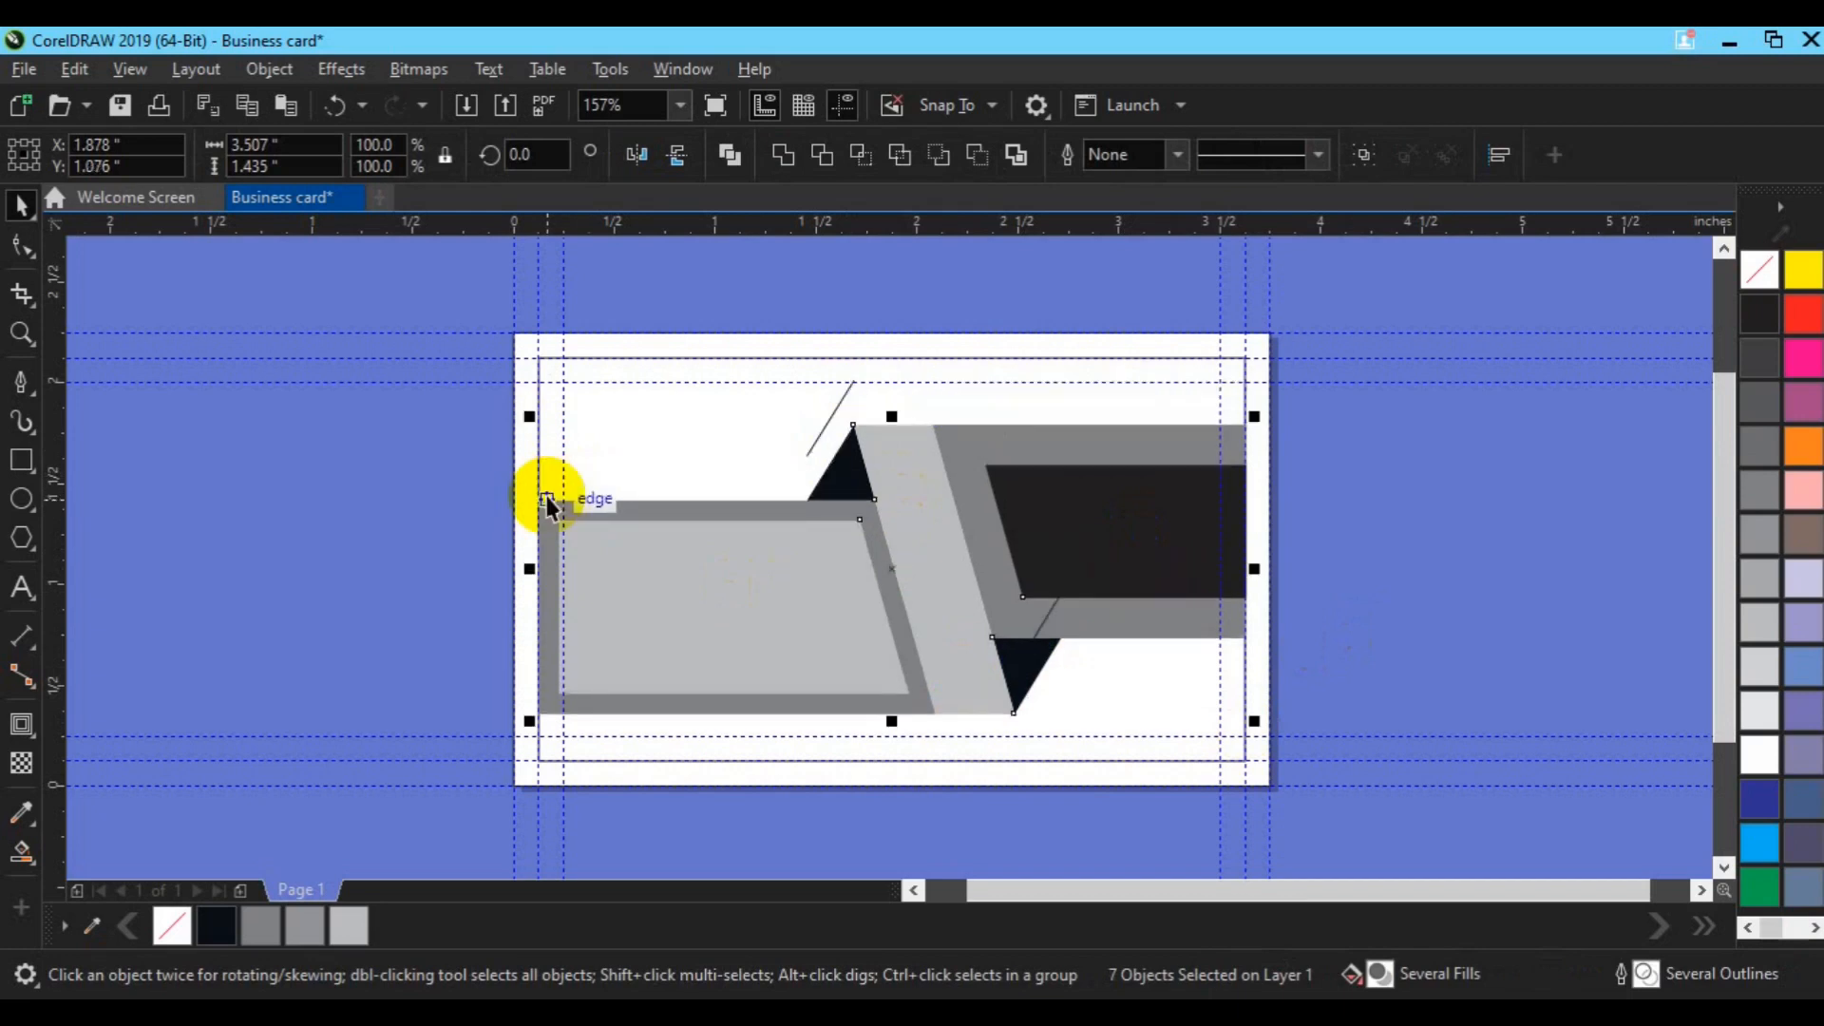
Step: Remove the outlines from the panel shapes across the card
click(1035, 519)
click(1040, 640)
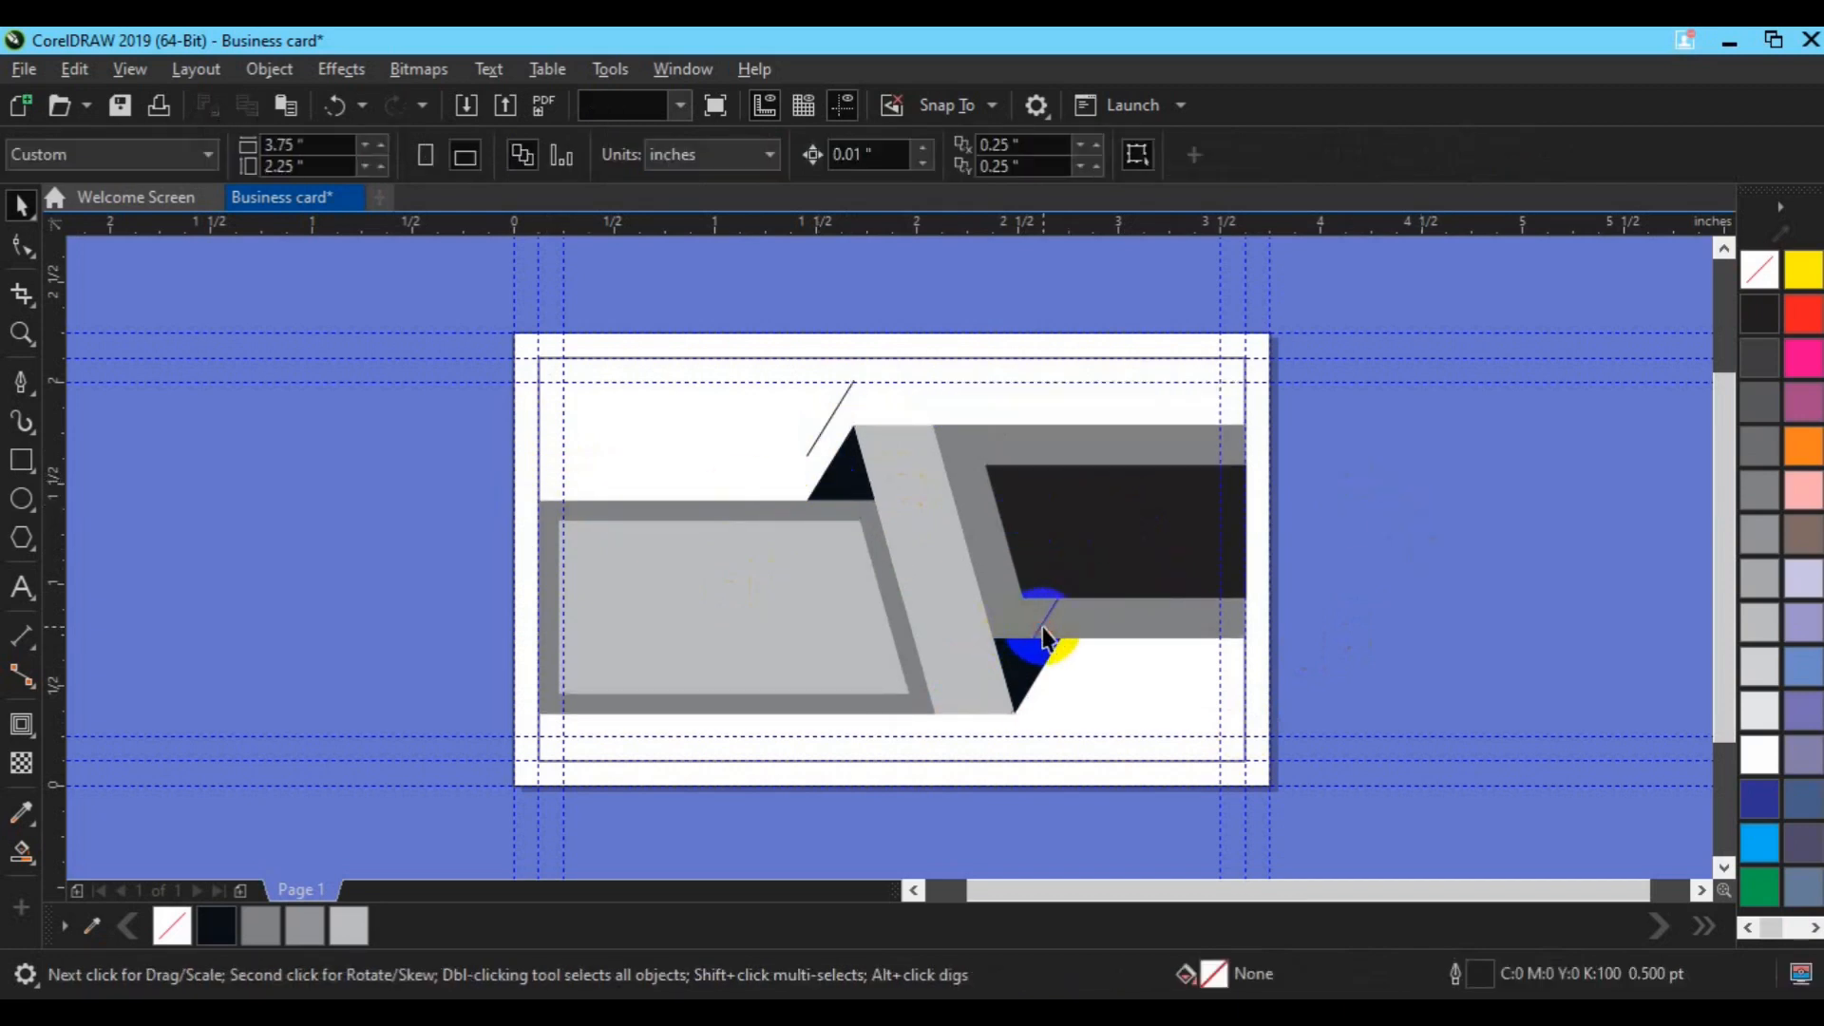
click(1044, 638)
click(822, 425)
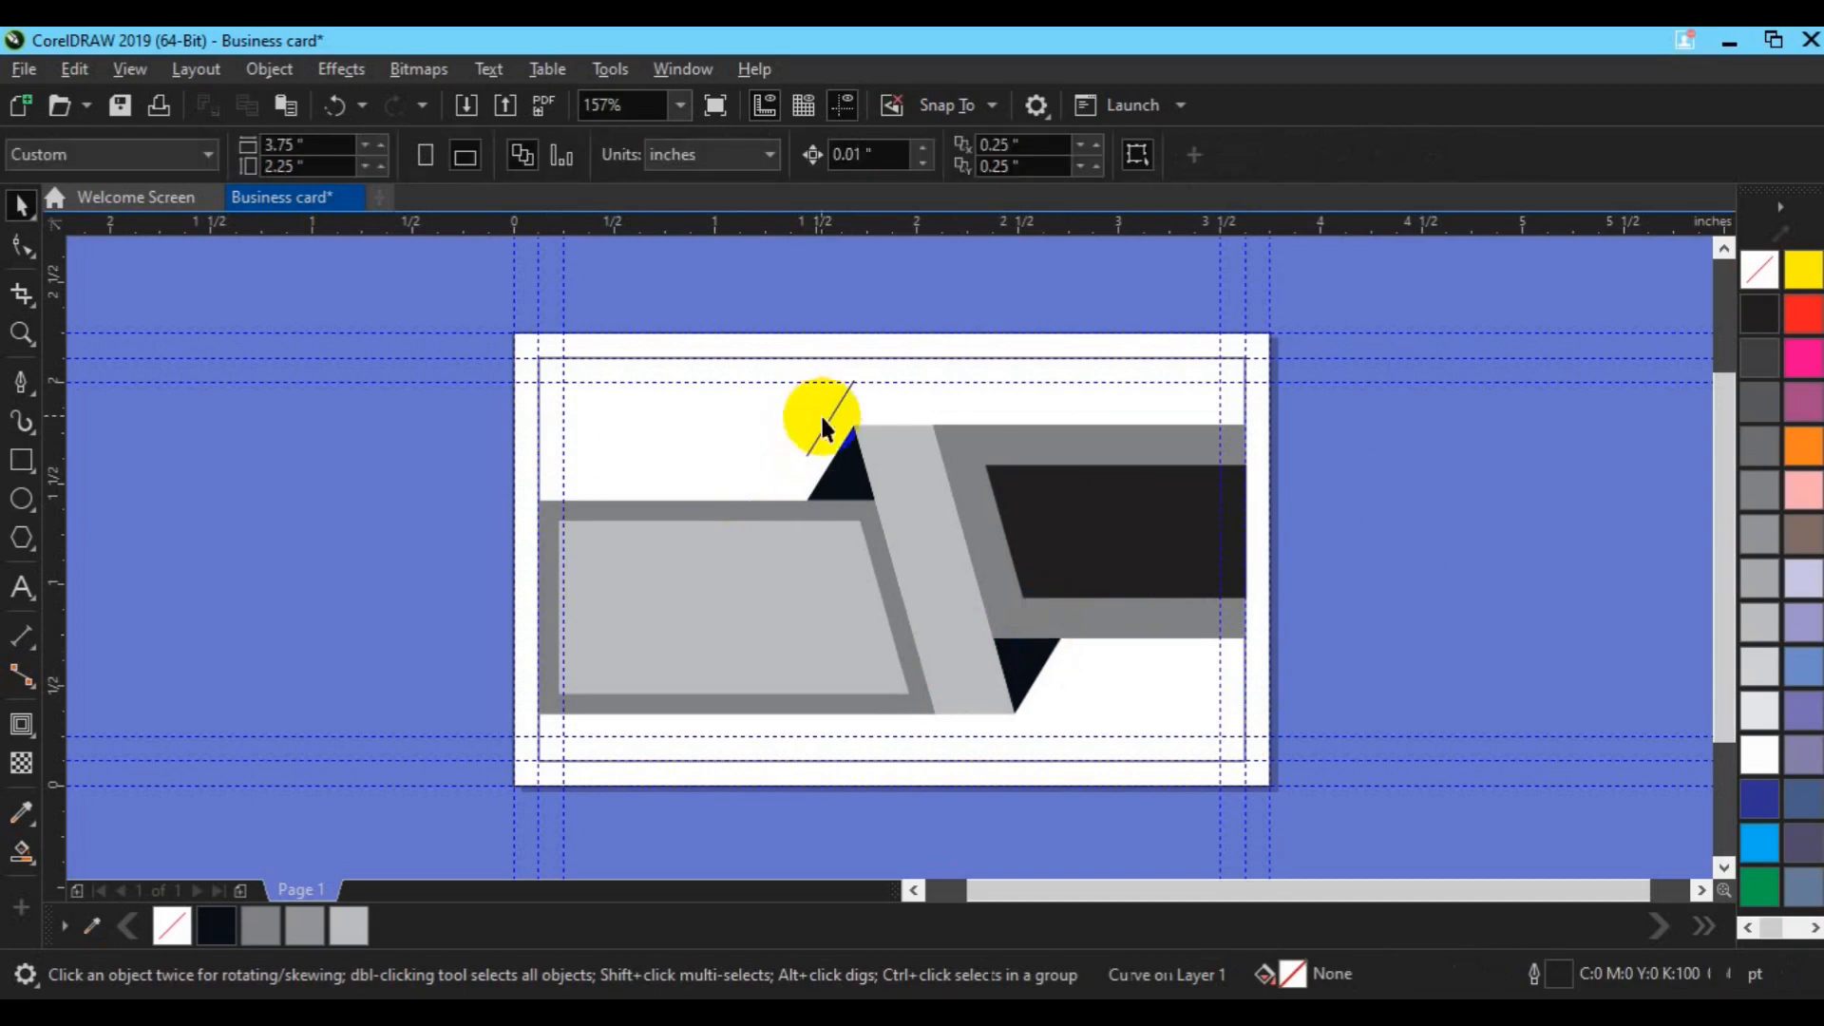
click(829, 422)
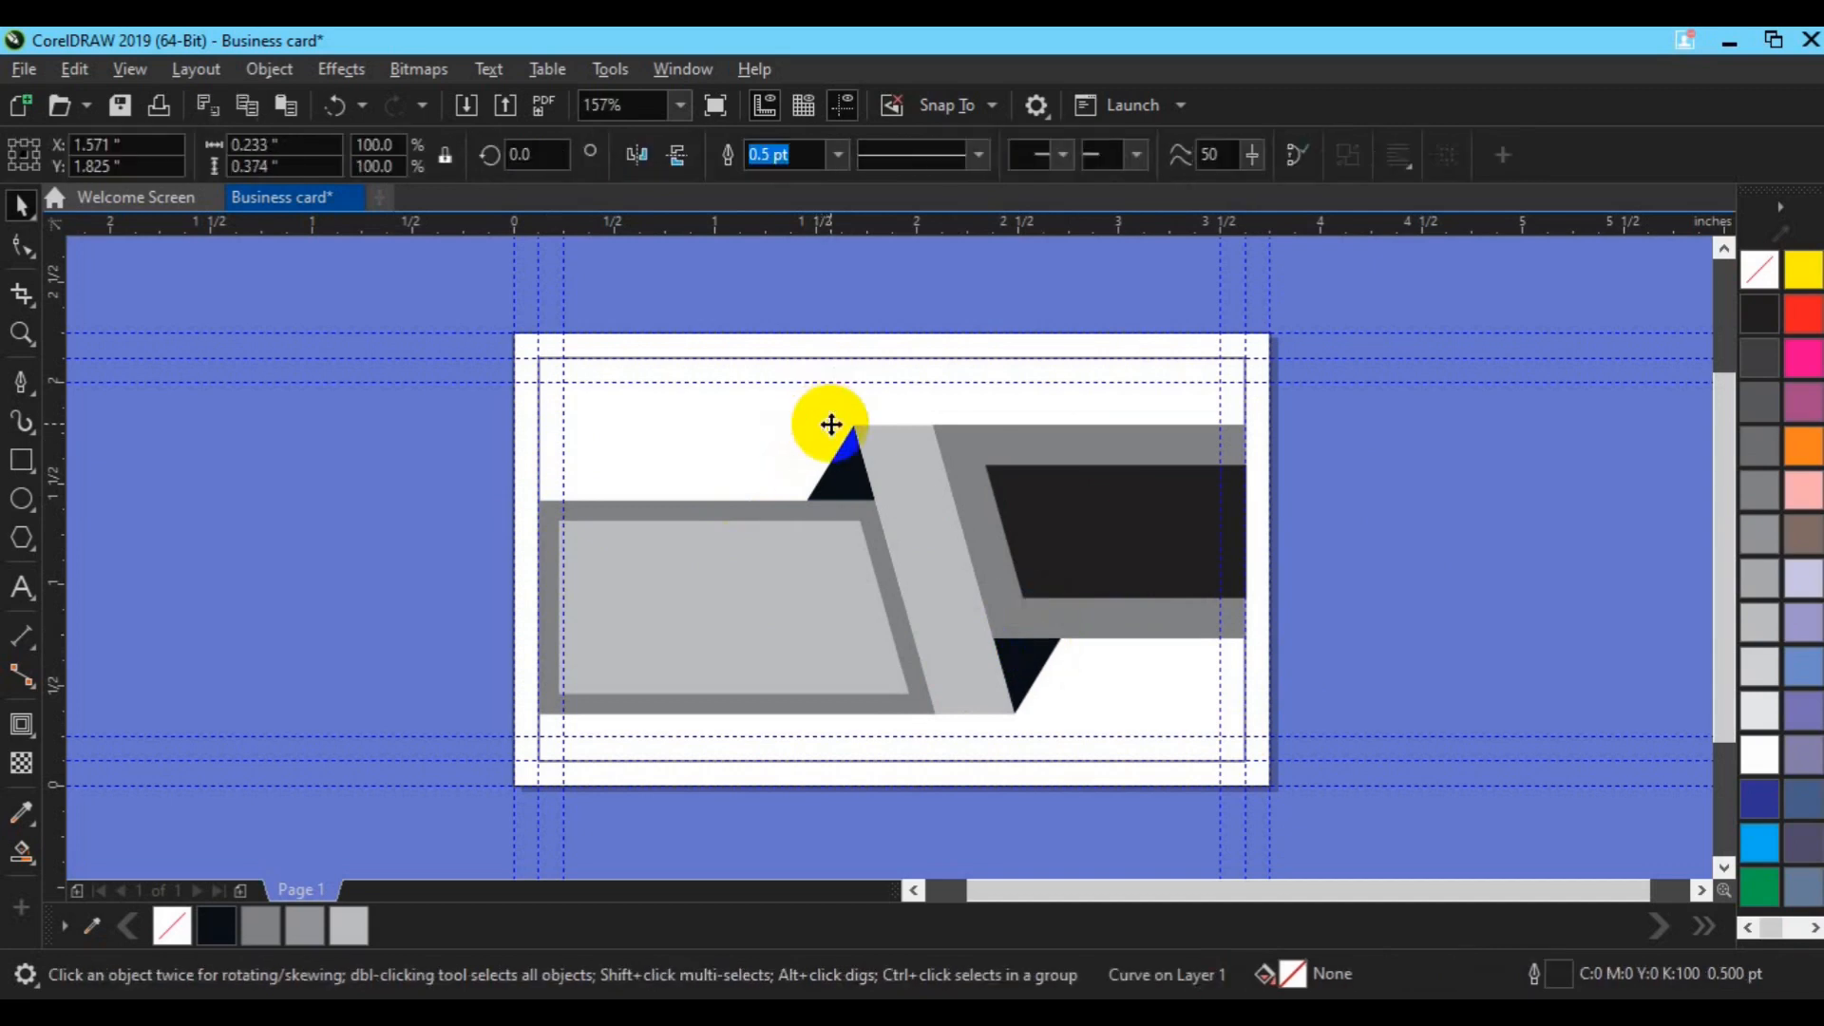
click(622, 403)
drag(910, 480, 1249, 727)
right_click(1761, 271)
Step: Delete the thin inner rectangle and save the design as Business card.cdr
click(1079, 408)
key(Delete)
key(ctrl+s)
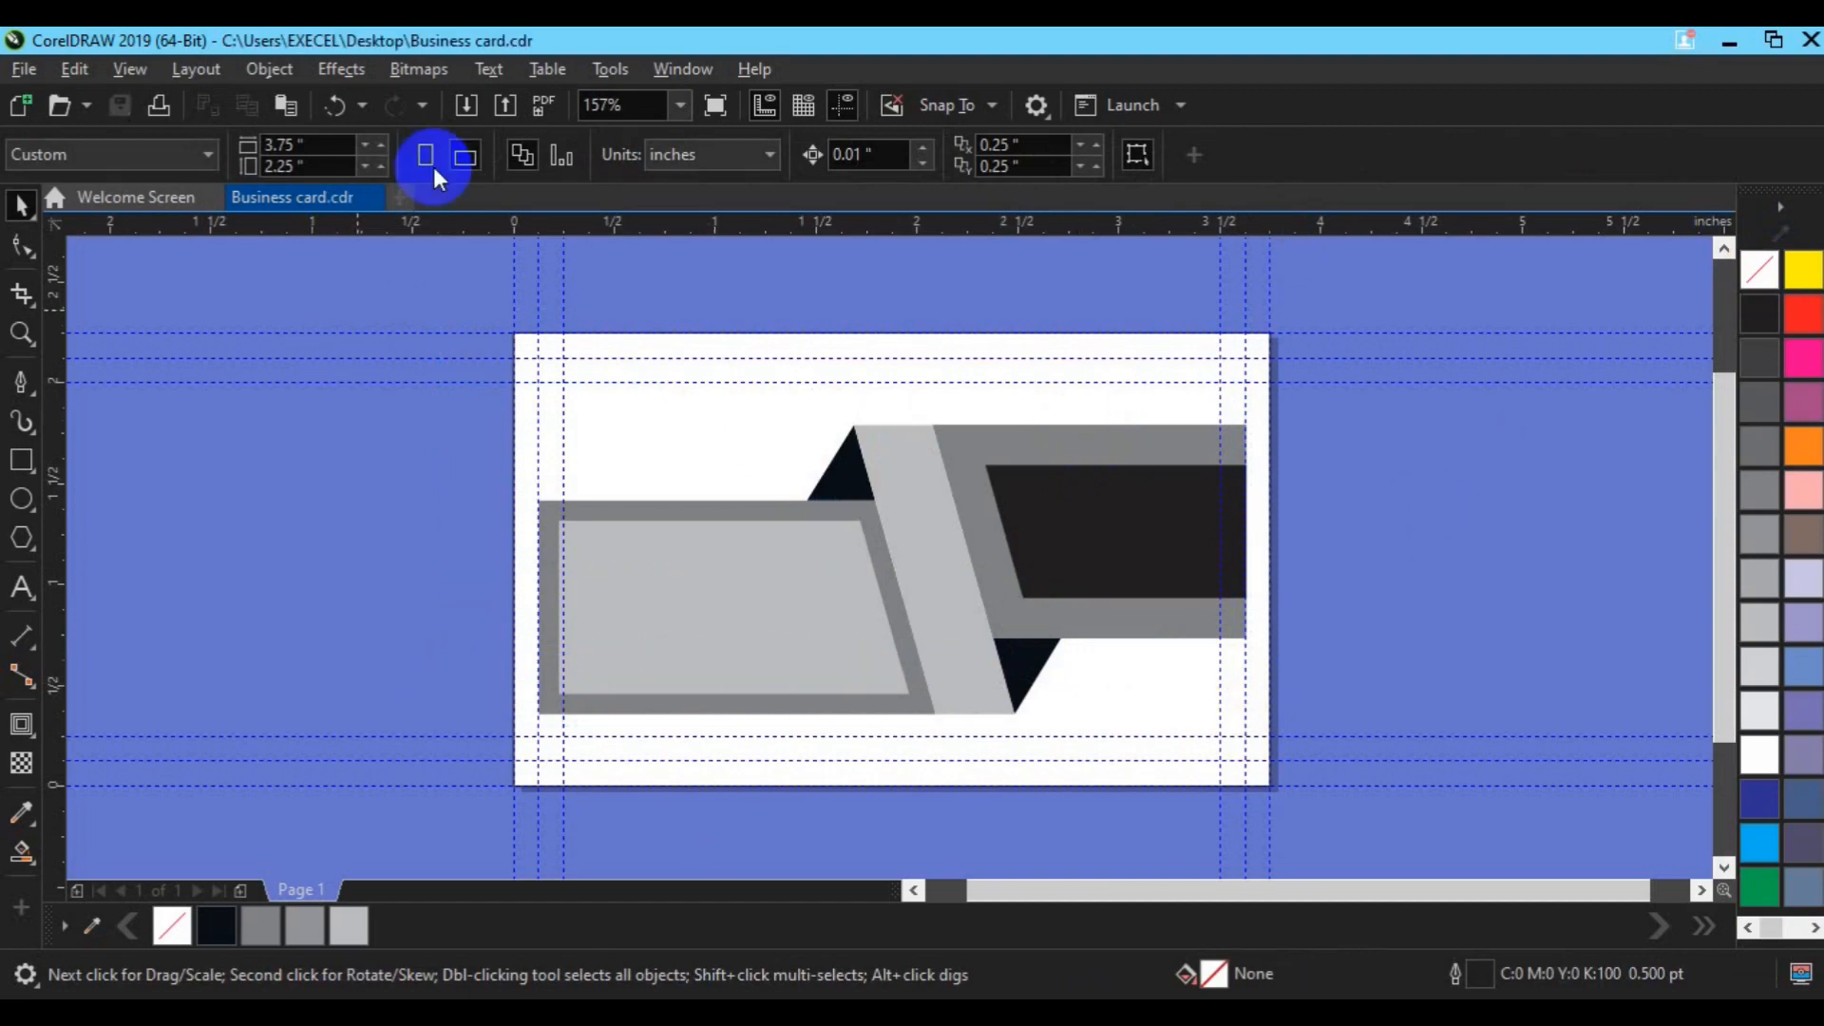
click(479, 112)
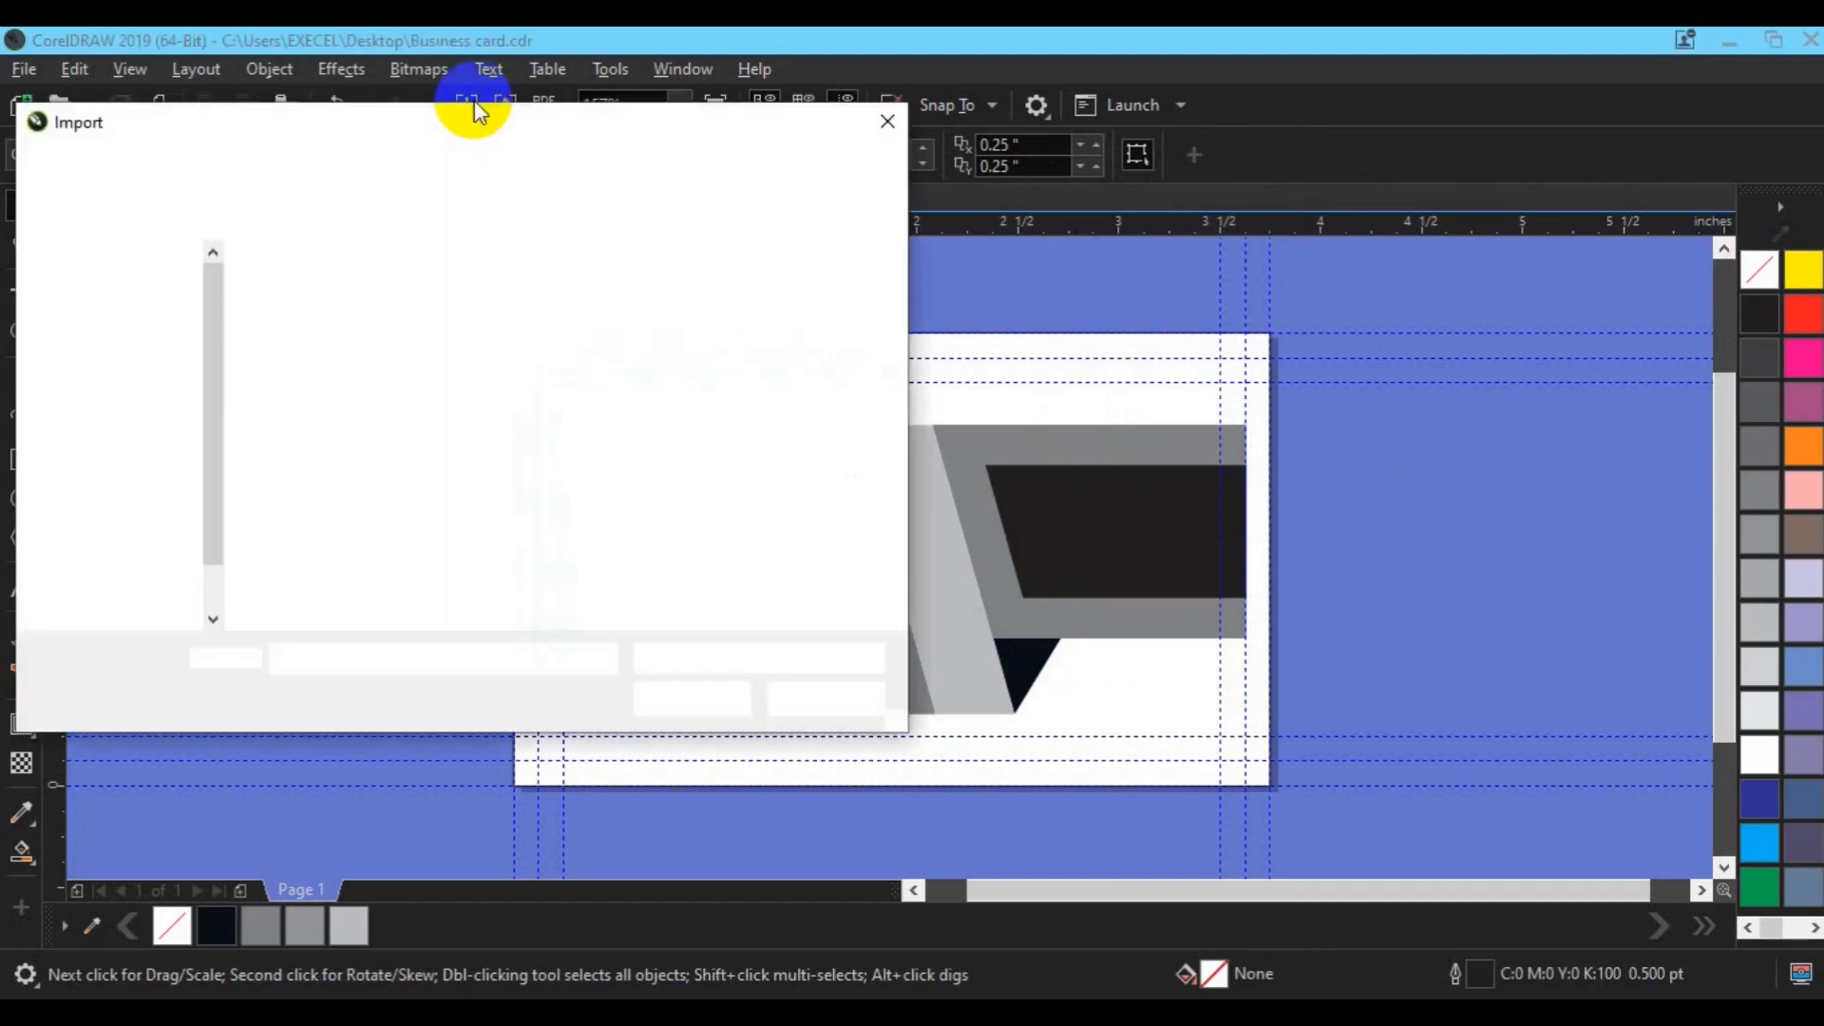
click(896, 623)
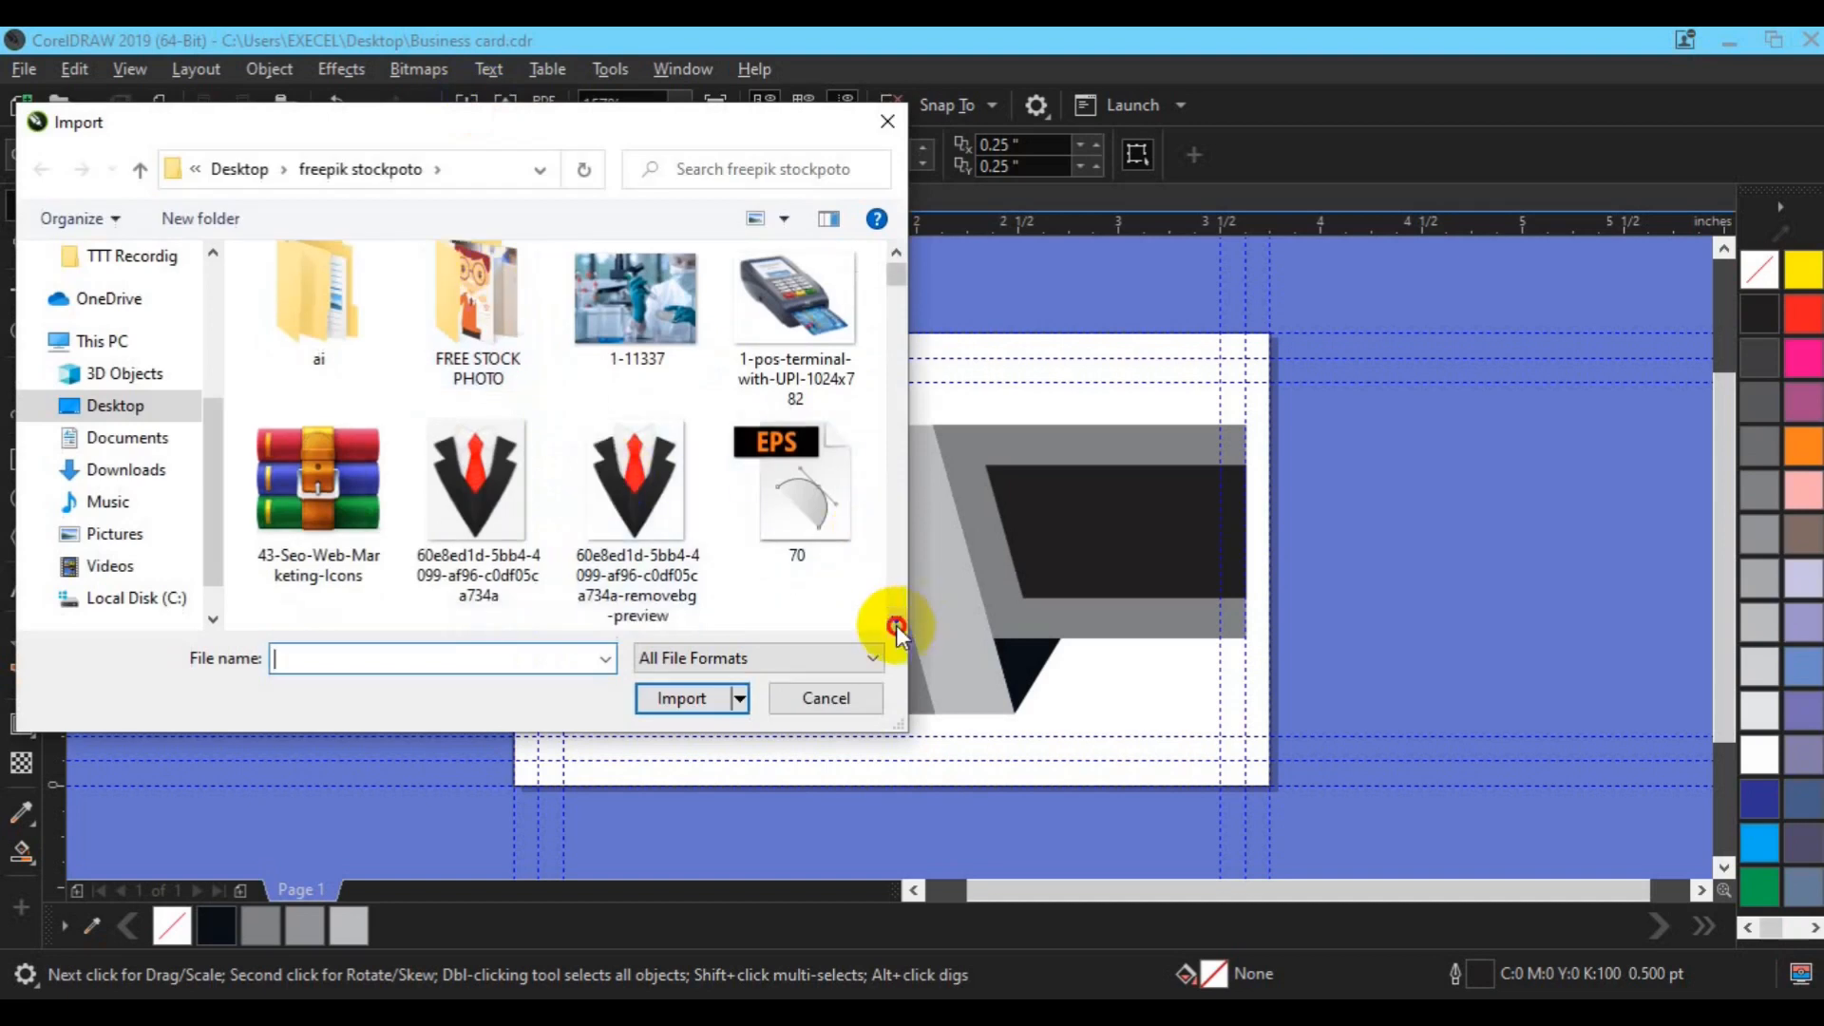
click(897, 623)
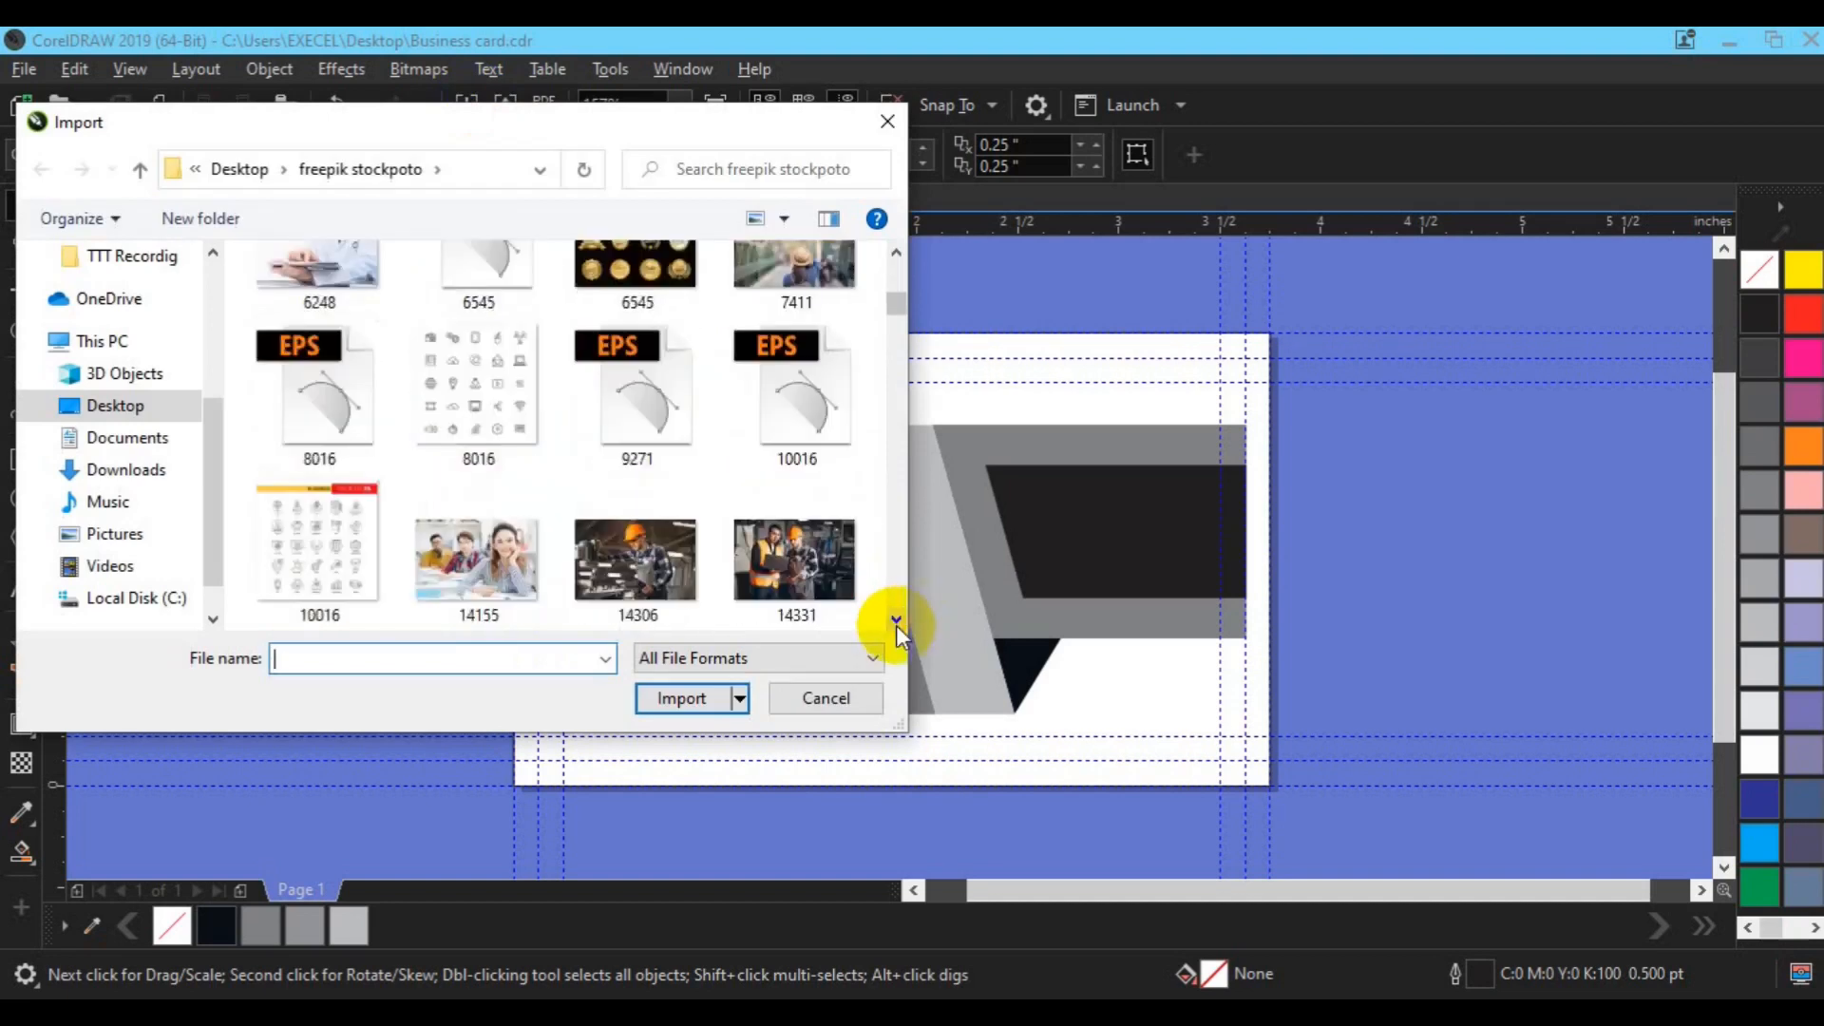
drag(897, 623, 897, 629)
click(802, 429)
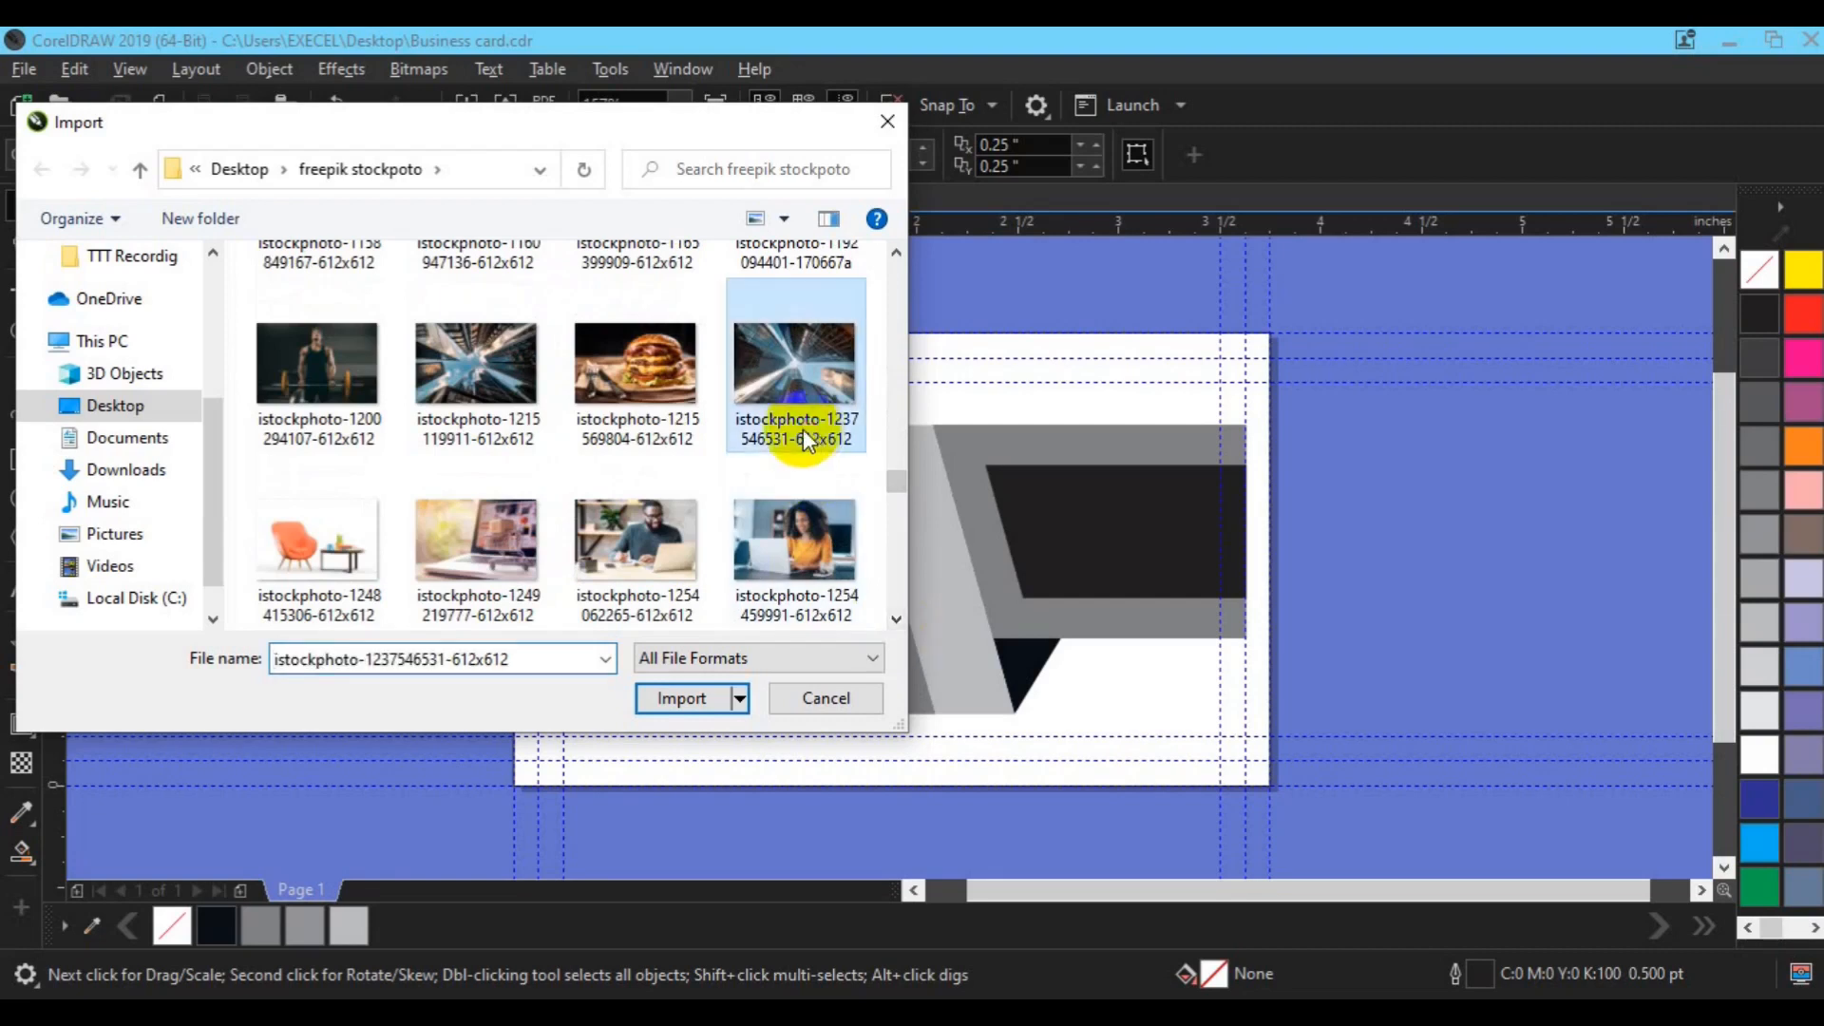
click(675, 700)
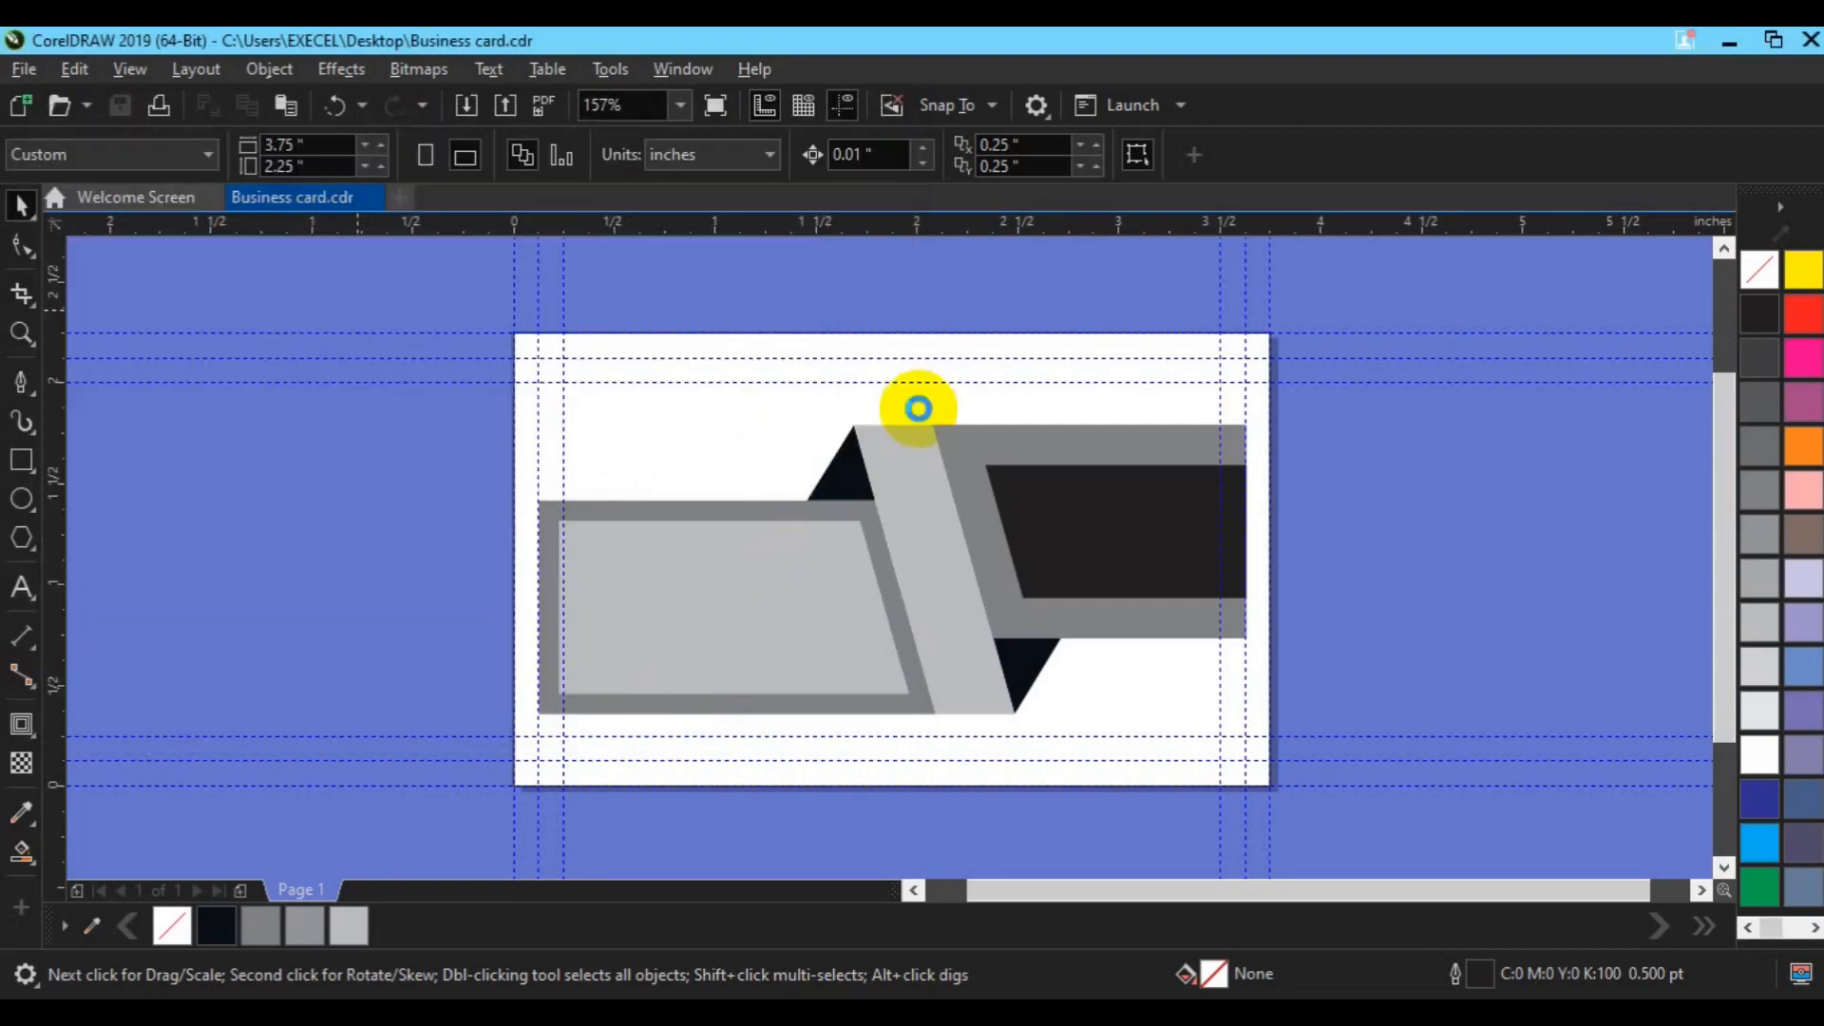
drag(920, 411, 1265, 675)
Step: PowerClip the skyscraper photo inside the upper-right grey panel and shift it to fill the frame
drag(1095, 531, 1205, 537)
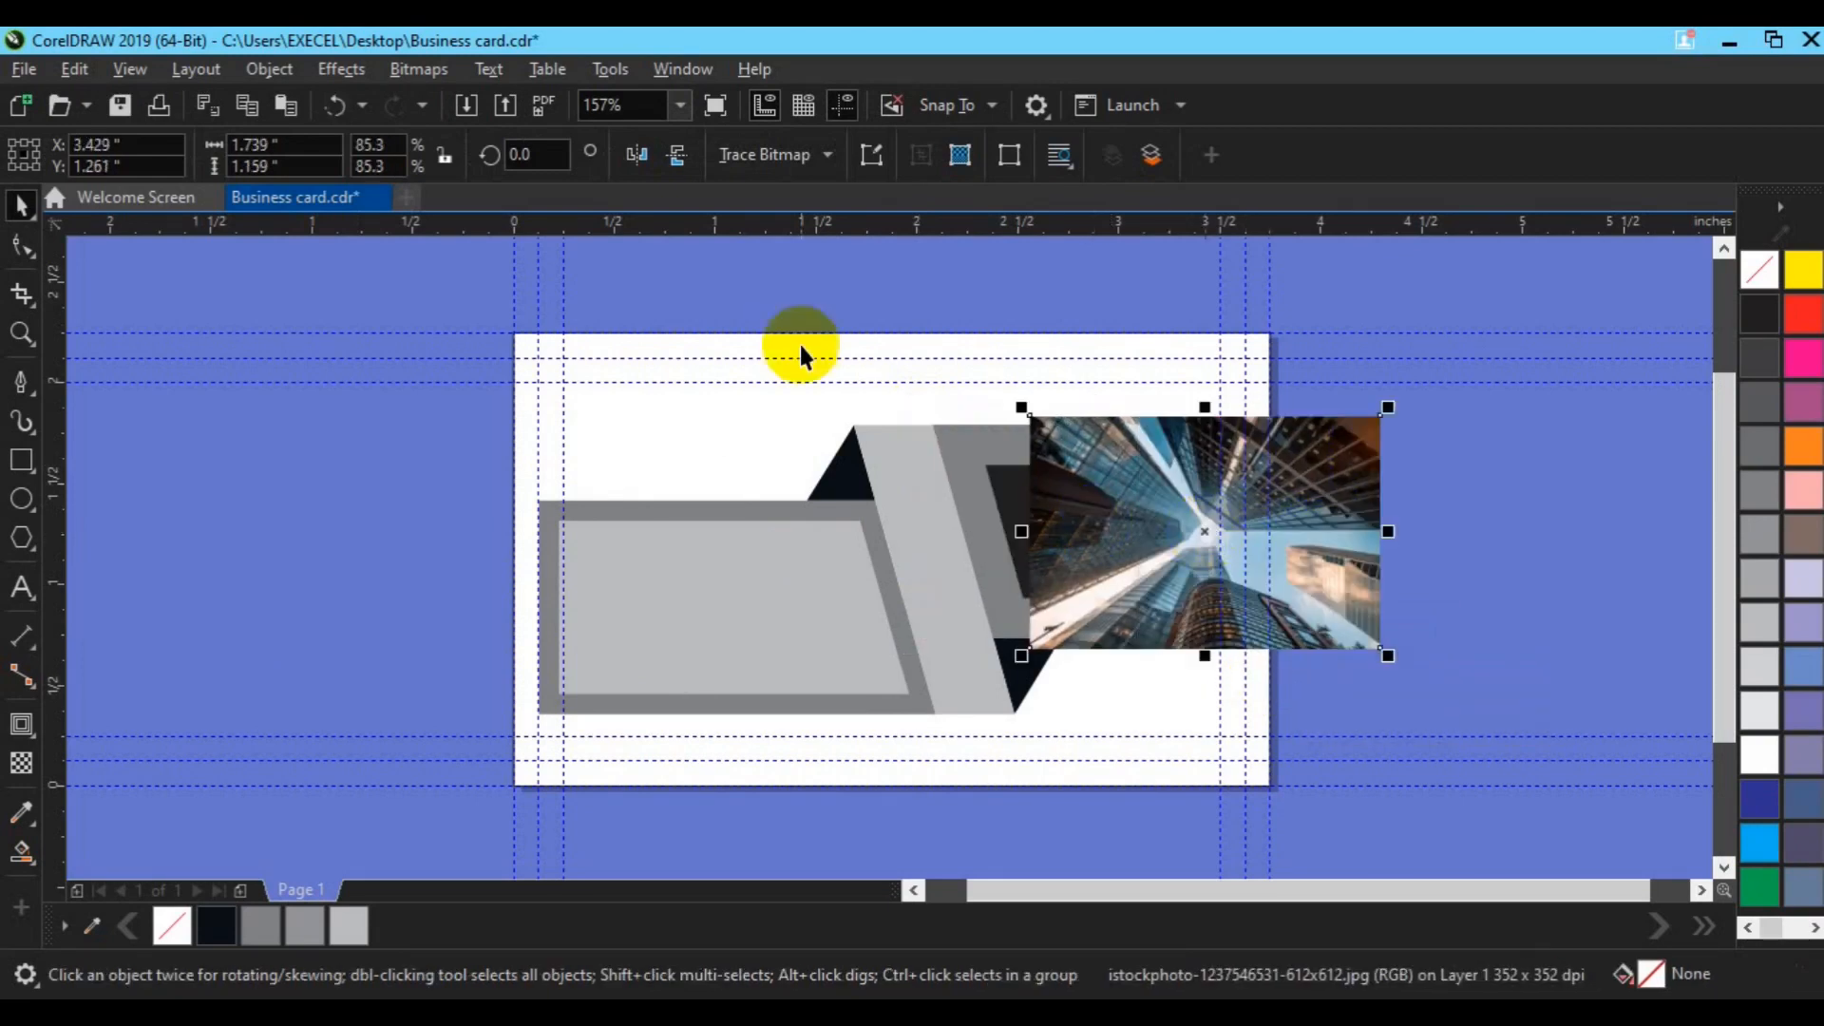
click(295, 76)
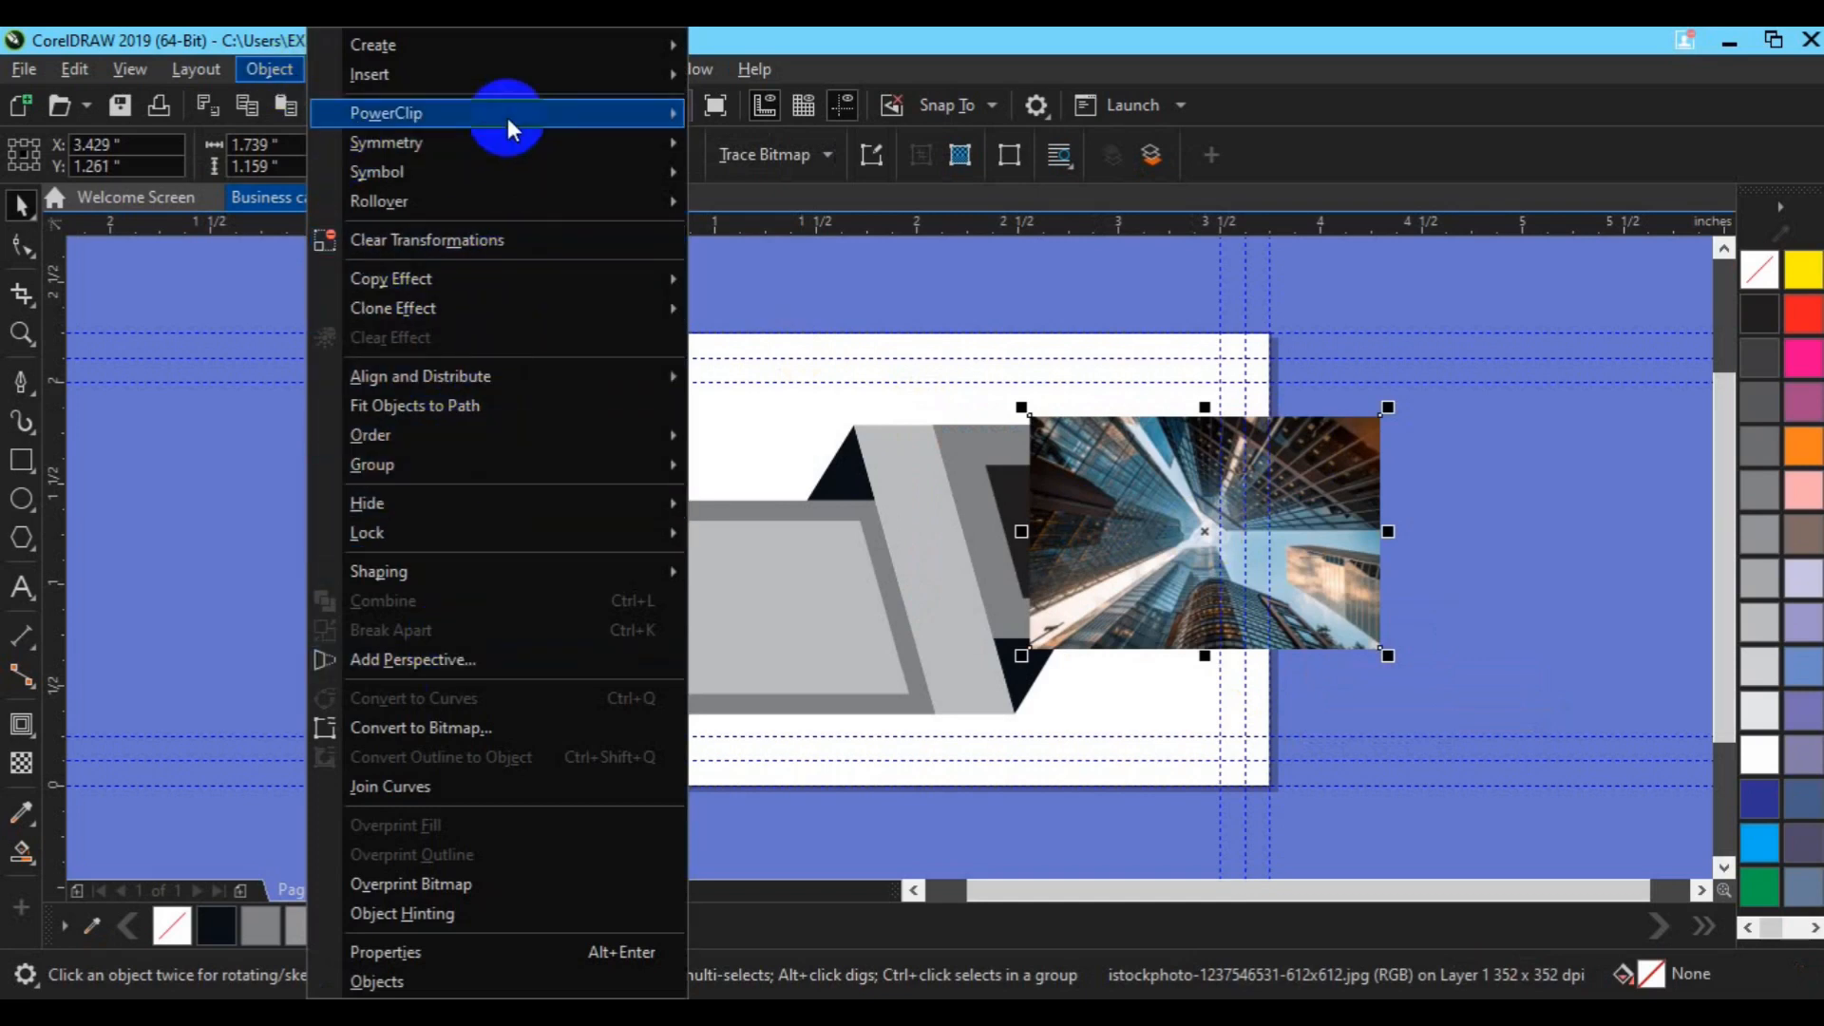
mouse_move(508, 114)
click(754, 117)
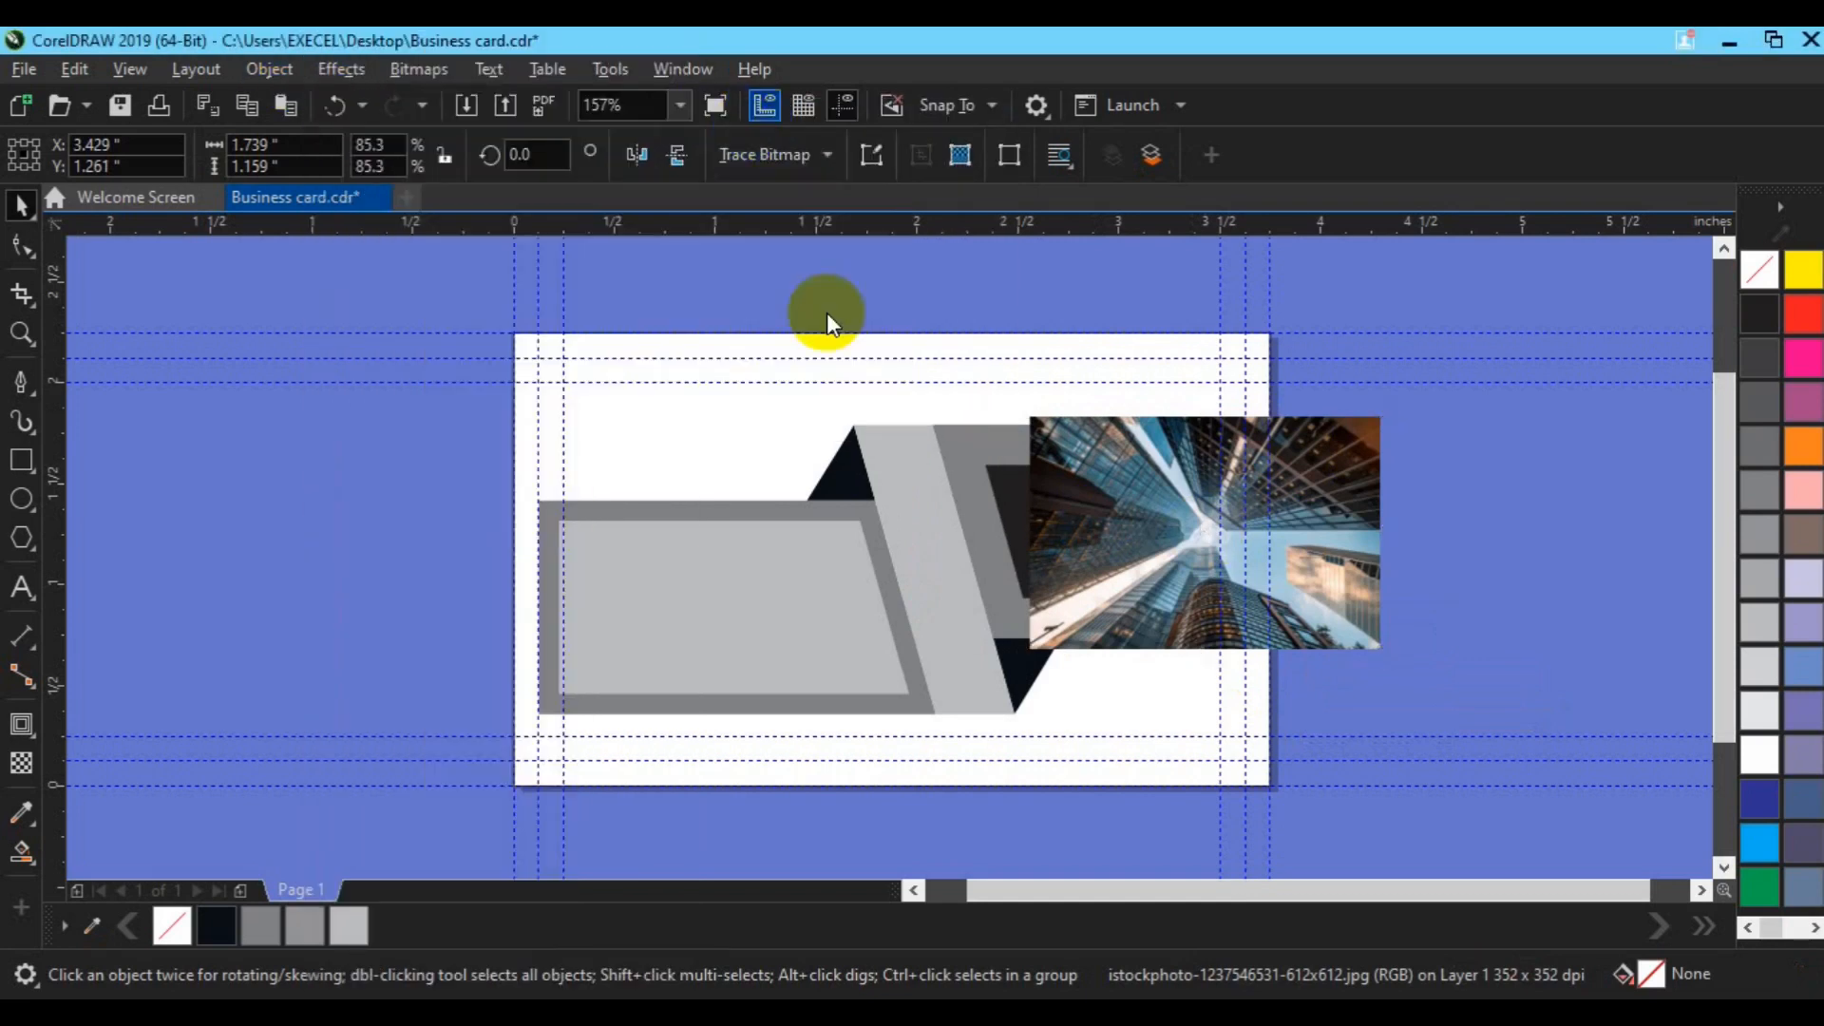
click(961, 462)
click(137, 269)
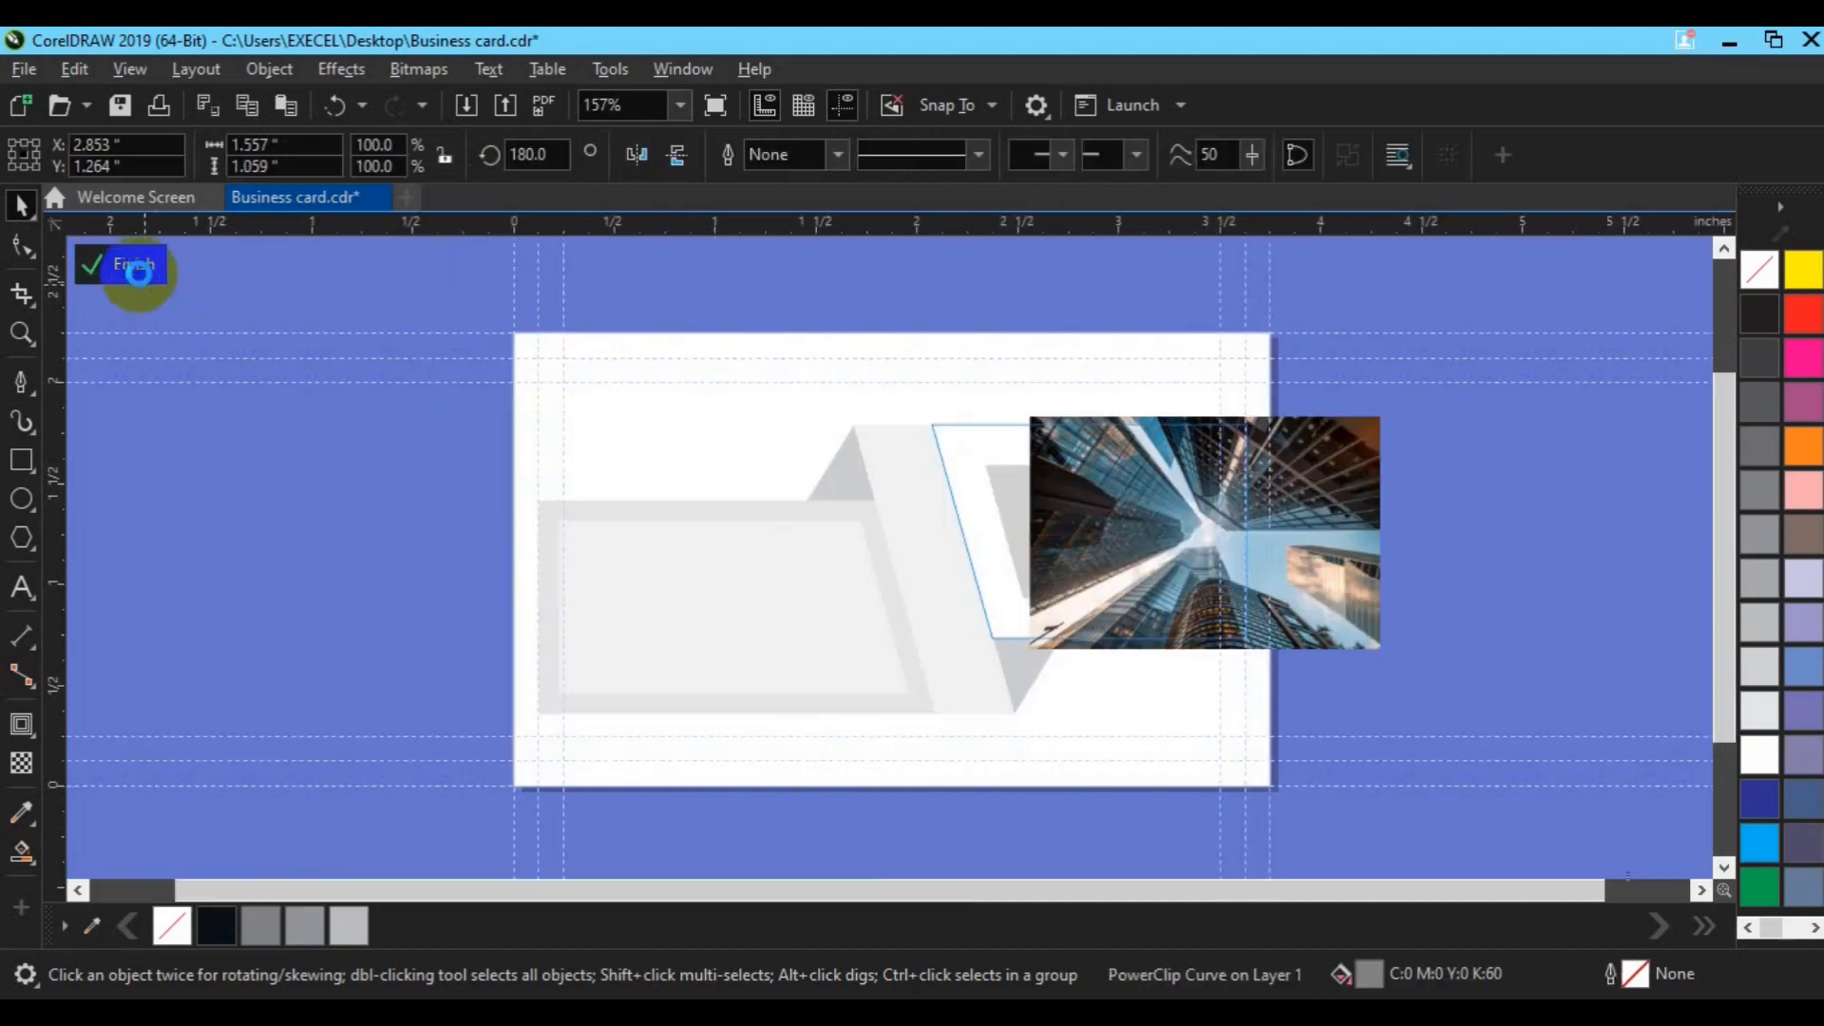
click(1214, 532)
drag(1214, 529, 1087, 532)
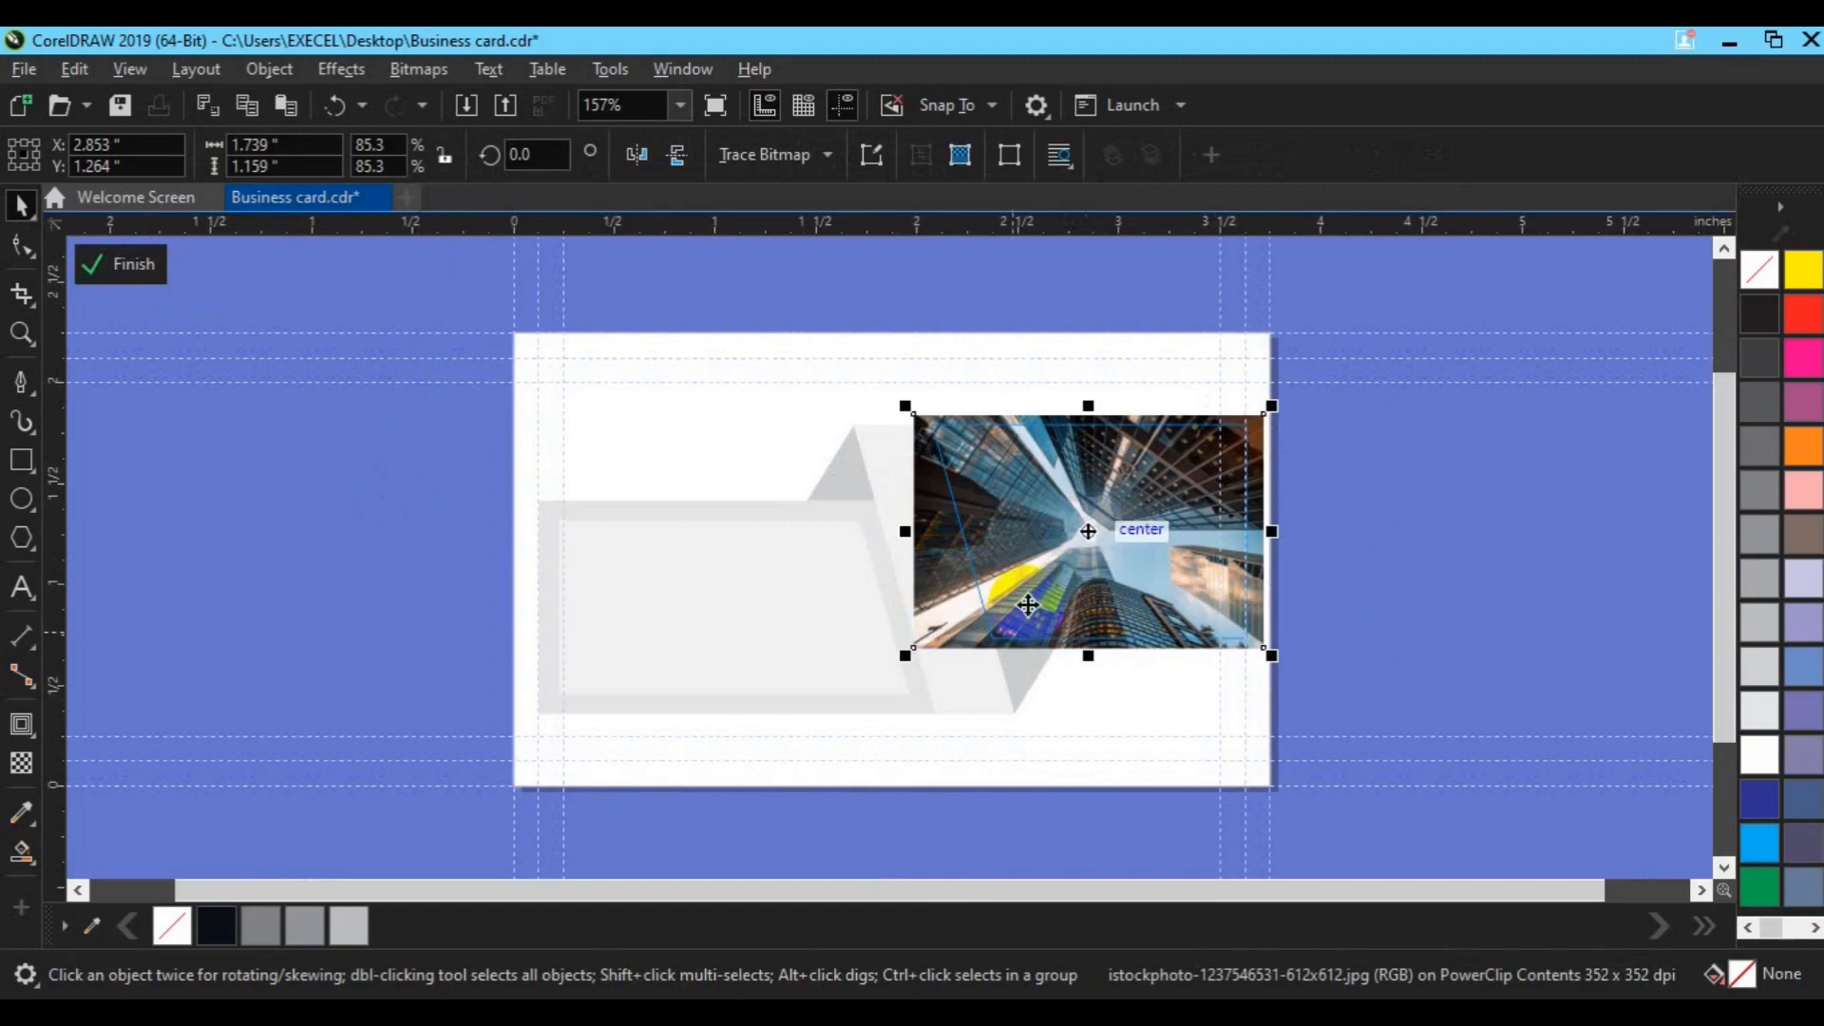
key(Right)
key(Right)
key(Right)
key(Right)
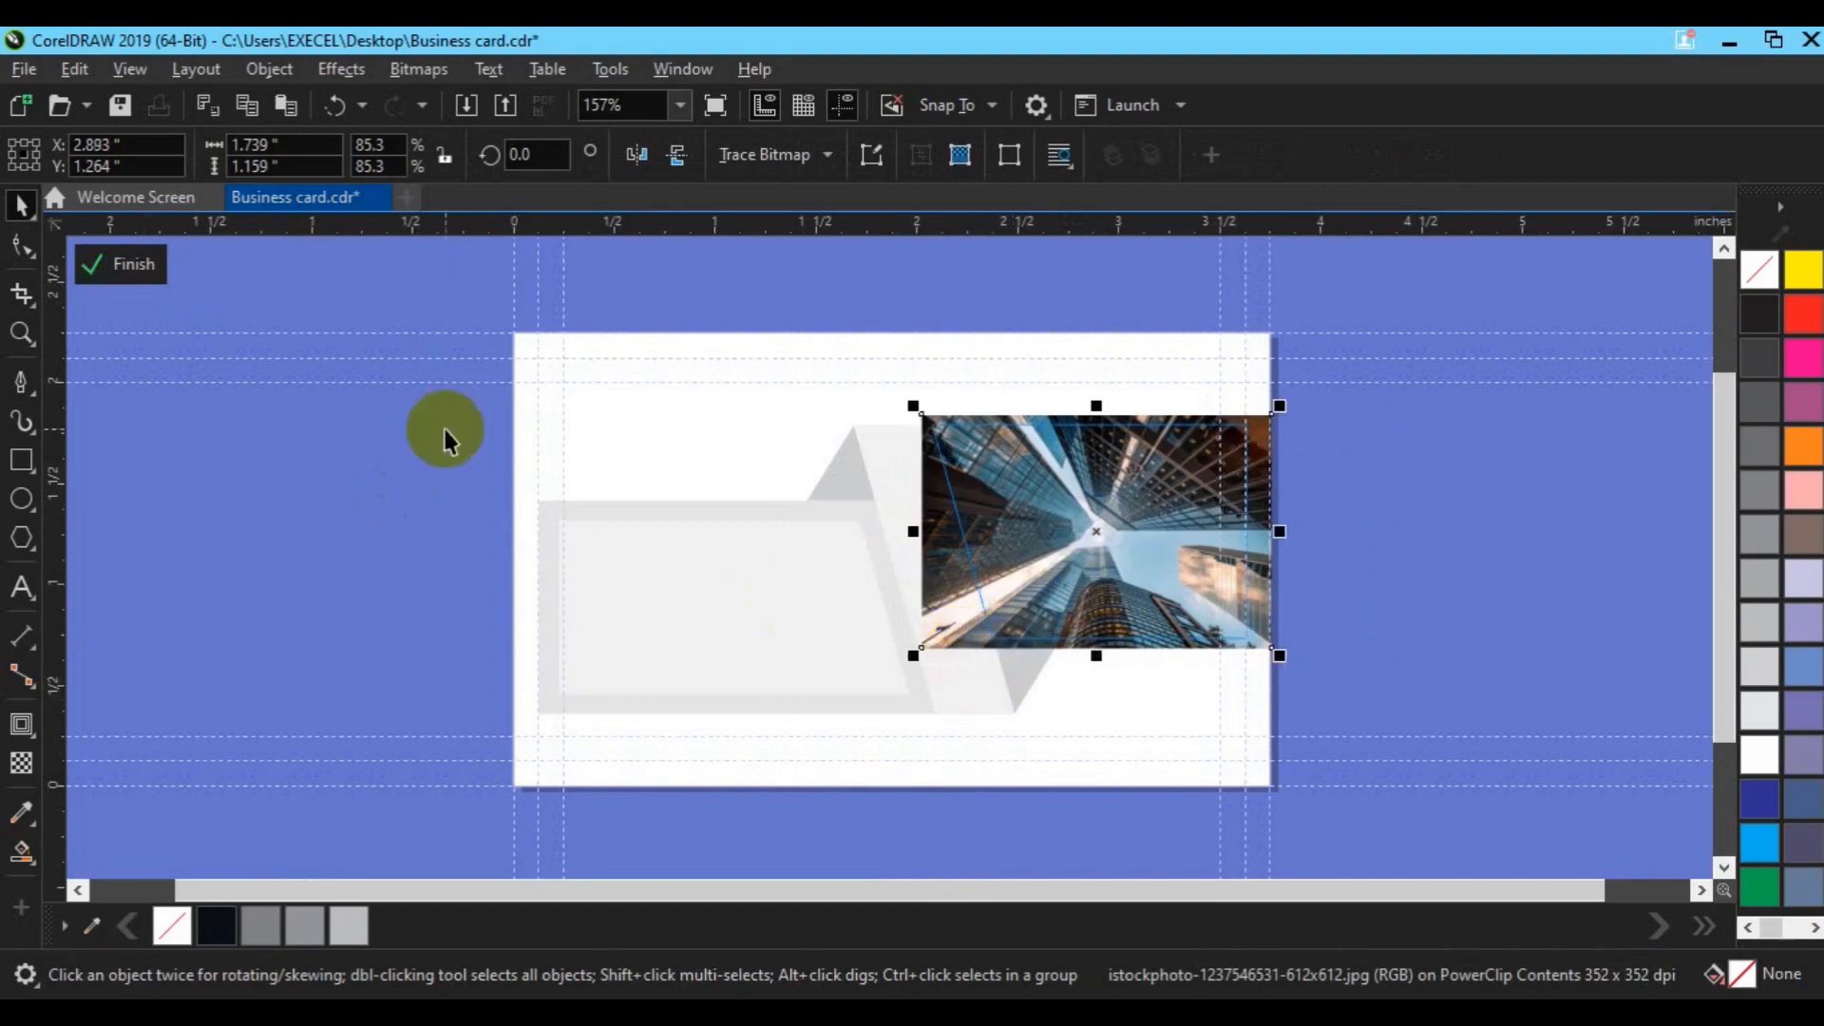
click(115, 264)
Step: Fill the dark rectangle green and the diagonal band a lighter green
click(1120, 529)
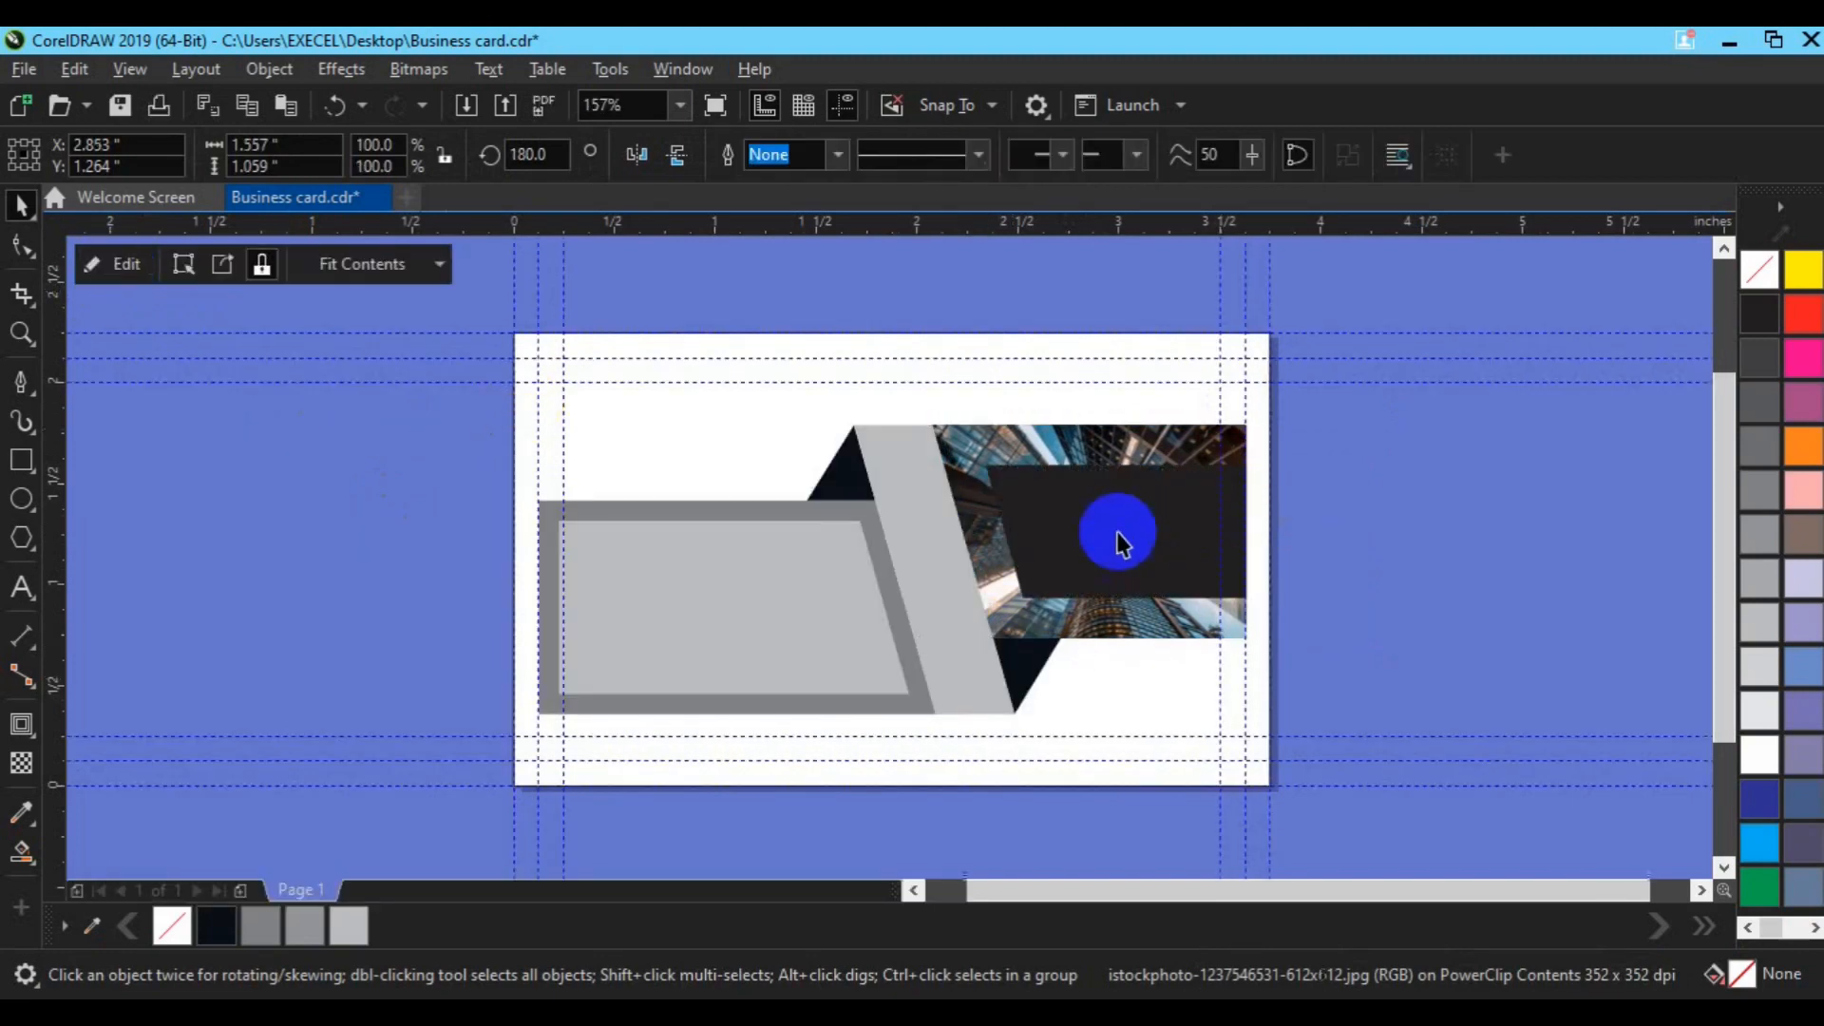
ctrl+click(1120, 558)
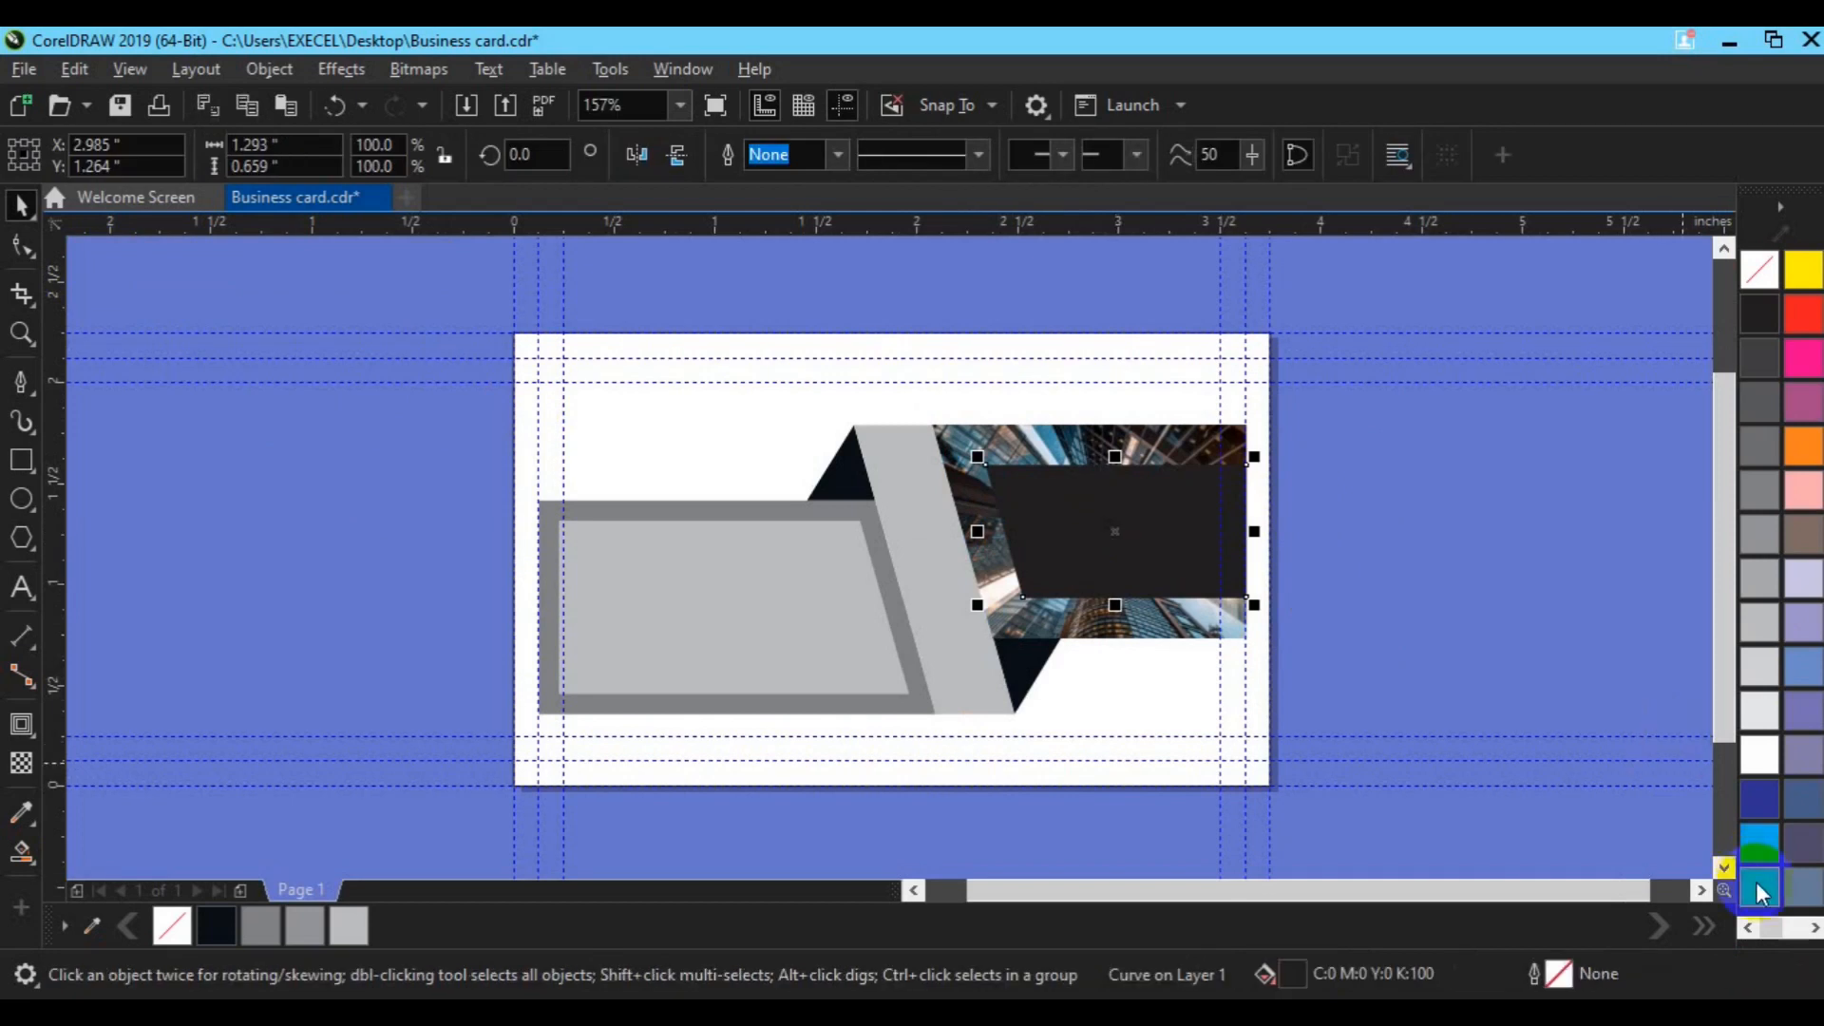
click(1759, 887)
click(929, 646)
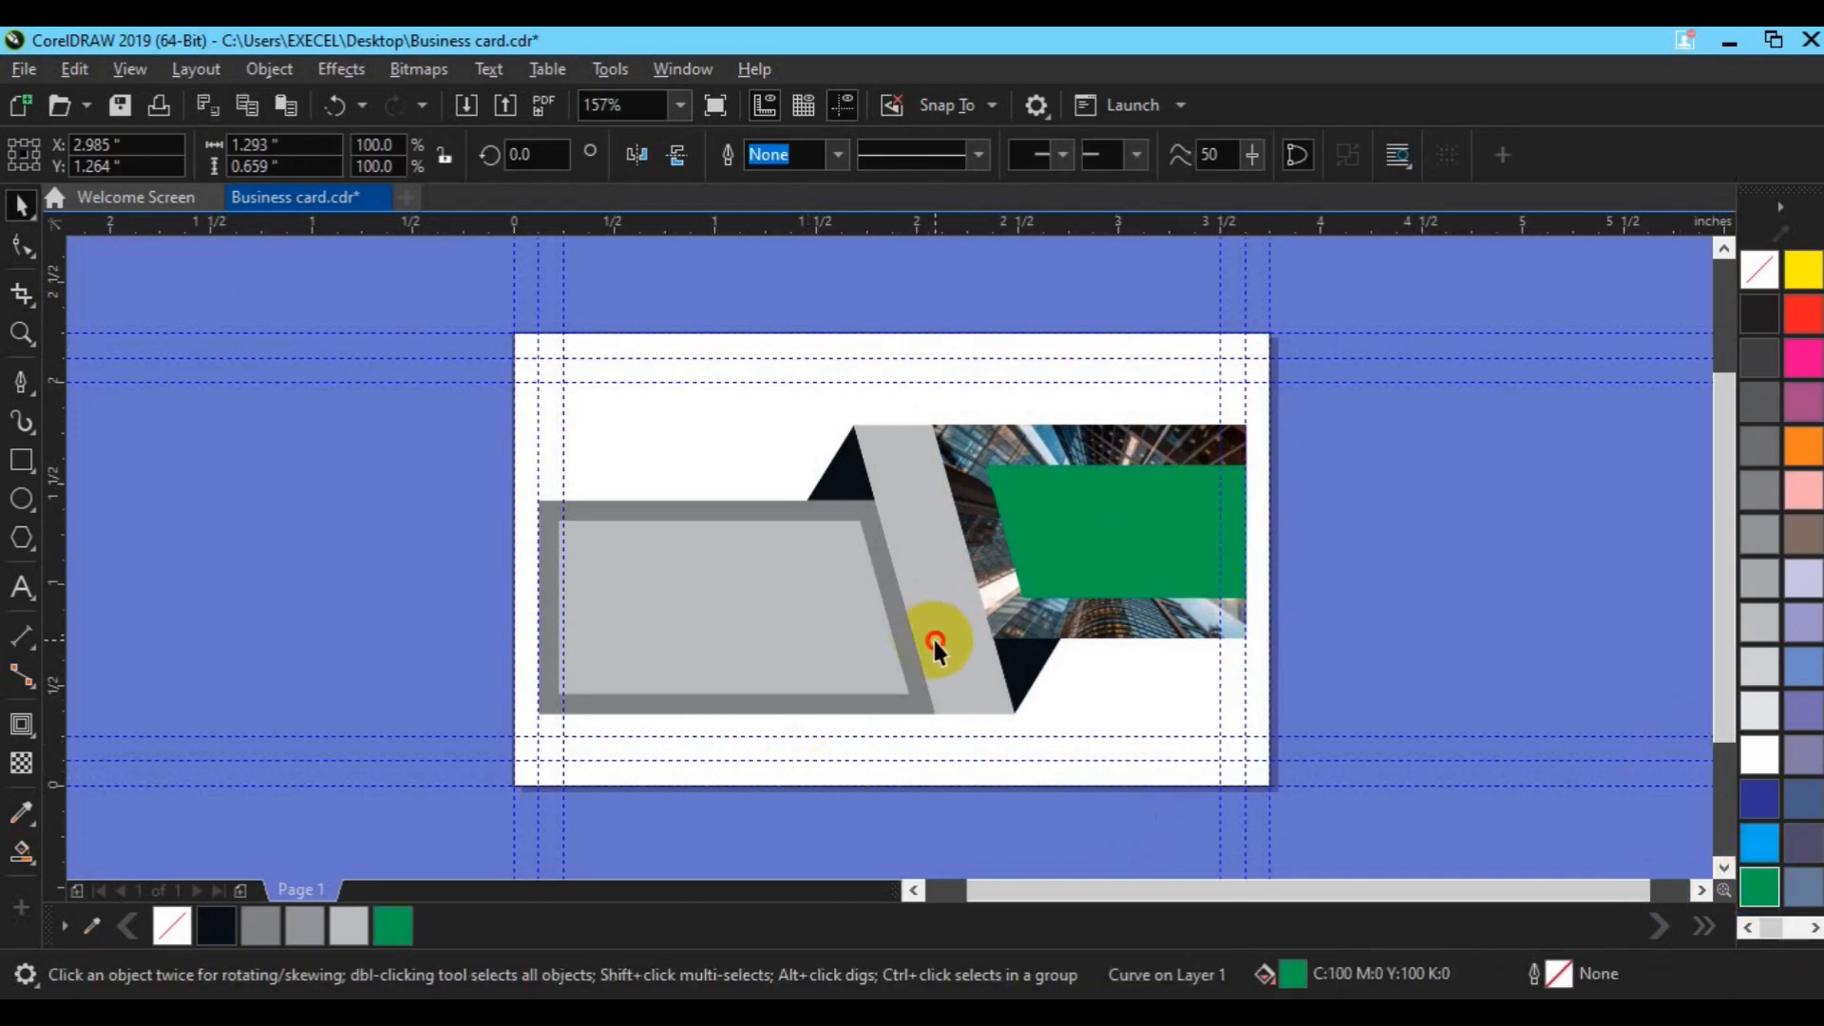
click(395, 926)
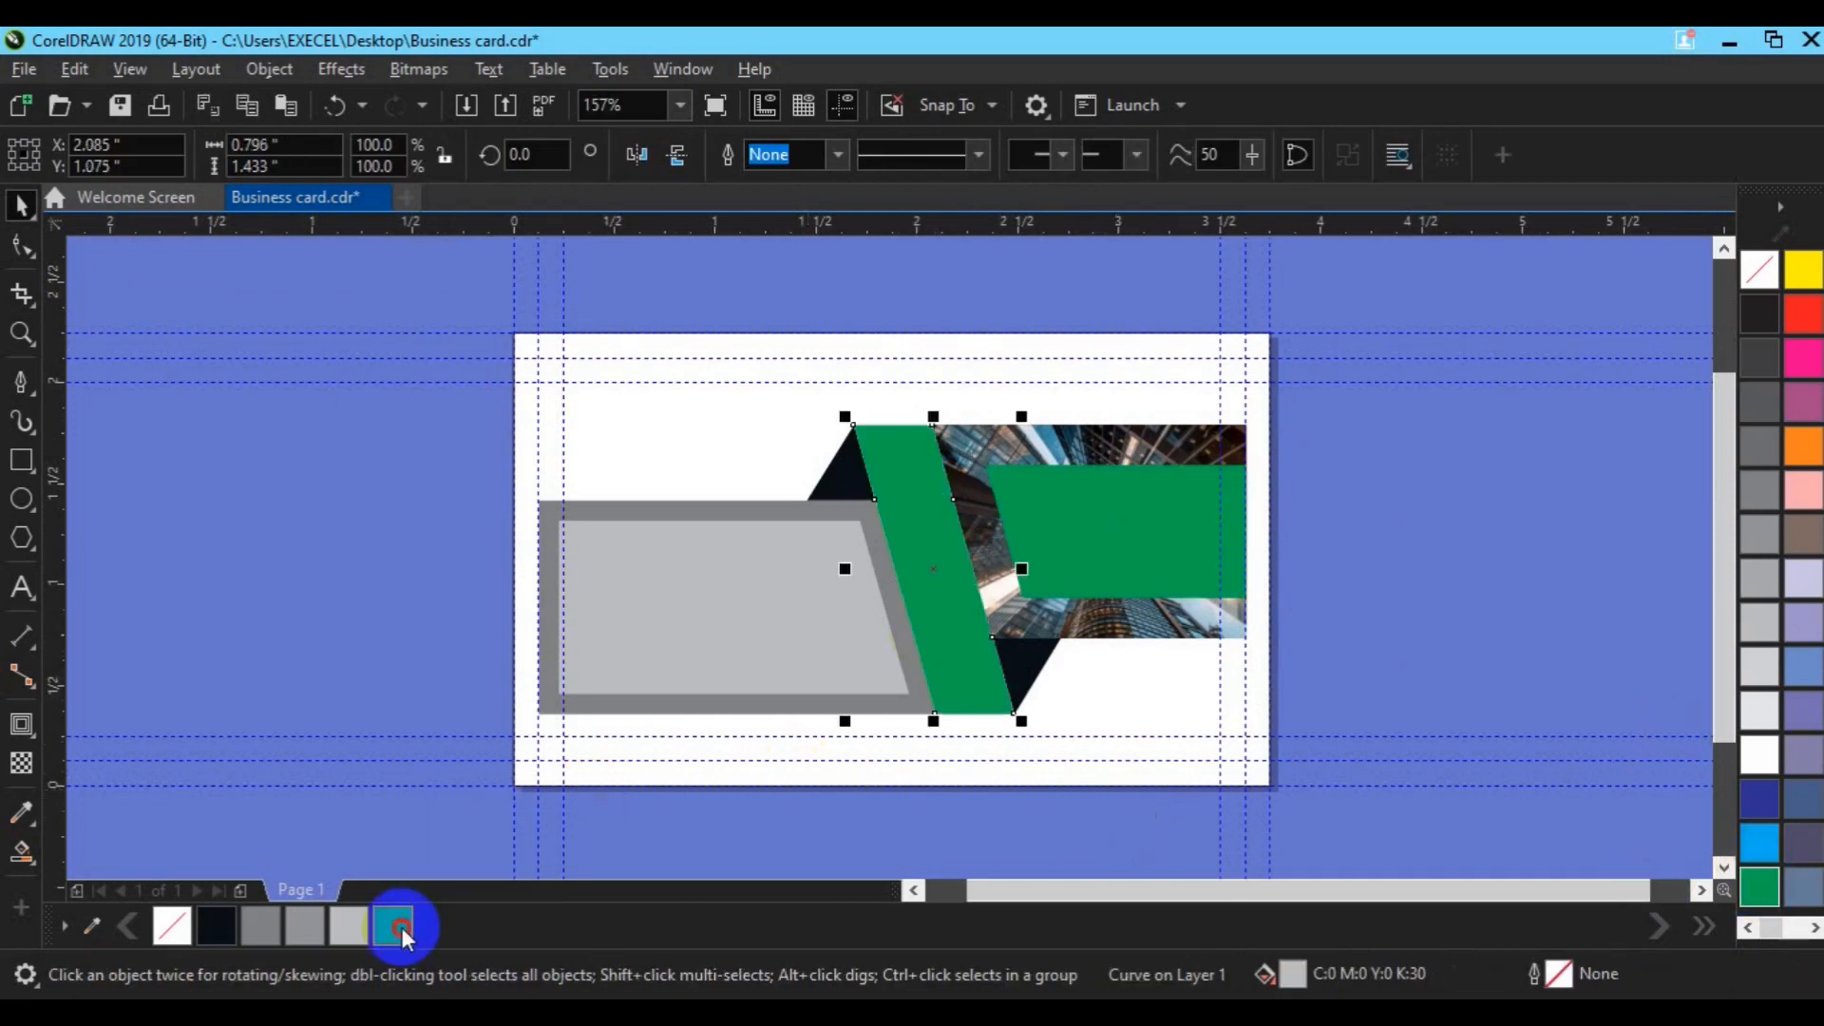
click(402, 931)
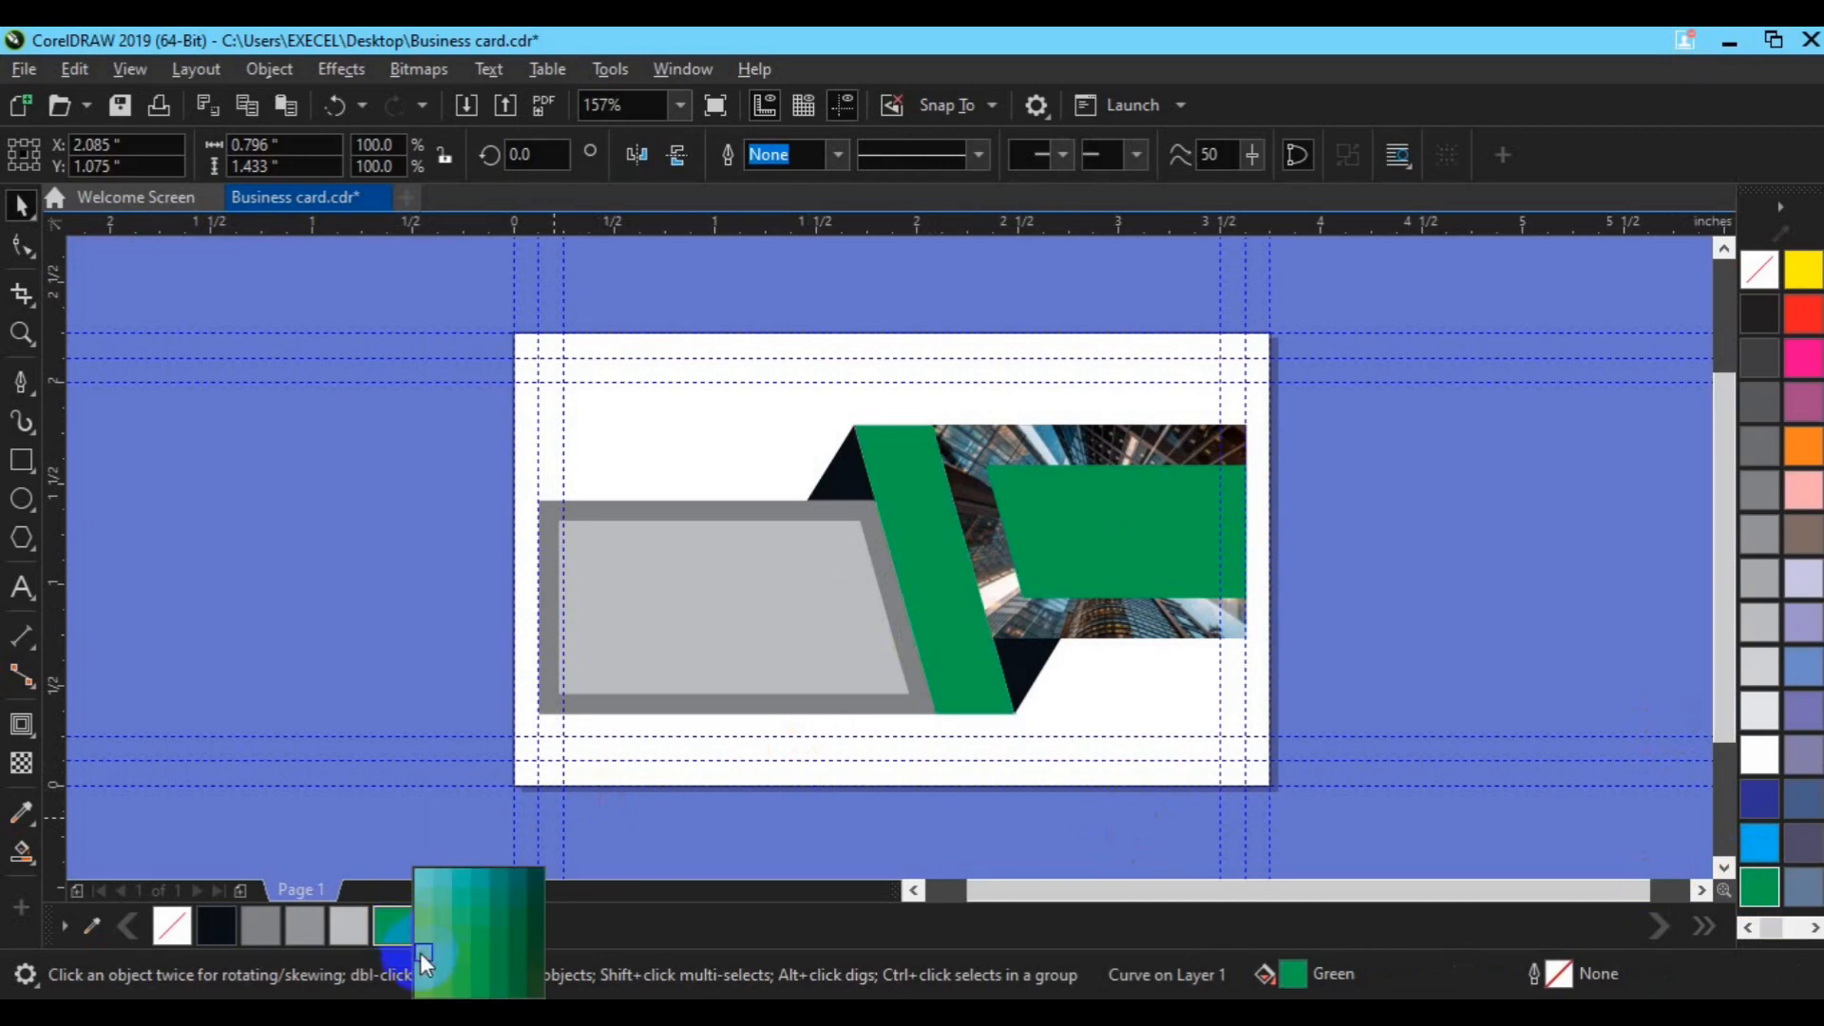
click(419, 954)
Step: Fill both small dark triangles green
click(822, 495)
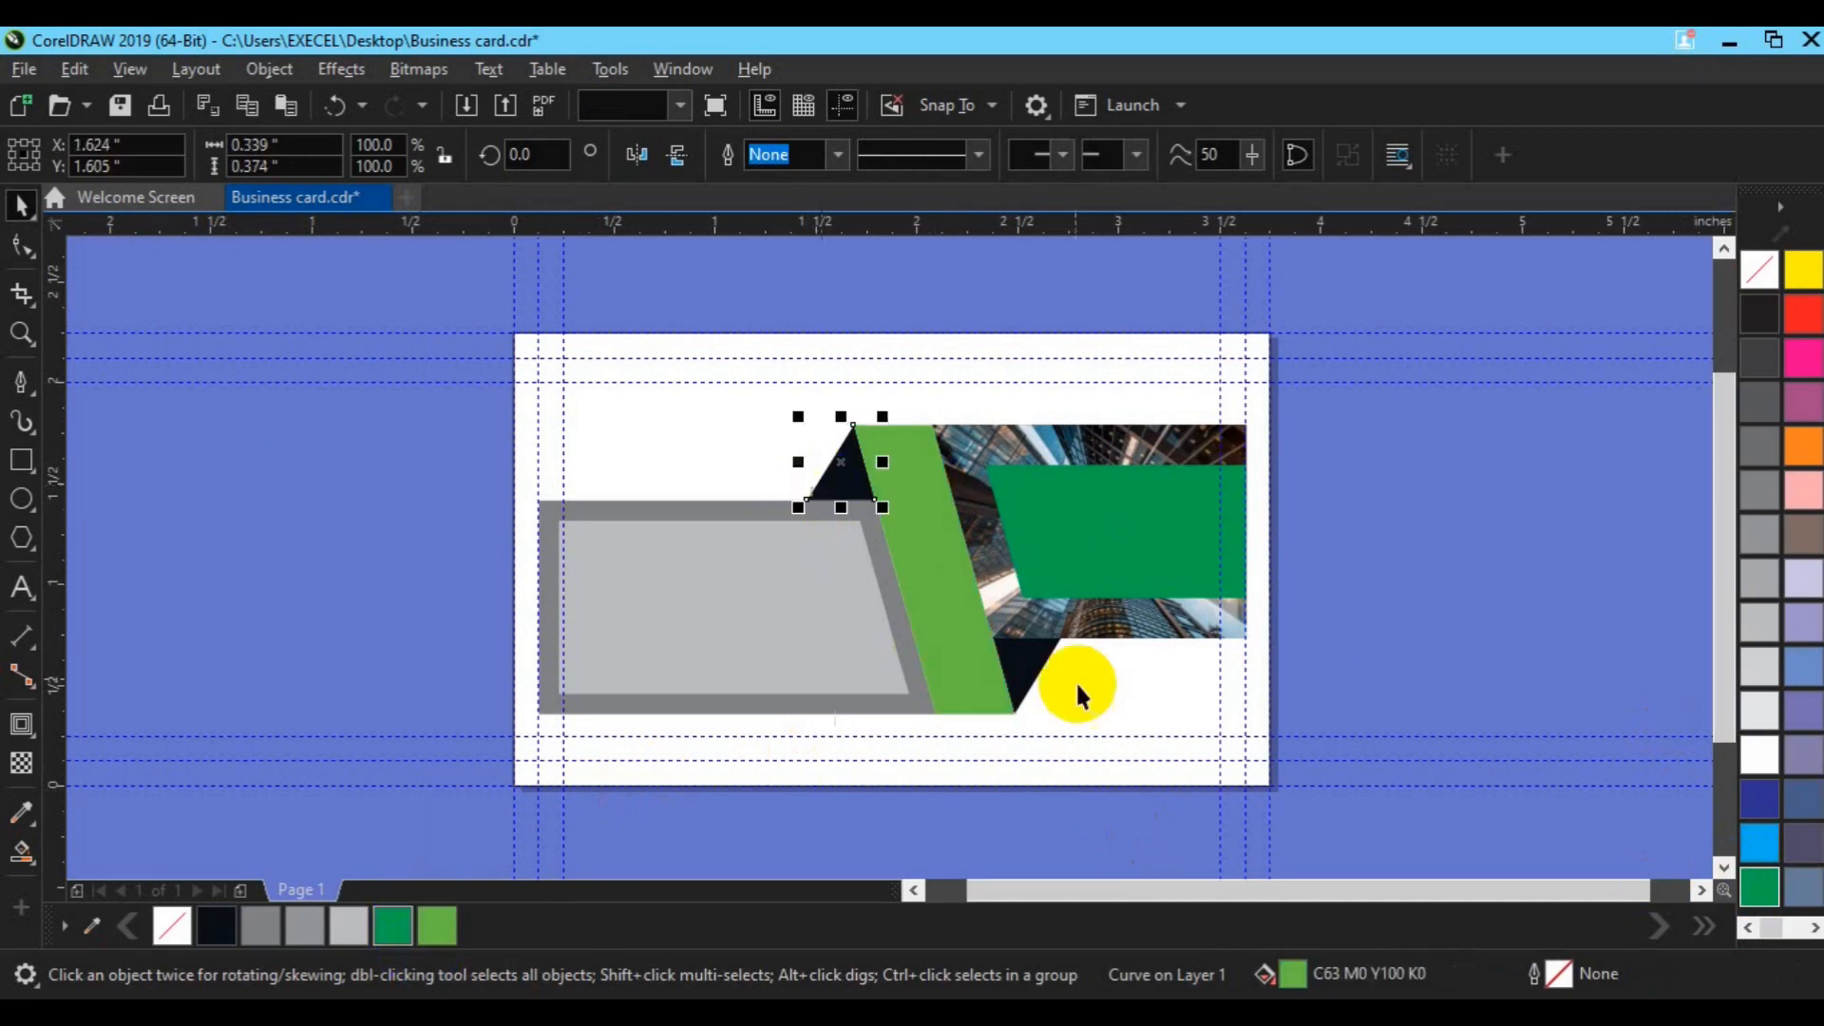
shift+click(1018, 661)
click(407, 935)
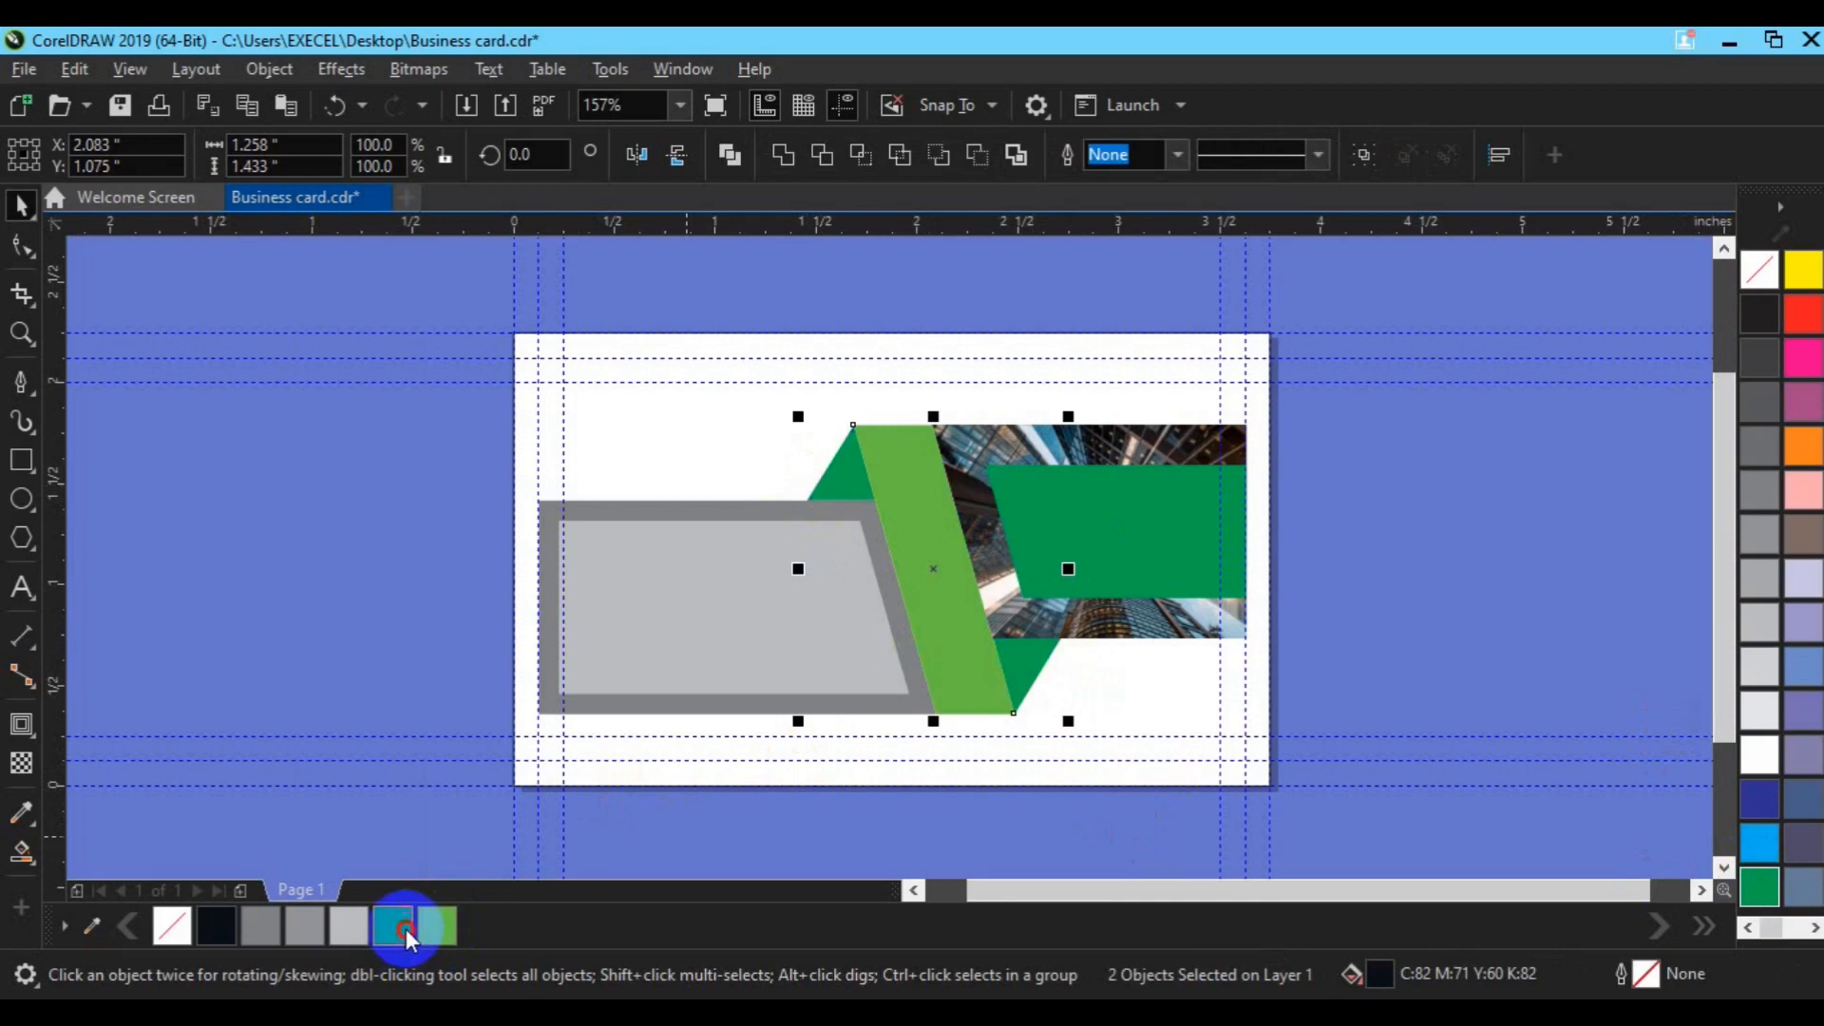
click(1128, 556)
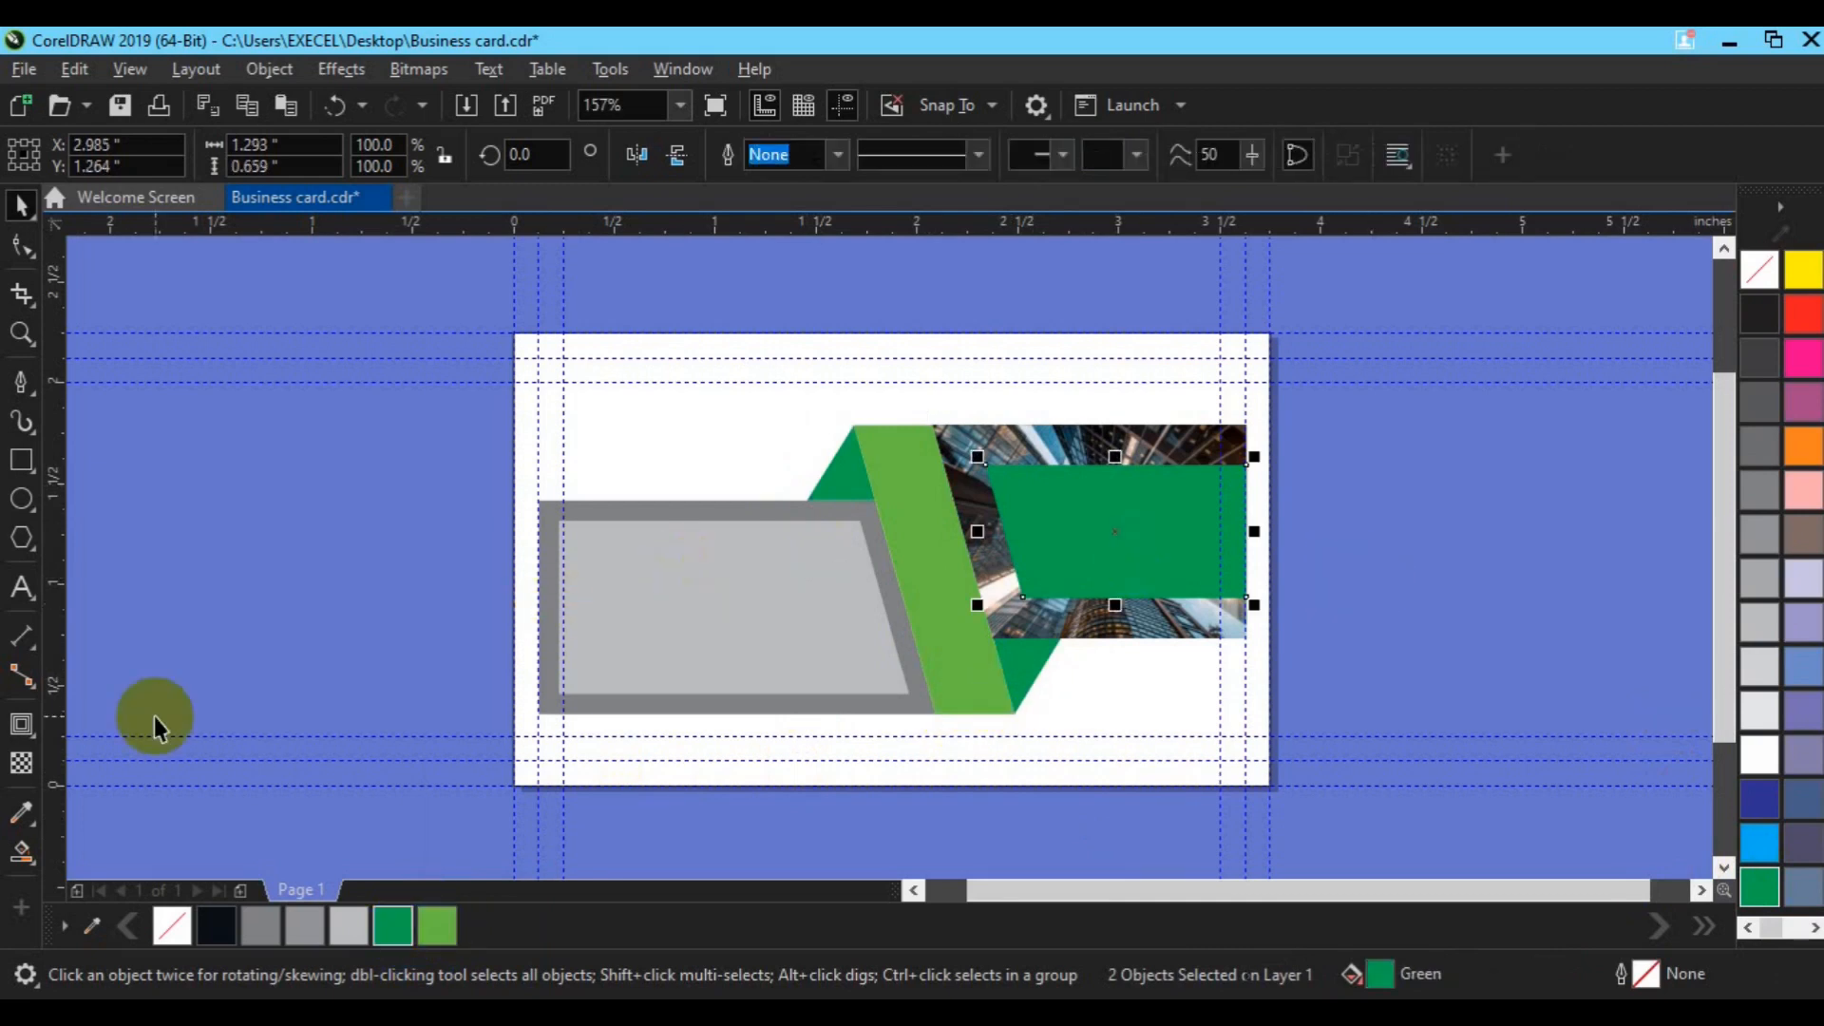
click(13, 823)
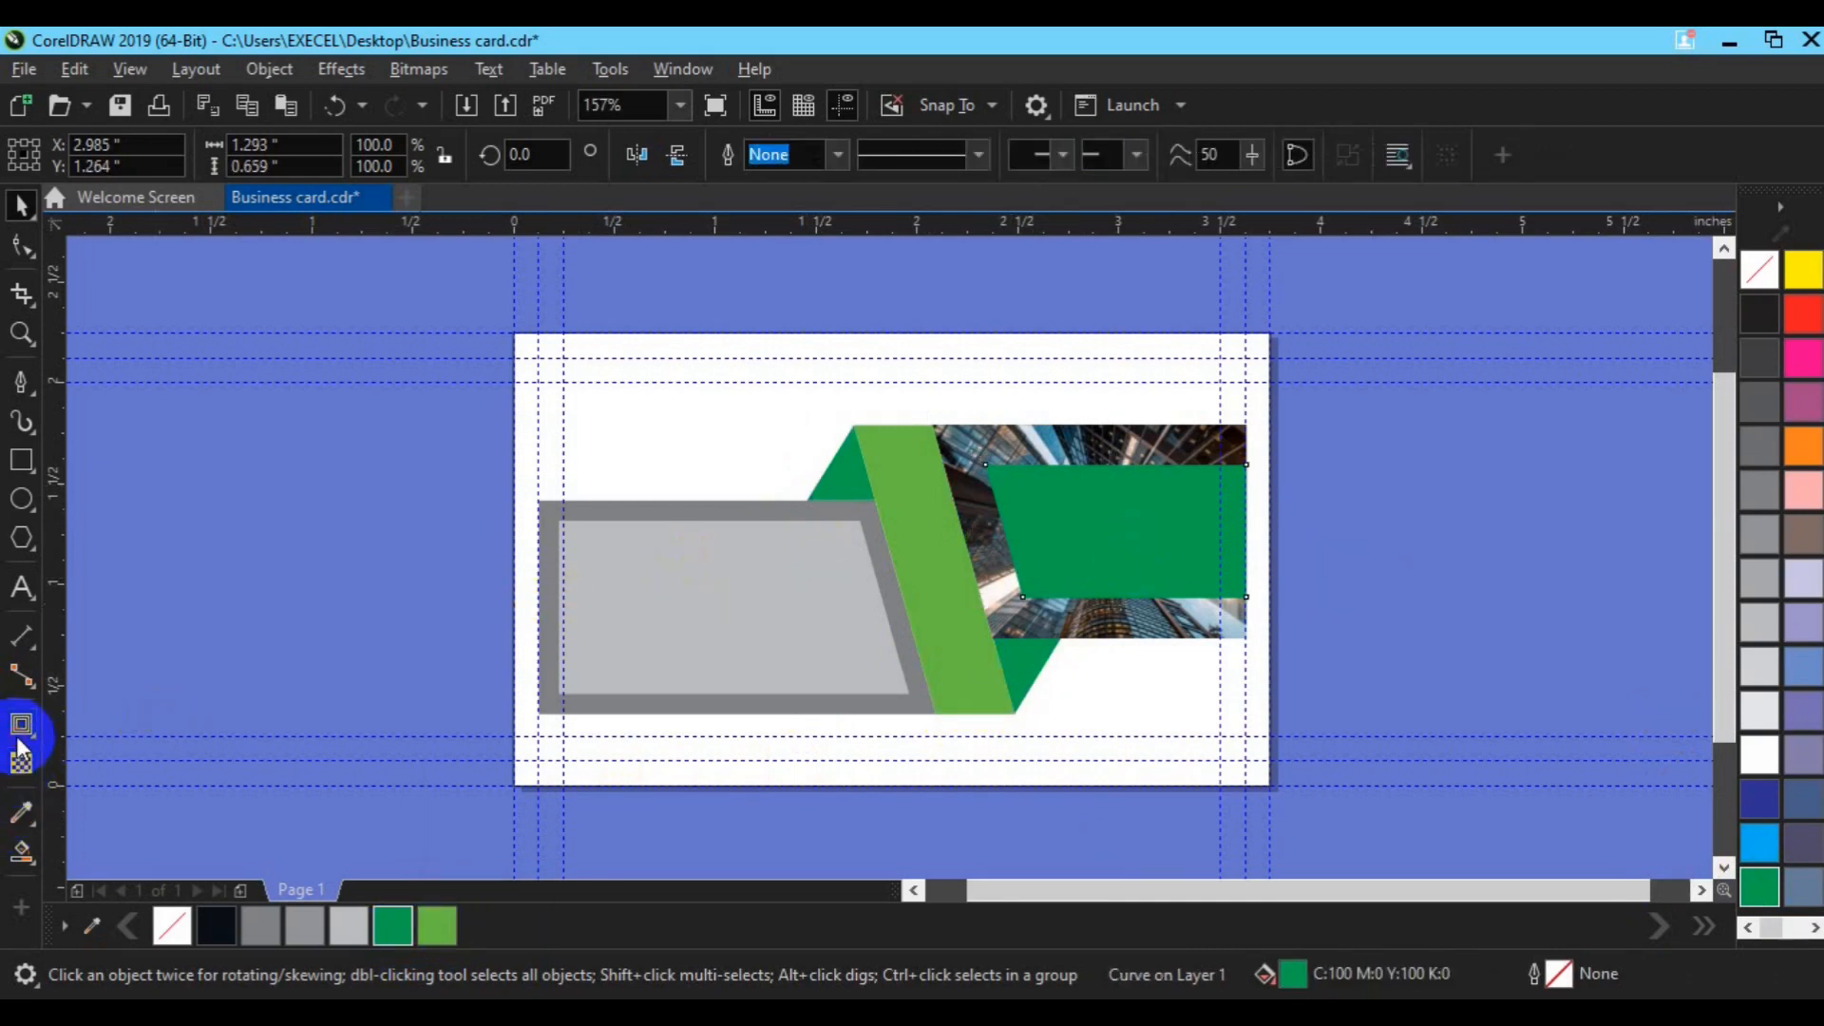
Step: Give the green rectangle a Color merge-mode transparency, after trying Multiply, so the photo shows through
click(21, 760)
click(21, 765)
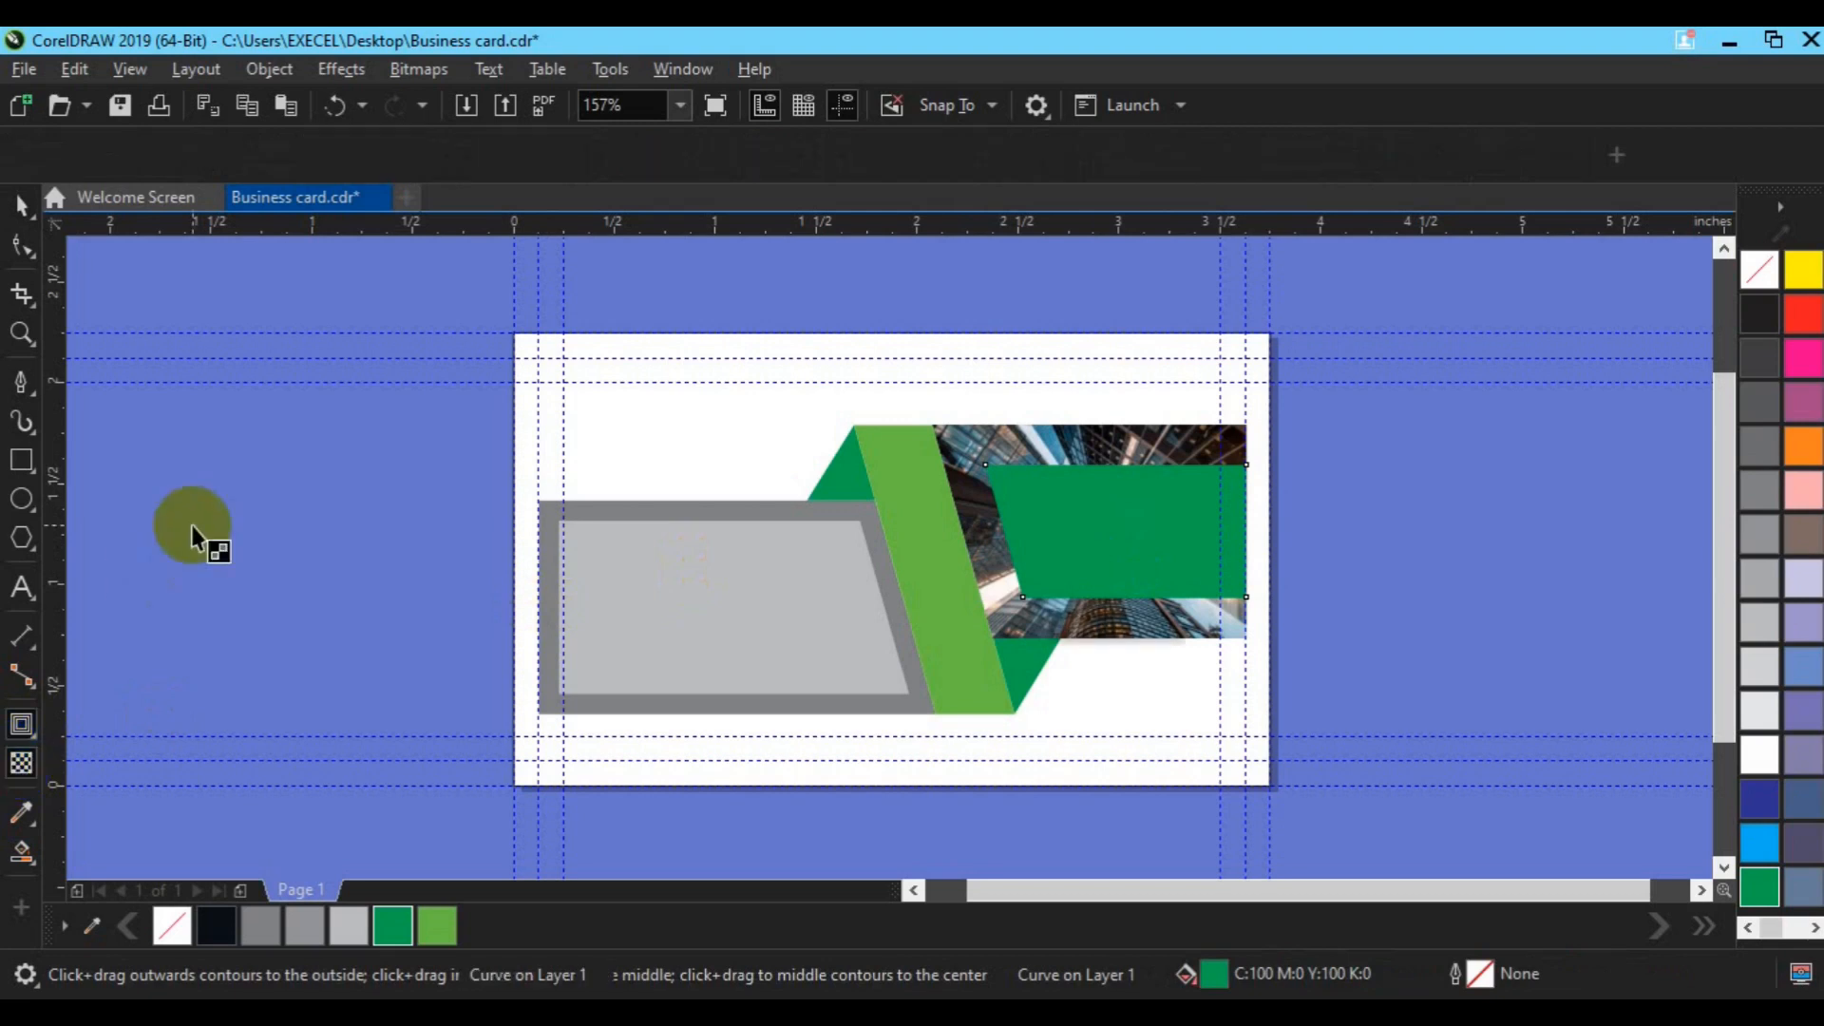
click(321, 156)
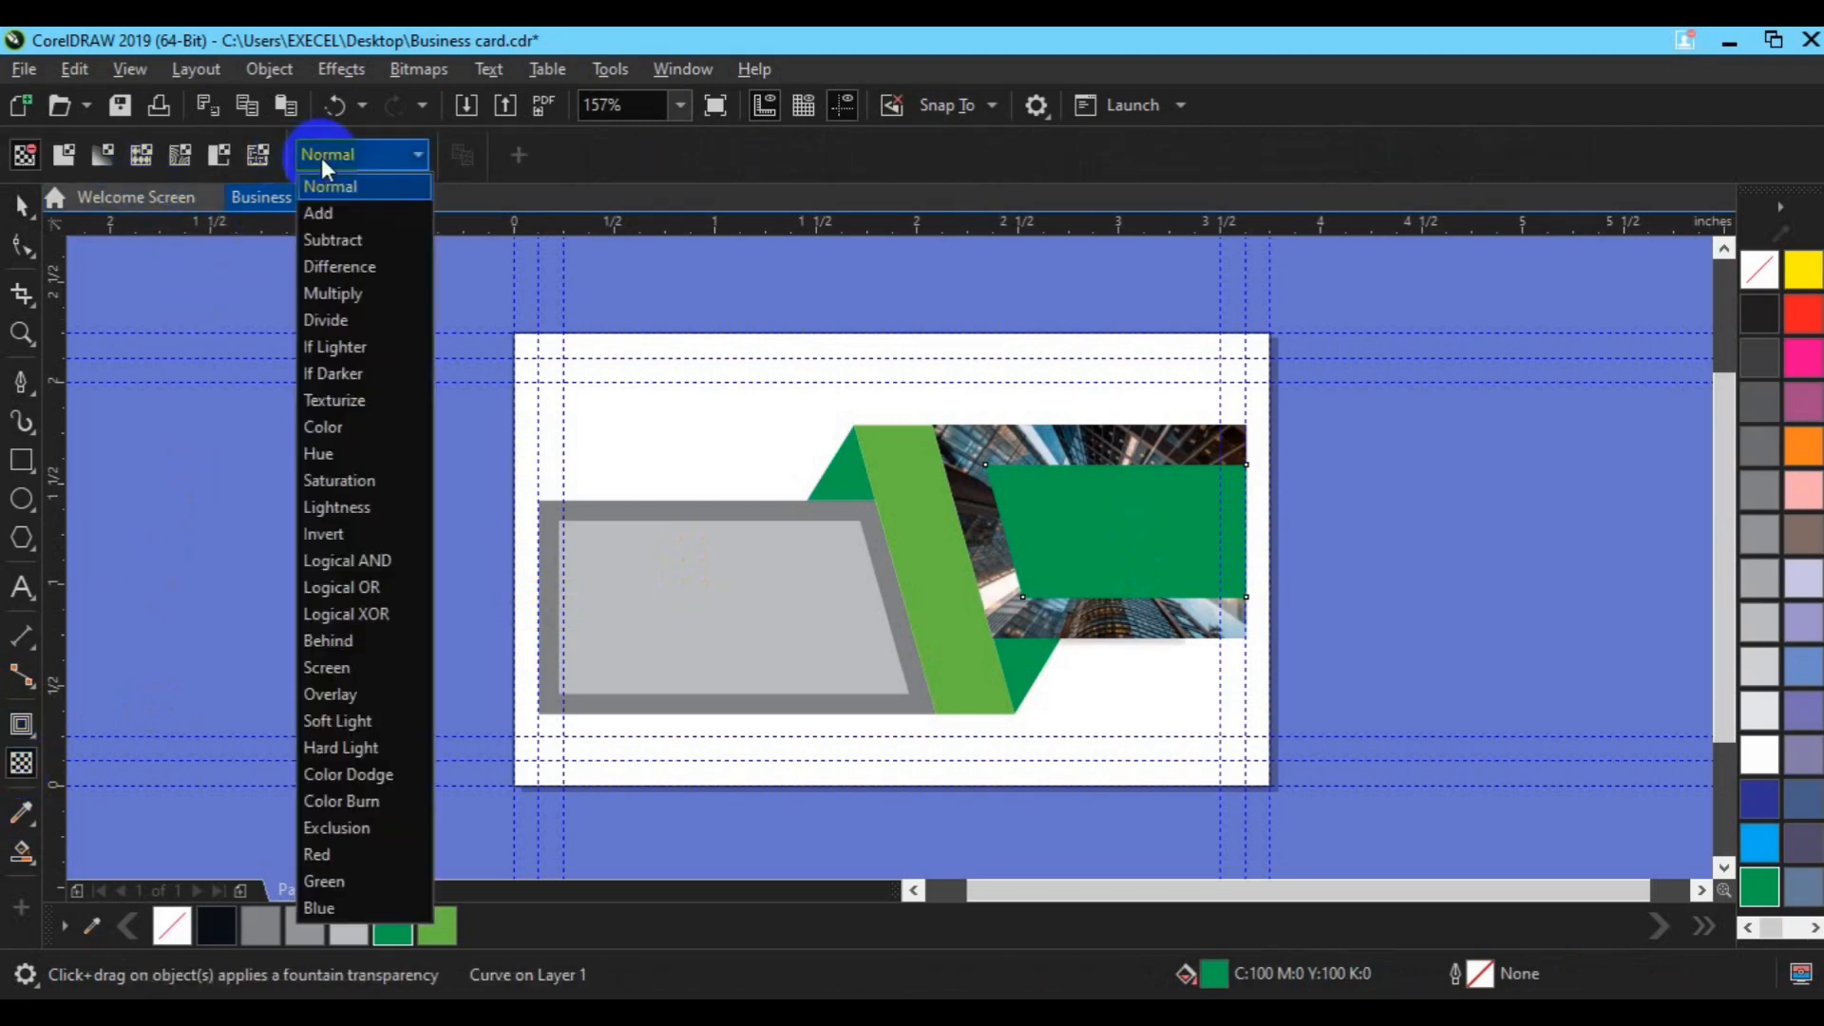
click(339, 299)
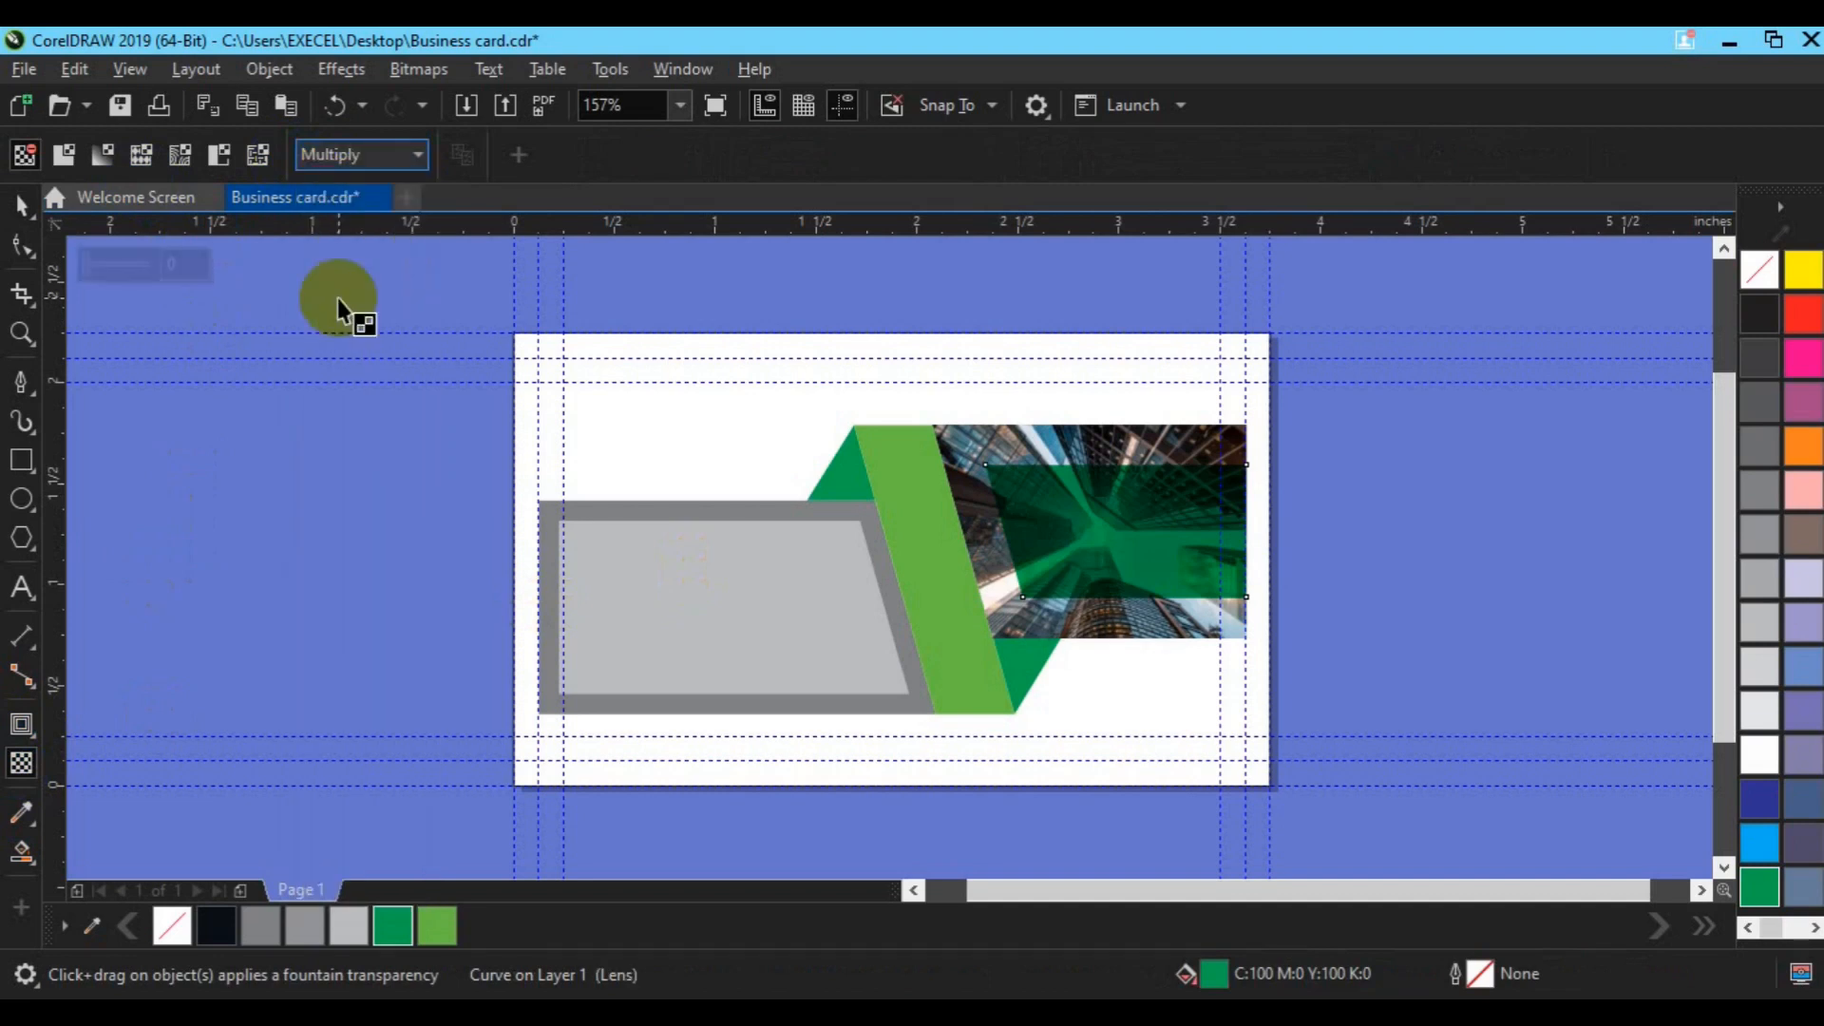
click(384, 162)
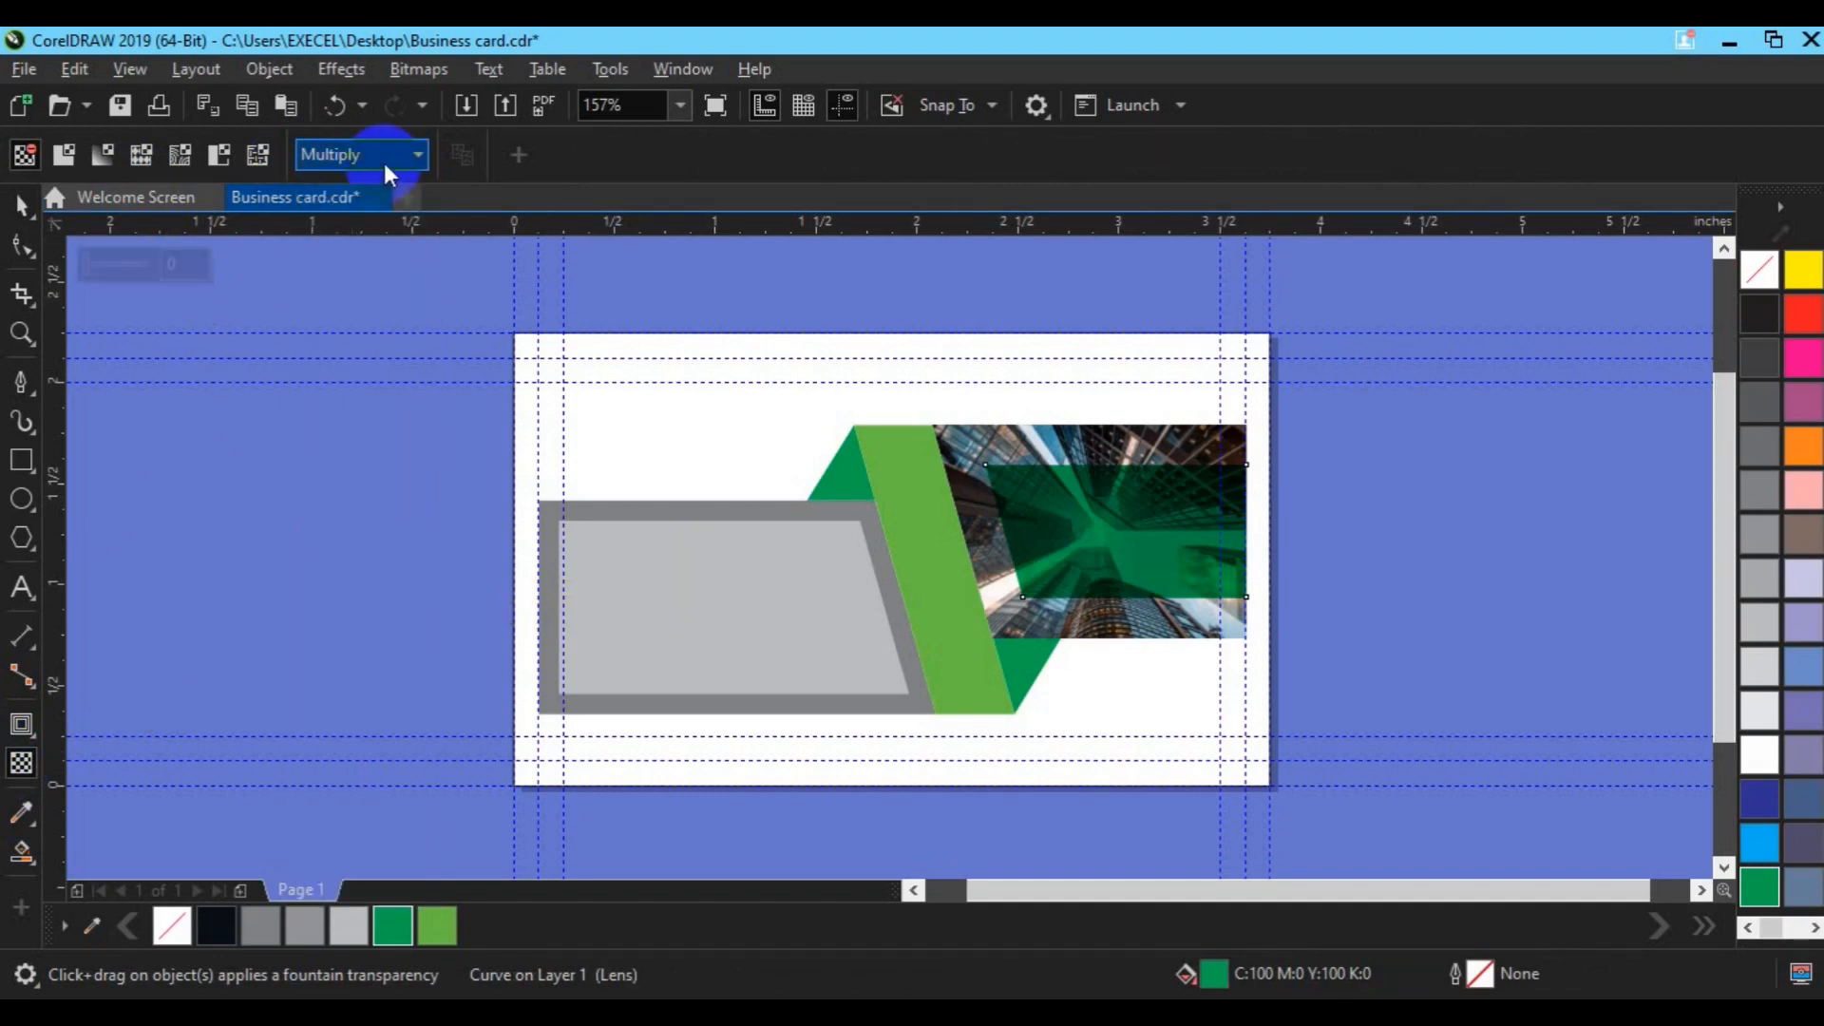
click(357, 425)
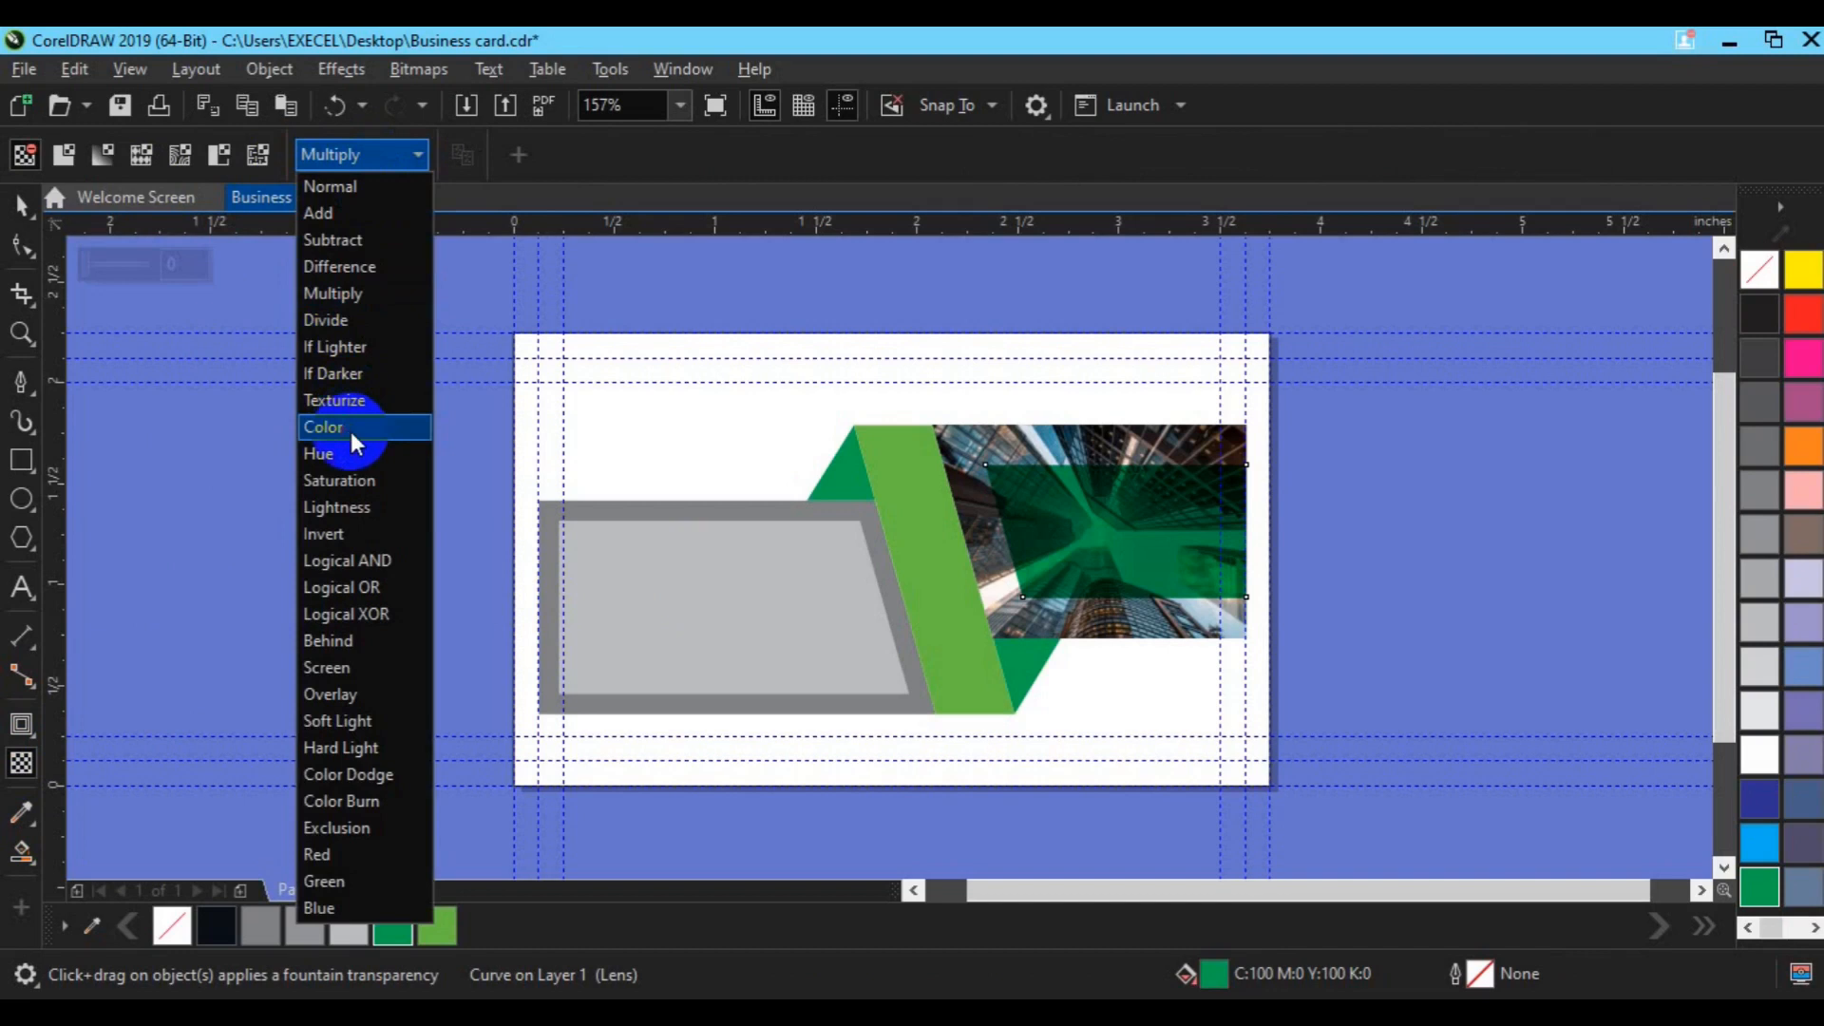
click(242, 496)
key(space)
click(749, 624)
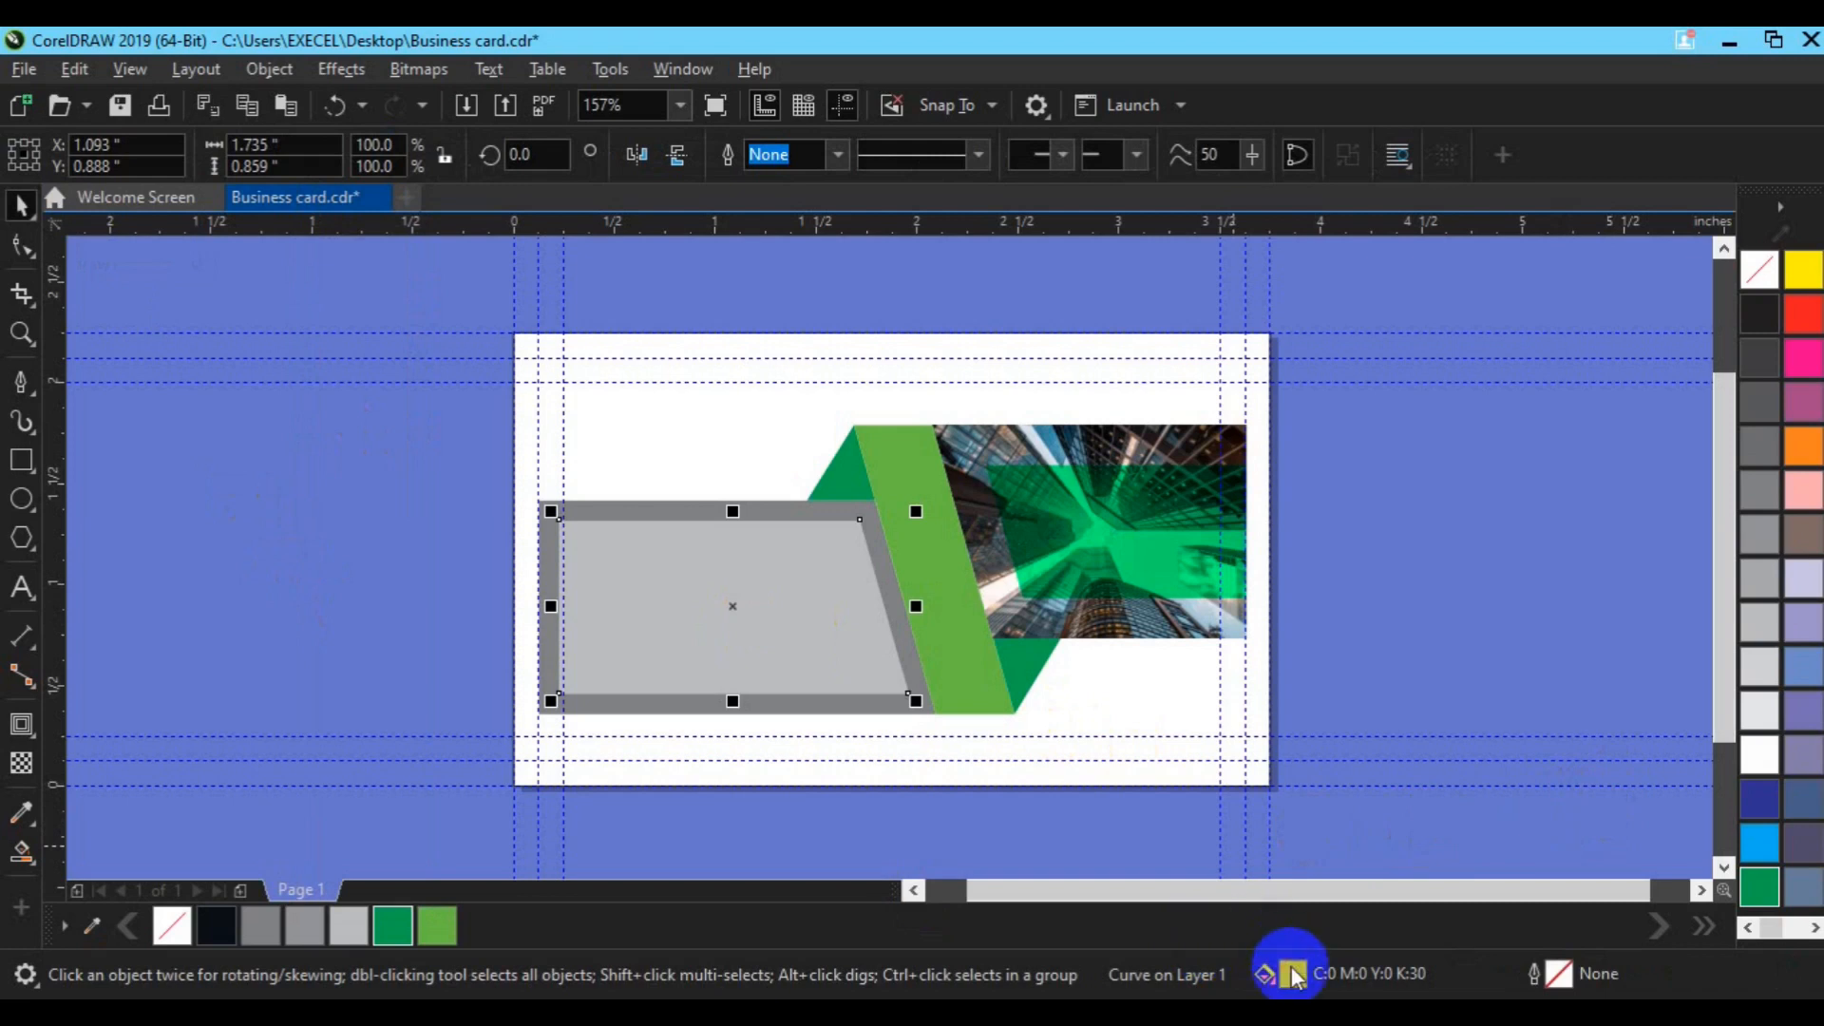
Step: Fill the left panel's inner rectangle with dark navy #2A2F34
double_click(1292, 974)
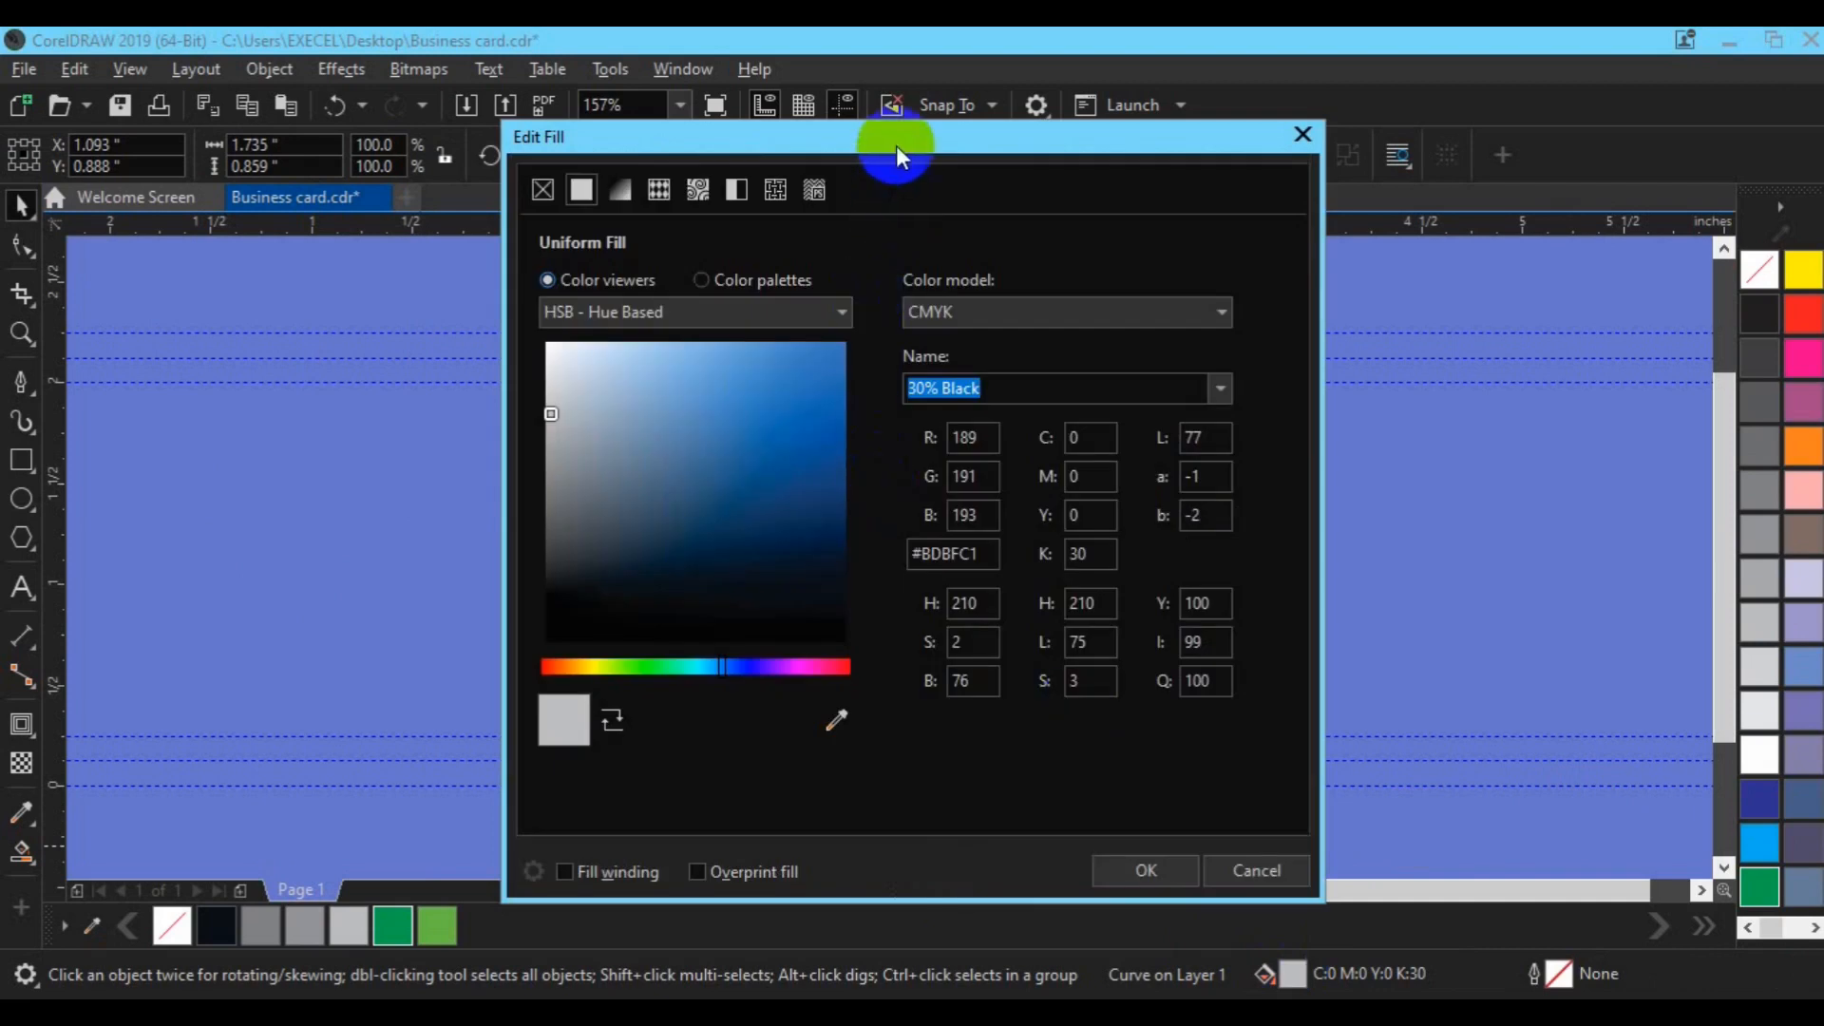
drag(893, 144, 1425, 105)
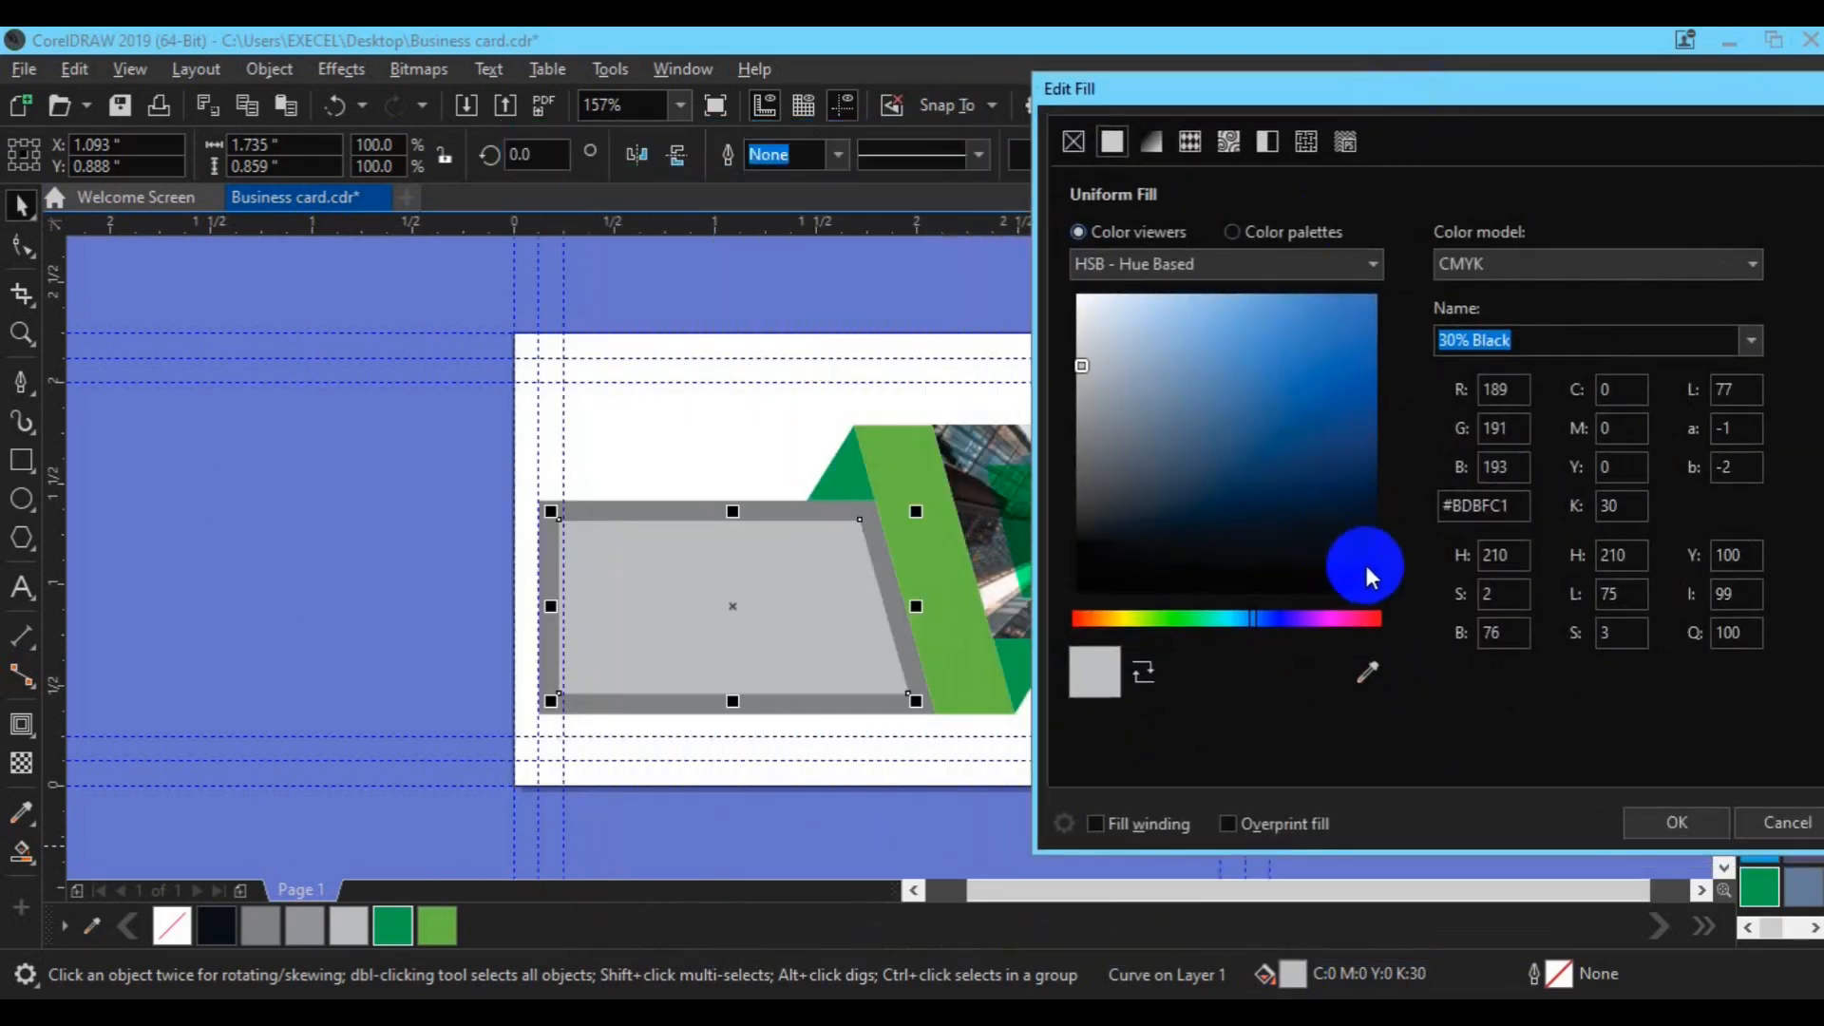
click(1364, 525)
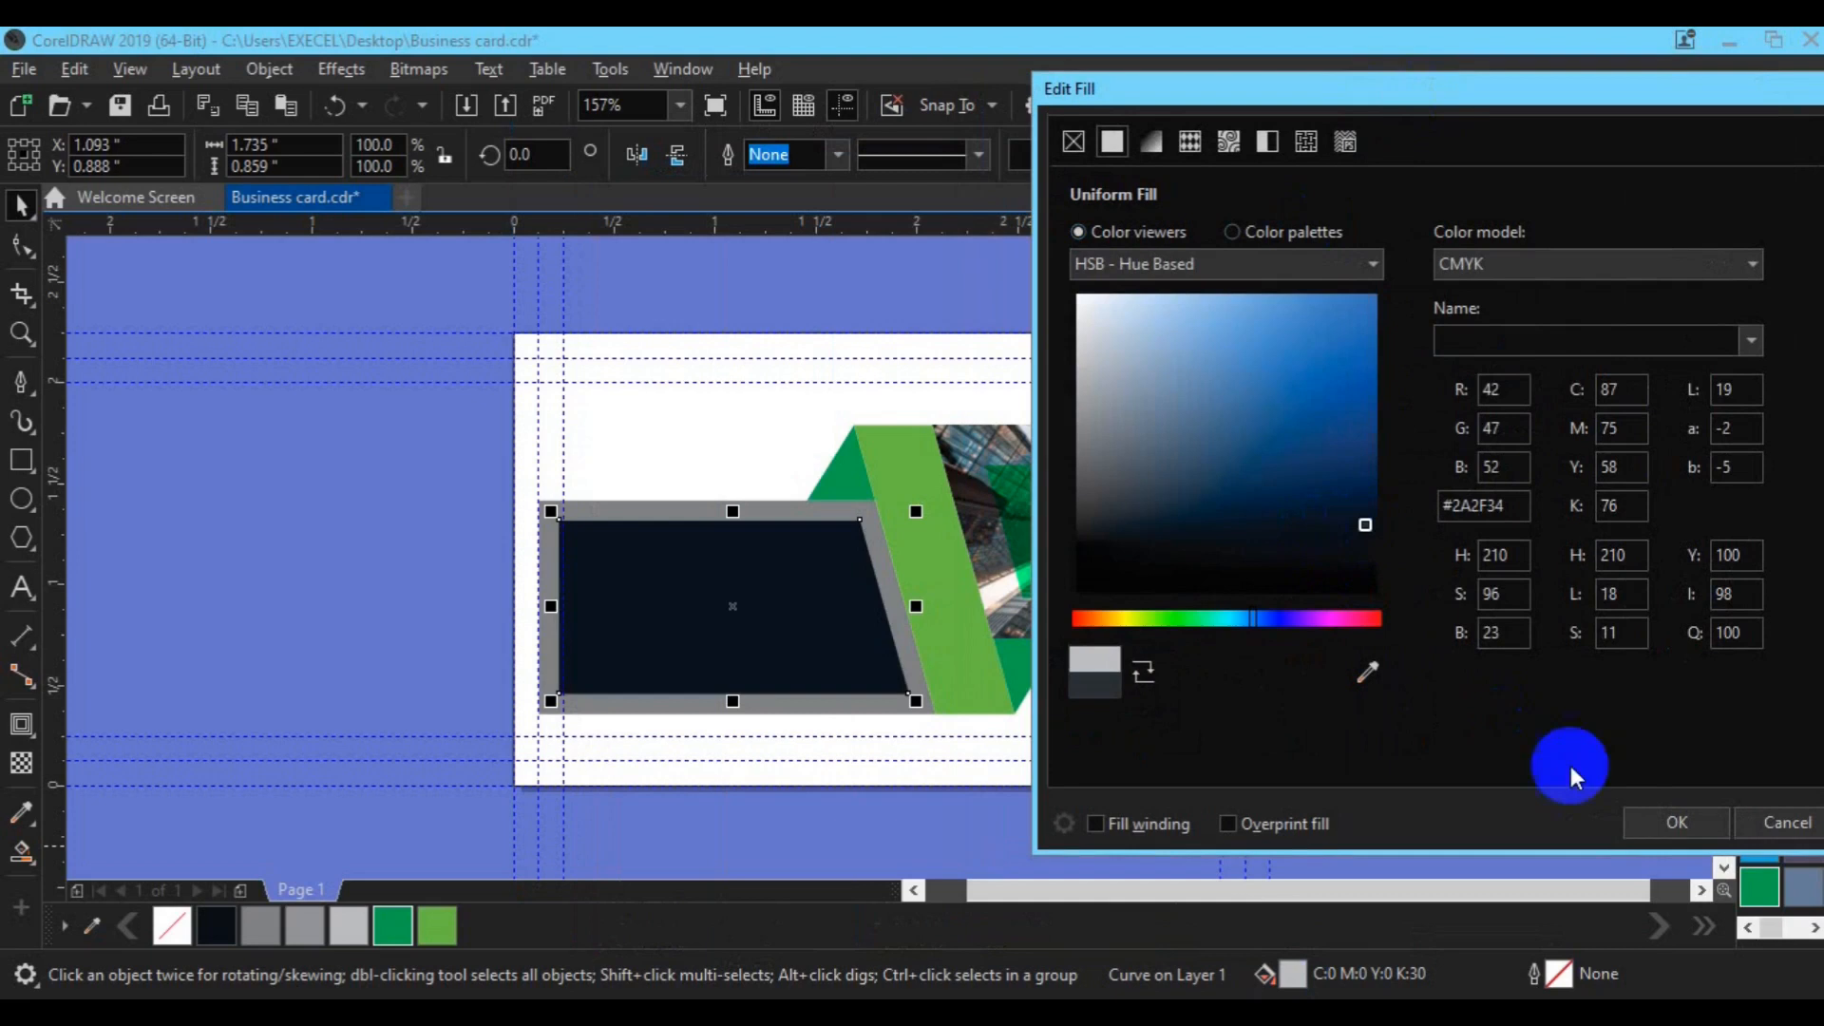
click(1640, 819)
Step: Lighten the grey frame behind the navy panel to 20% Black
click(605, 518)
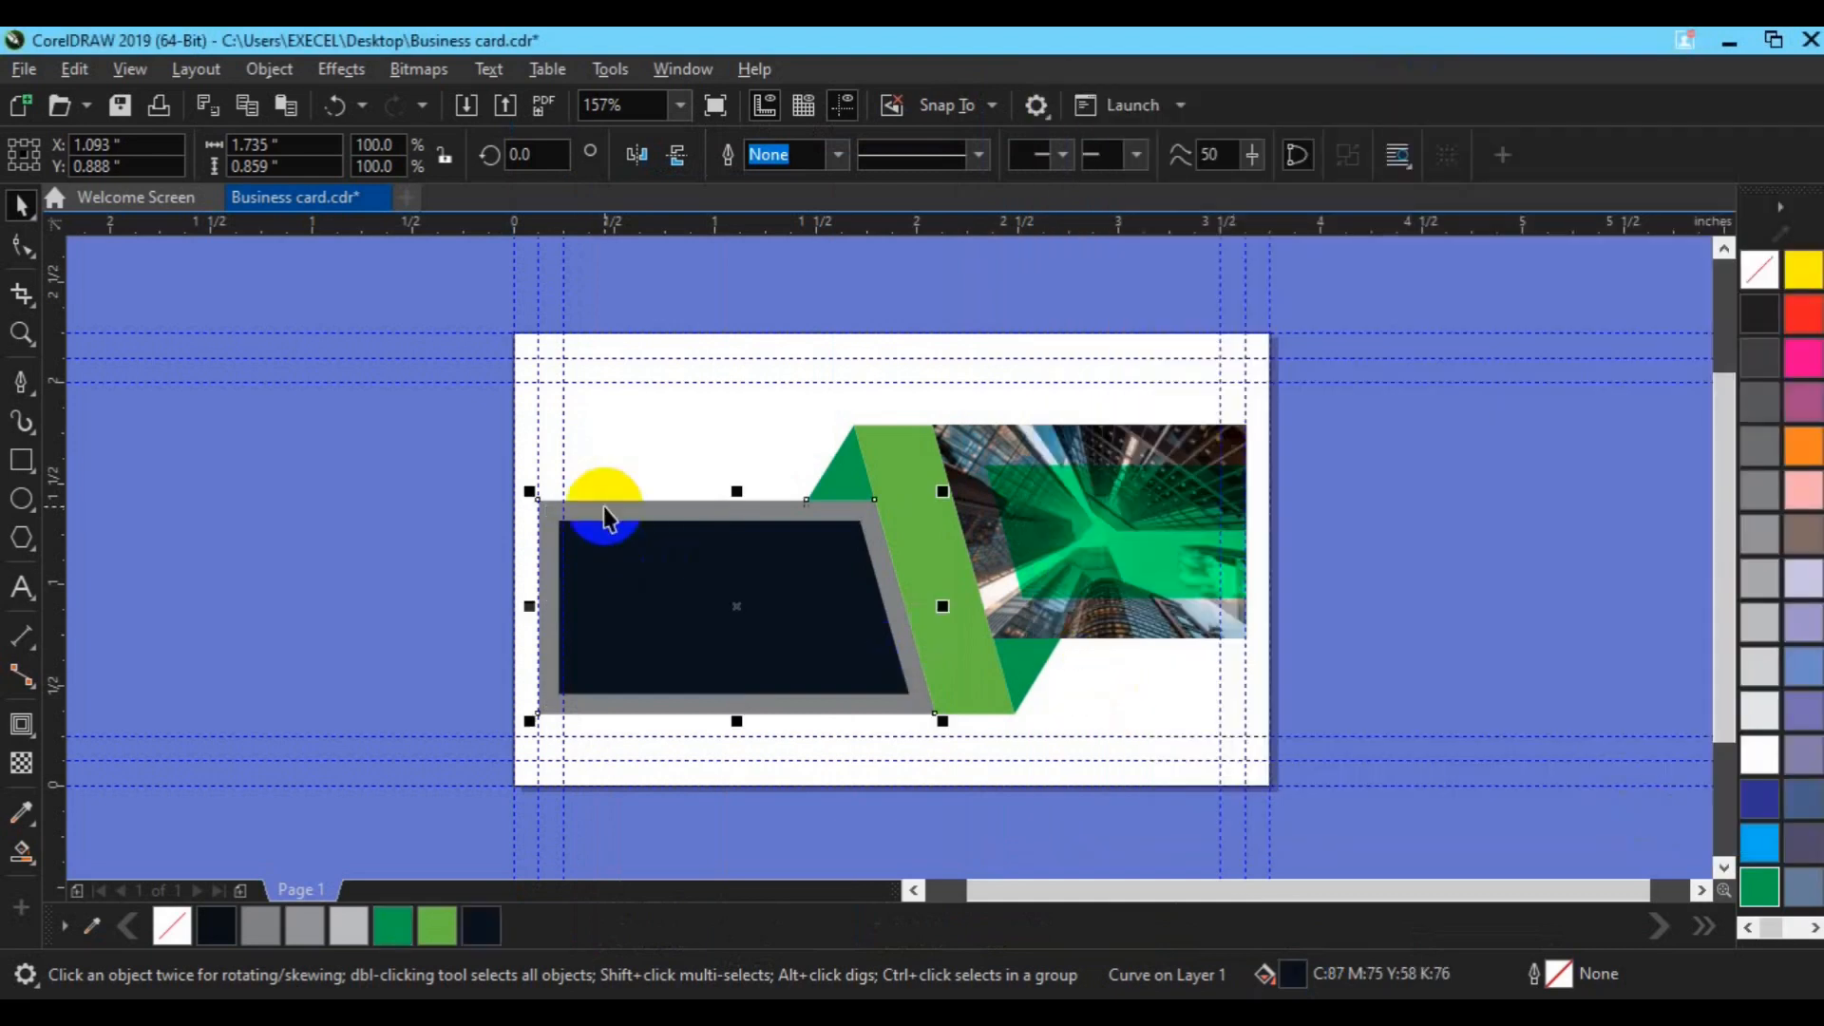
click(1757, 667)
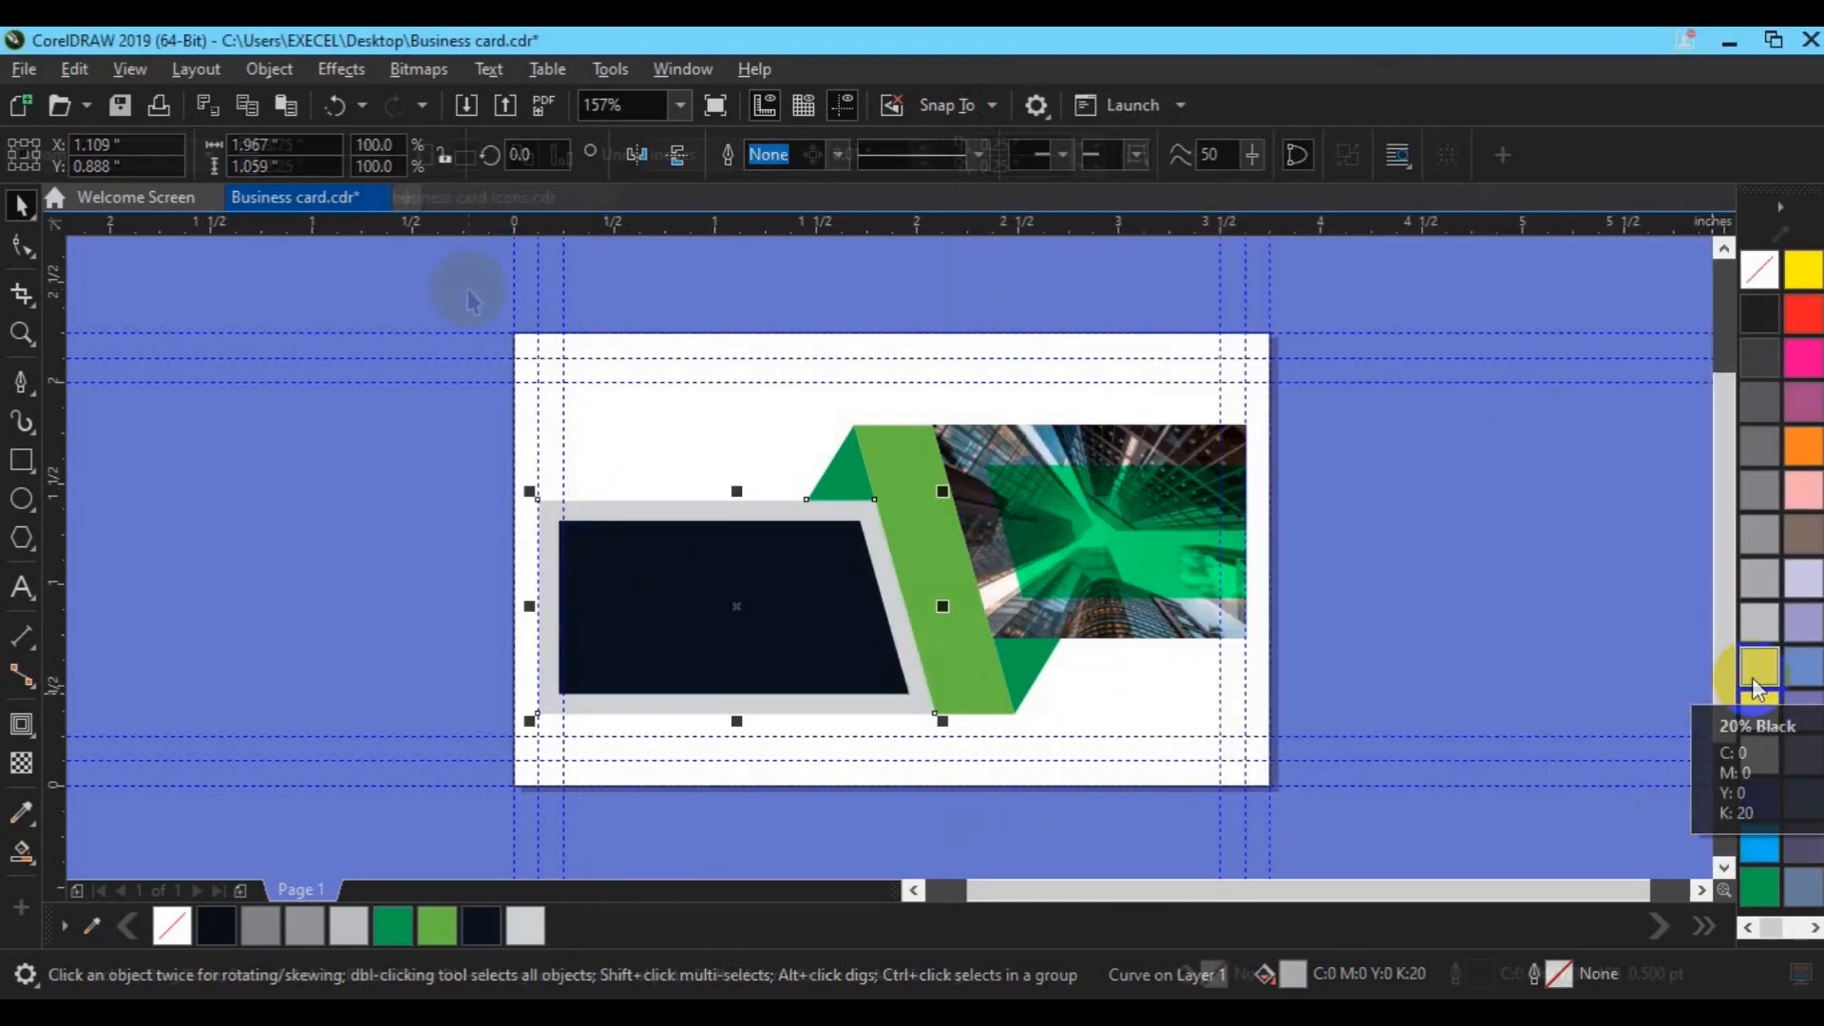
click(602, 465)
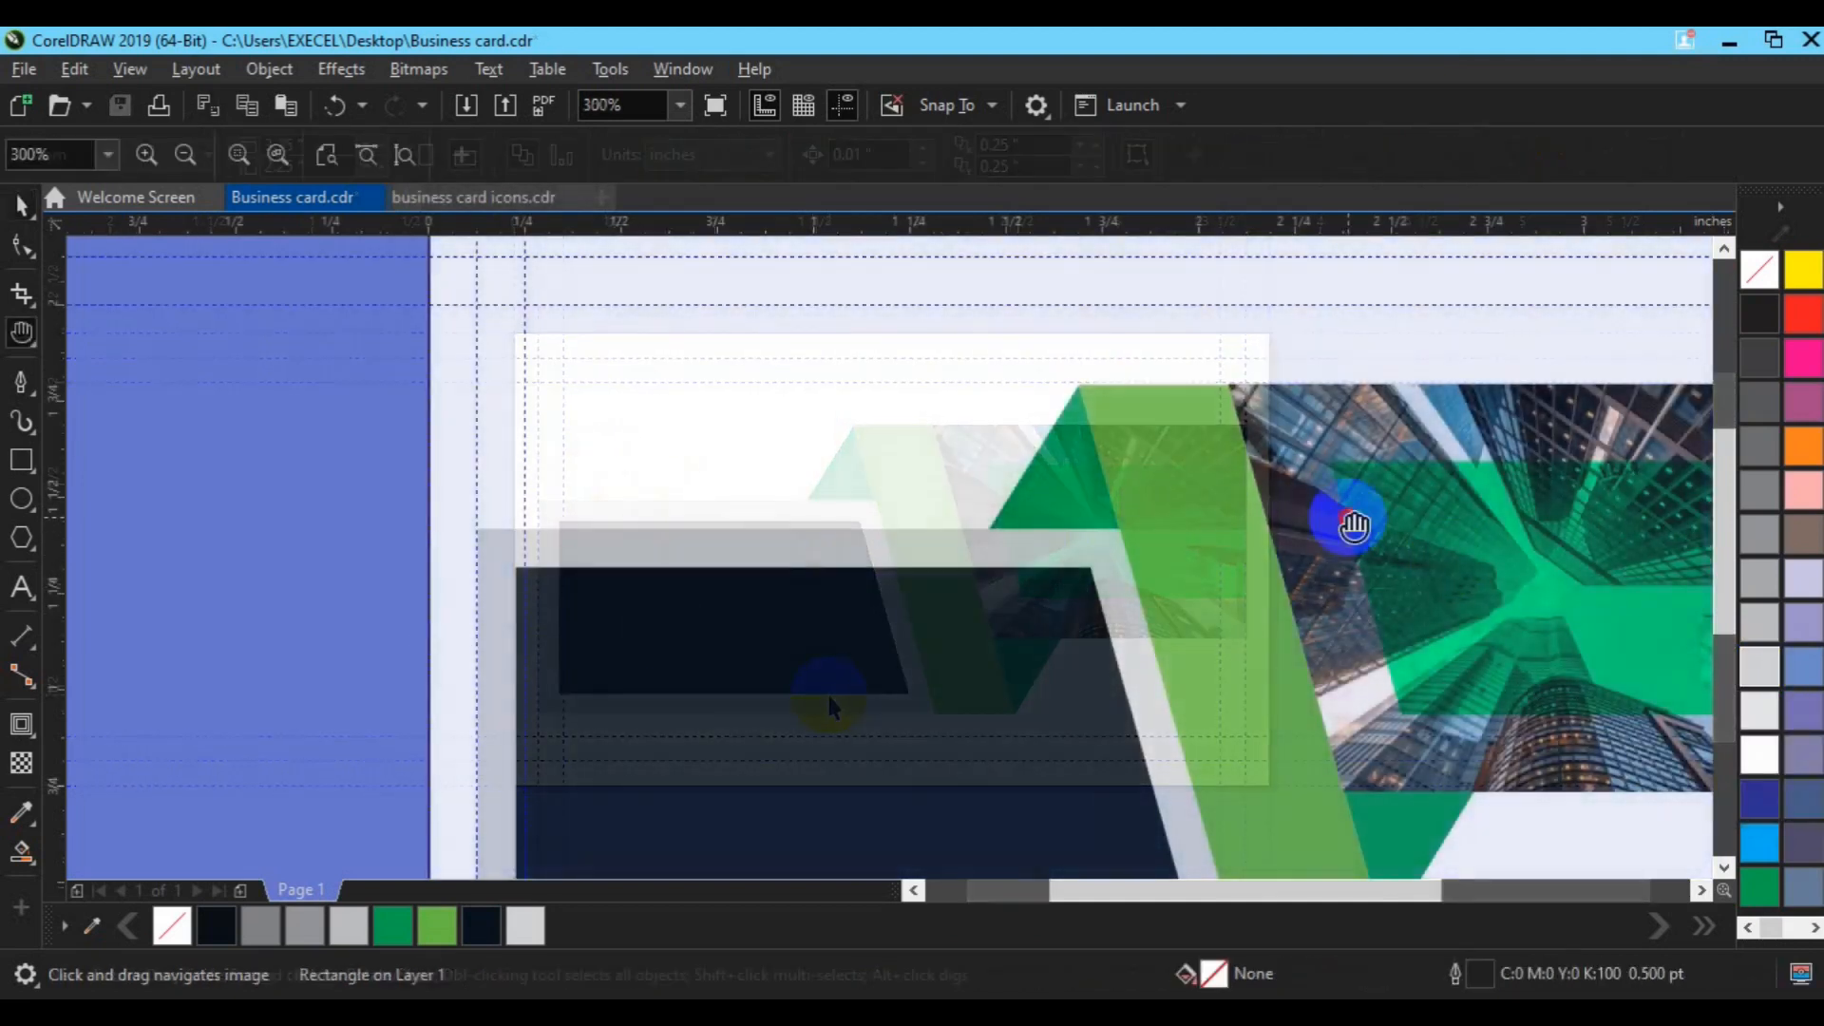
Step: In business card icons.cdr, group and copy the middle column of outline icons
drag(1344, 516, 1201, 521)
click(949, 355)
click(475, 196)
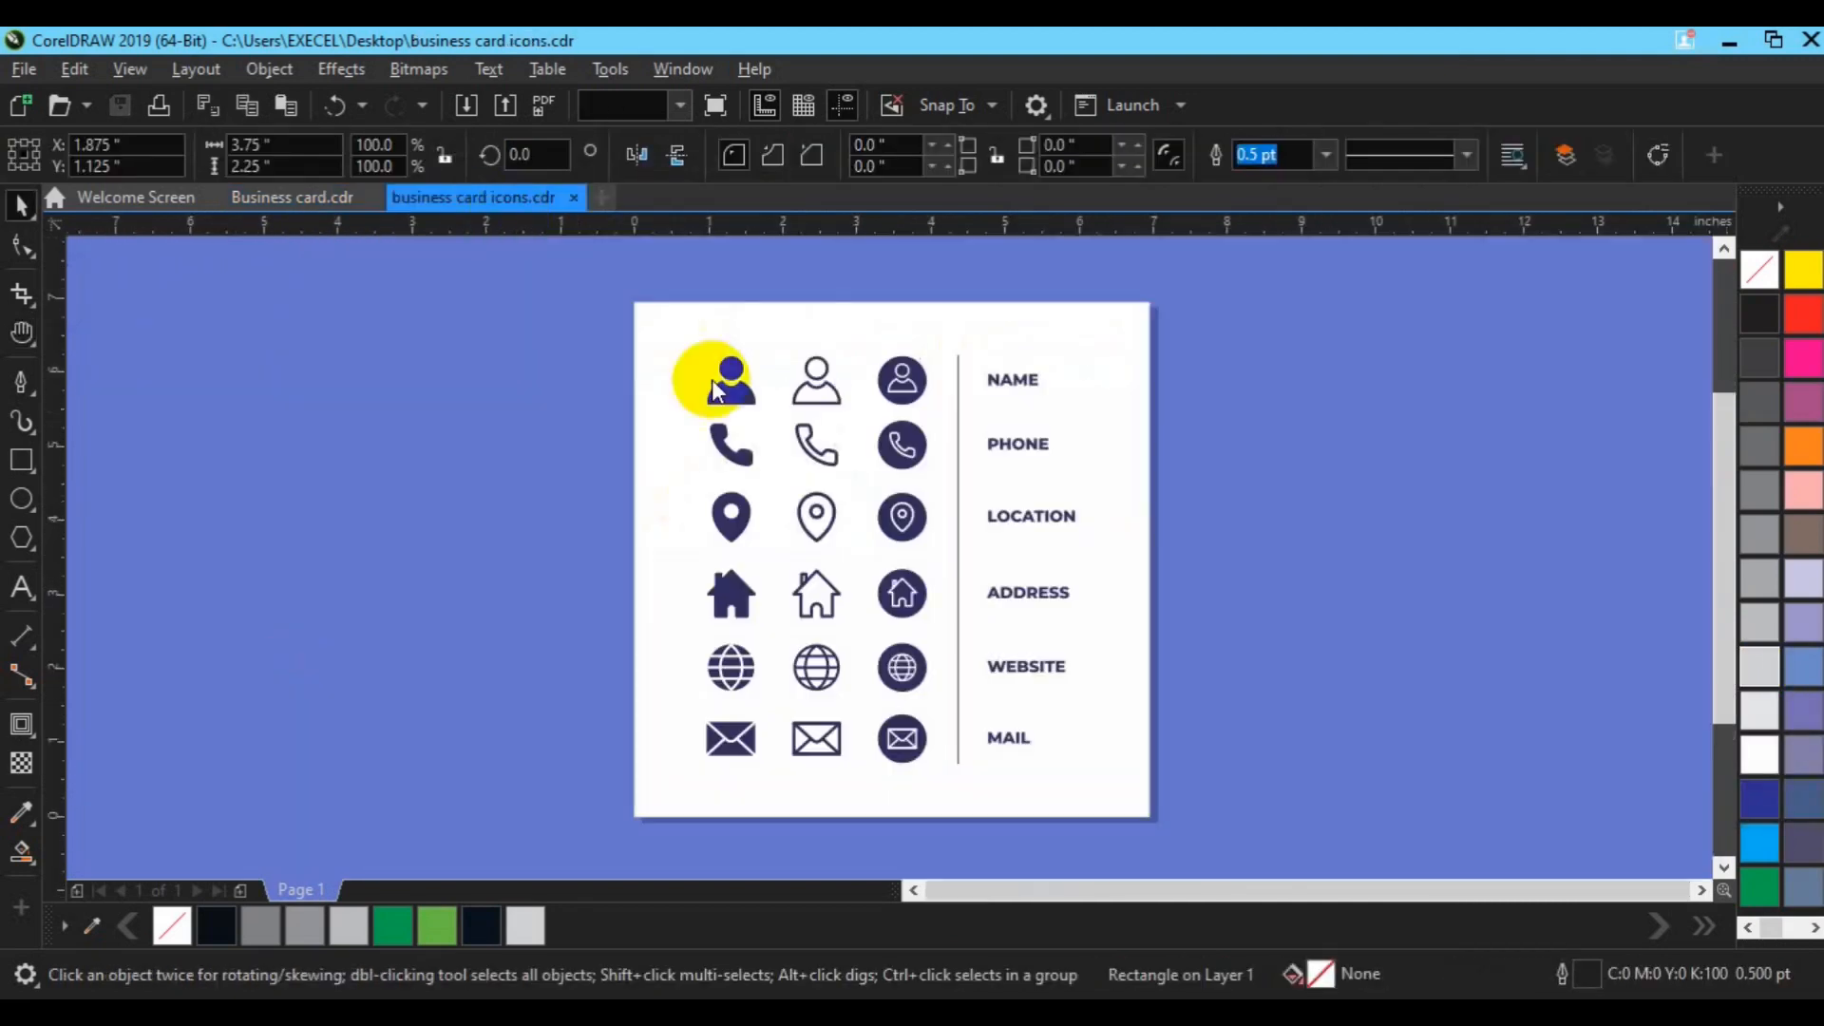
key(space)
drag(777, 287, 862, 781)
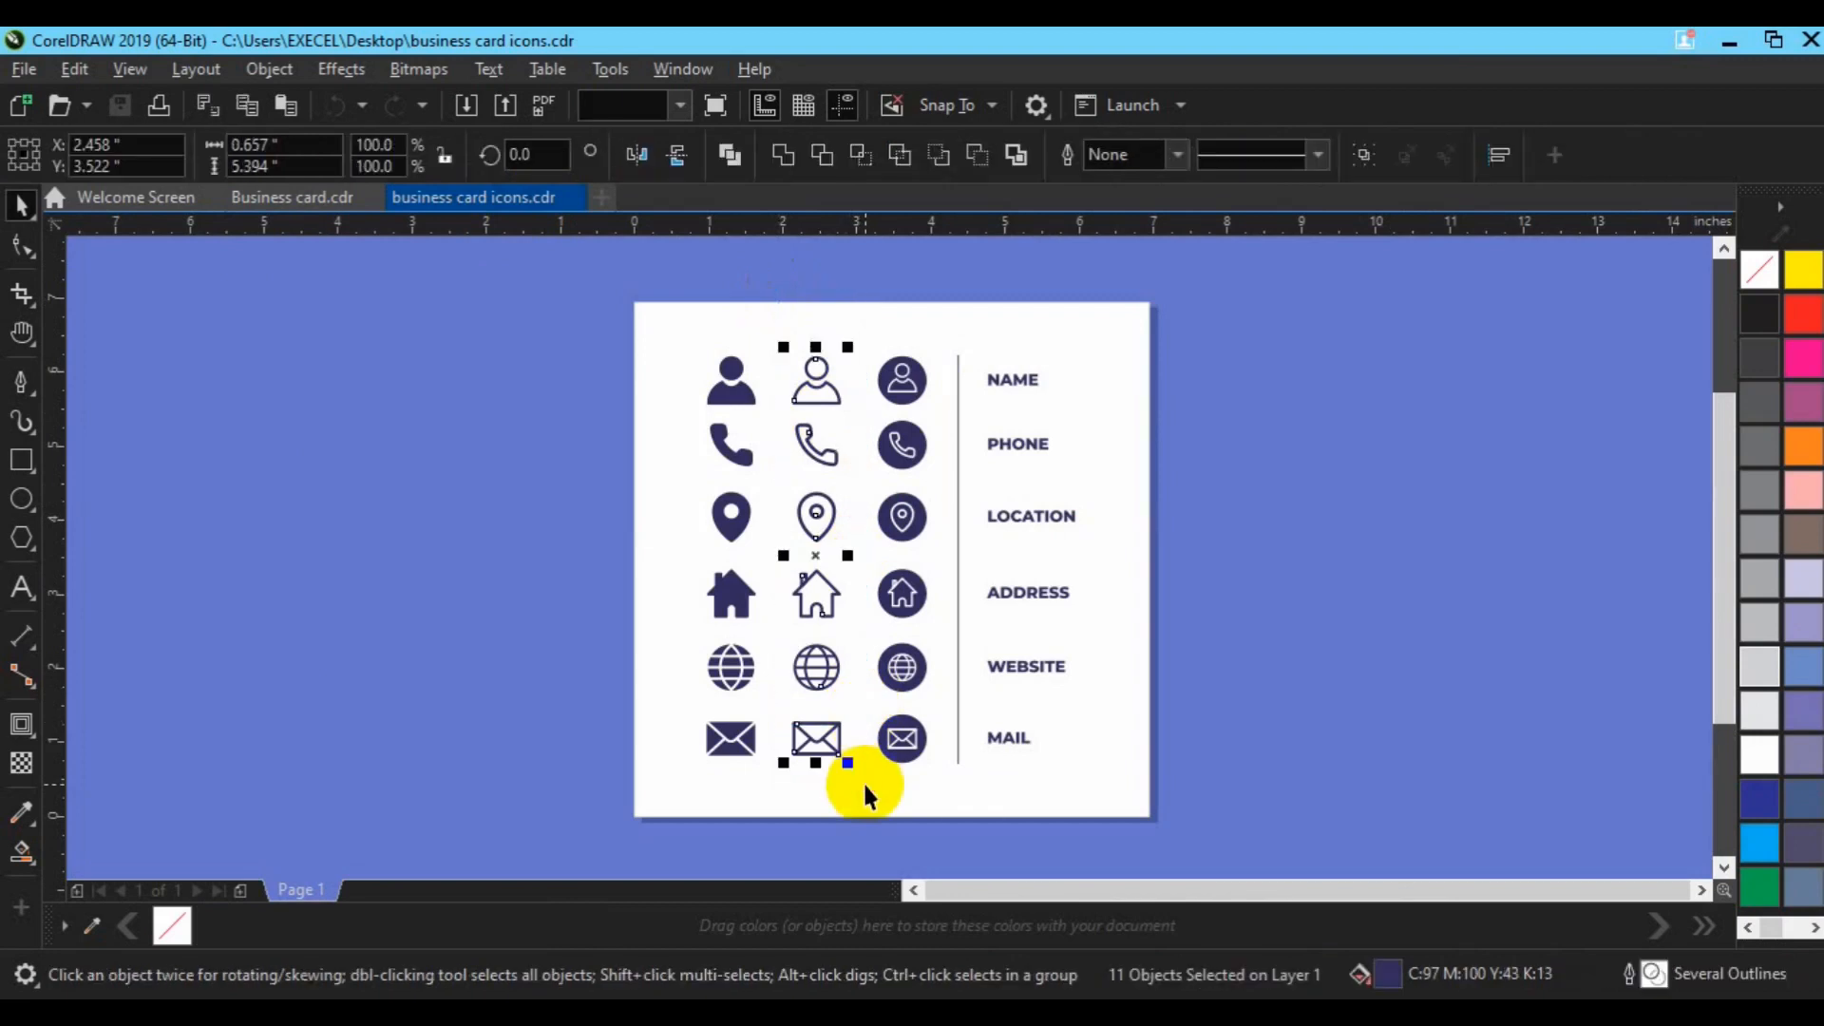
key(ctrl+g)
key(ctrl+c)
Step: Paste the icon group beside the business card and shrink it to about 15%
click(322, 201)
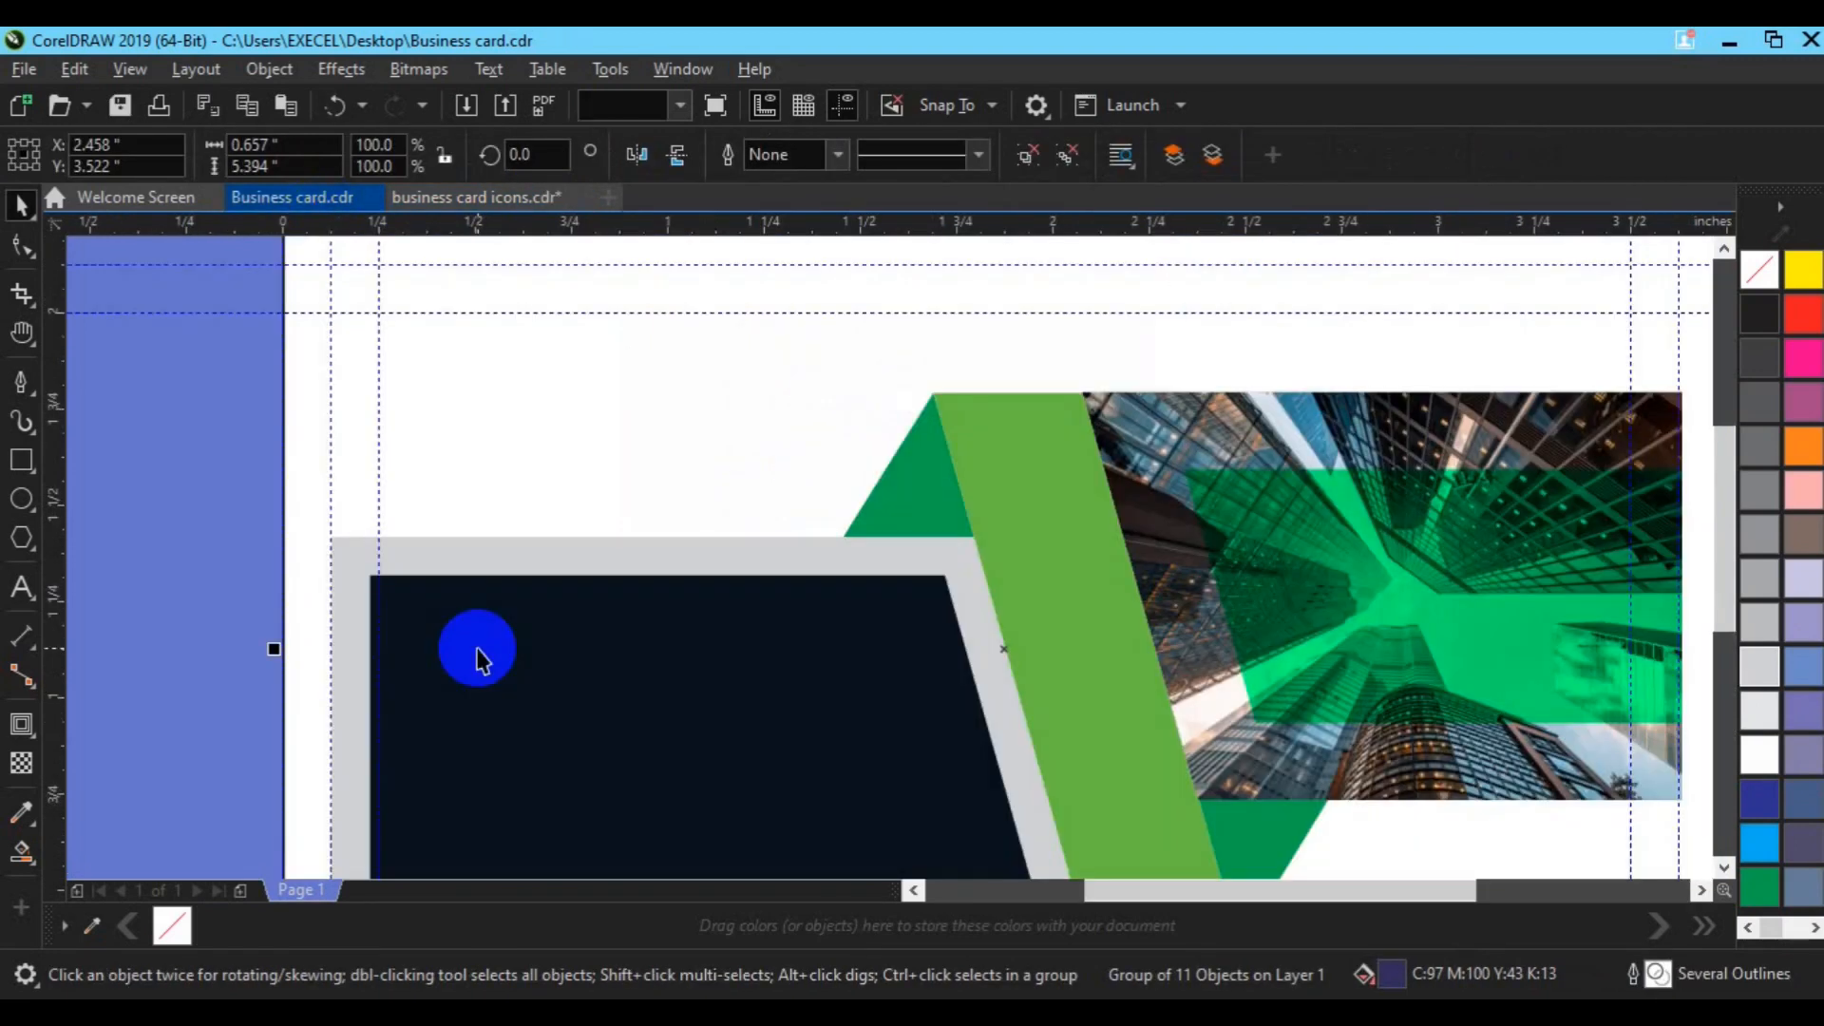
key(ctrl+v)
drag(643, 443, 279, 589)
drag(306, 346, 271, 418)
drag(172, 789, 178, 465)
drag(277, 351, 140, 378)
drag(189, 320, 170, 447)
click(198, 459)
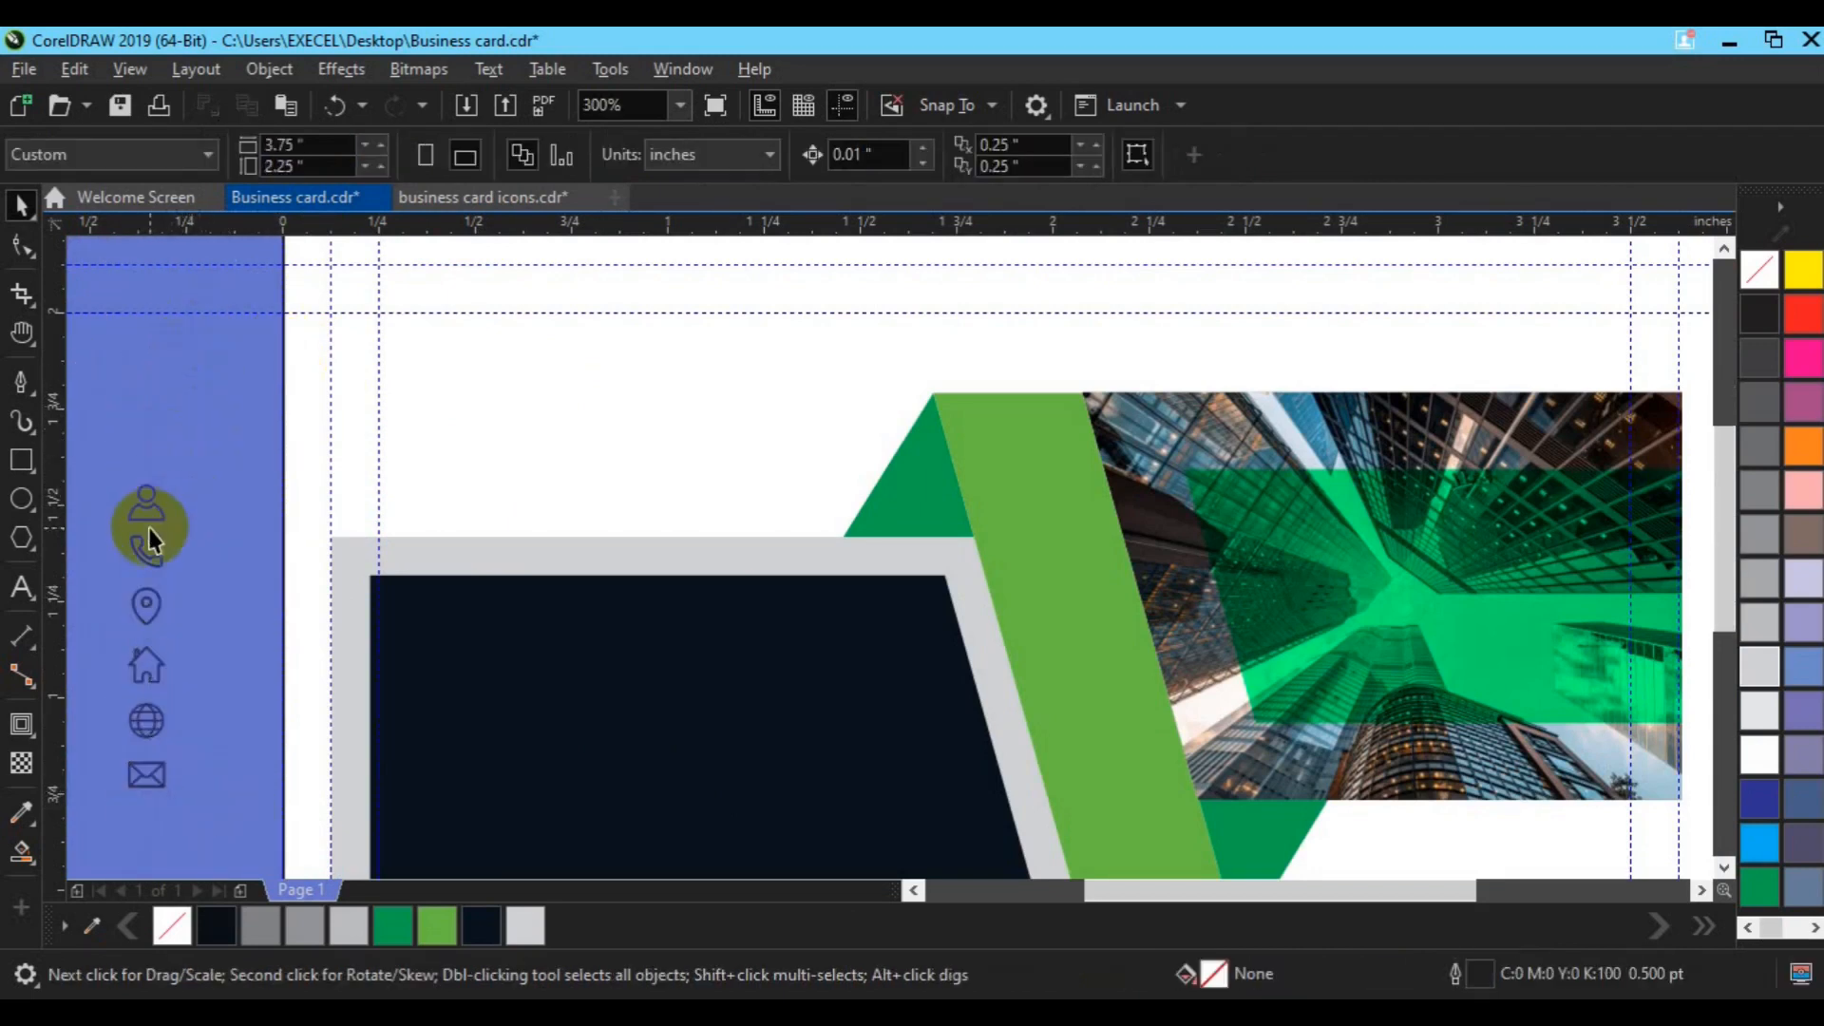
Step: Ungroup the icons, regroup the two-part person icon, and colour it green
click(141, 519)
key(ctrl+u)
drag(116, 440, 465, 480)
key(ctrl+g)
click(392, 927)
click(180, 468)
click(21, 587)
click(551, 437)
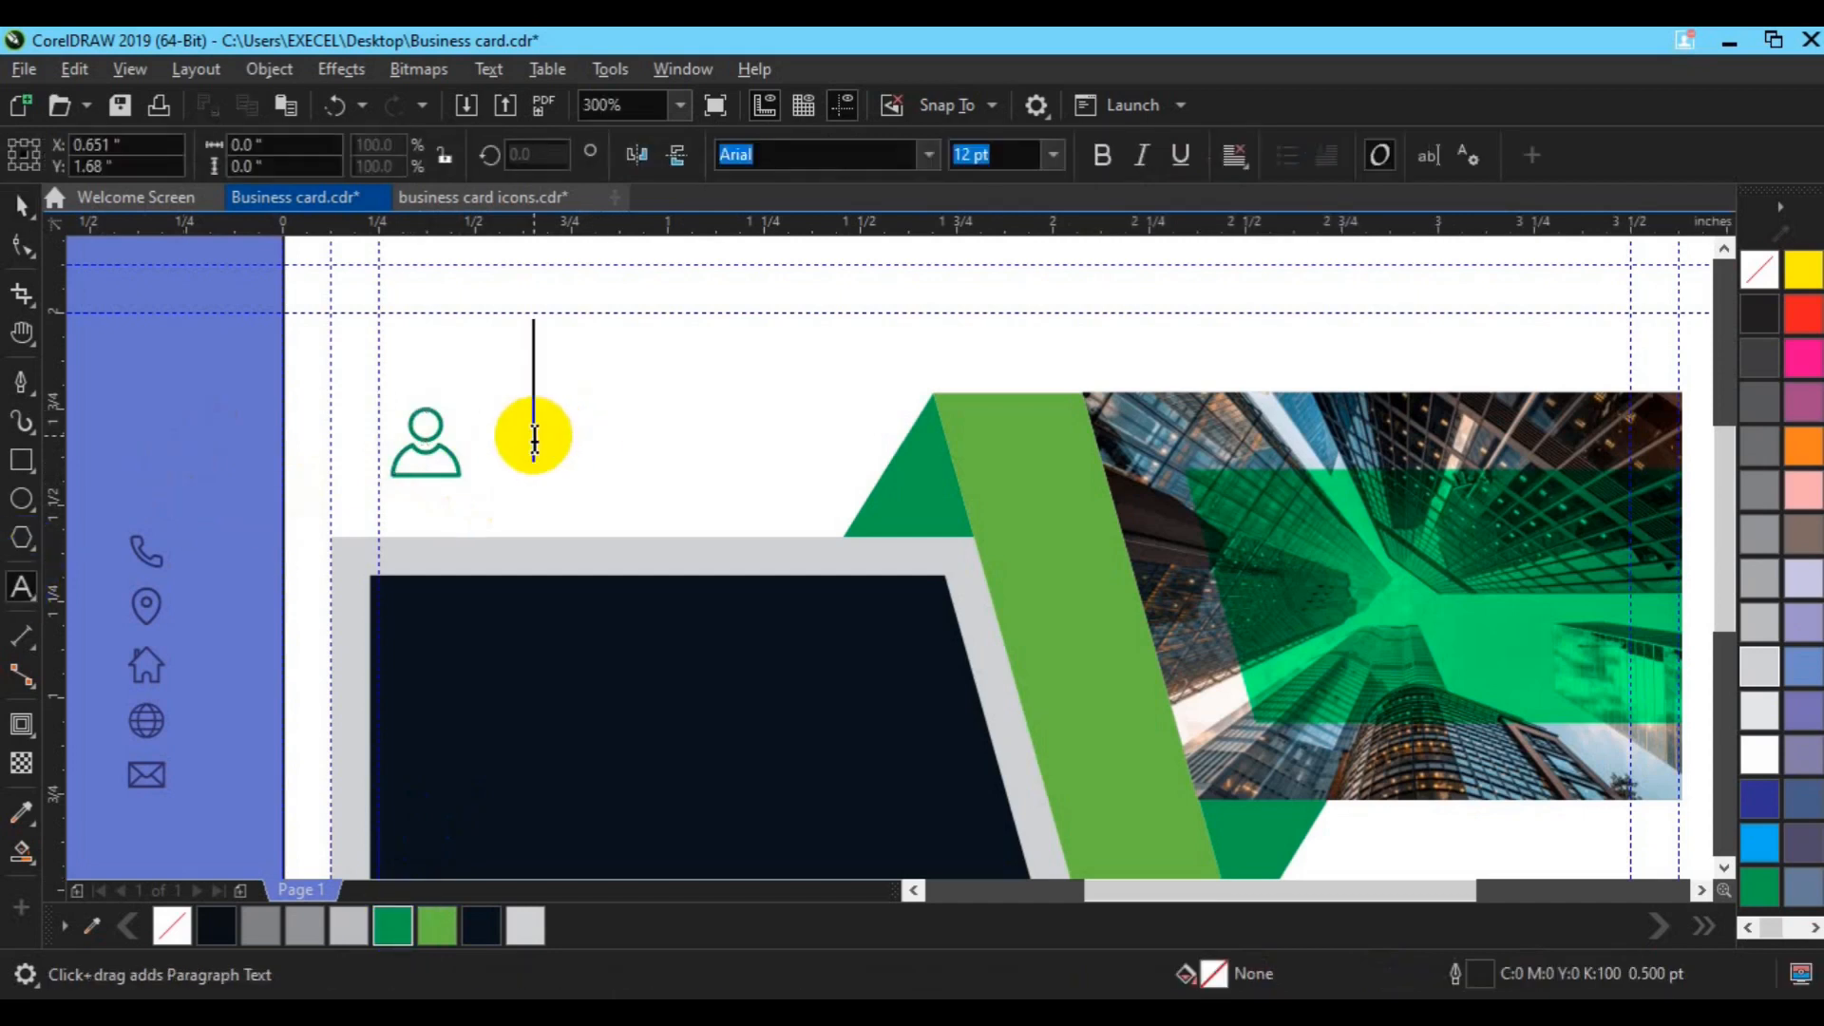
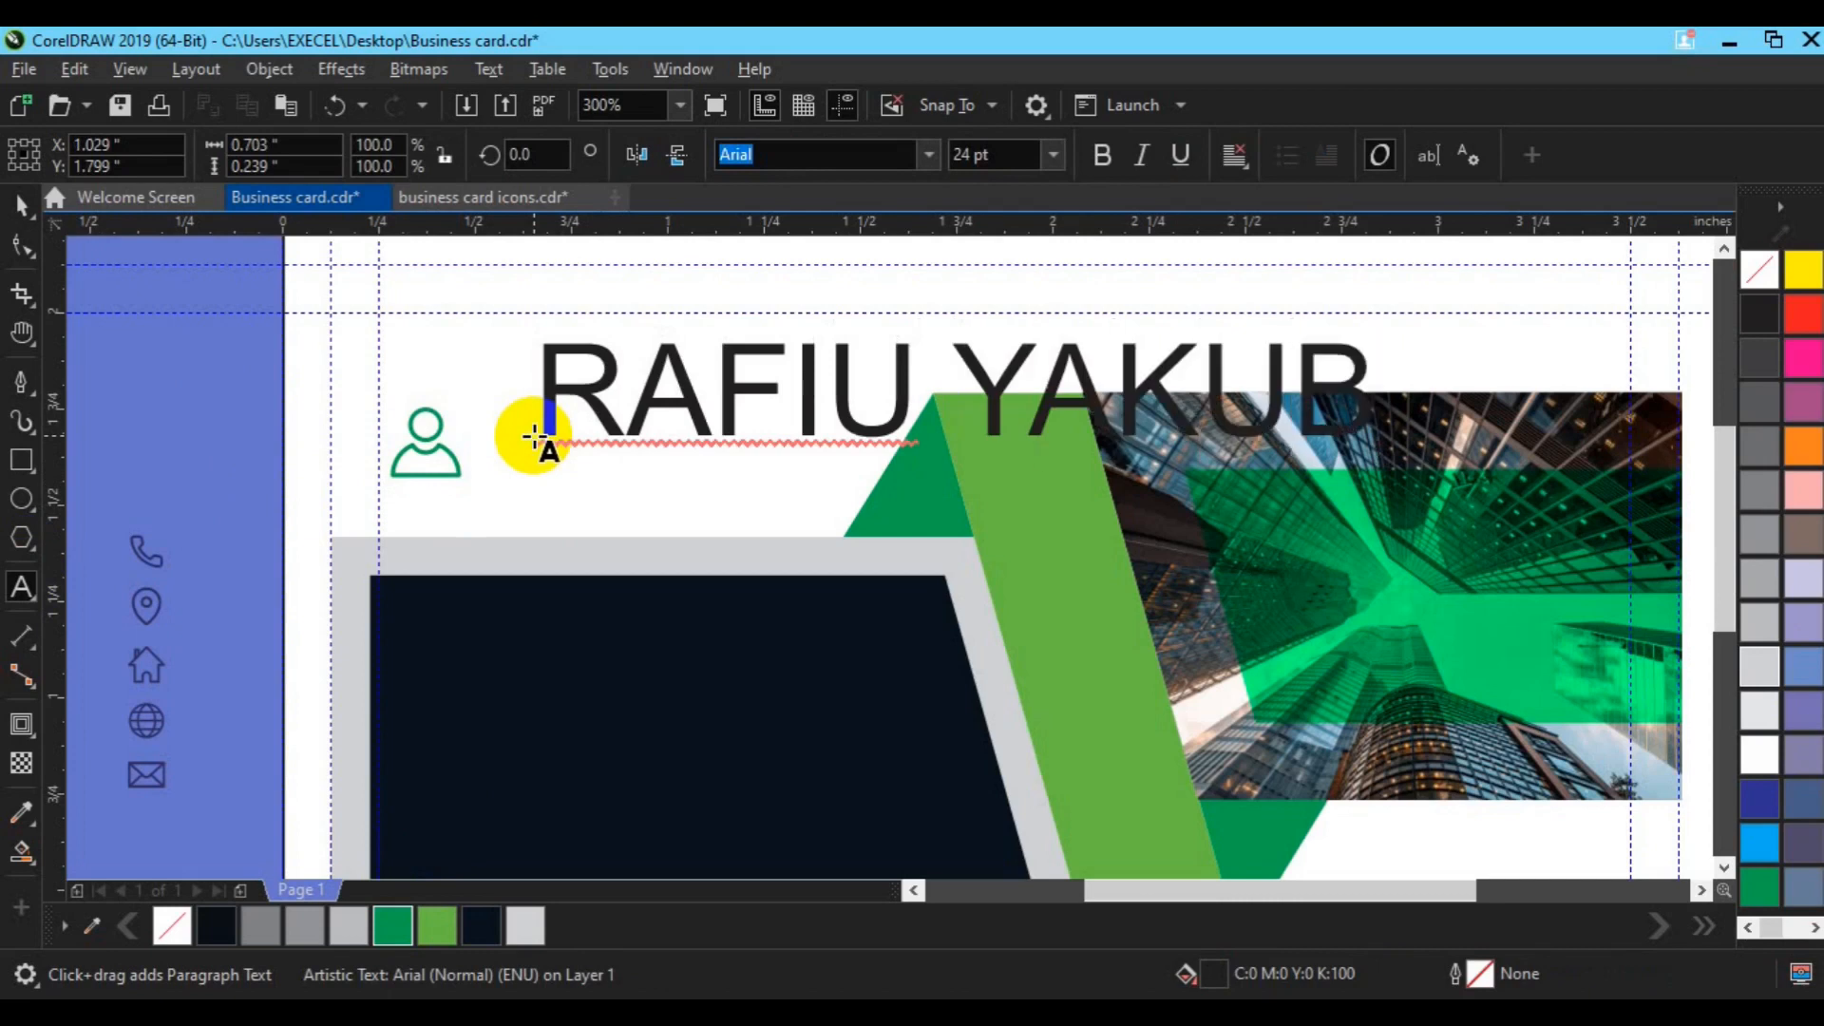
Step: Type the holder's name and set it in Lato Bold at 12 pt
click(17, 226)
click(965, 155)
text(12)
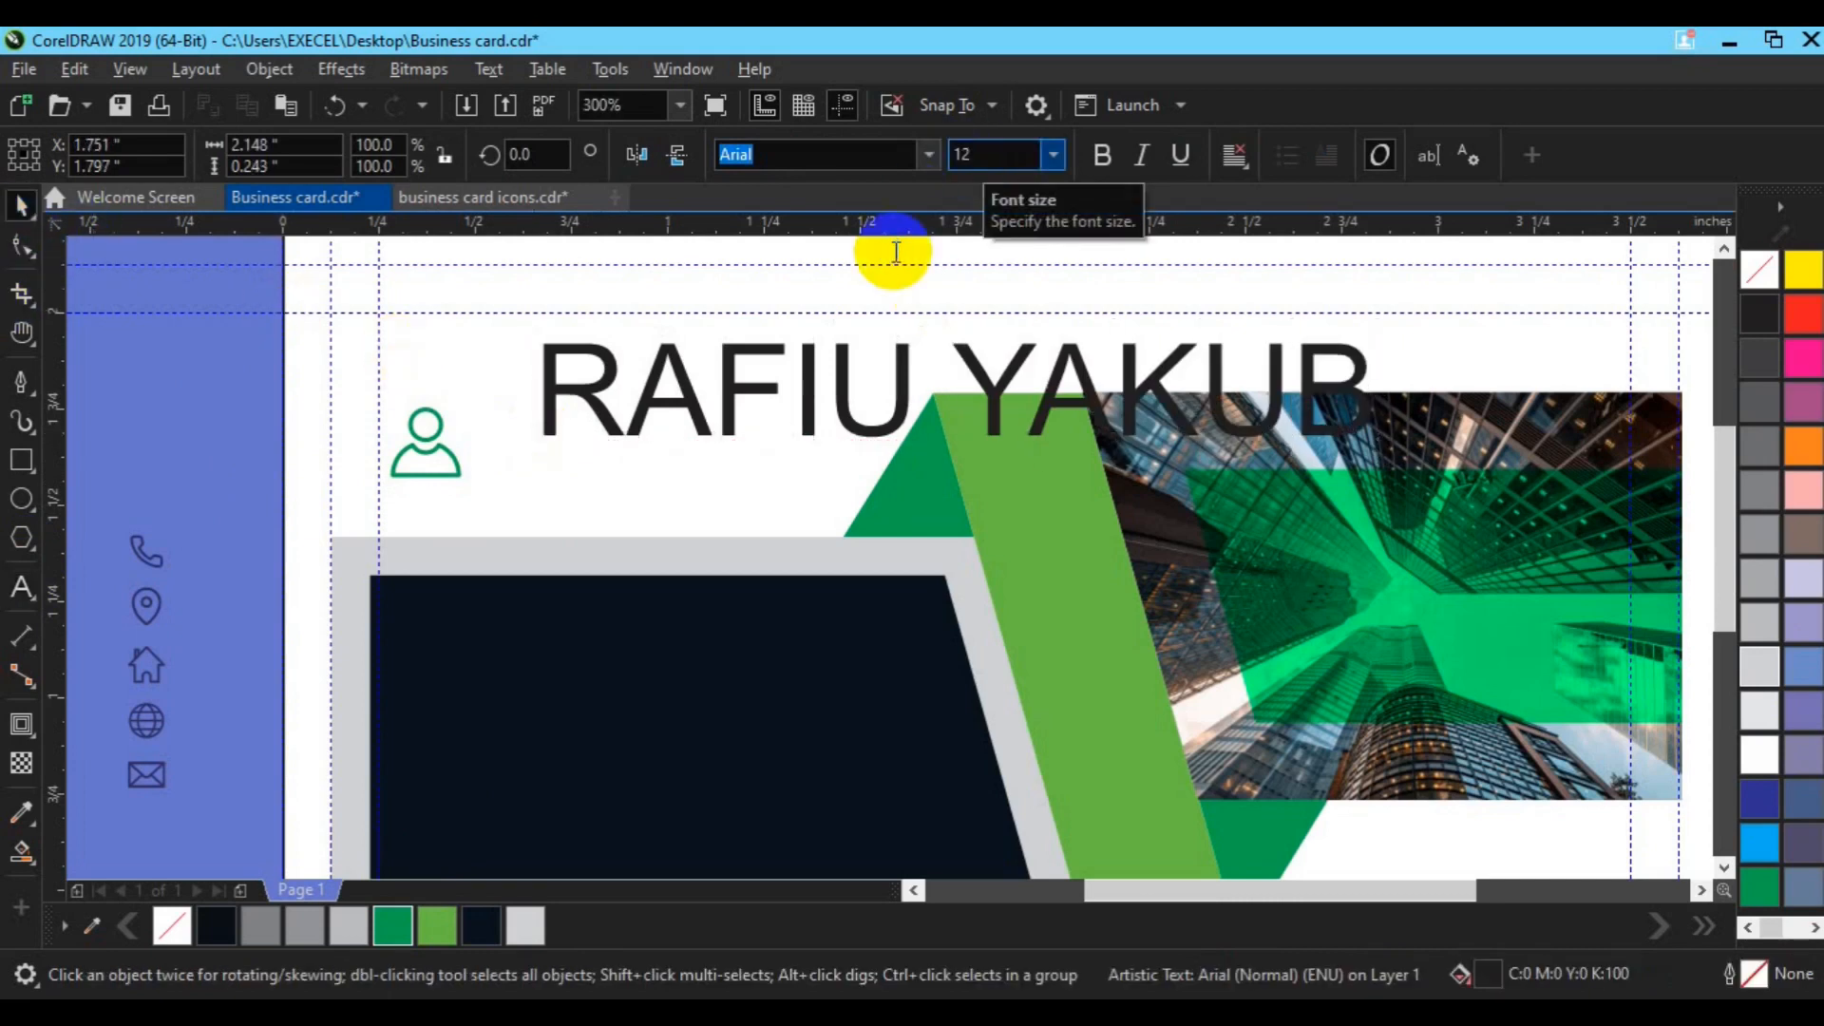
key(Return)
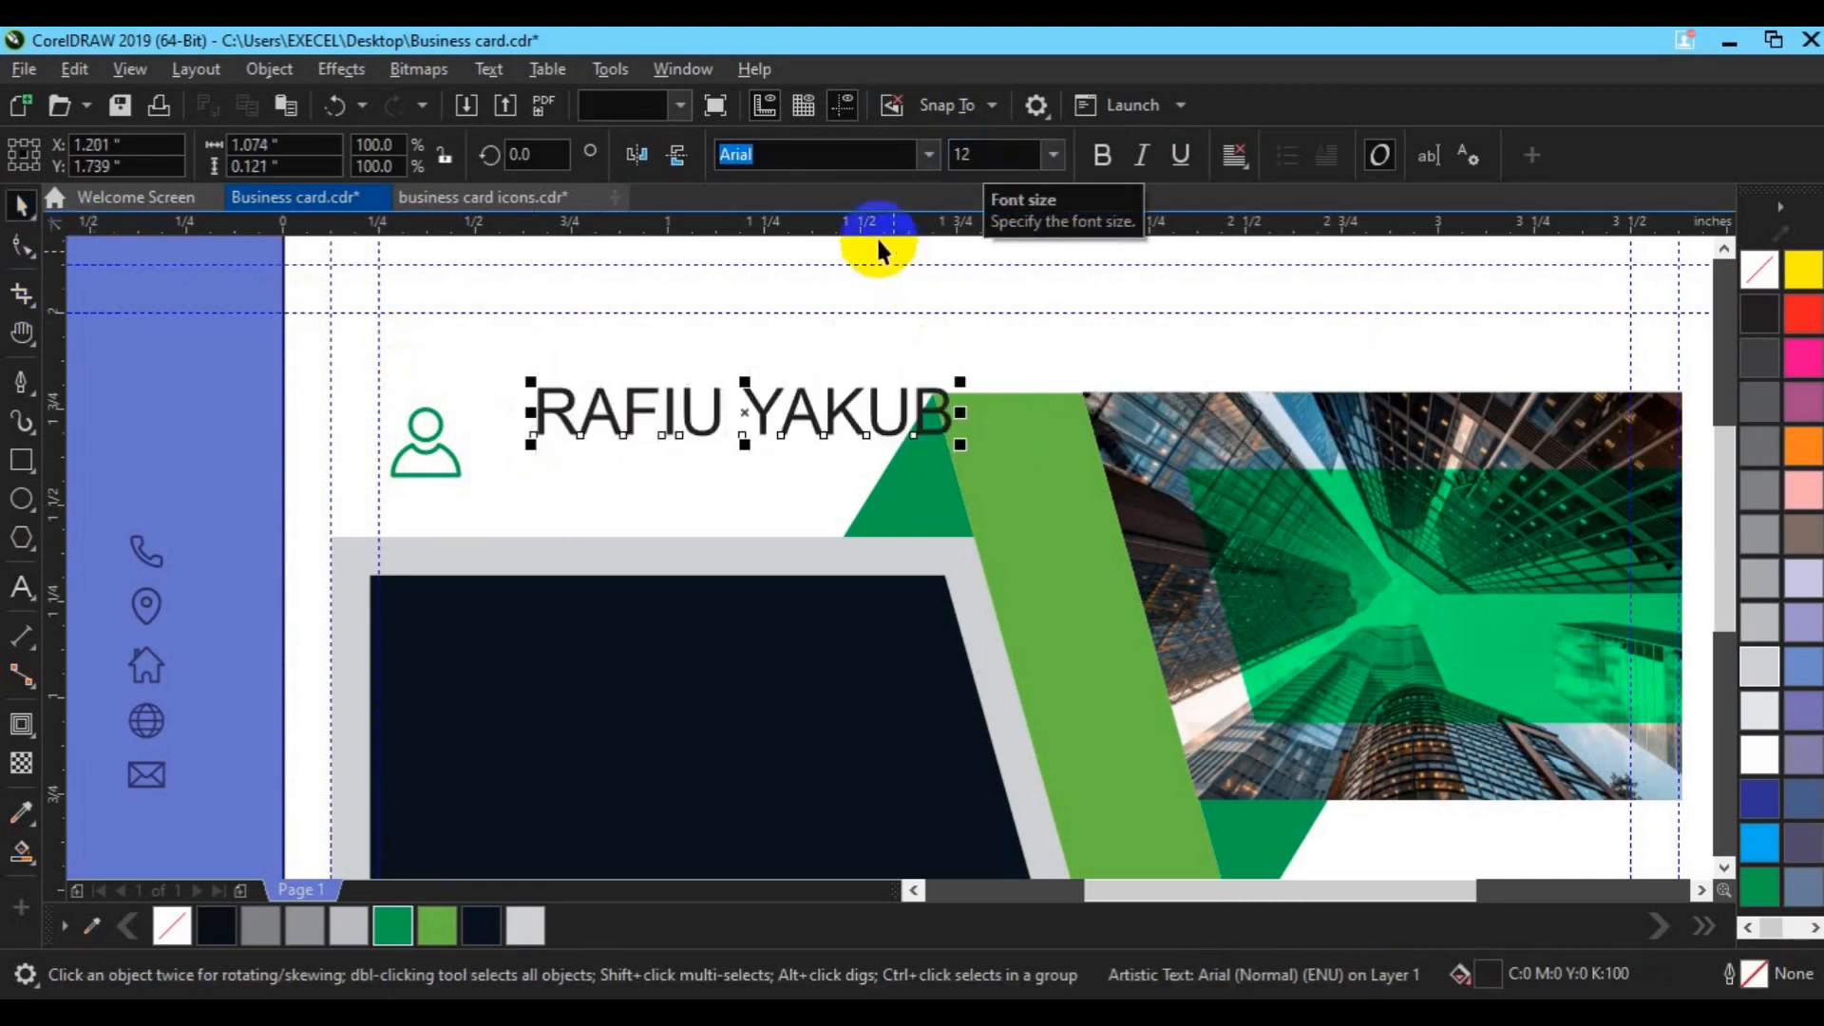
click(929, 155)
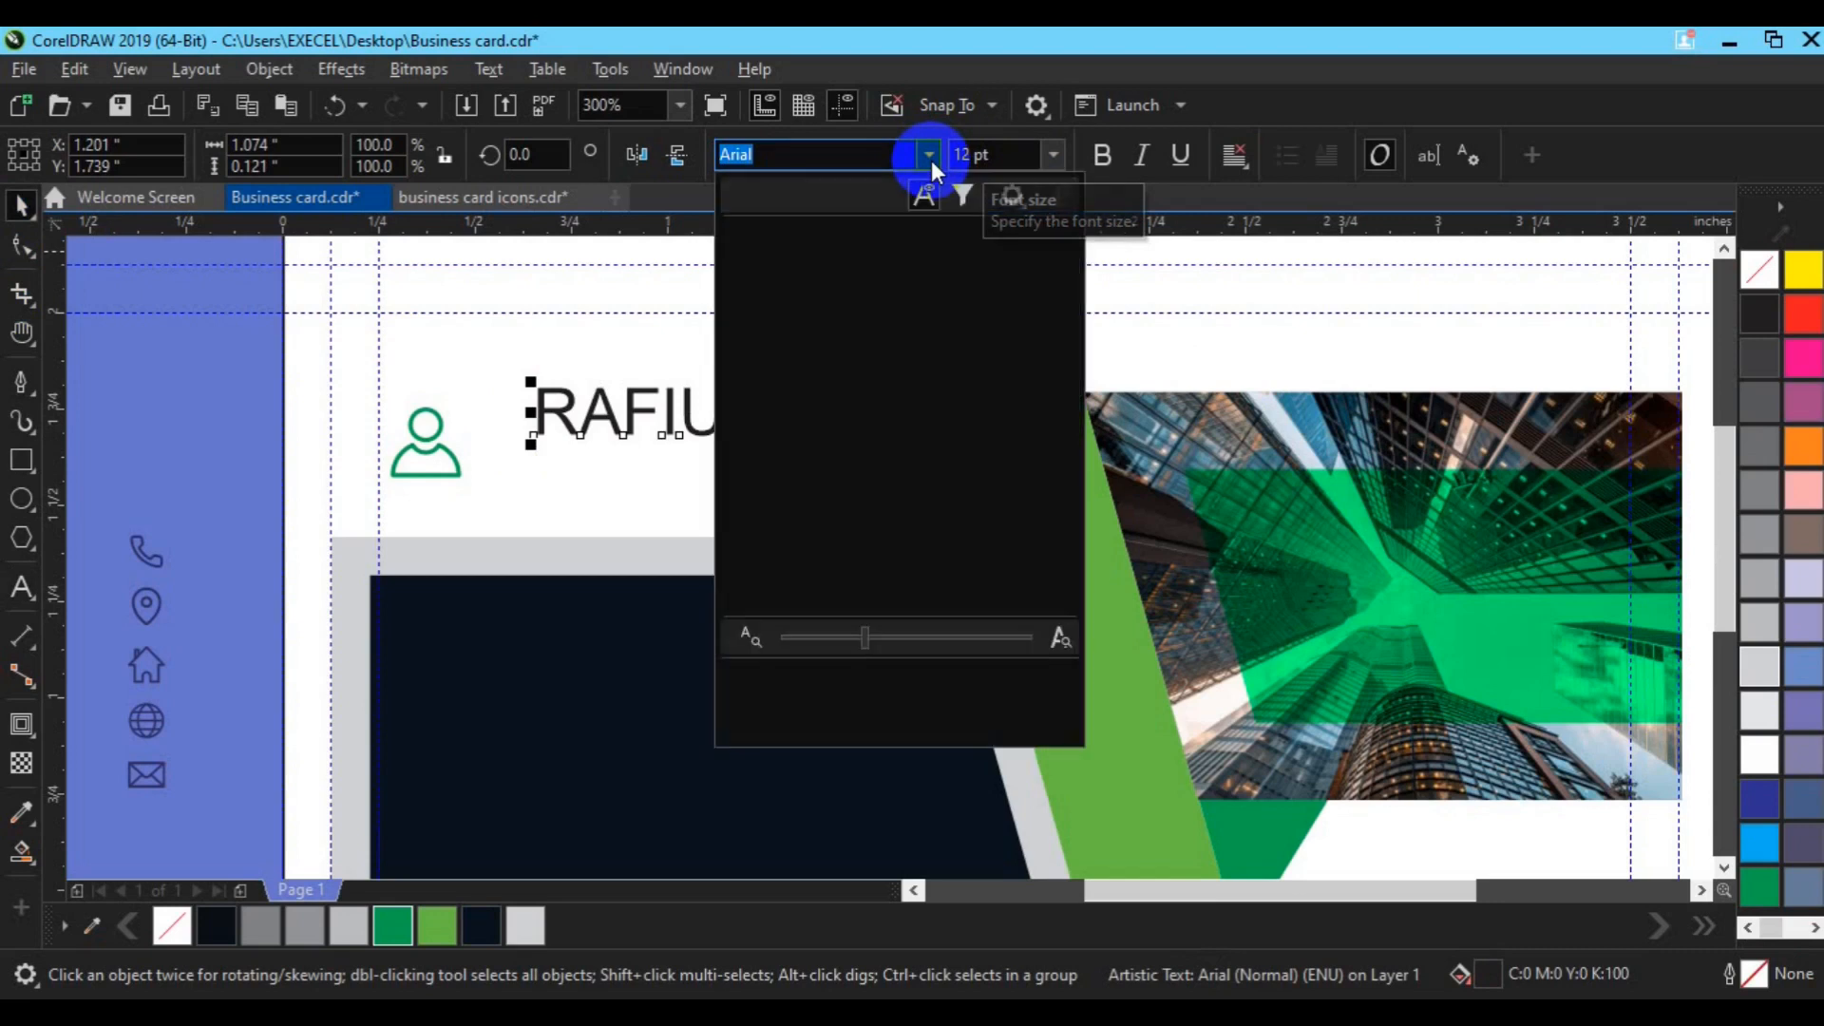
drag(1066, 266, 1072, 397)
mouse_move(942, 274)
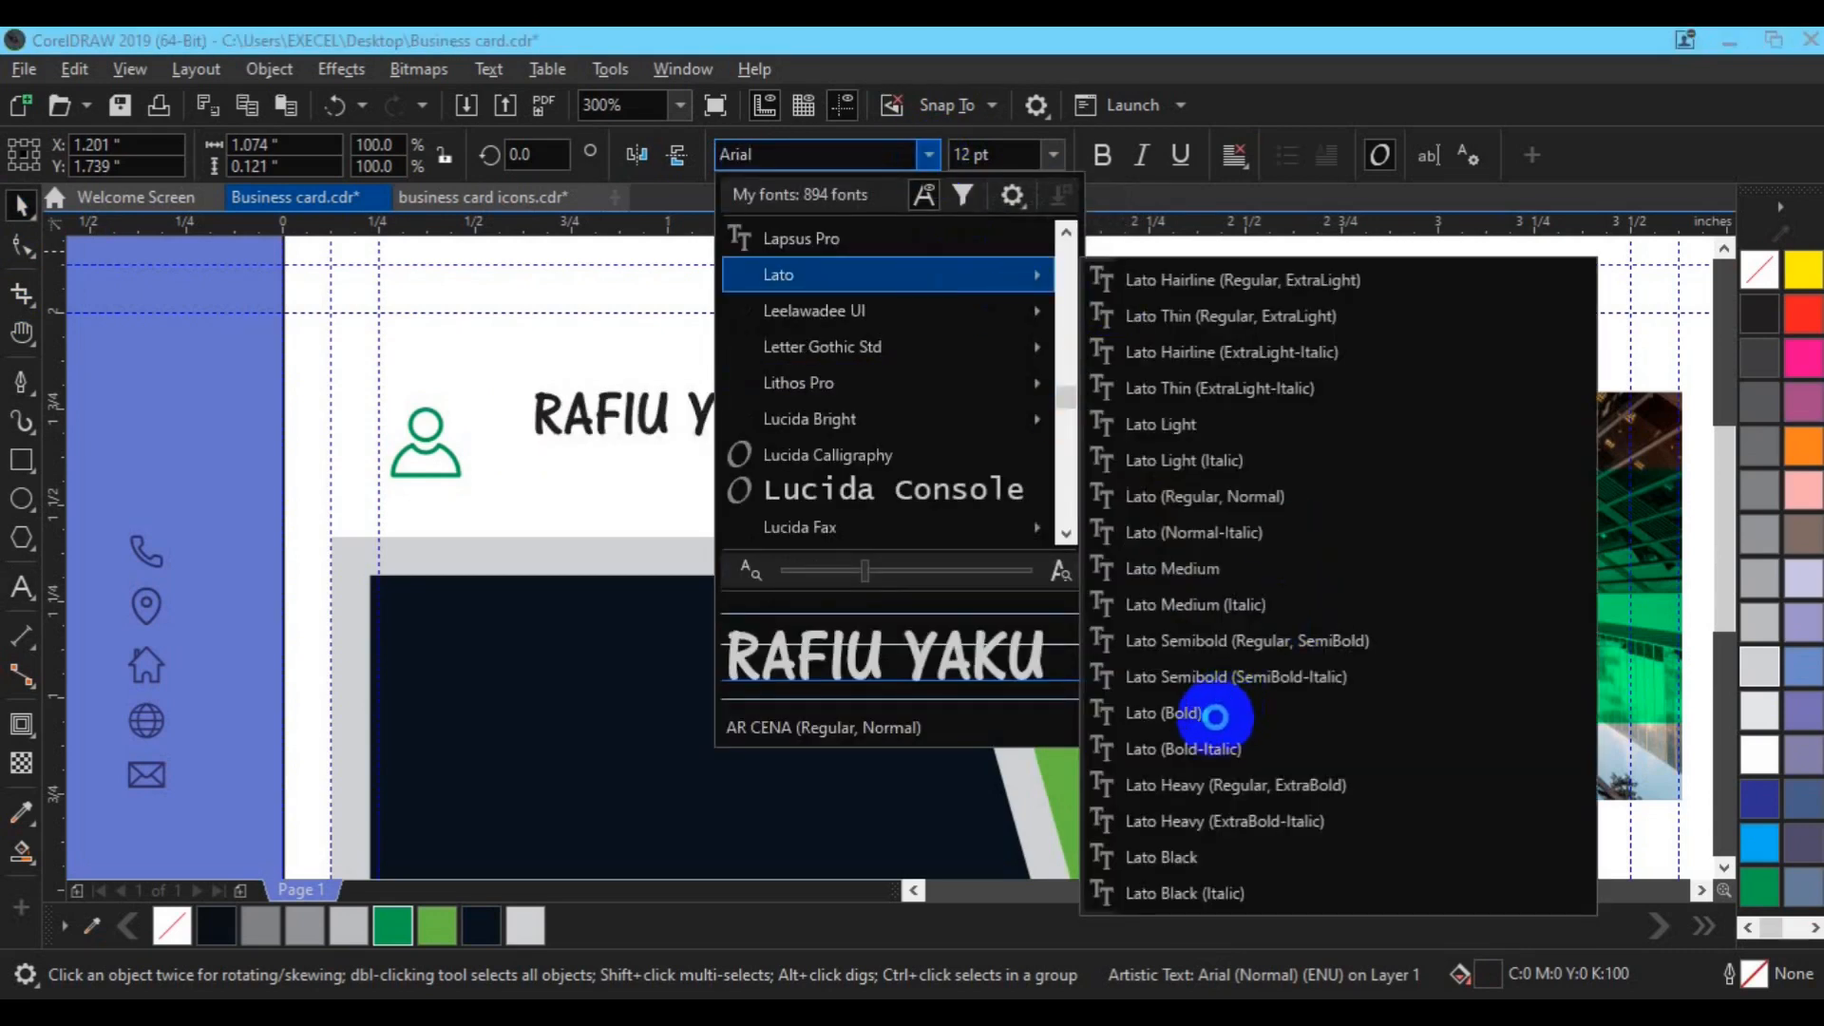
click(1216, 716)
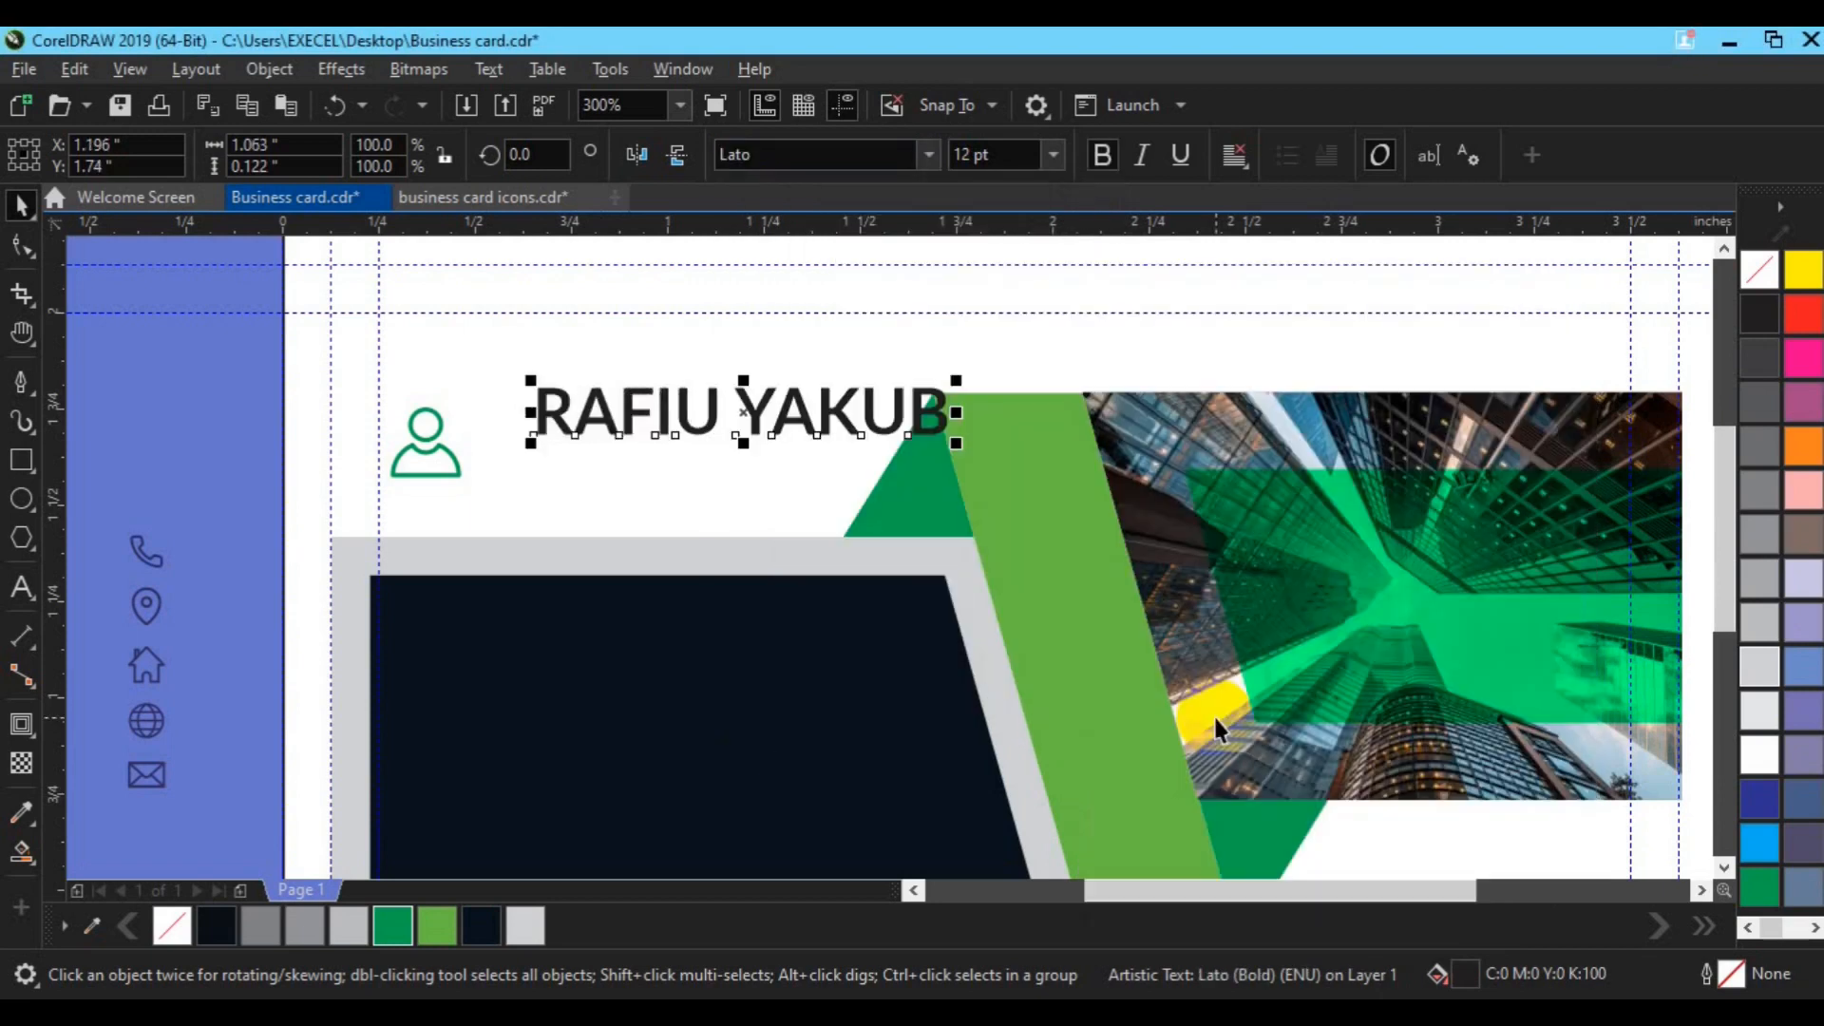
Step: Unbold the surname and add a 6 pt CREATIVE DIRECTOR title below the name
click(792, 411)
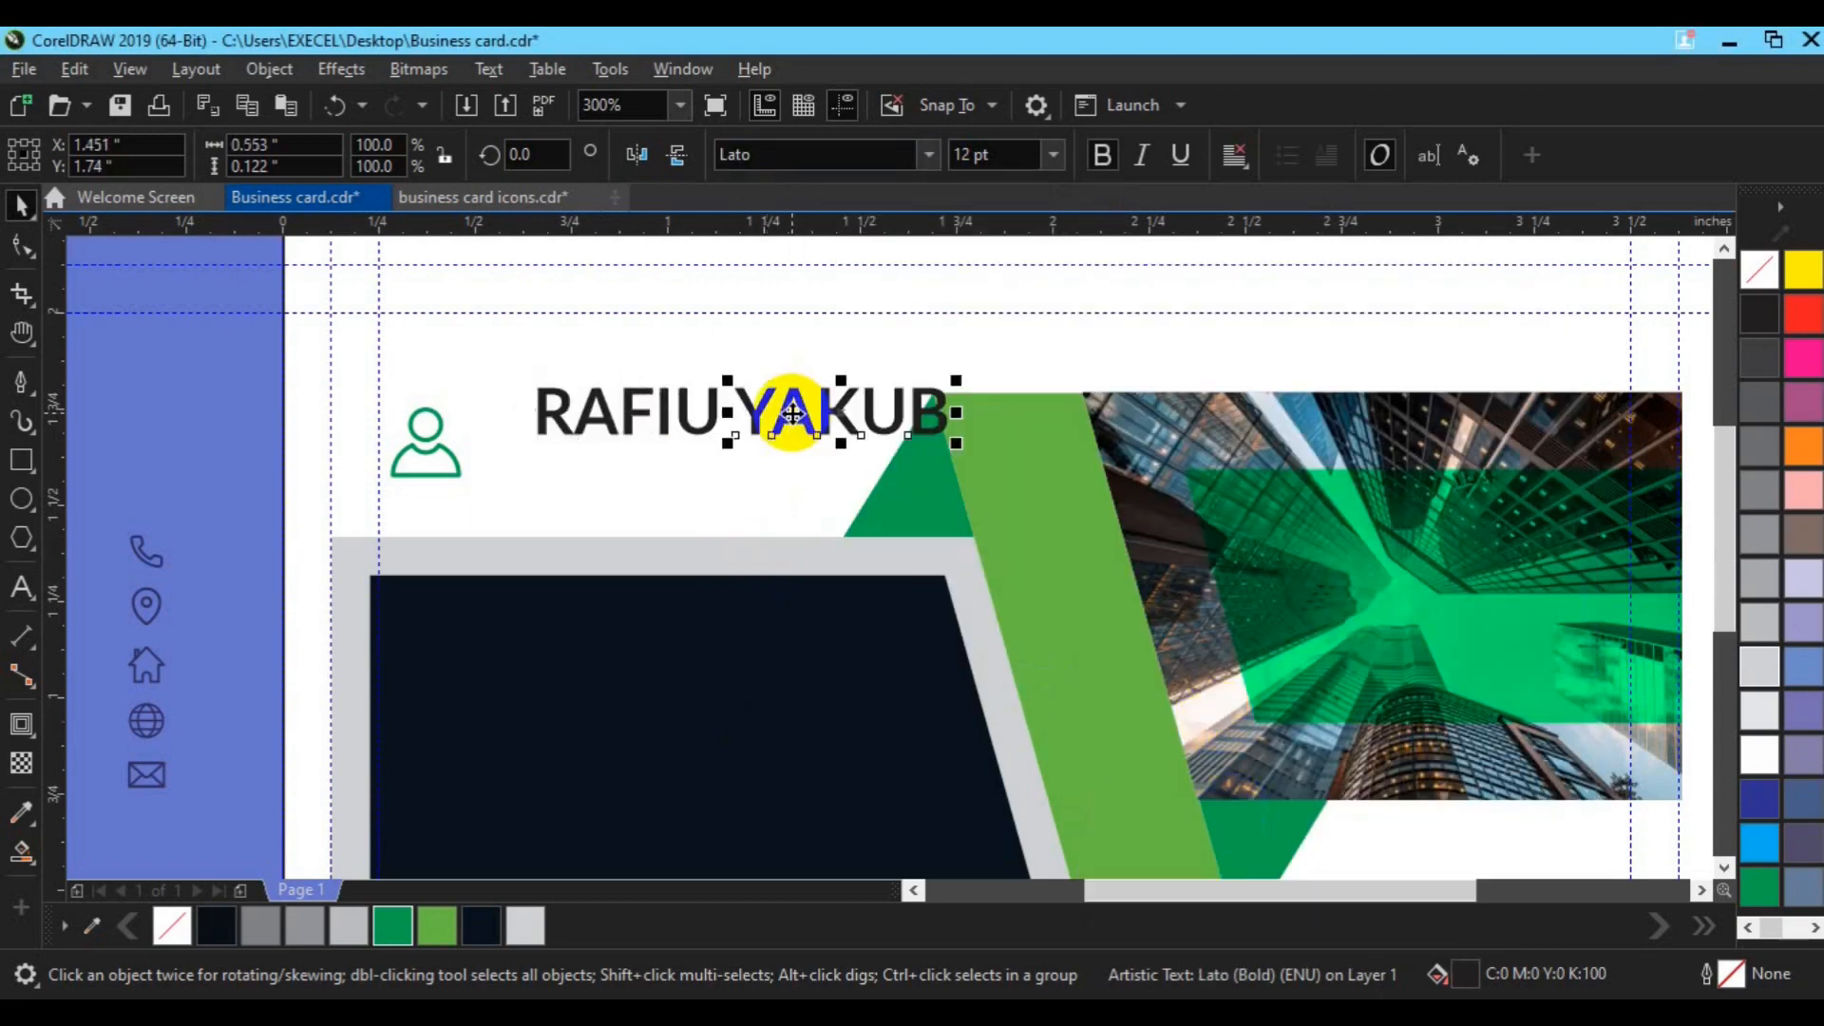
click(1102, 157)
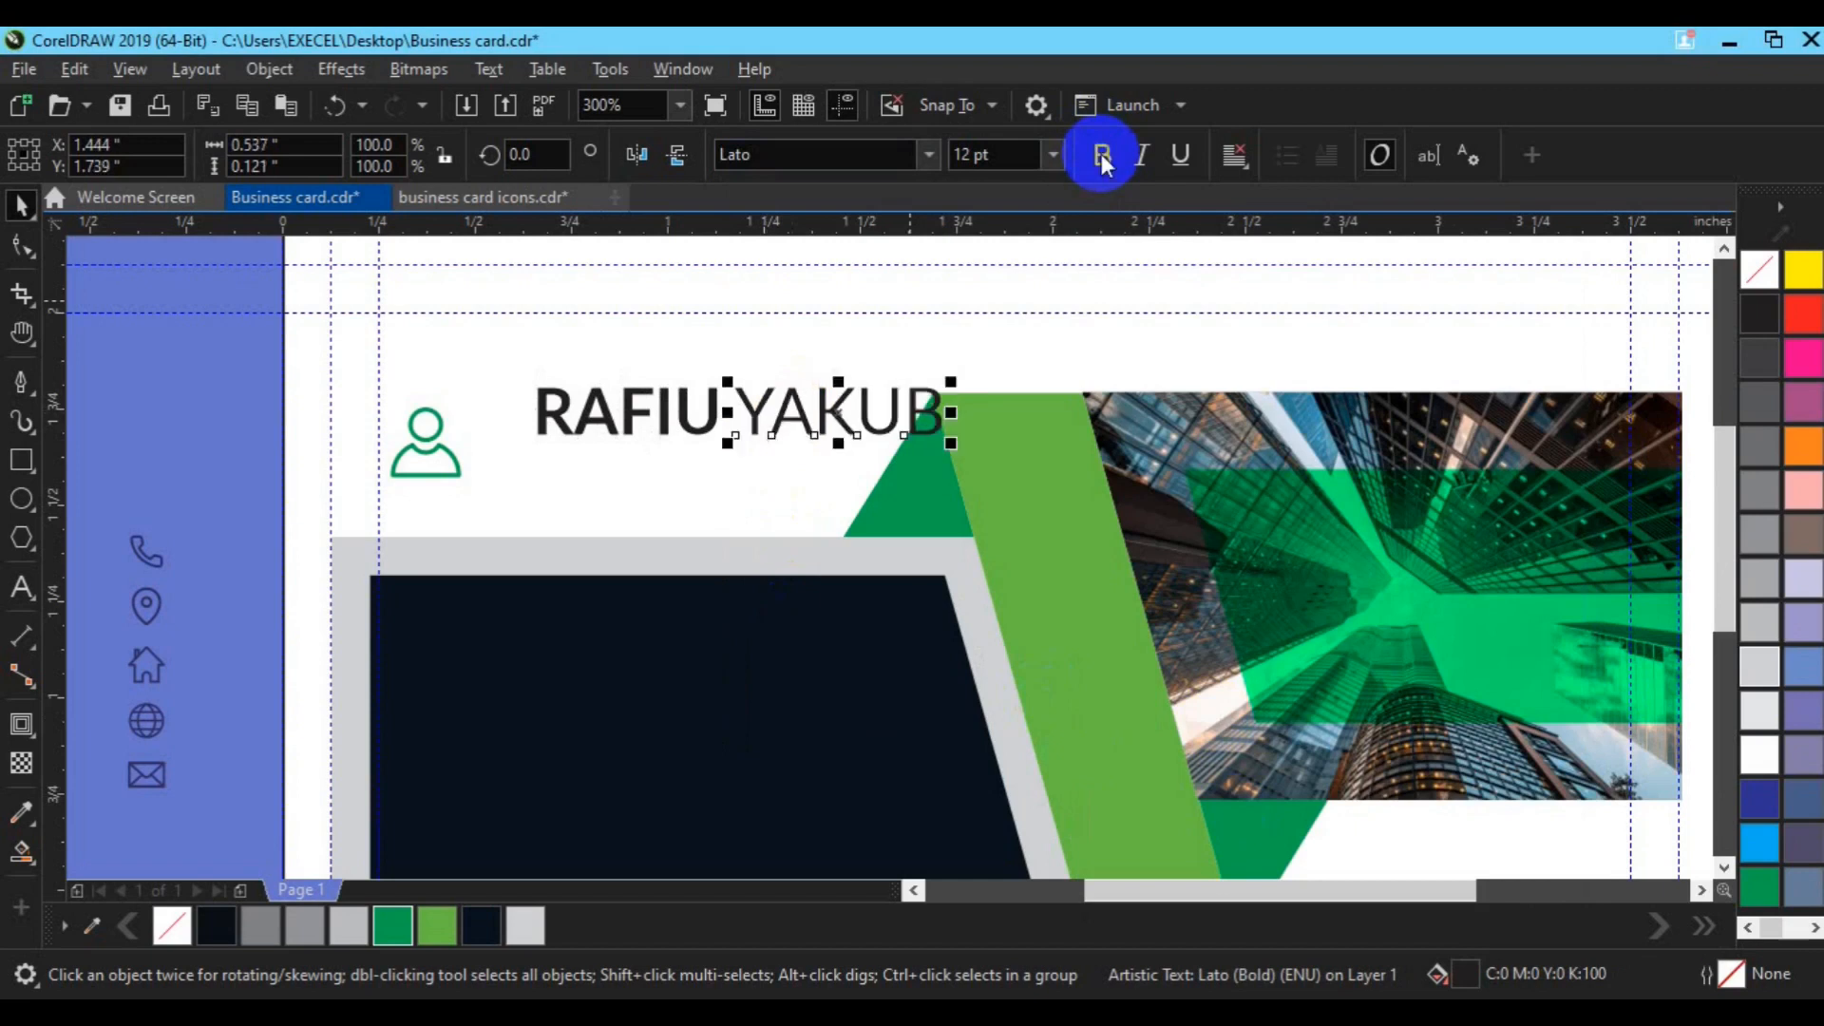
drag(927, 413, 1064, 262)
drag(934, 320, 630, 481)
key(BackSpace)
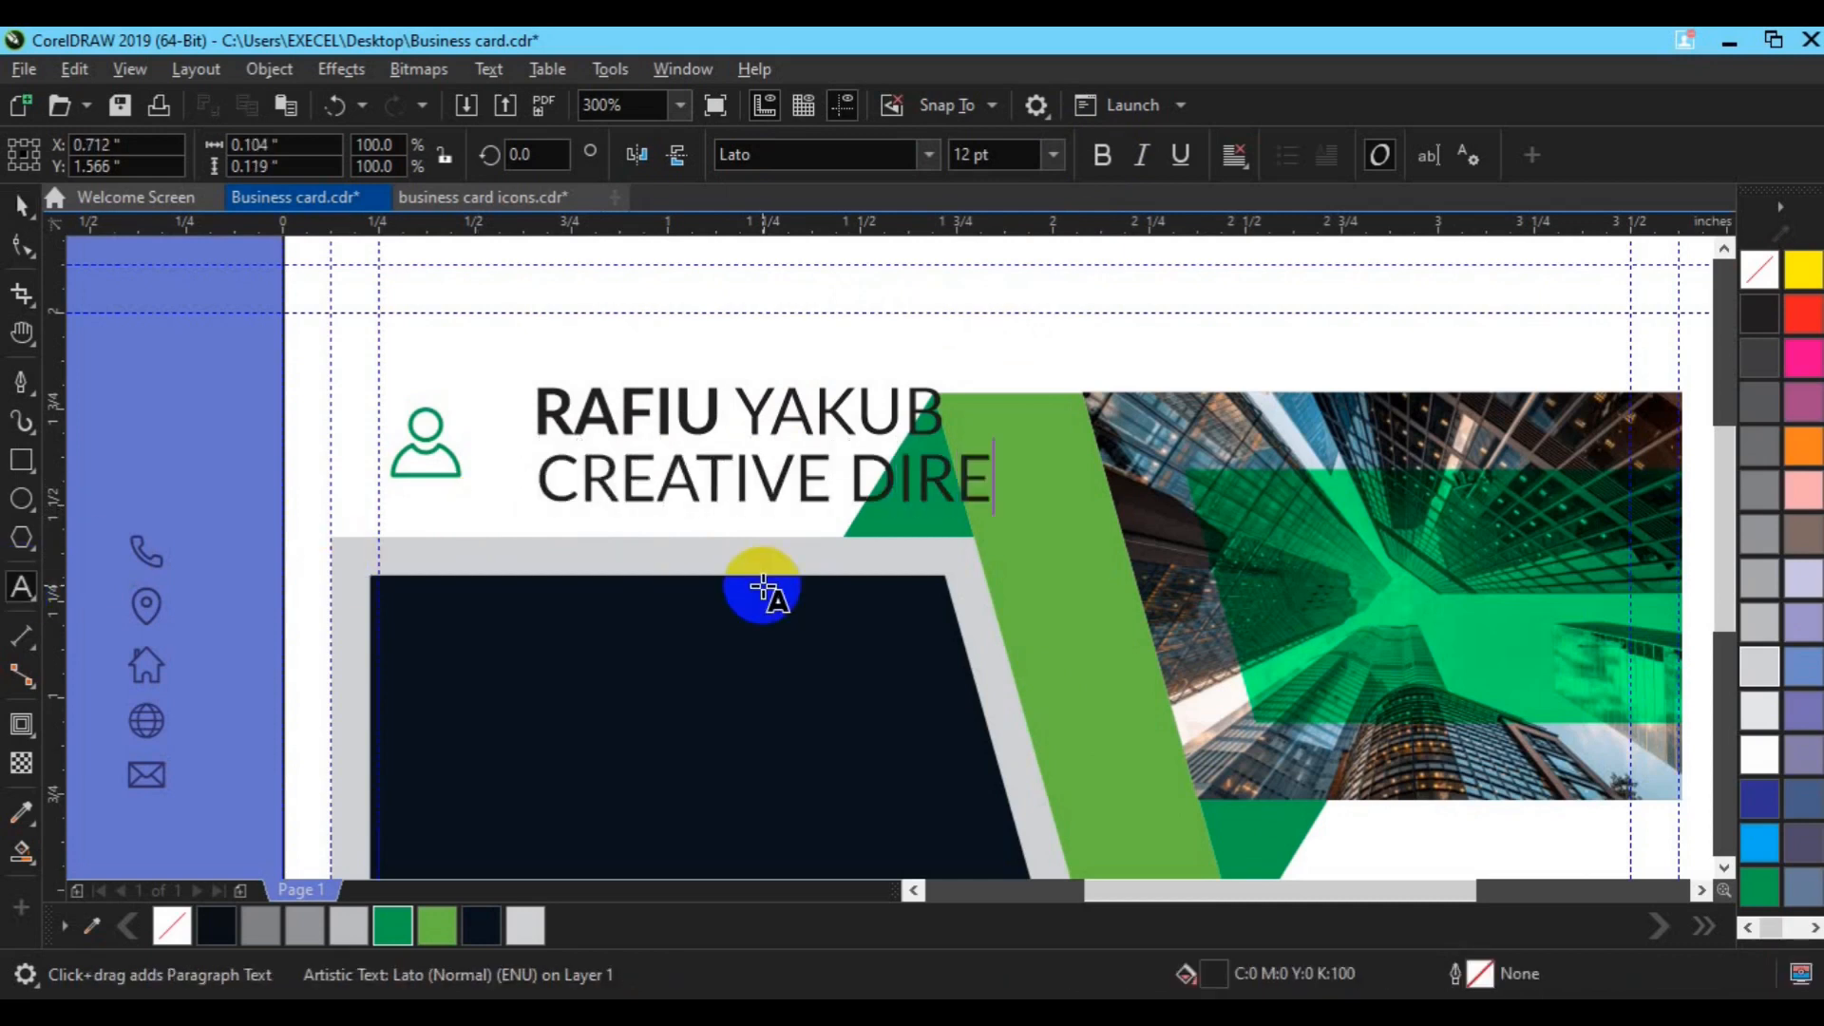
text(OR)
click(21, 204)
click(973, 157)
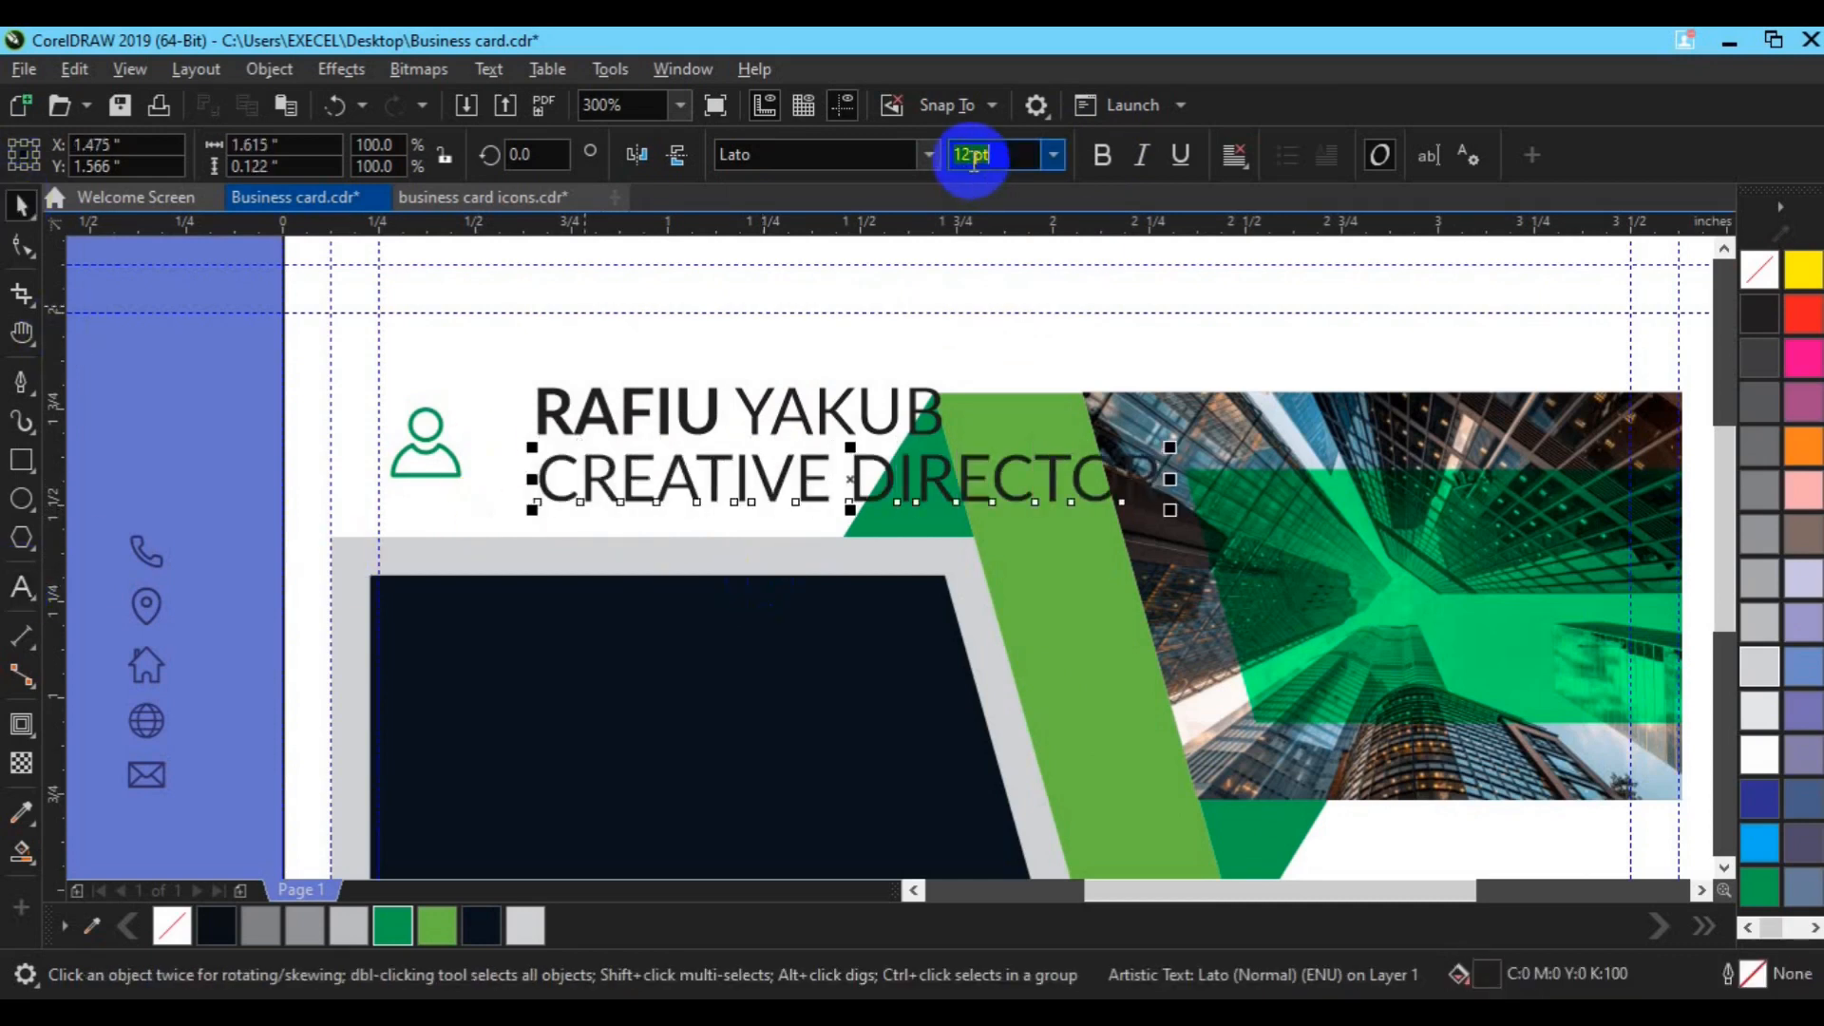
text(6)
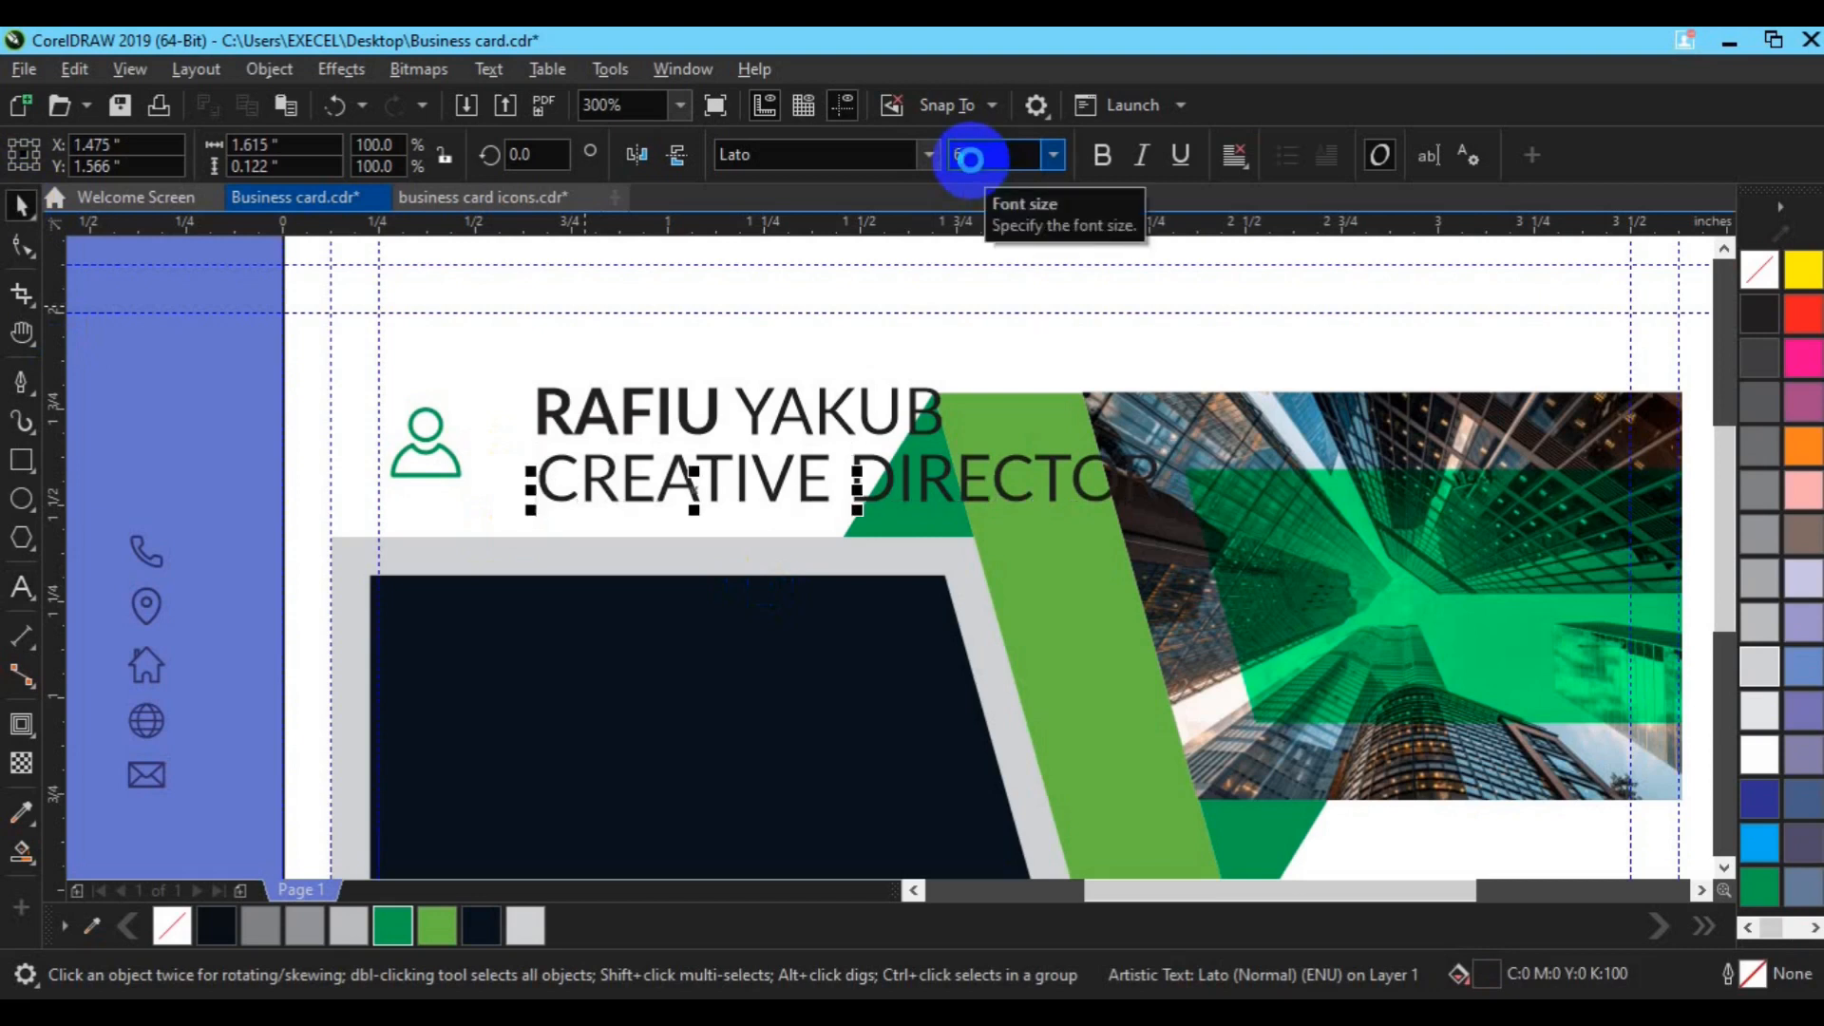
key(Return)
Step: Group the name with the title just beneath it and place the person icon beside them
click(712, 408)
drag(712, 408, 285, 700)
click(532, 409)
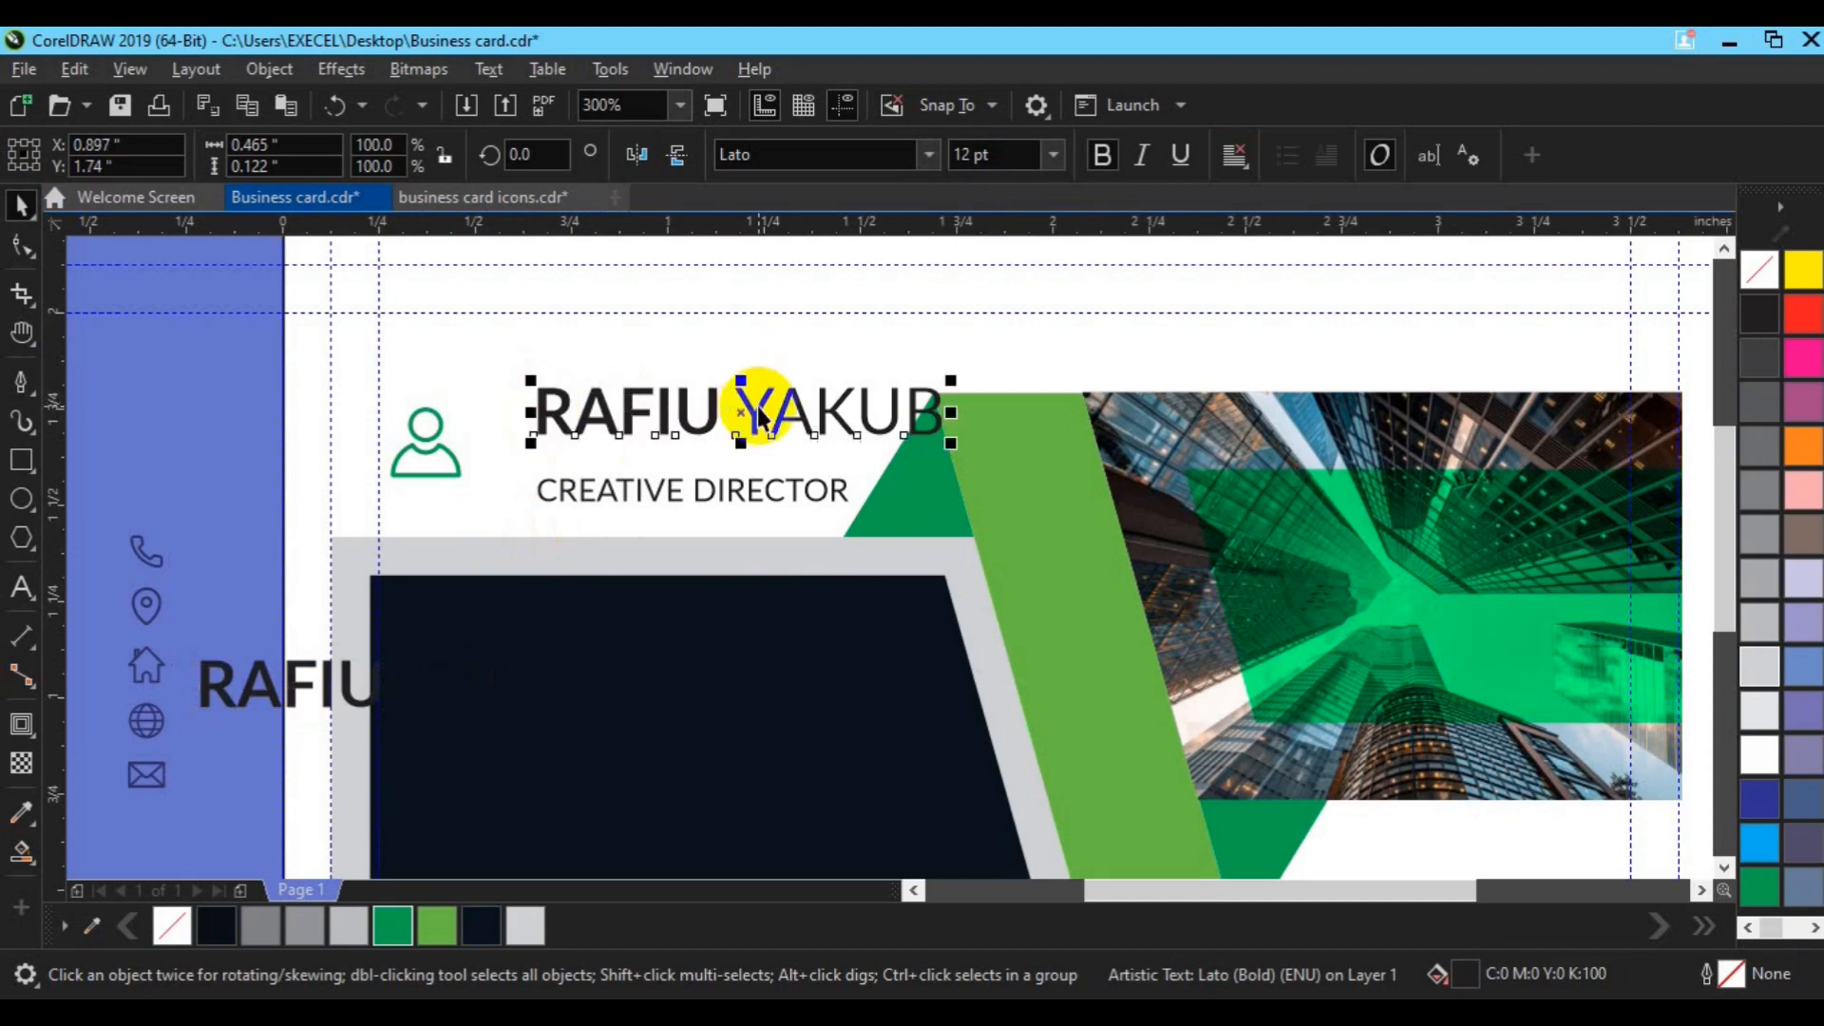
key(ctrl+g)
shift+click(672, 491)
click(268, 486)
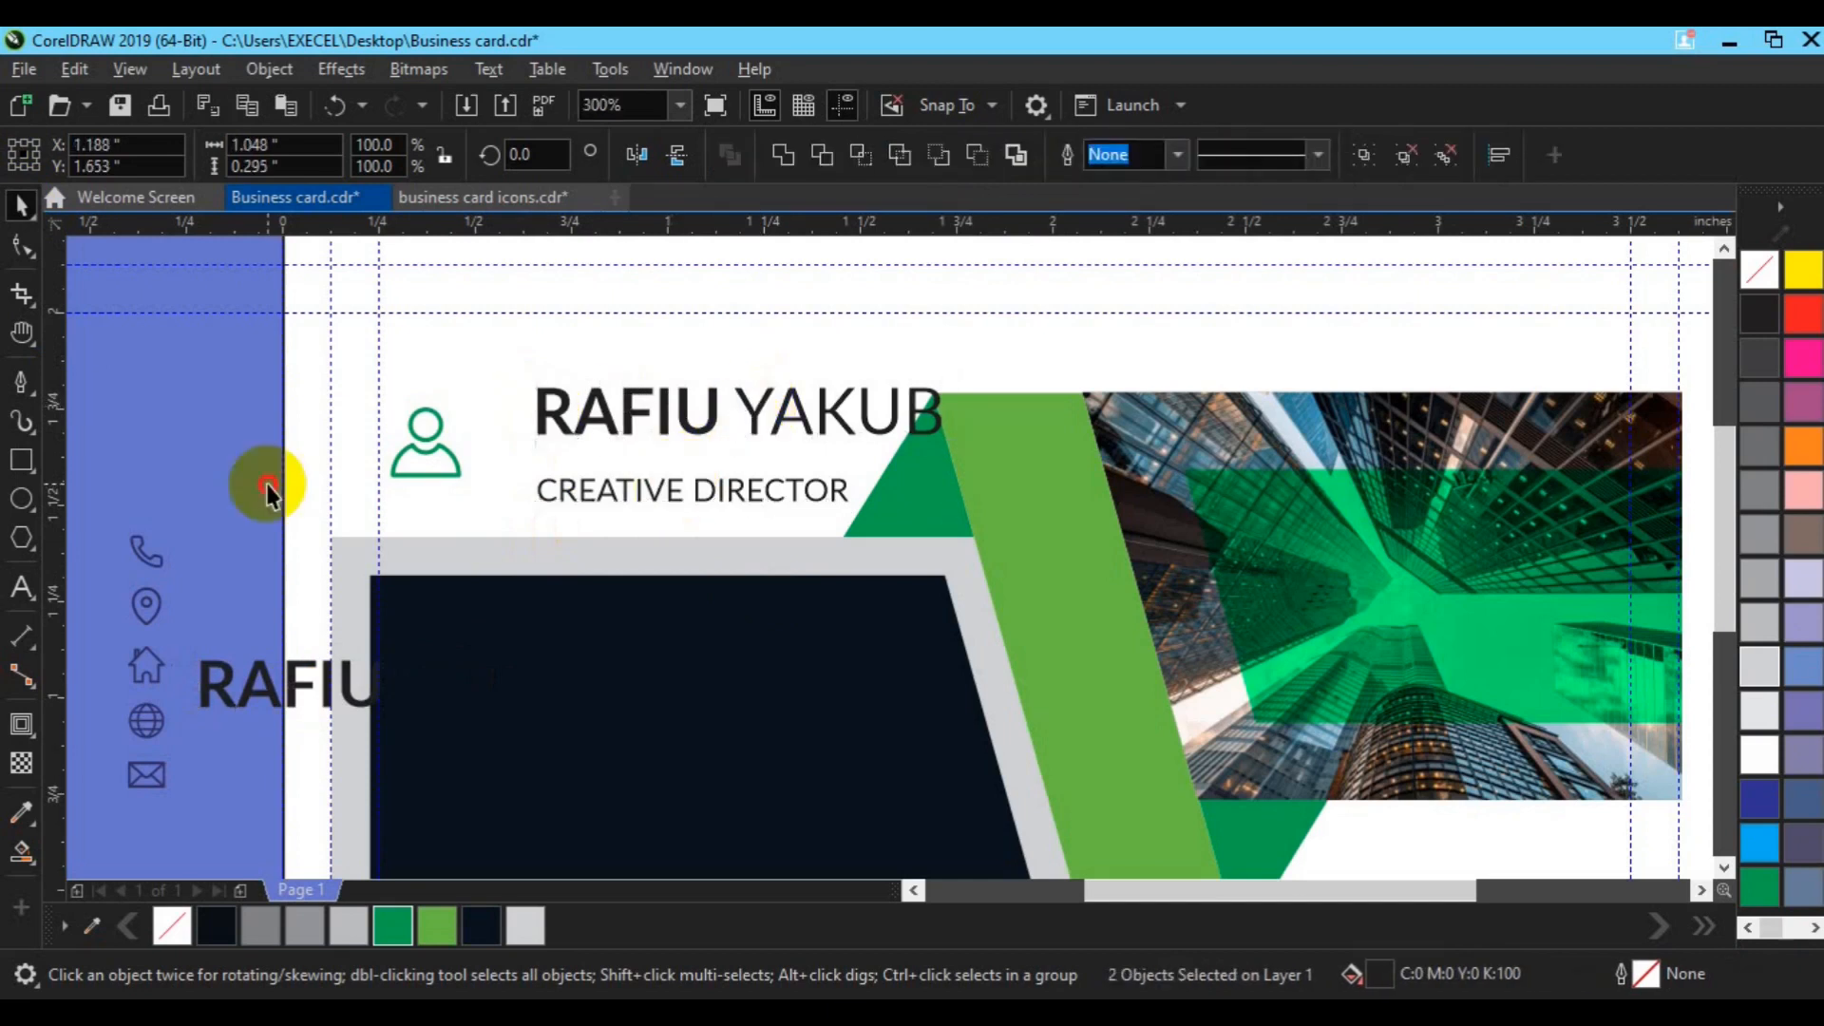
click(613, 490)
key(Up)
key(Up)
key(Up)
key(Up)
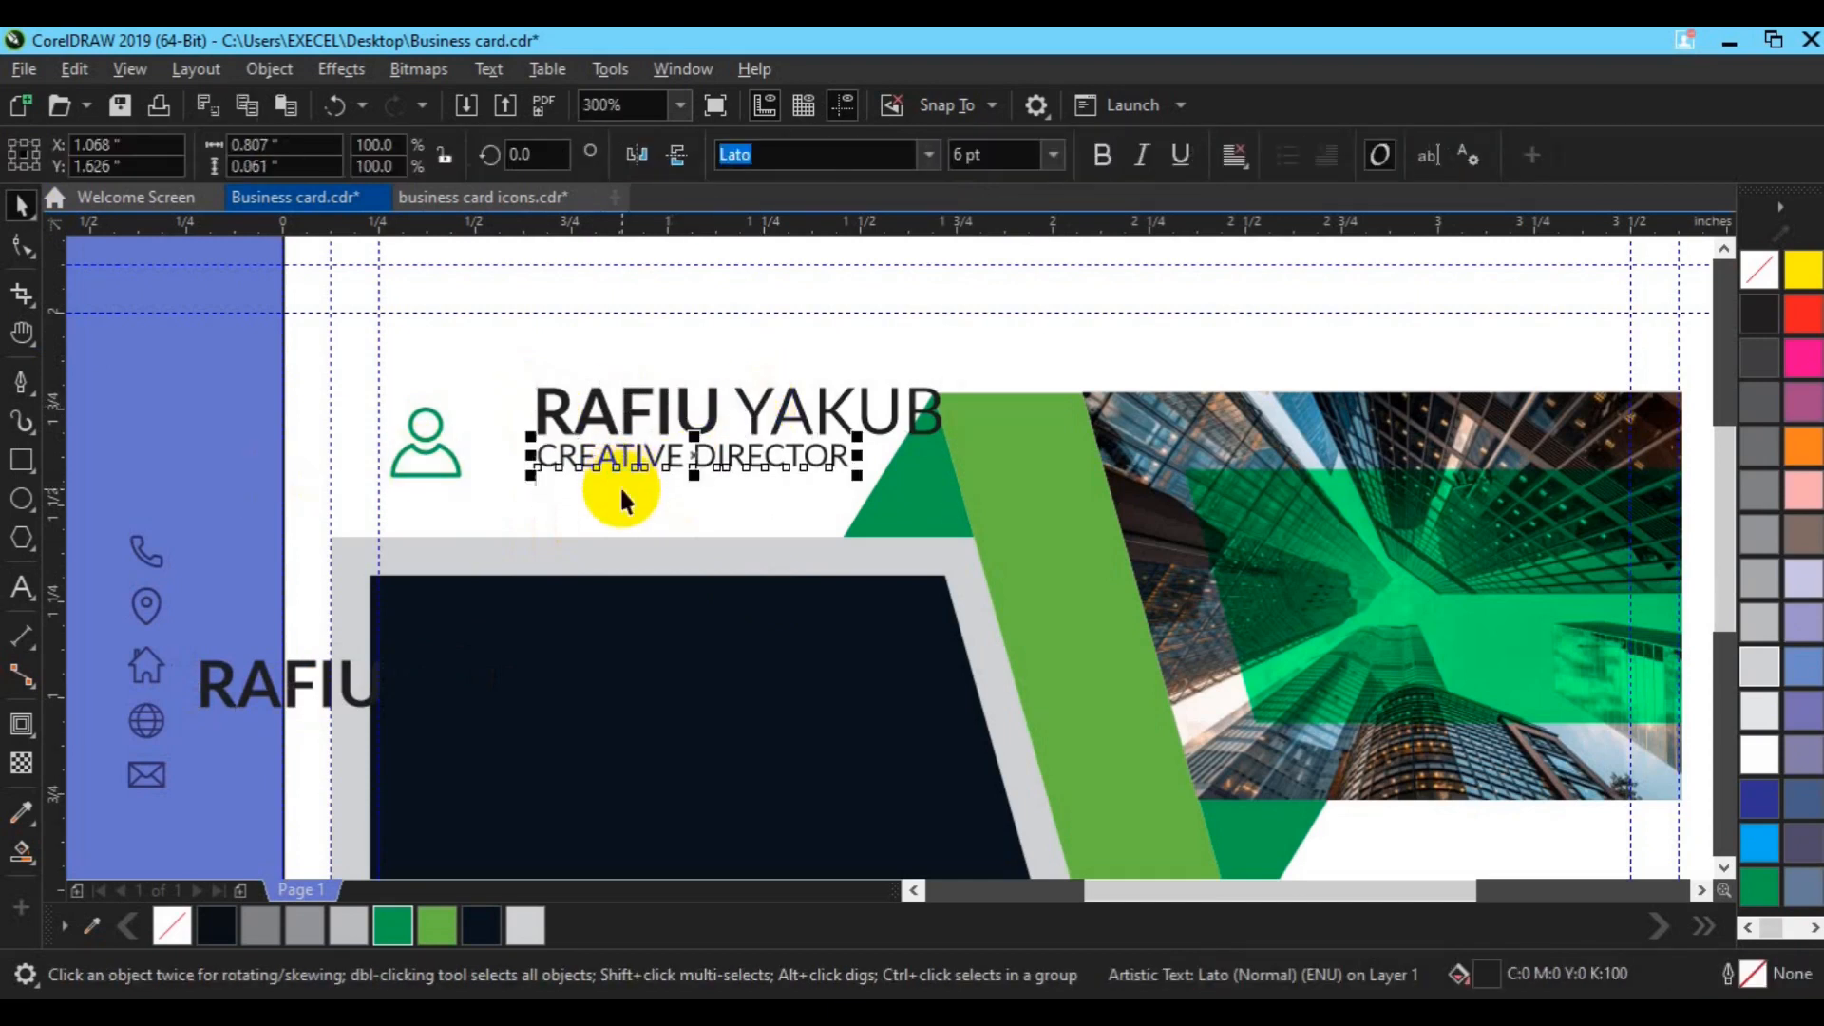
shift+click(633, 418)
key(ctrl+g)
drag(442, 421, 496, 440)
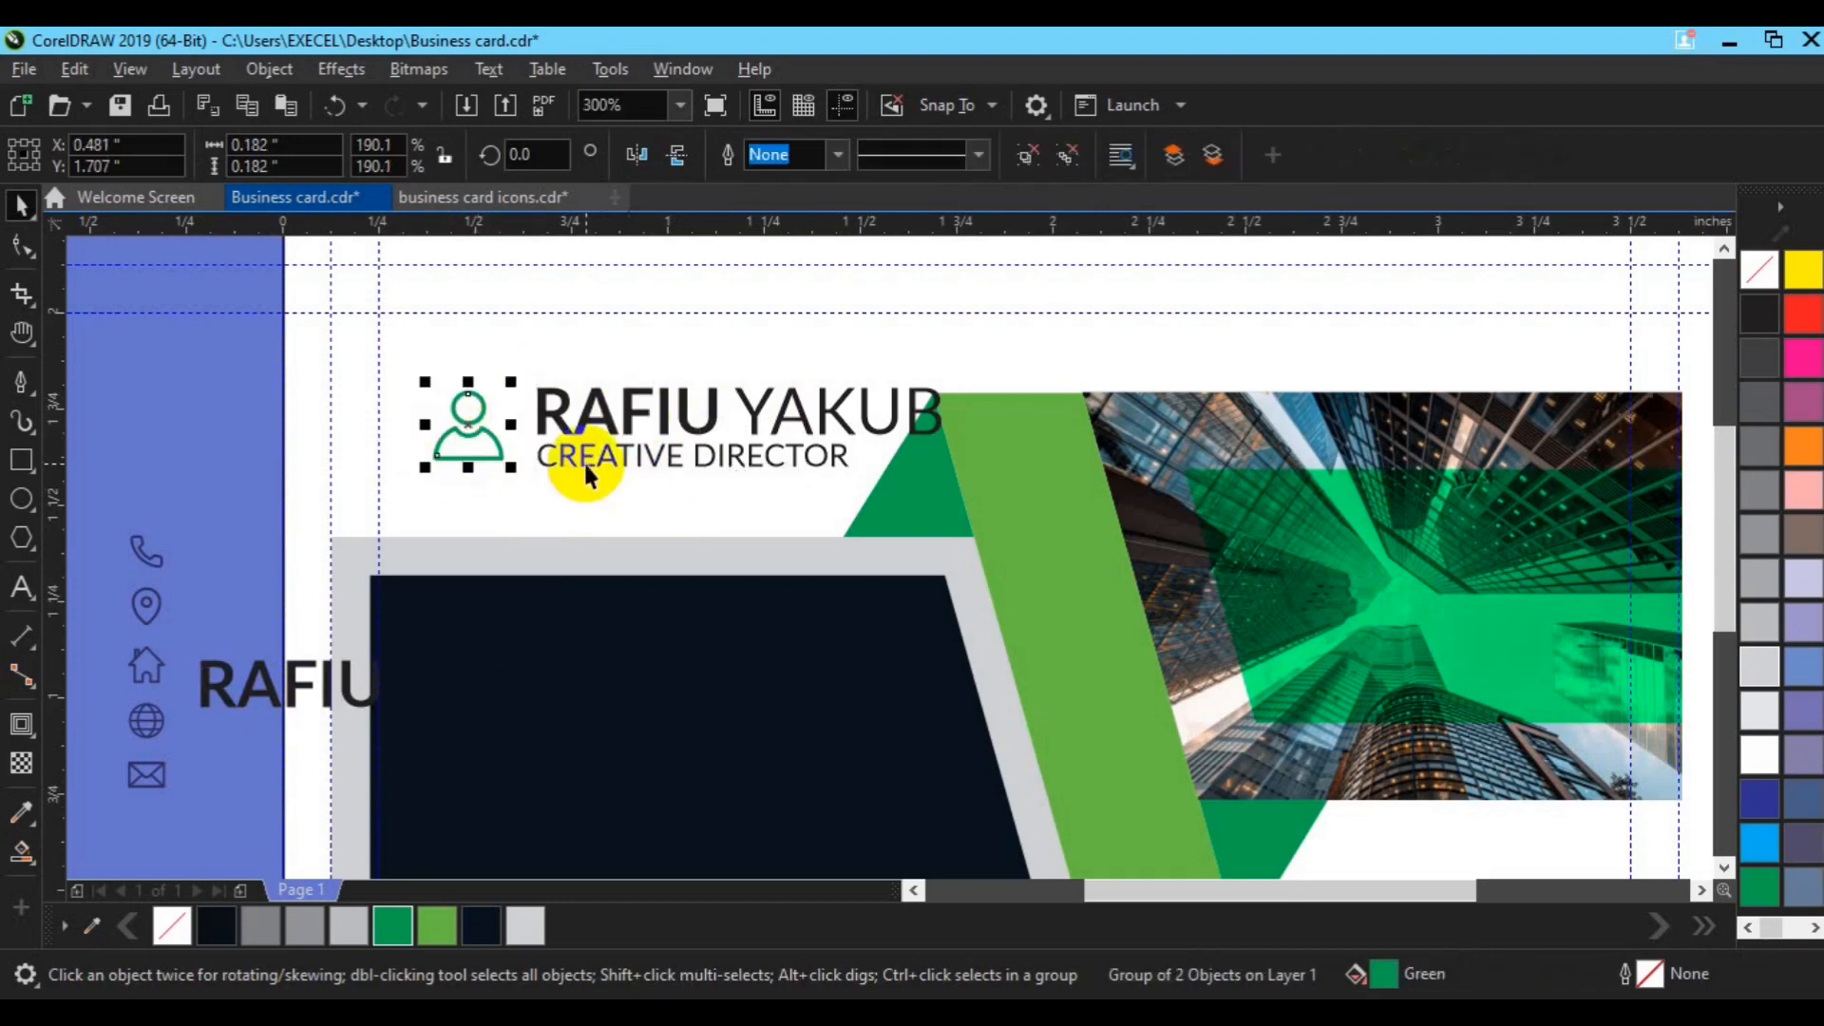
Step: Group the person icon with the name and title, shift it left, and stretch the icon column taller
shift+click(584, 460)
key(ctrl+g)
drag(689, 428, 635, 447)
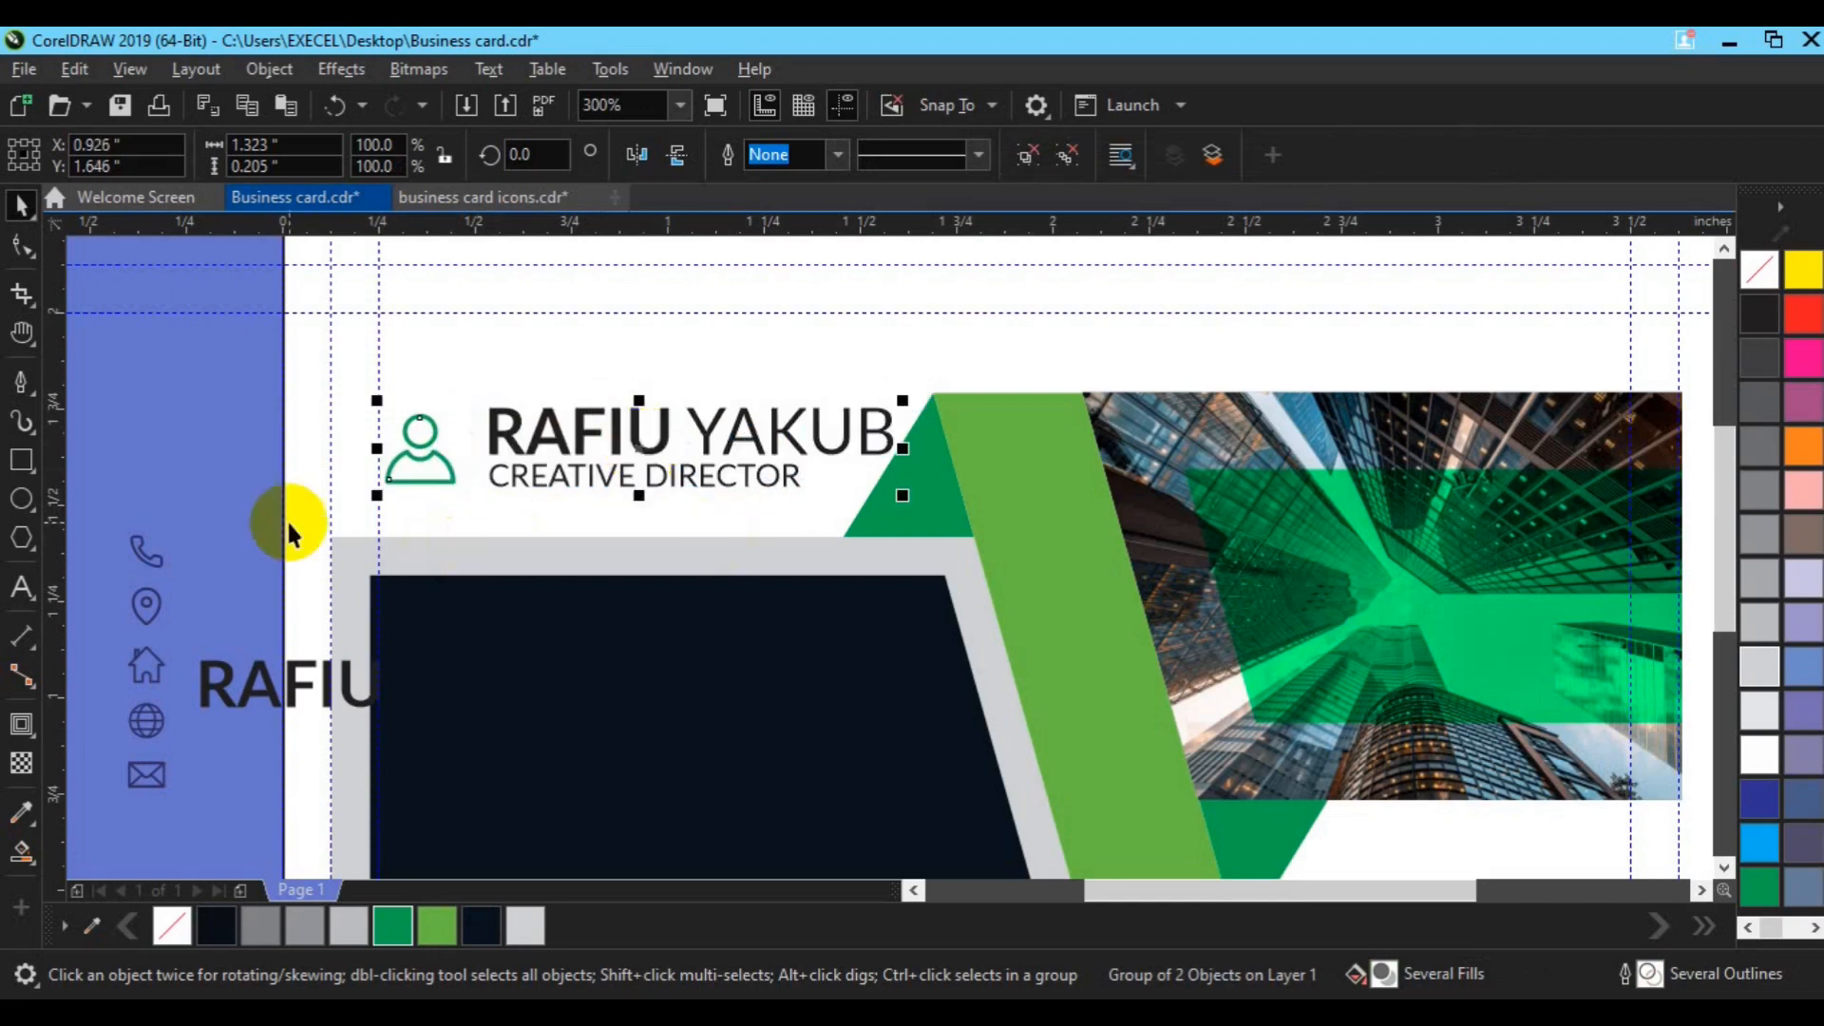
click(521, 671)
drag(554, 680, 651, 586)
click(152, 361)
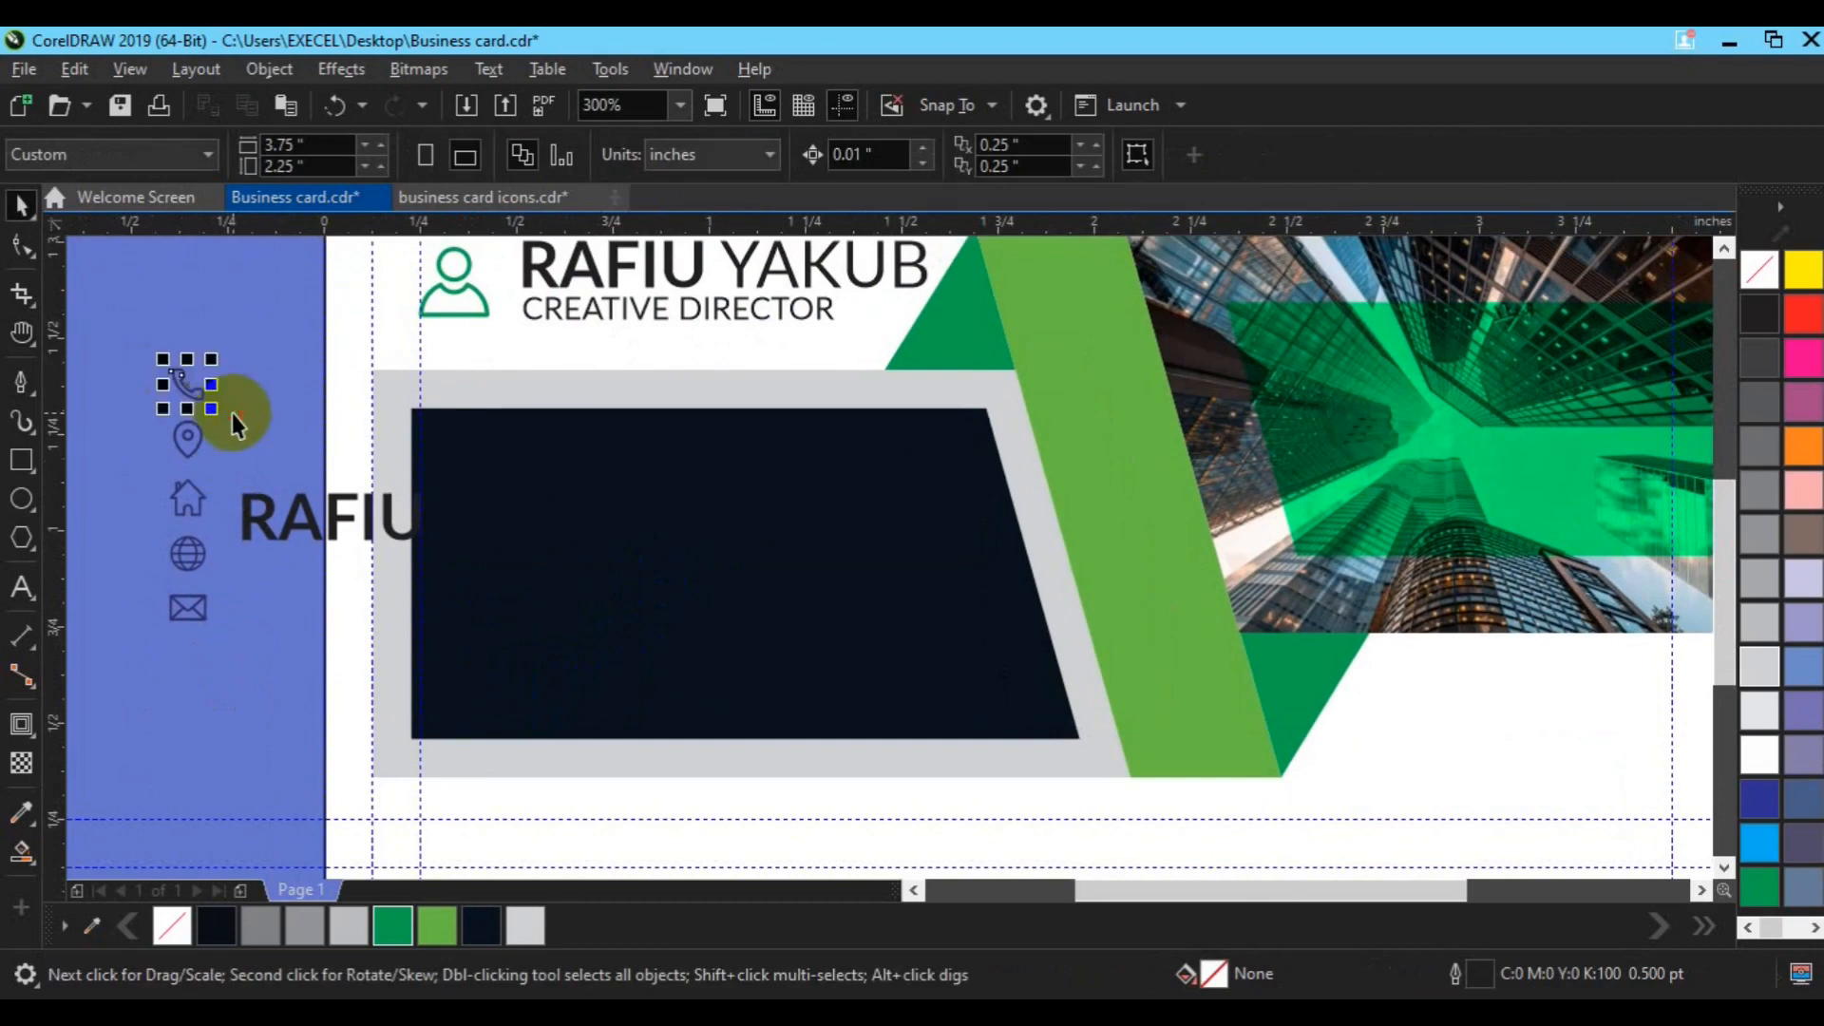
drag(134, 354, 228, 636)
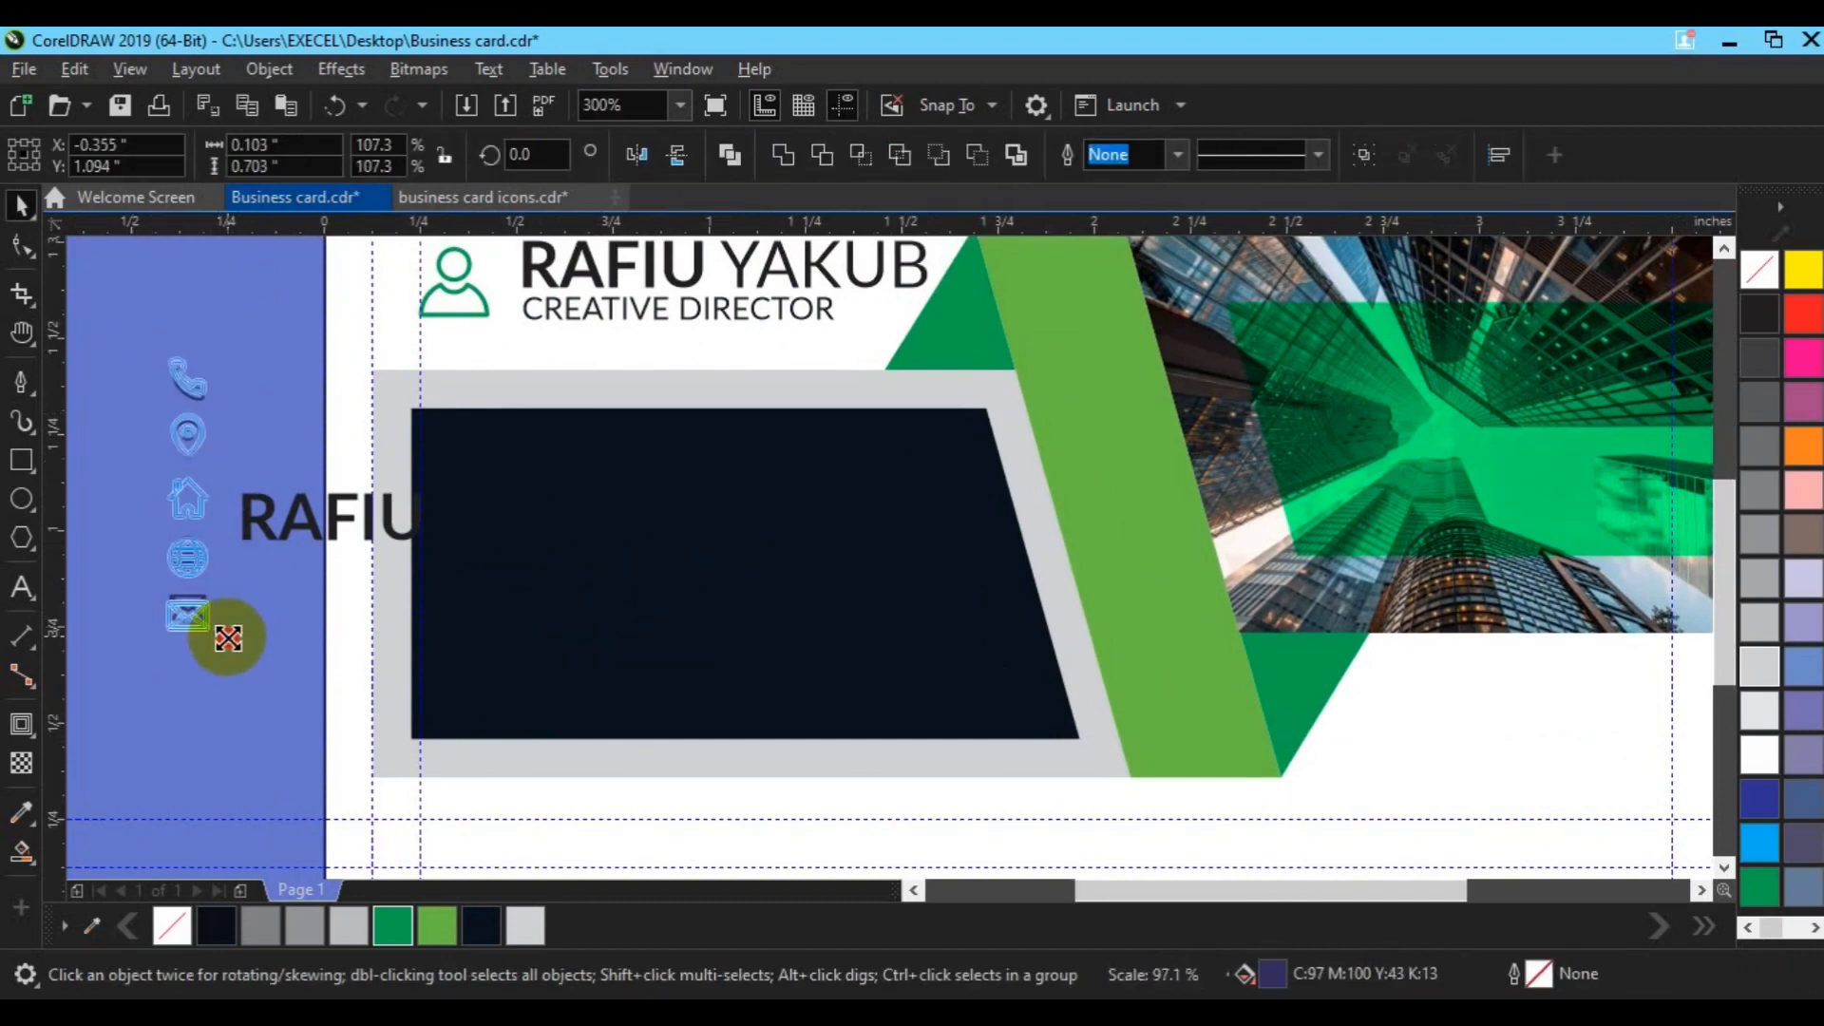
click(249, 521)
Step: Turn the spare text into two white 6 pt phone-number lines and colour the phone icon green
click(967, 153)
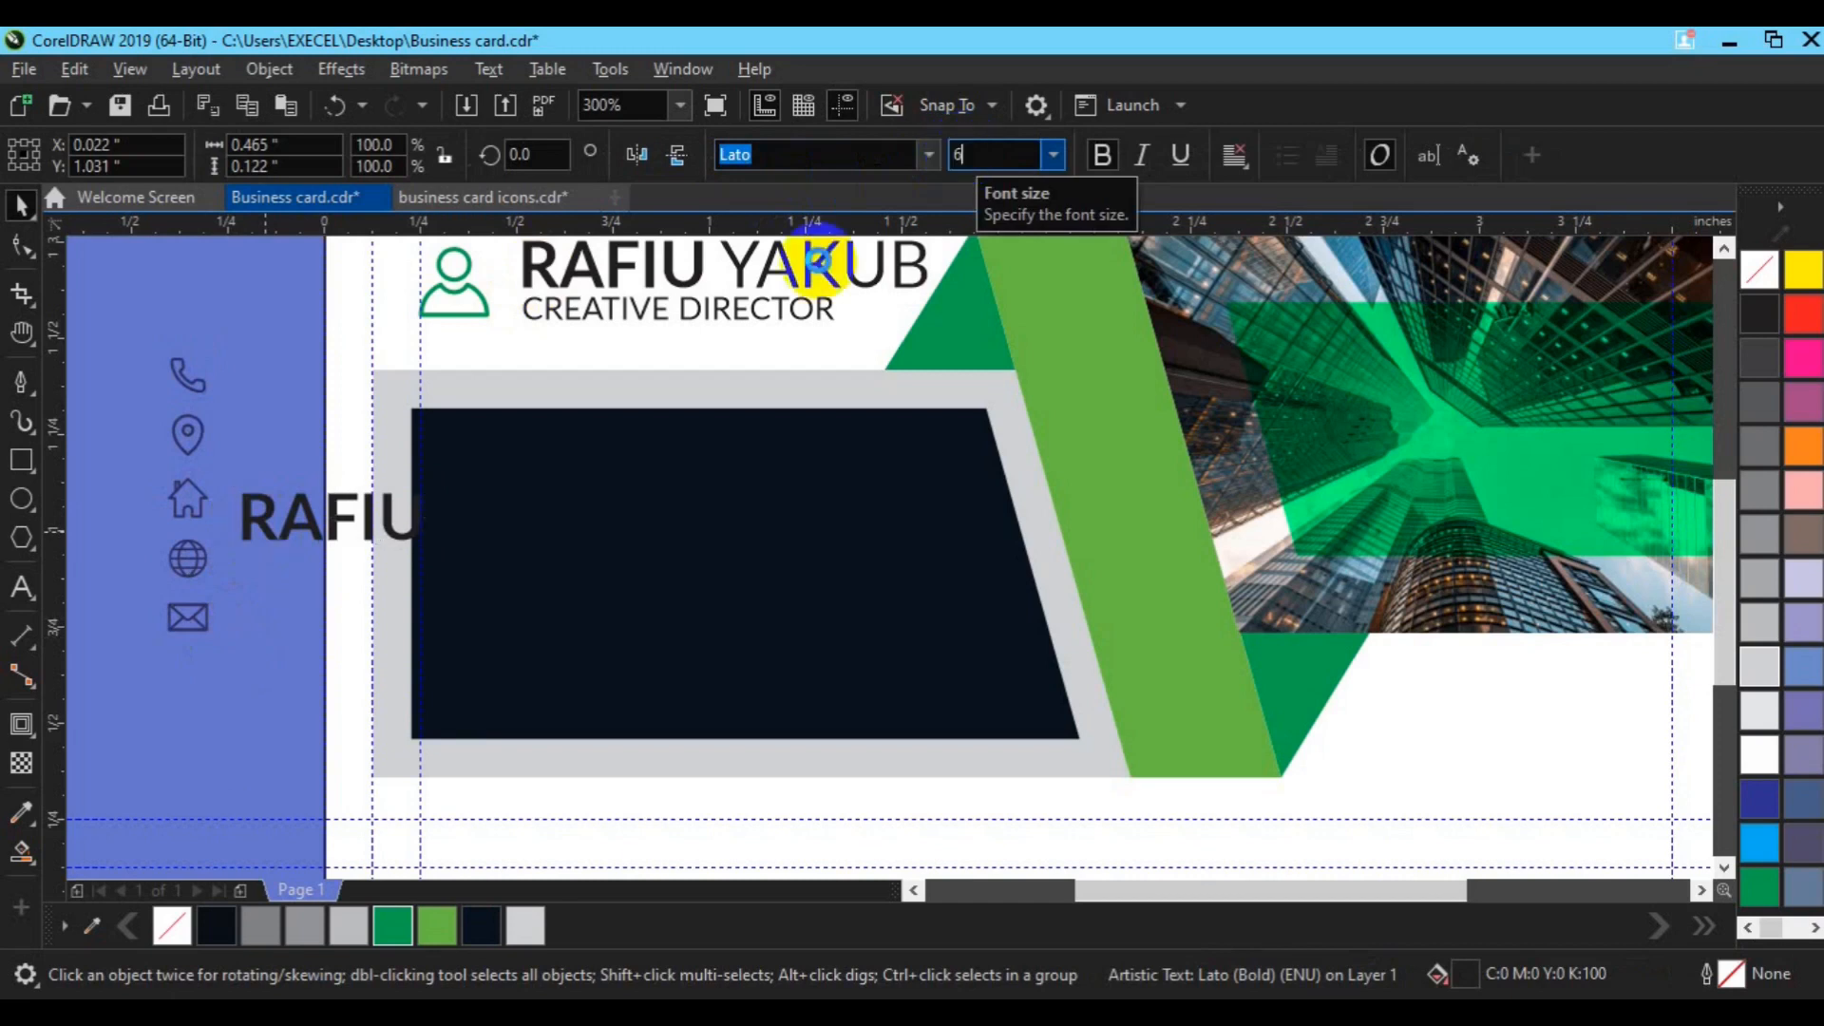
text(6)
key(Return)
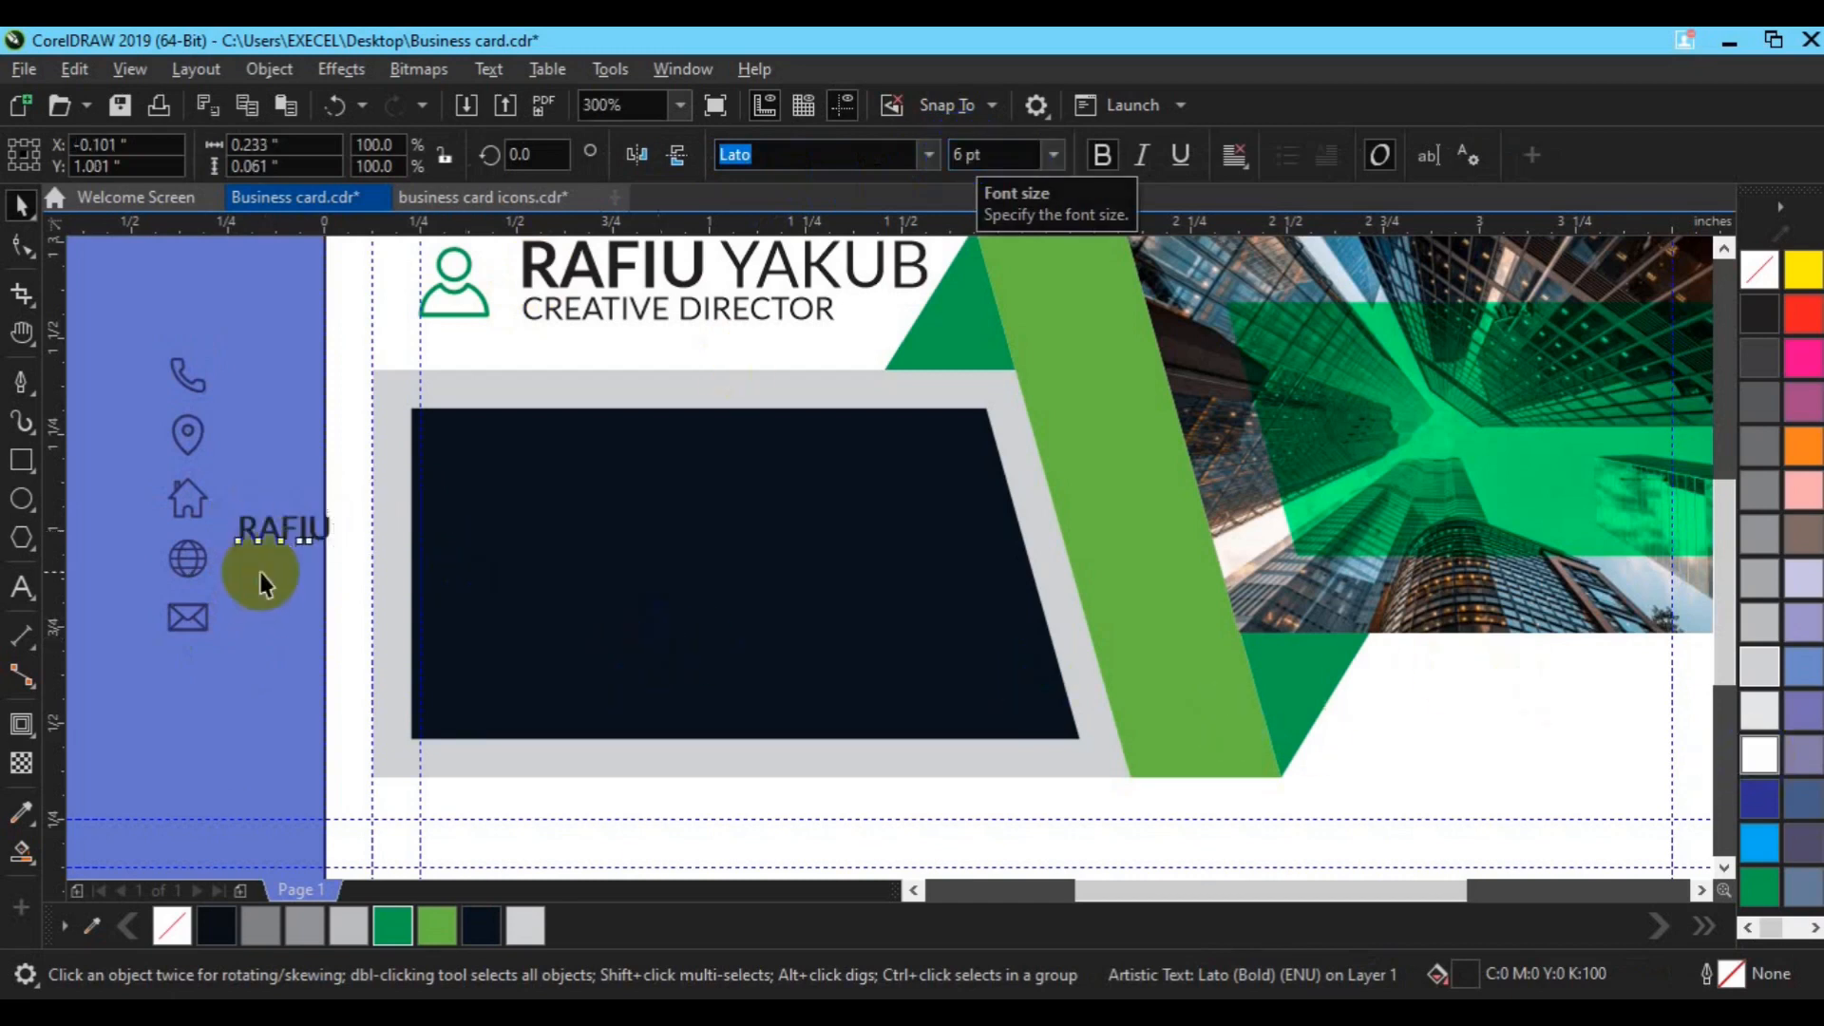
click(21, 586)
click(274, 623)
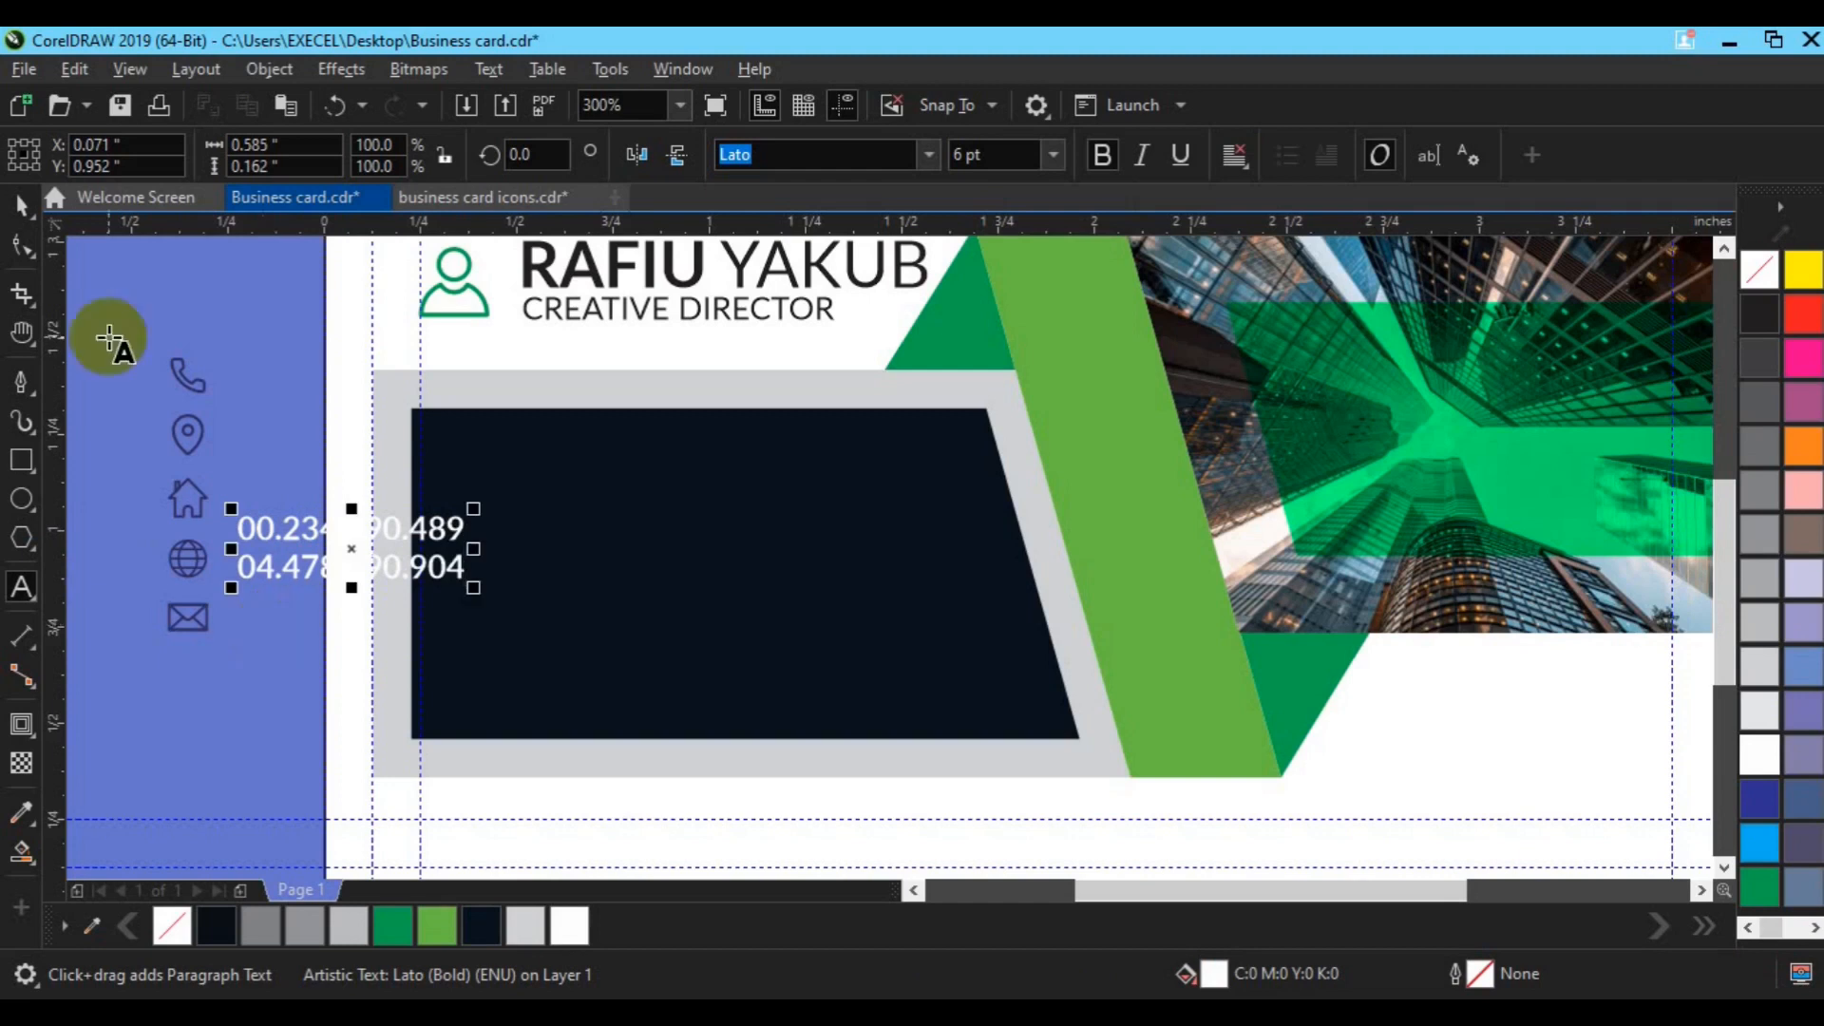
click(396, 917)
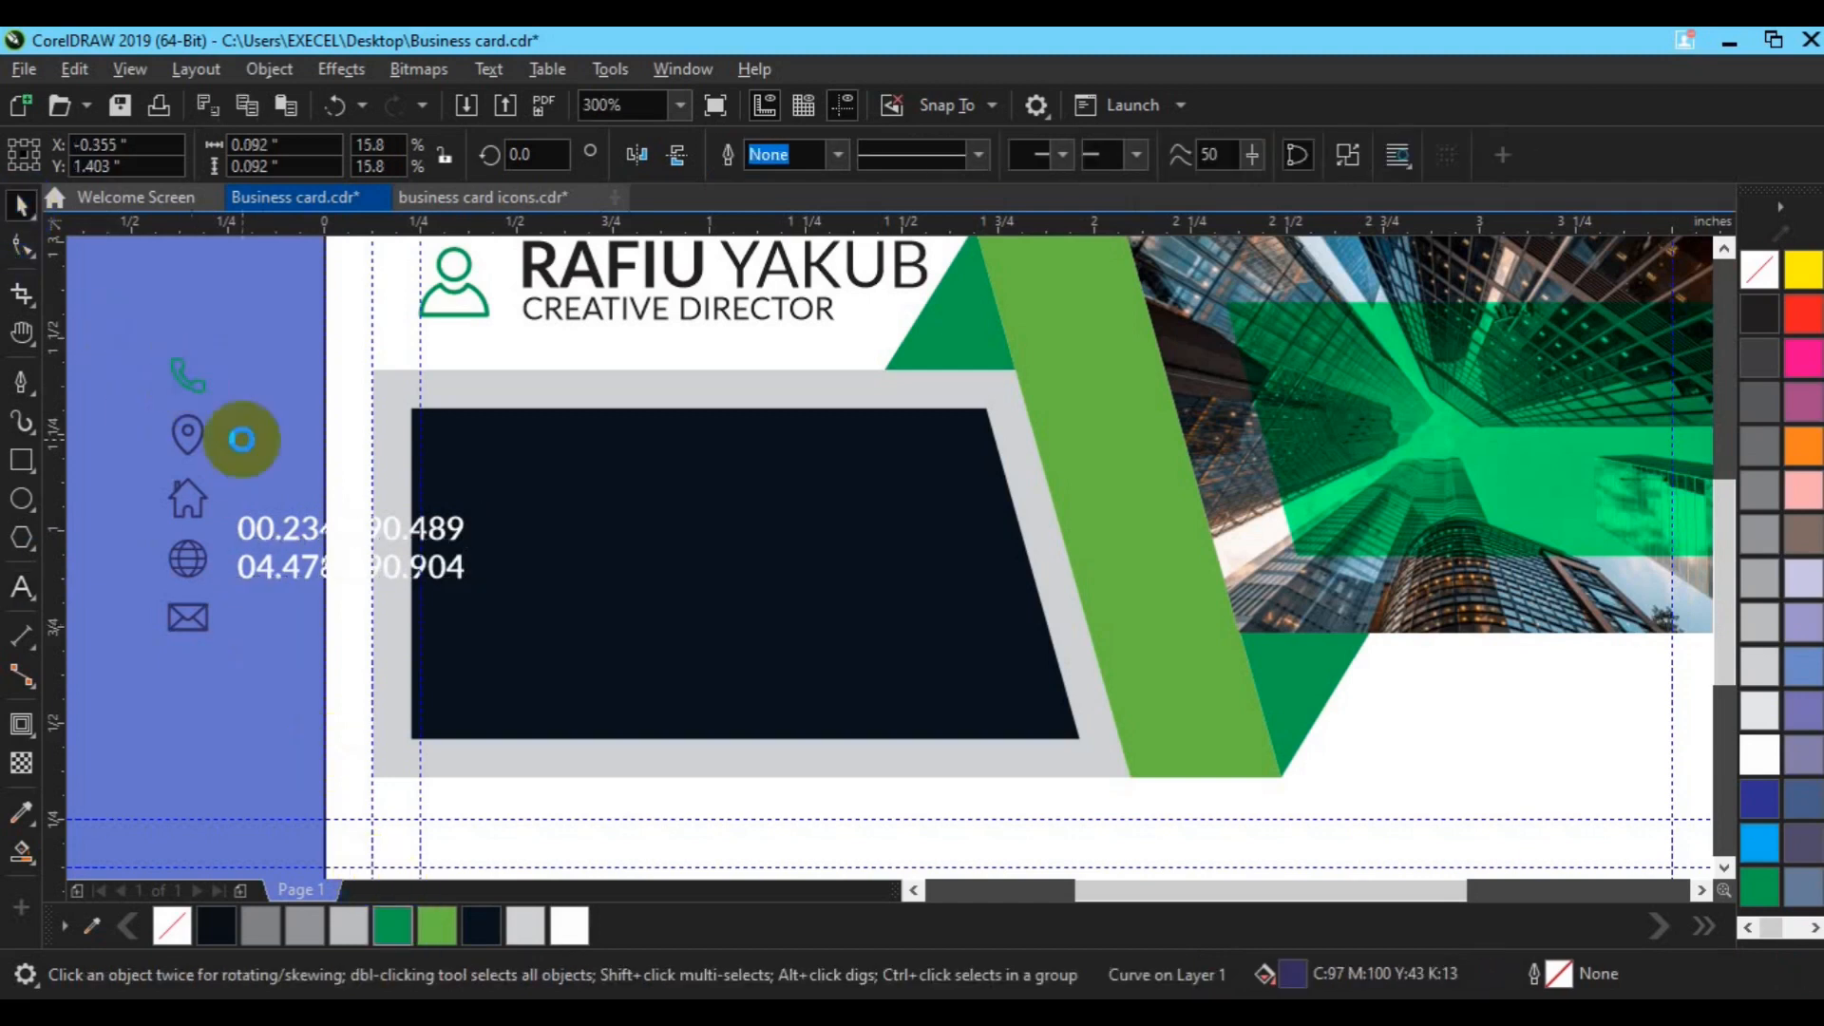
Step: Centre the phone numbers beside the green phone icon and group them as one row
drag(185, 375, 456, 469)
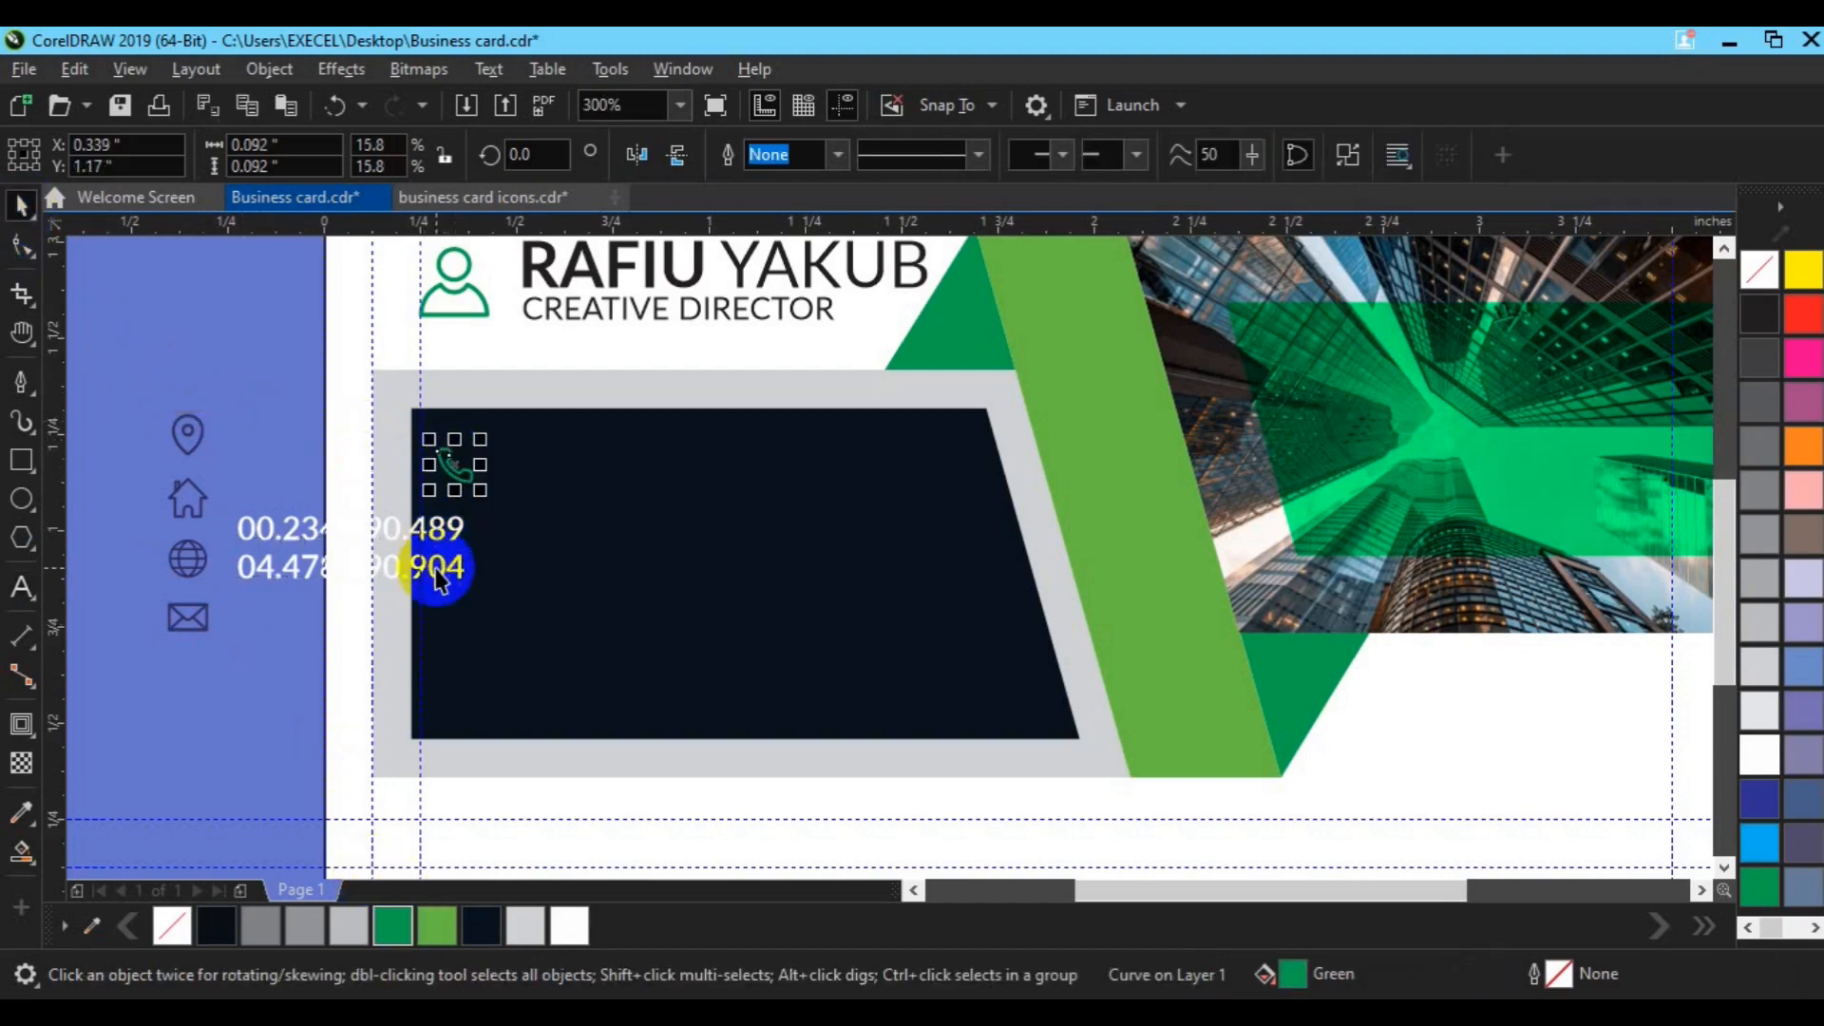
click(437, 565)
drag(354, 538, 636, 480)
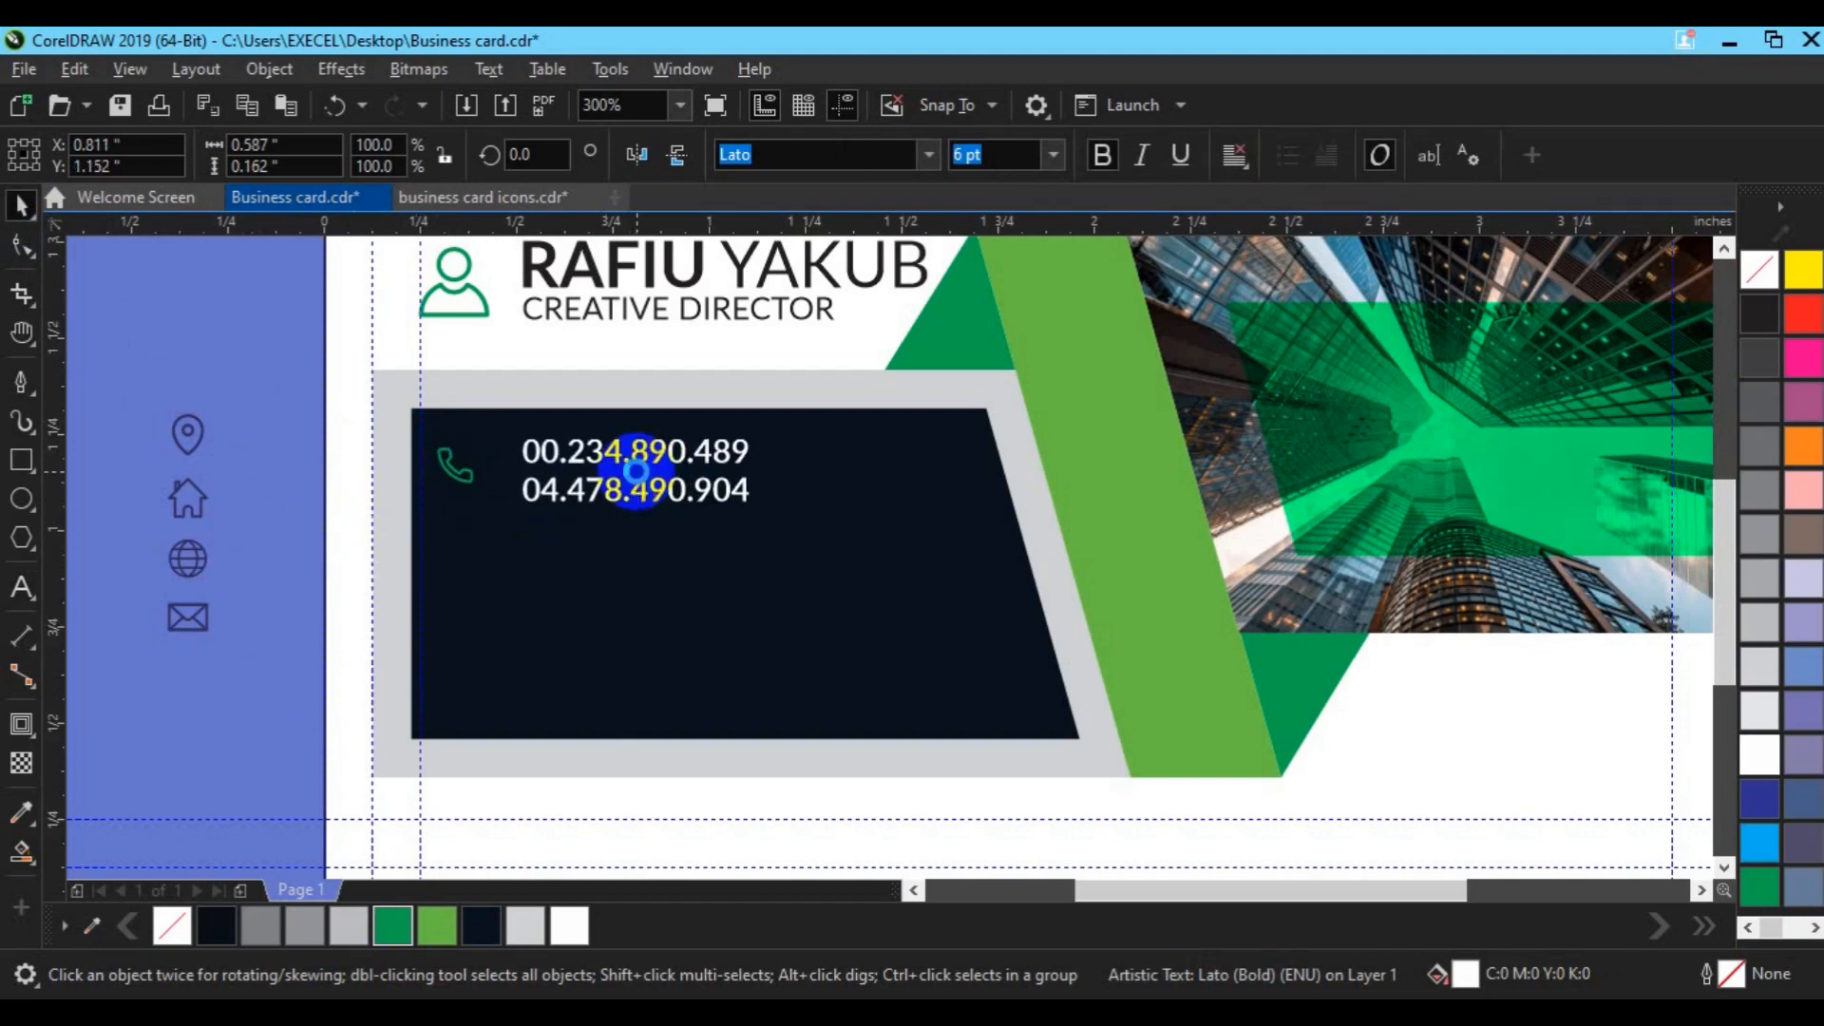
shift+click(464, 483)
key(e)
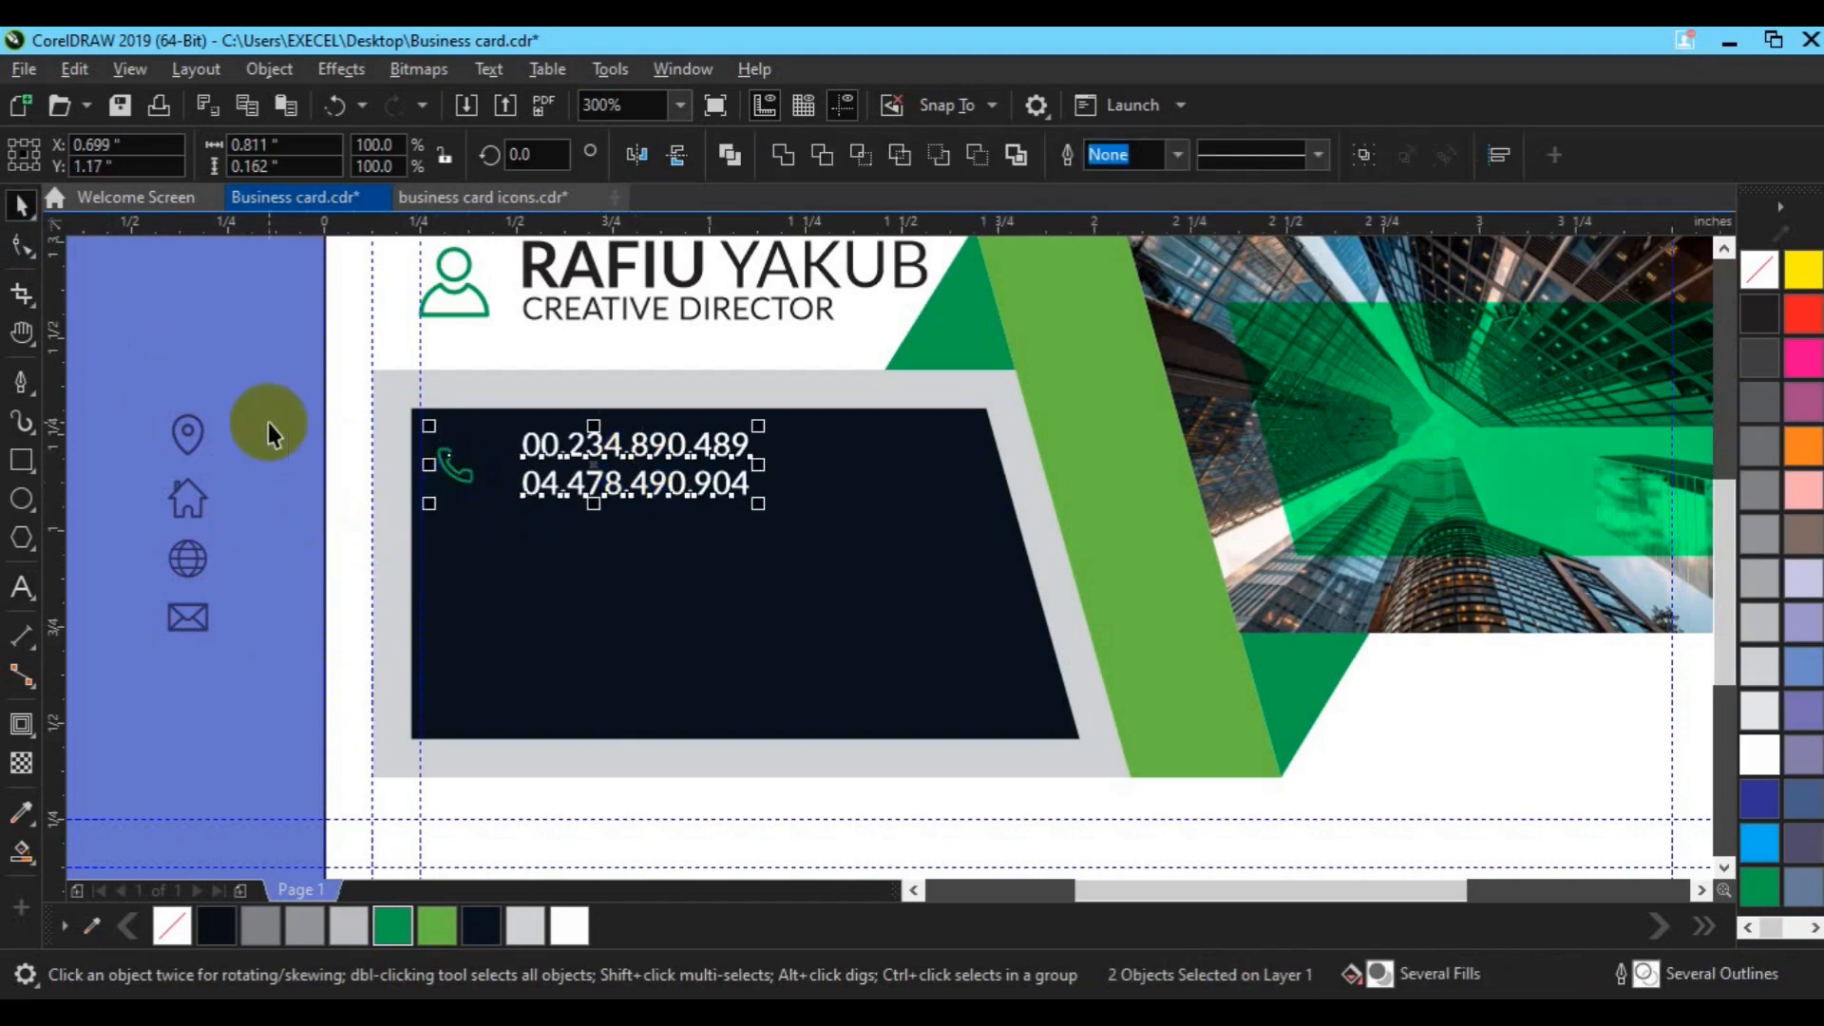
click(268, 422)
click(463, 480)
shift+click(579, 493)
key(ctrl+g)
Step: Duplicate the phone row twice below, group all three rows, and centre them on the navy panel
drag(593, 480, 595, 574)
click(653, 622)
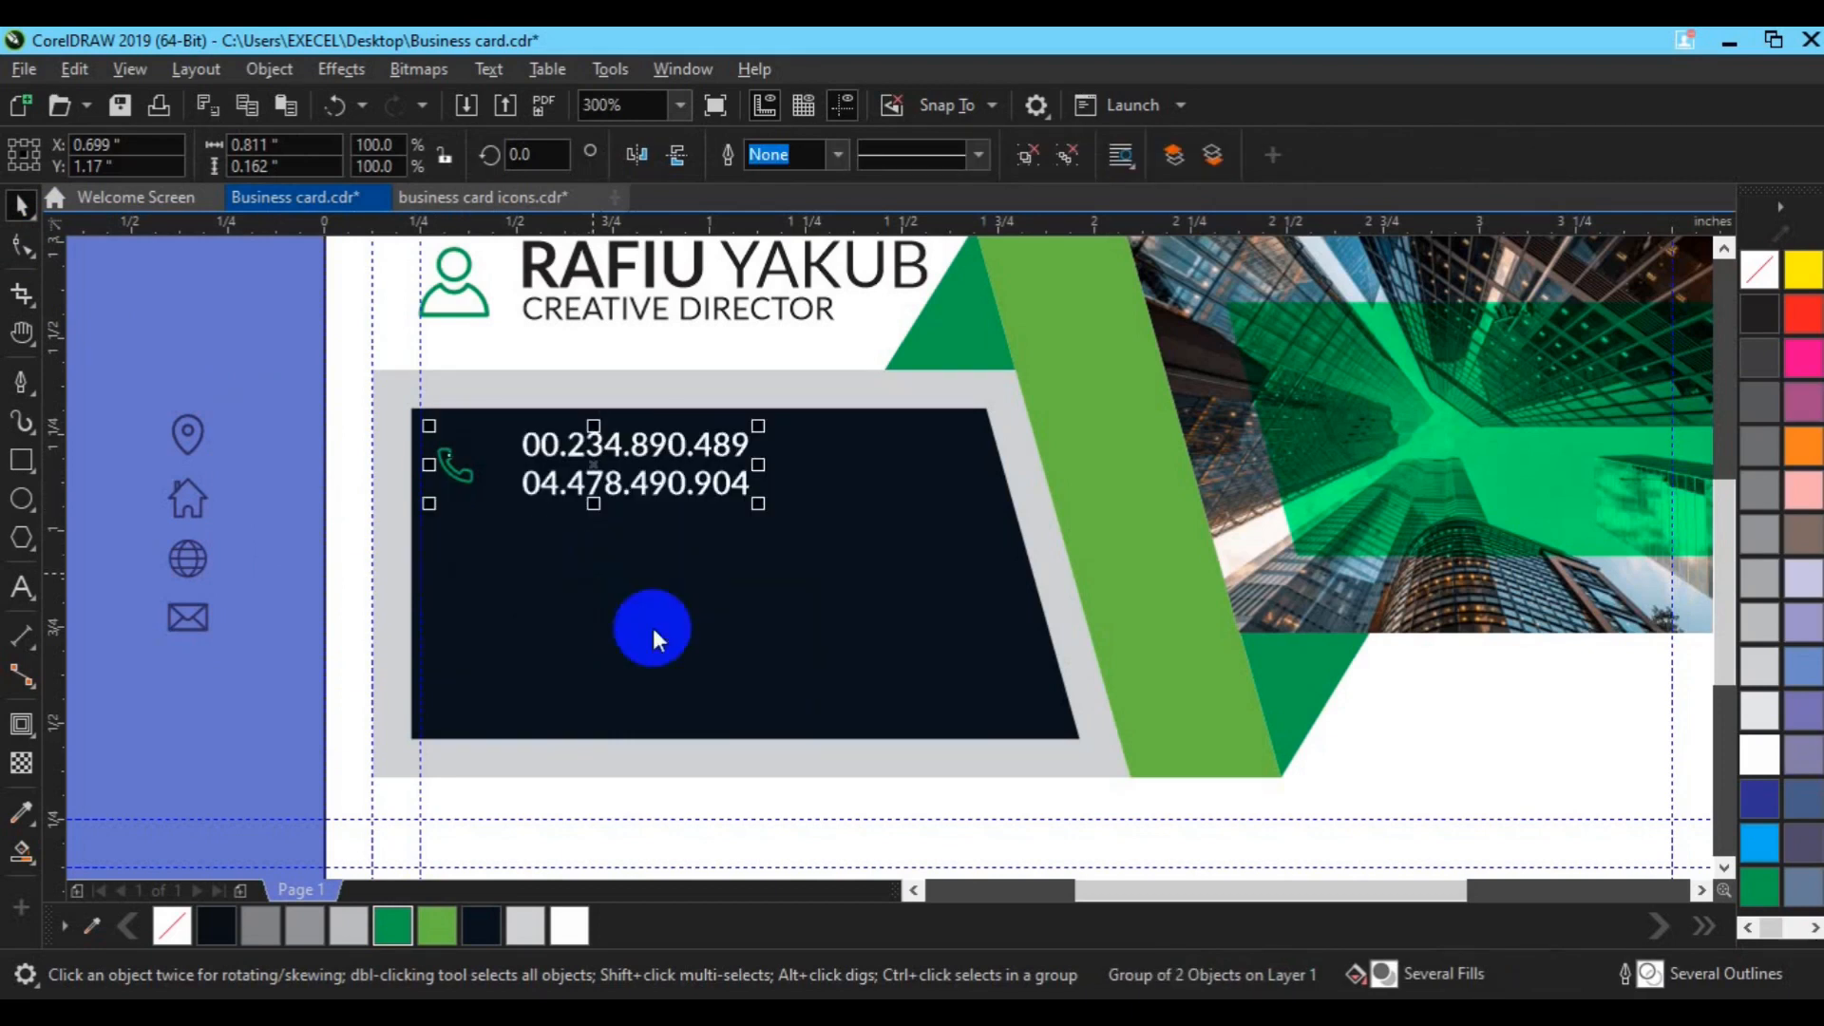
key(ctrl+r)
drag(410, 410, 849, 738)
key(ctrl+g)
shift+click(875, 638)
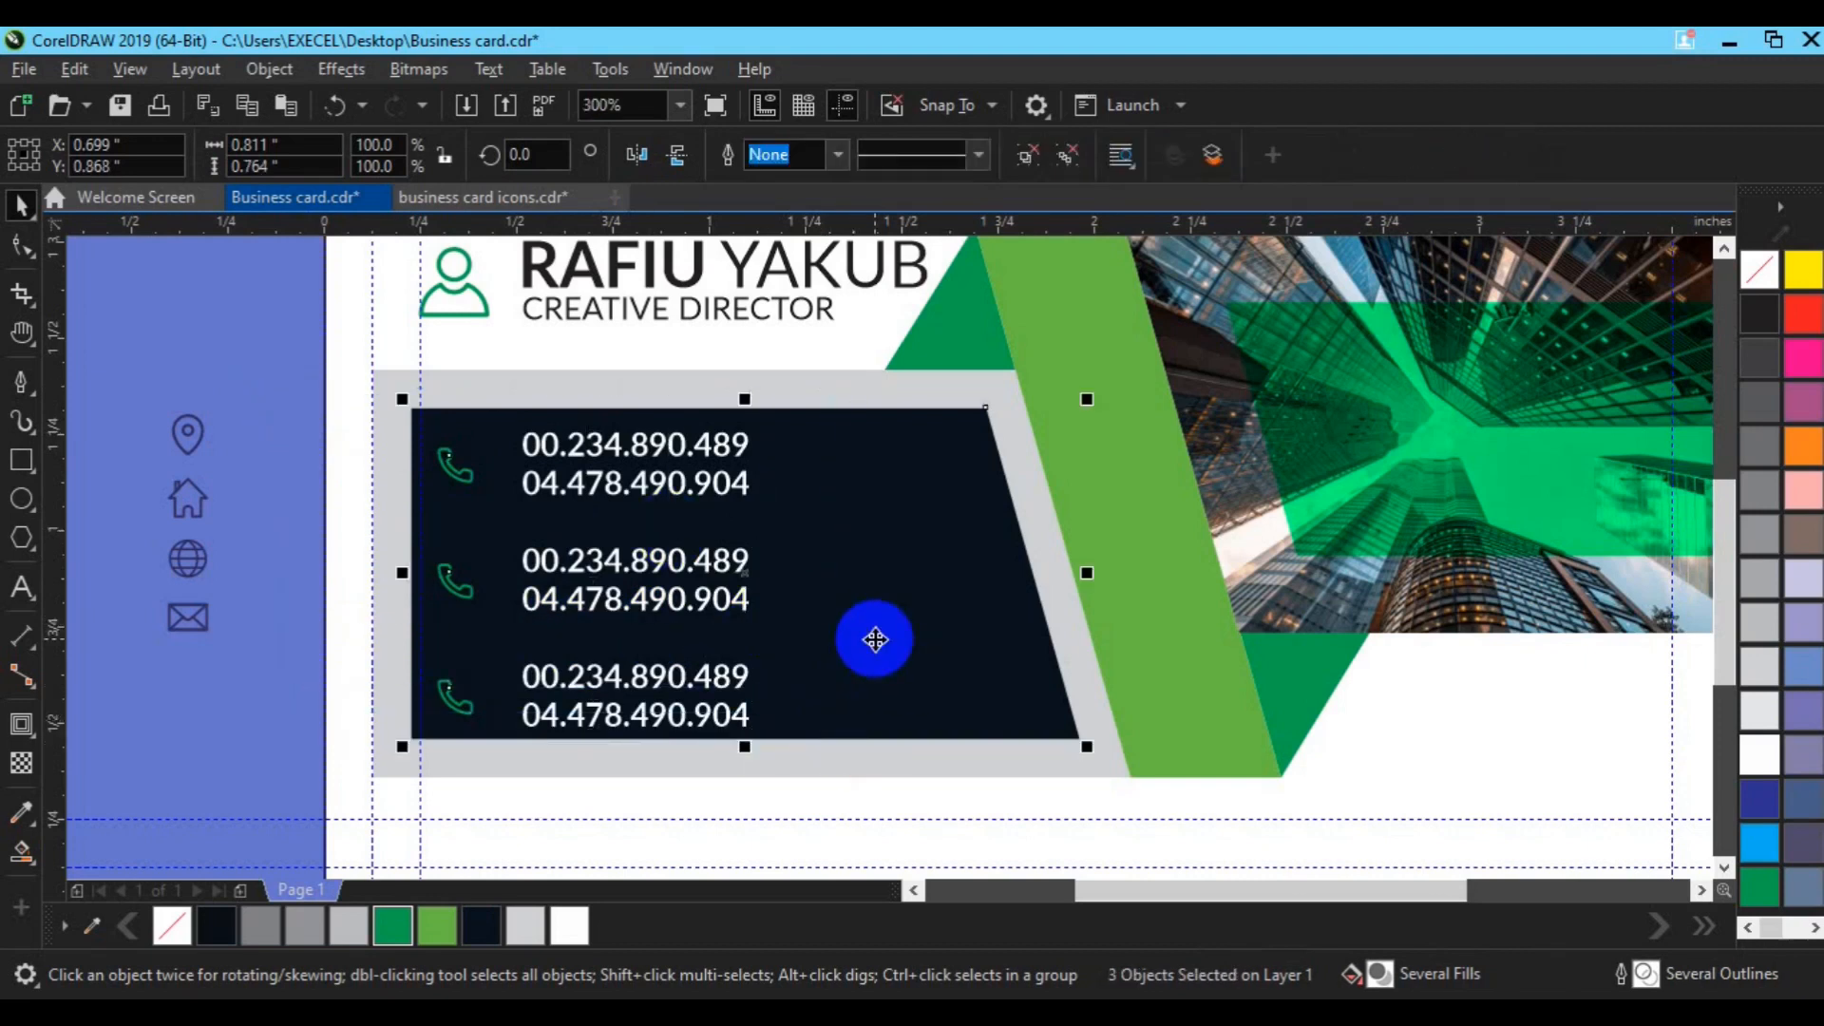
key(e)
click(284, 671)
click(633, 600)
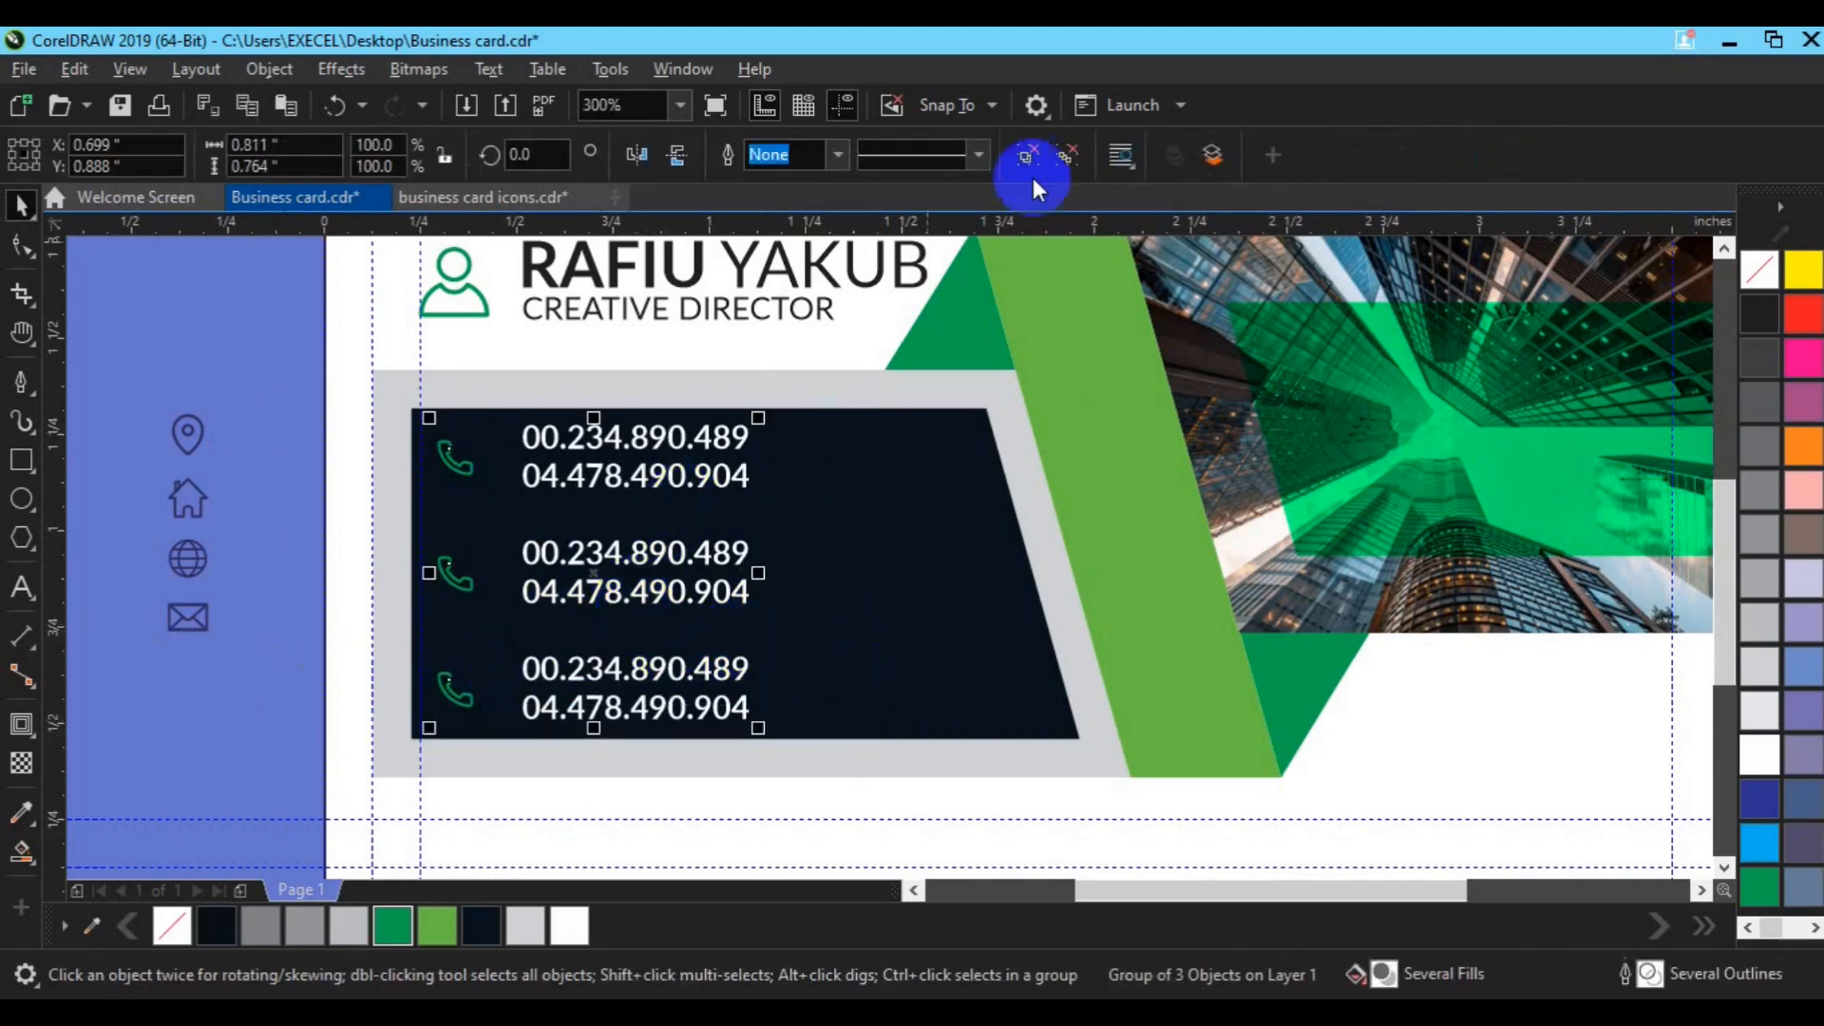
Step: Colour the globe icon green and swap it in for the middle row's phone icon
click(1033, 171)
click(284, 574)
drag(139, 536, 244, 595)
click(437, 926)
drag(179, 536, 444, 575)
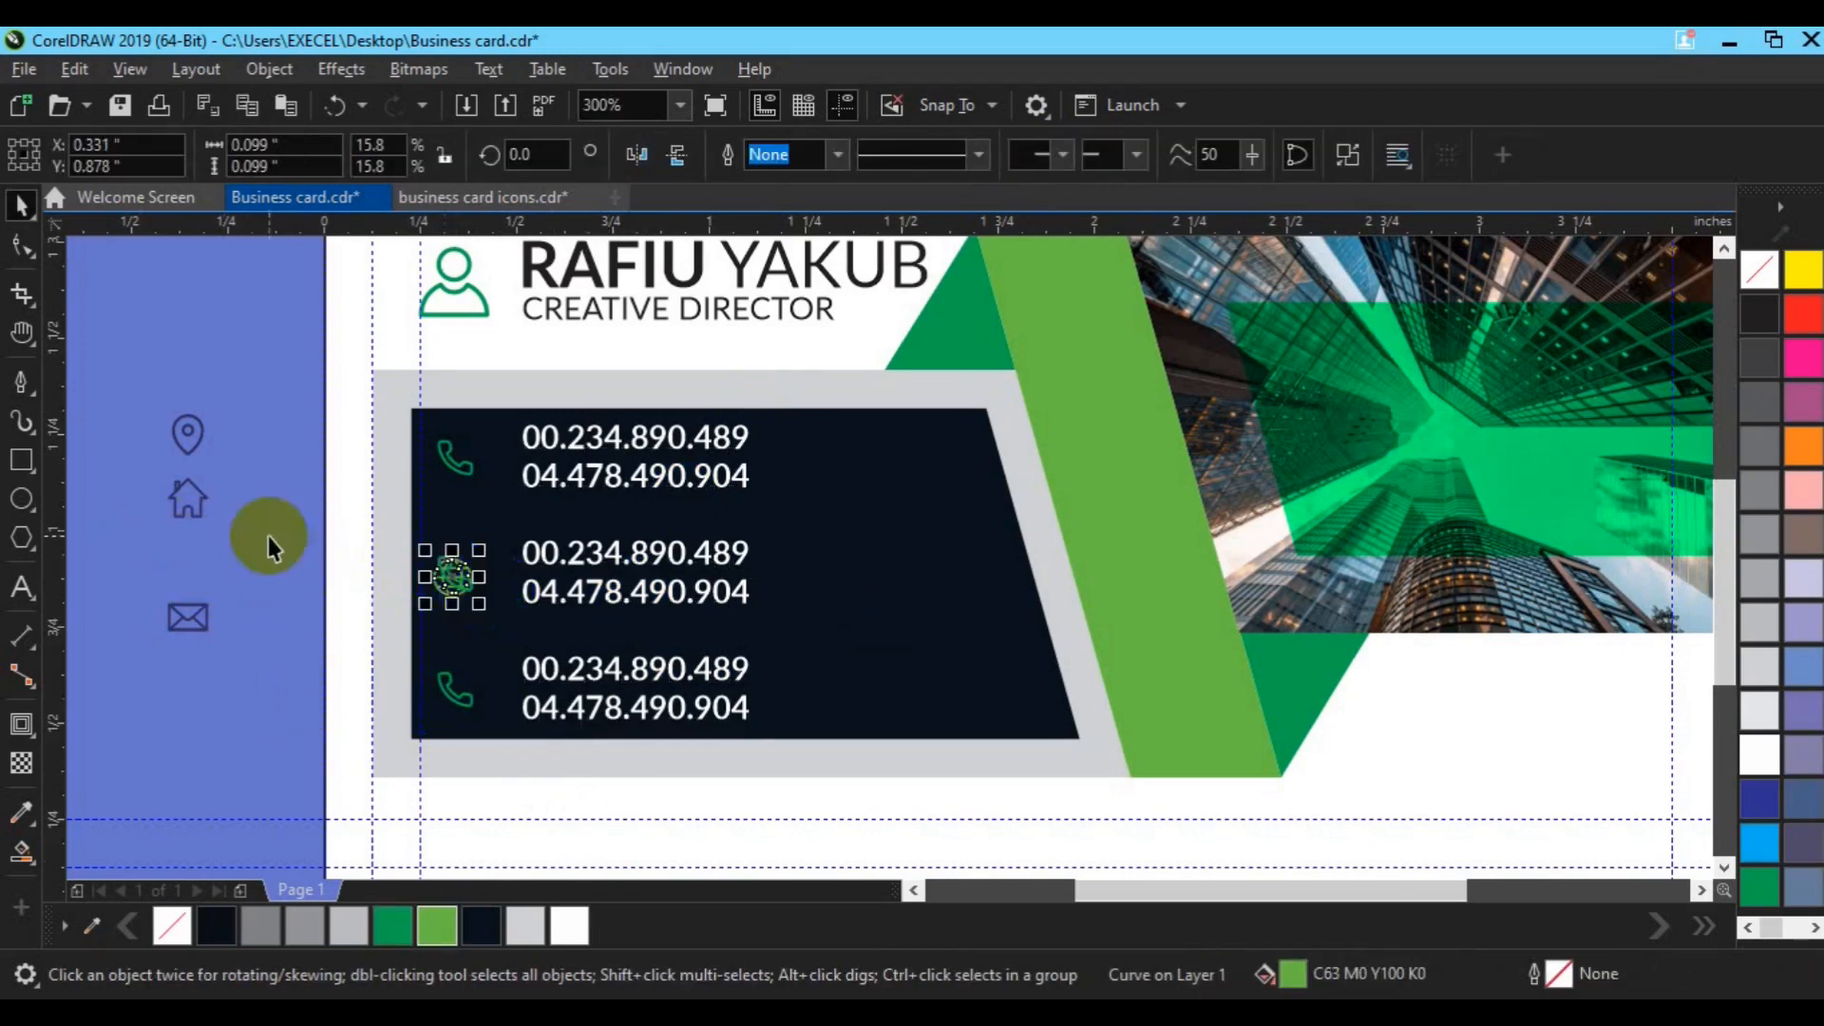
click(268, 536)
click(440, 562)
key(Delete)
click(443, 575)
shift+click(549, 589)
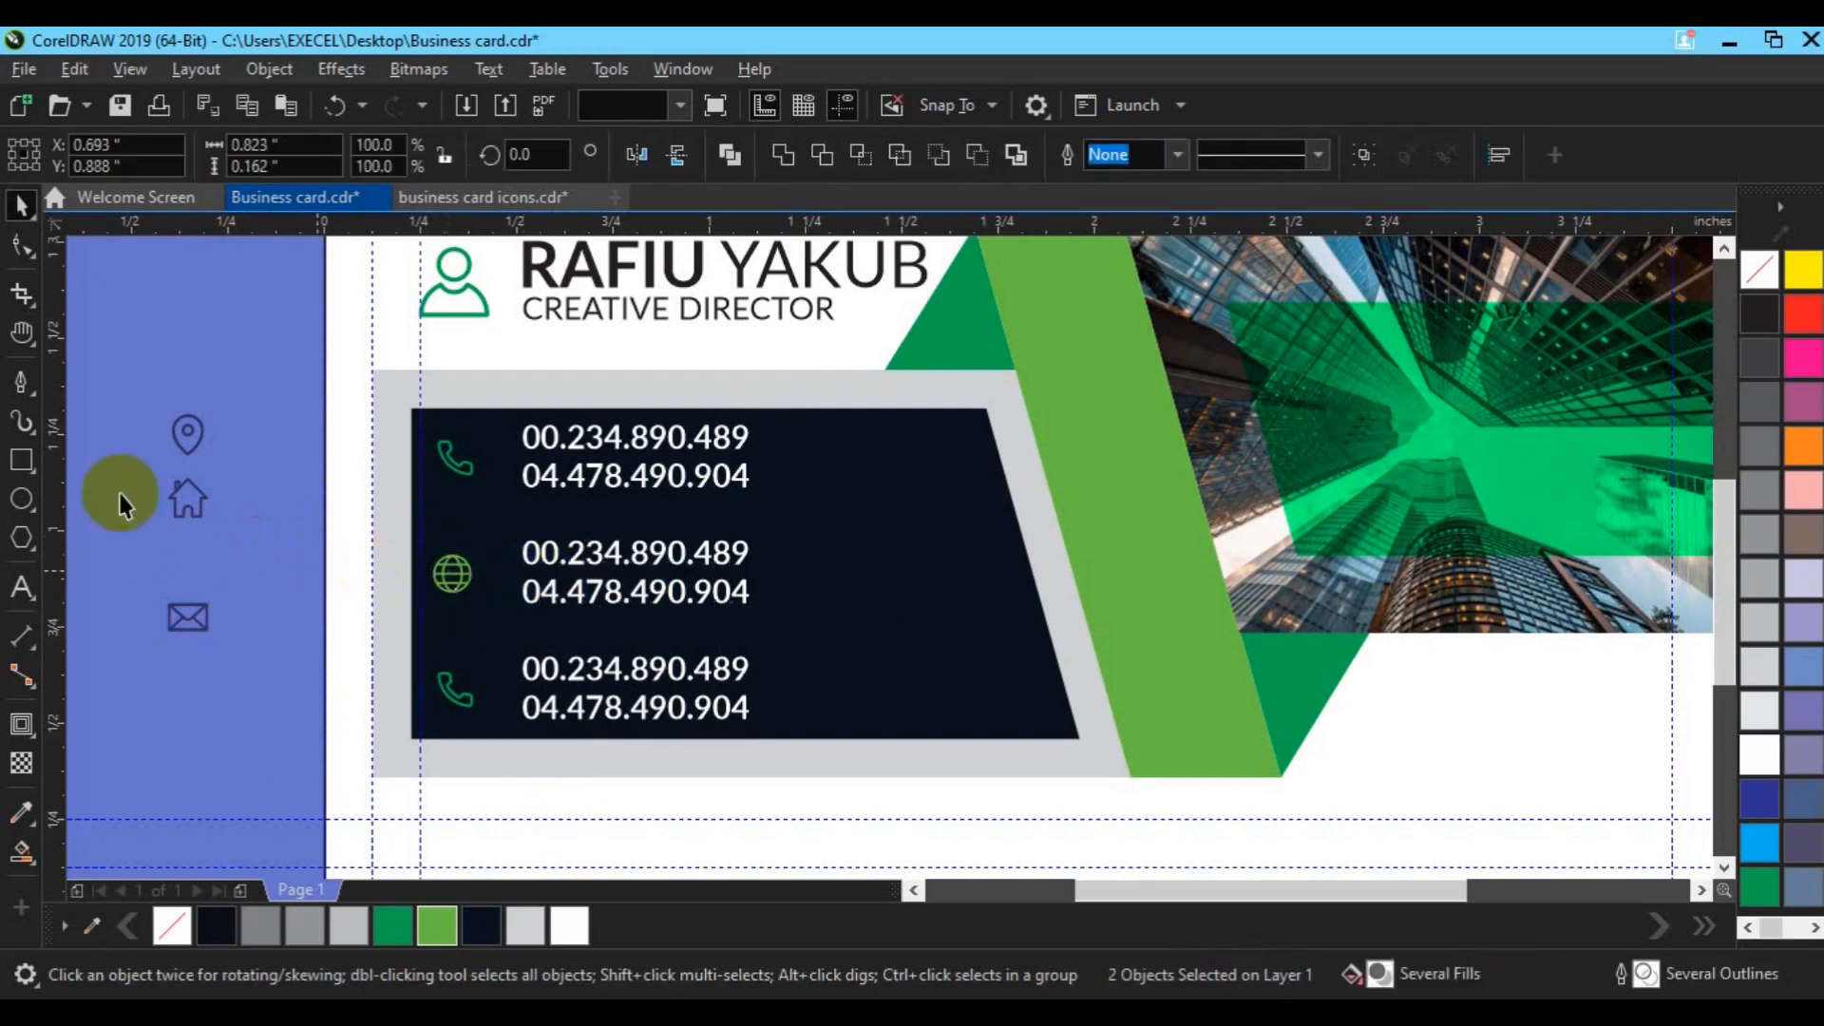
key(F8)
click(750, 558)
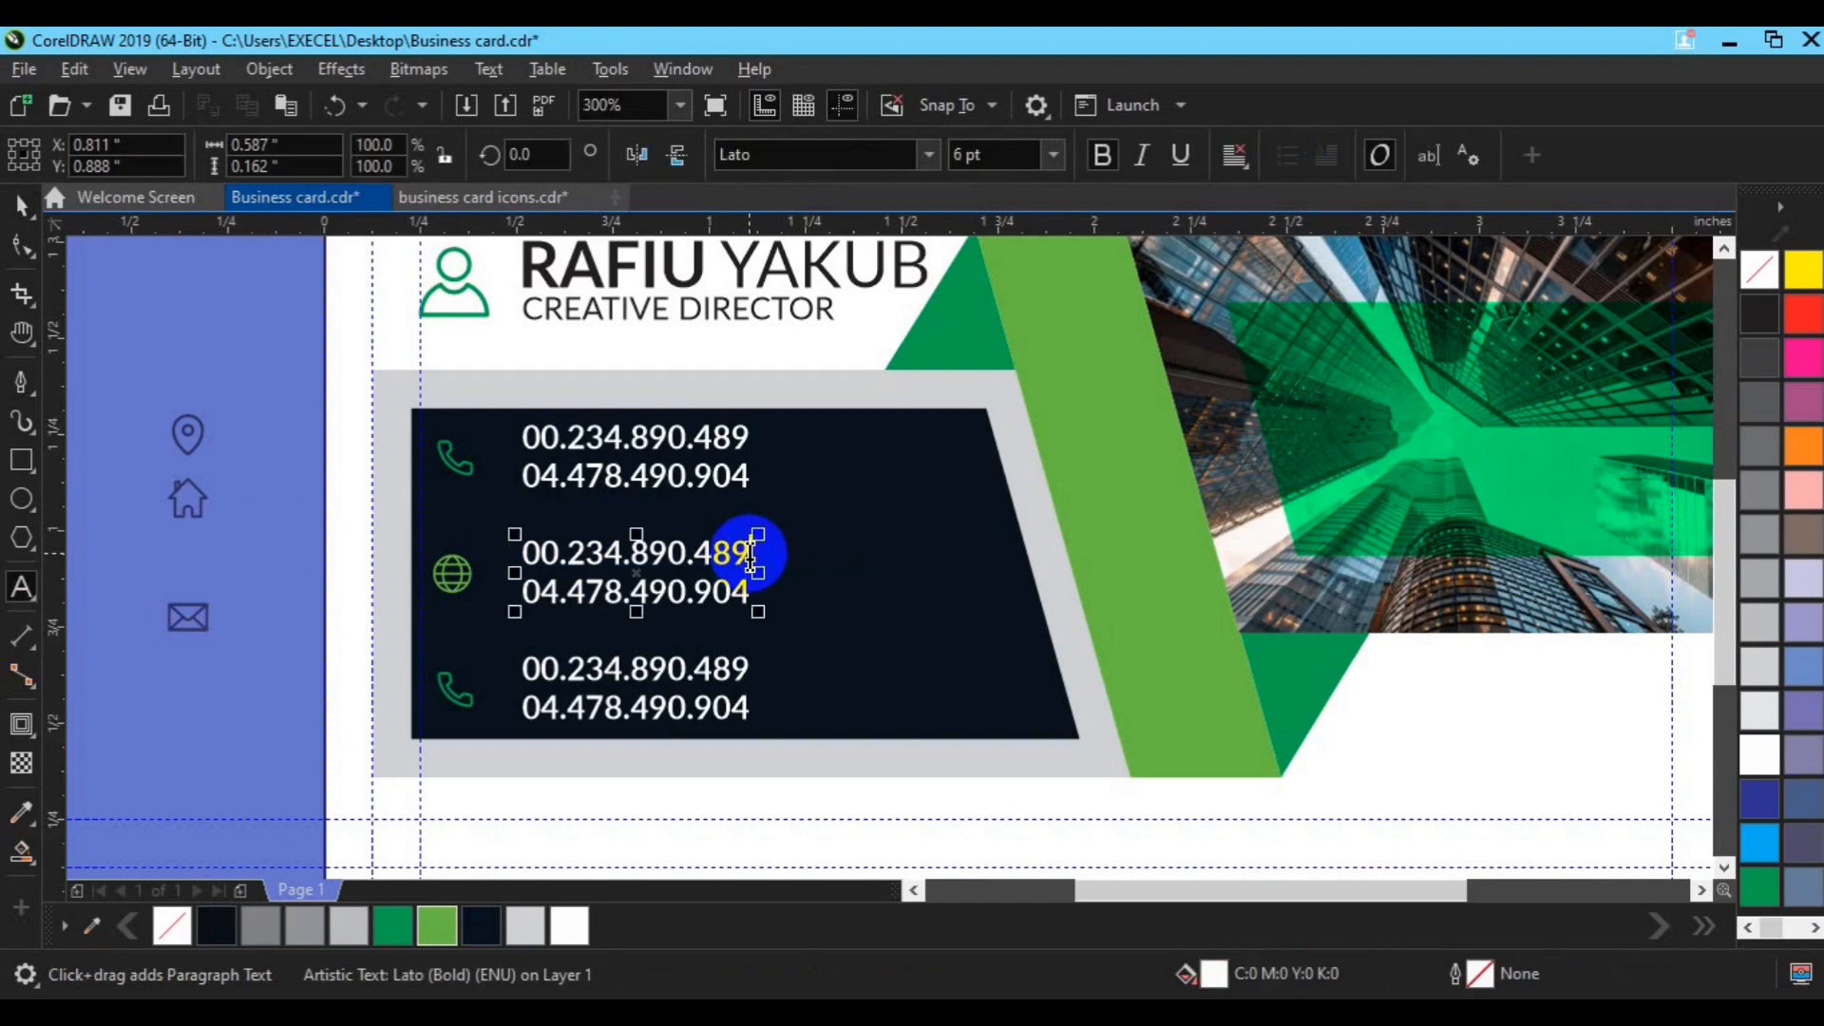
key(BackSpace)
key(BackSpace)
key(Delete)
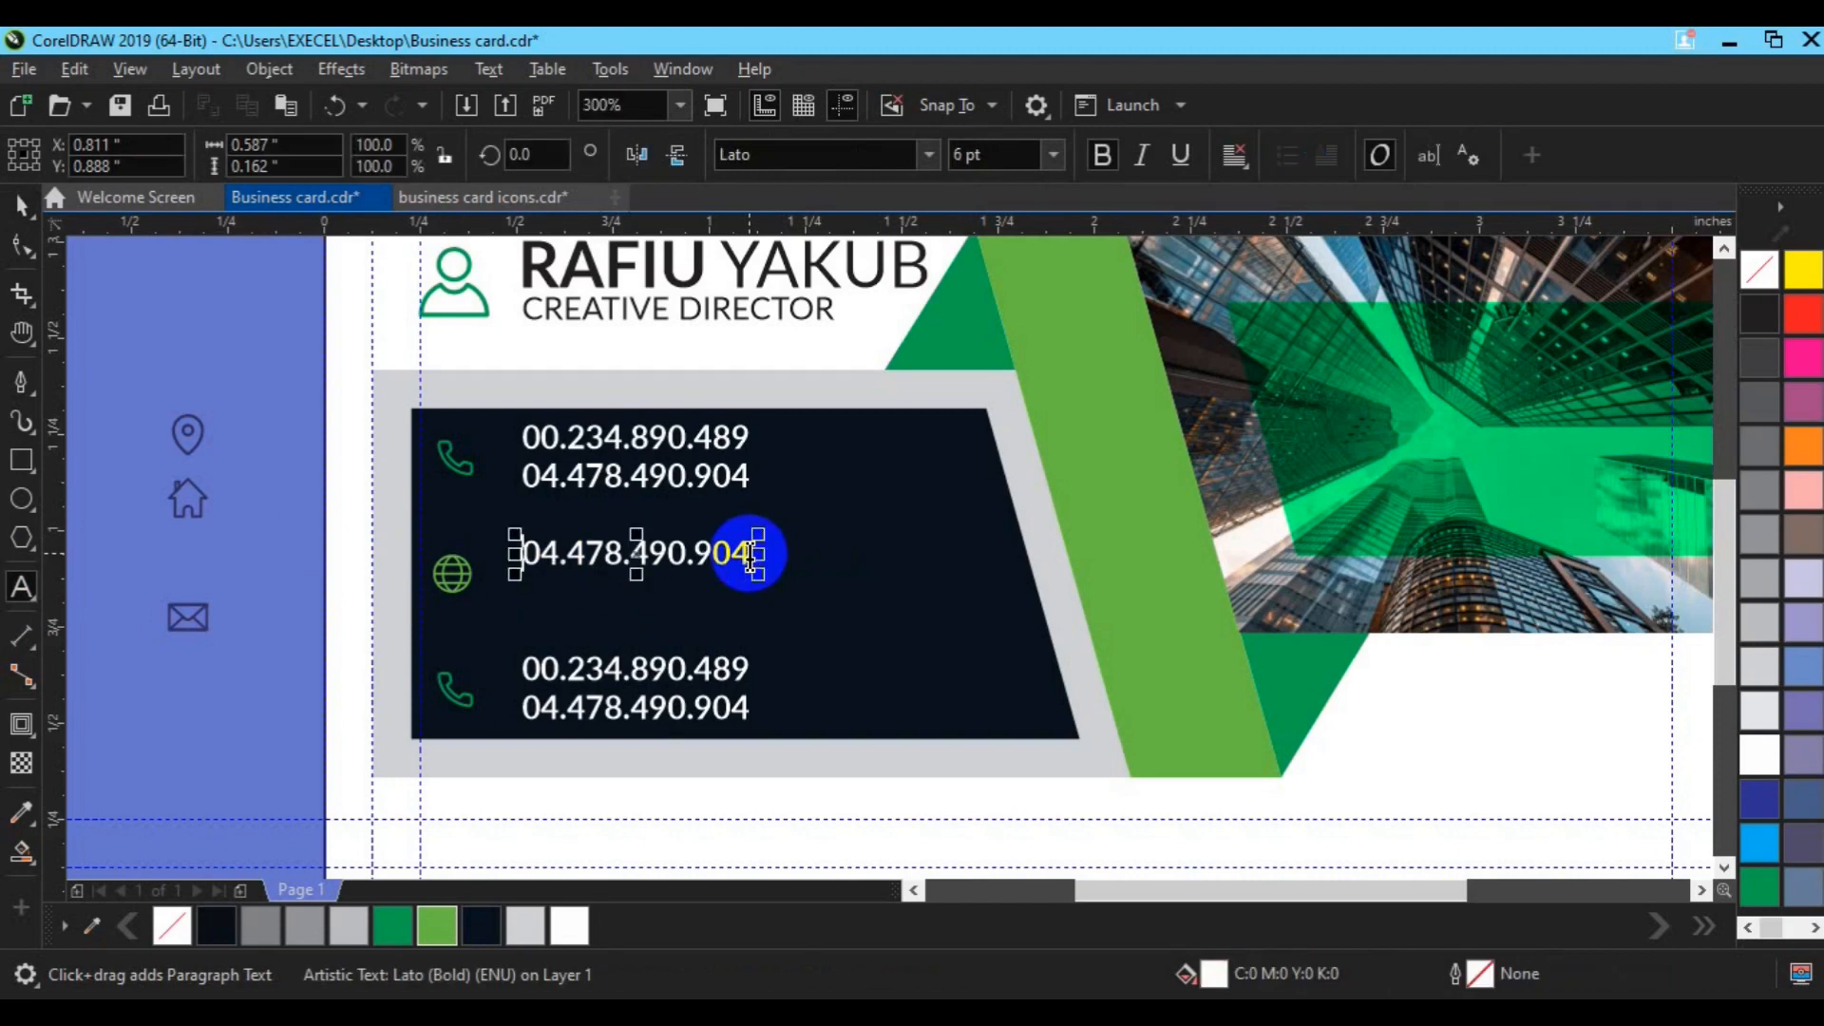
text(www.website)
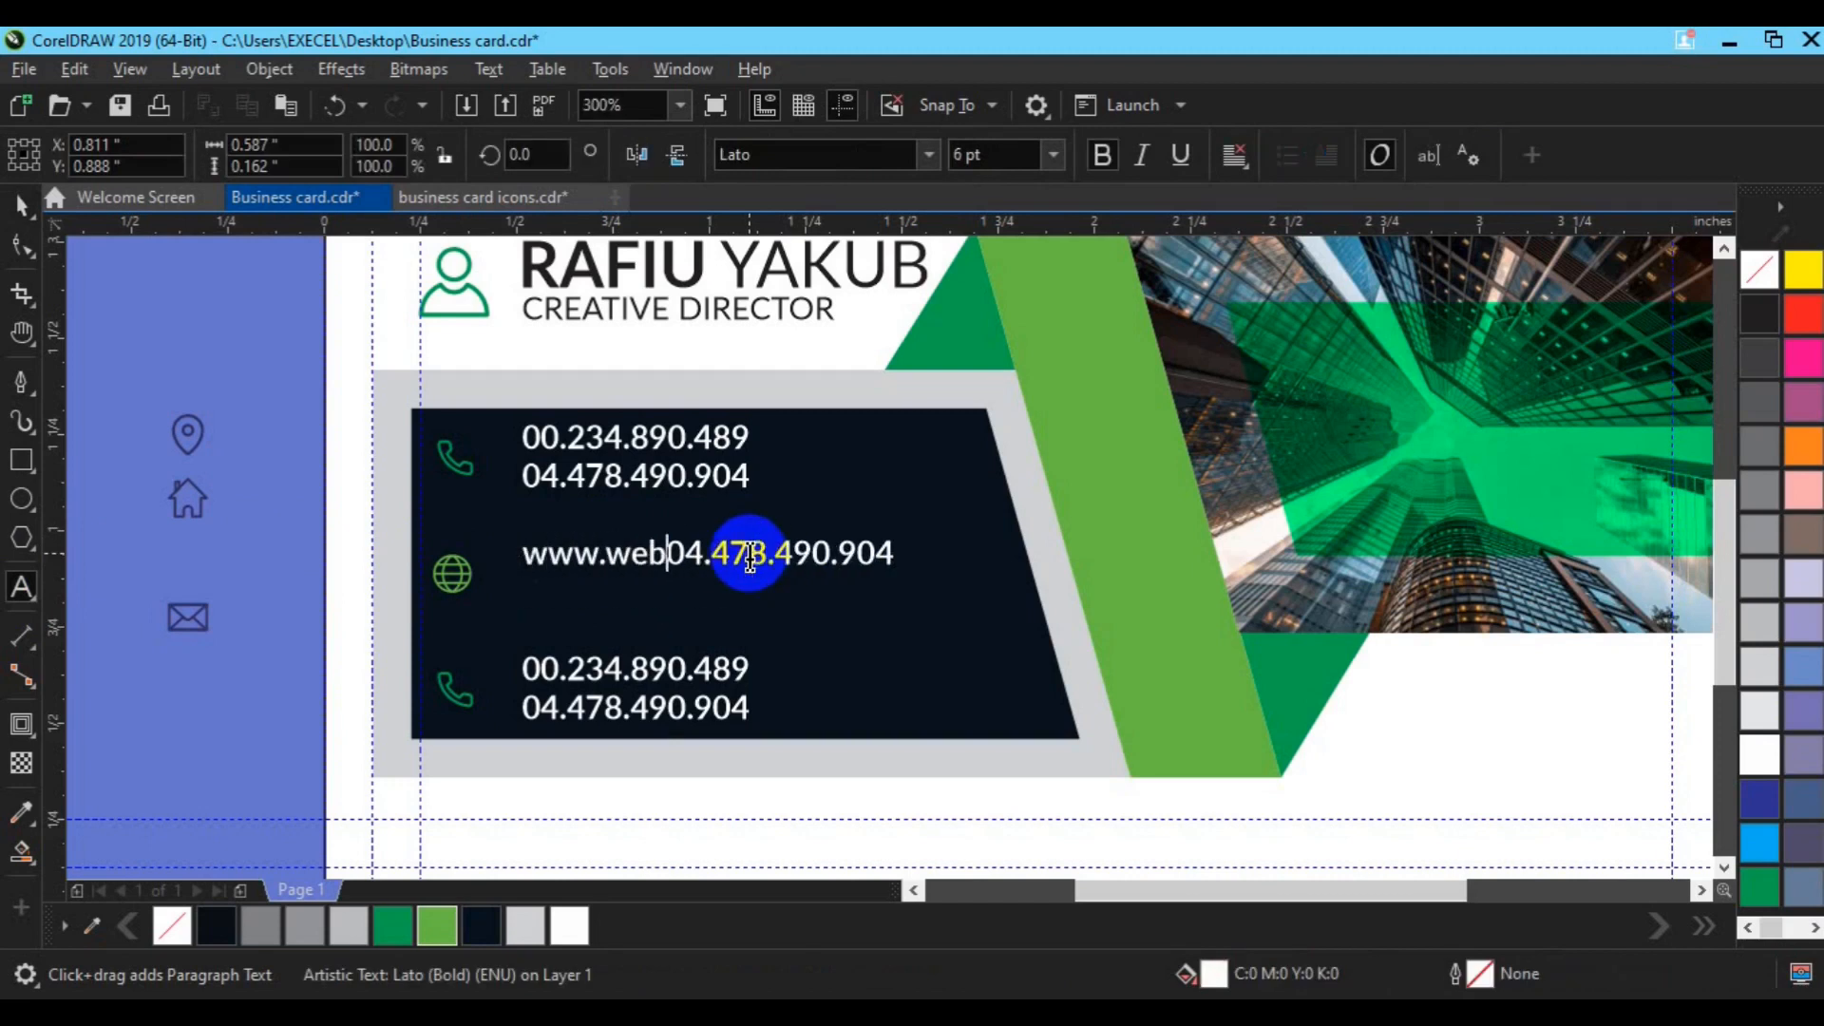
text(.com)
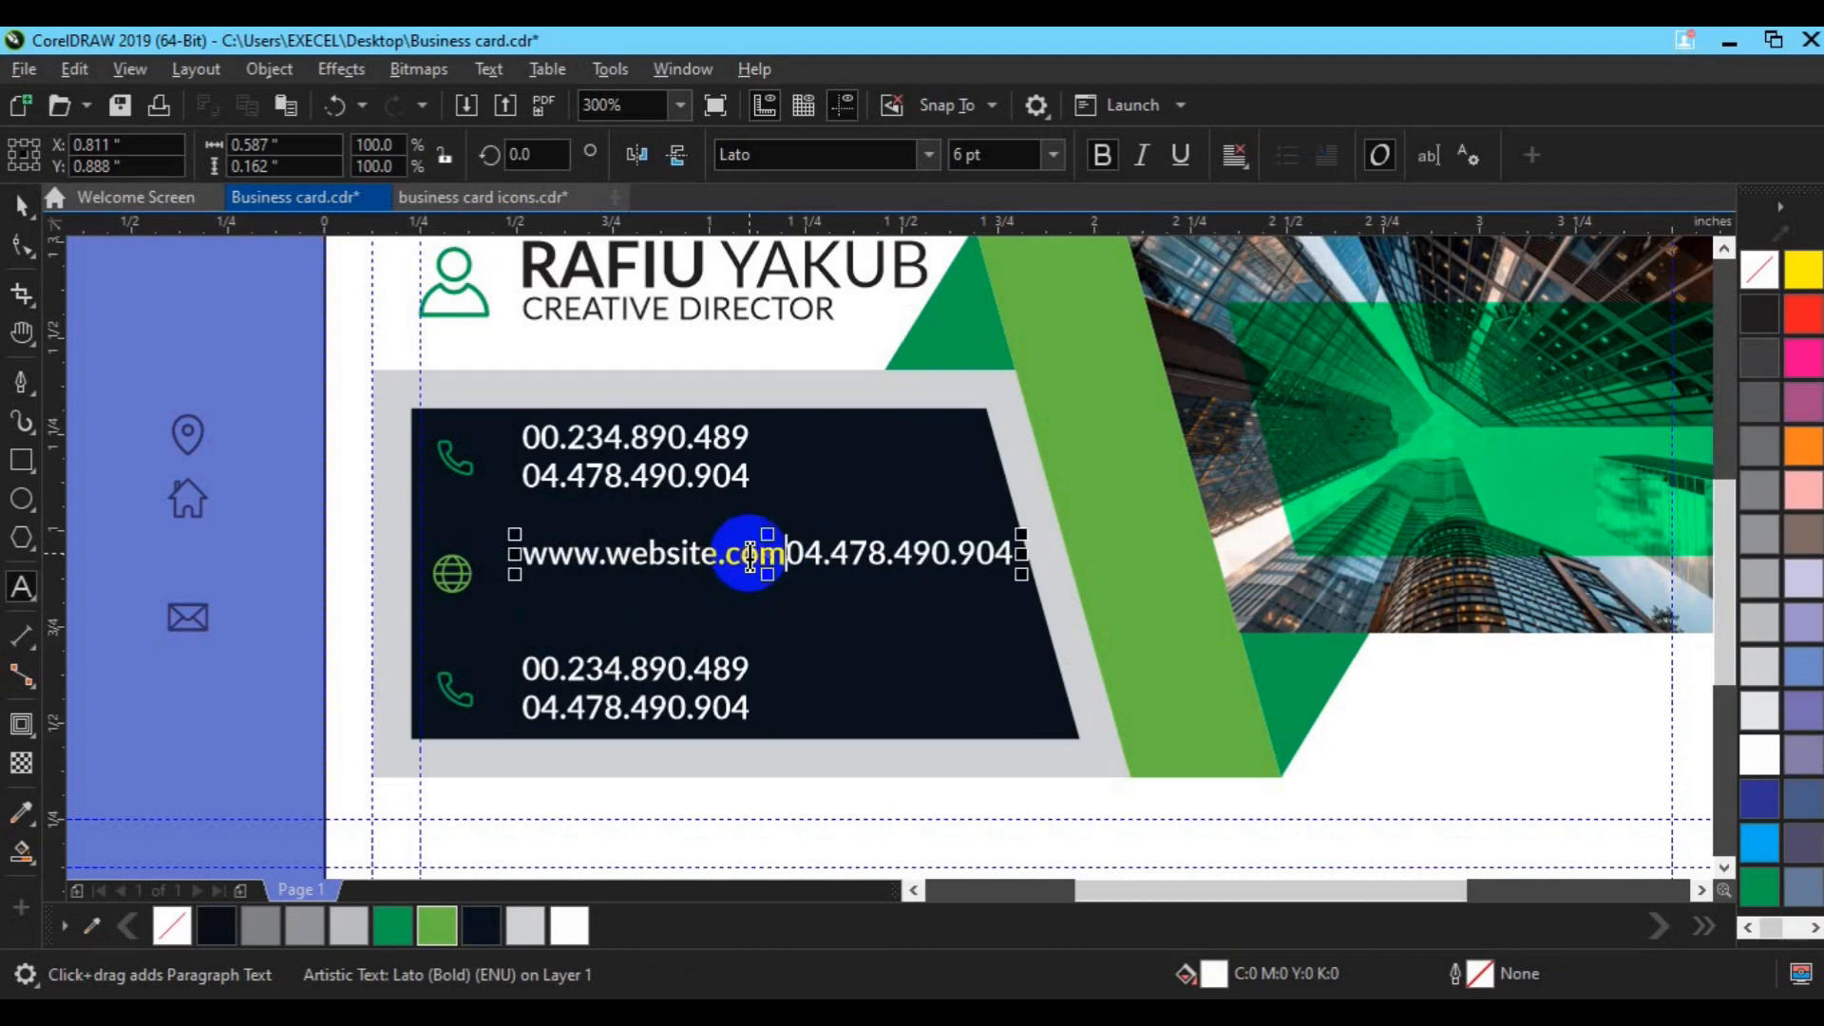
key(Return)
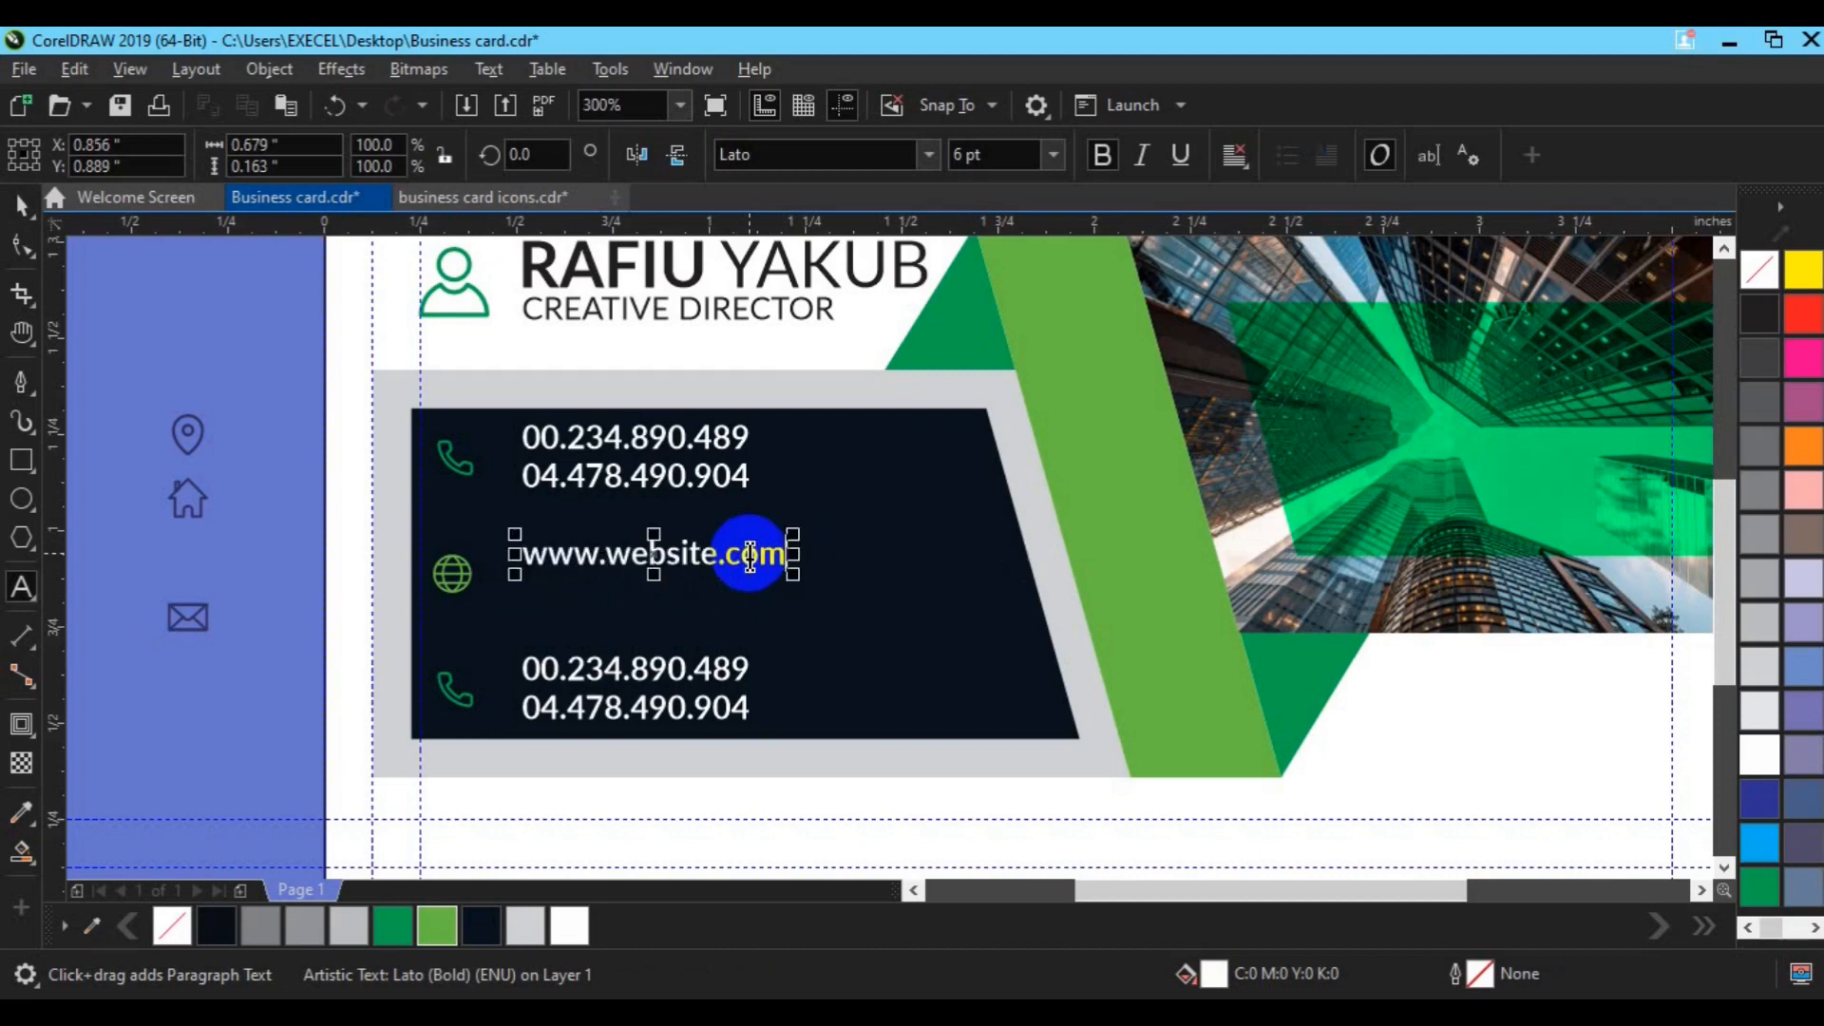
key(ctrl+z)
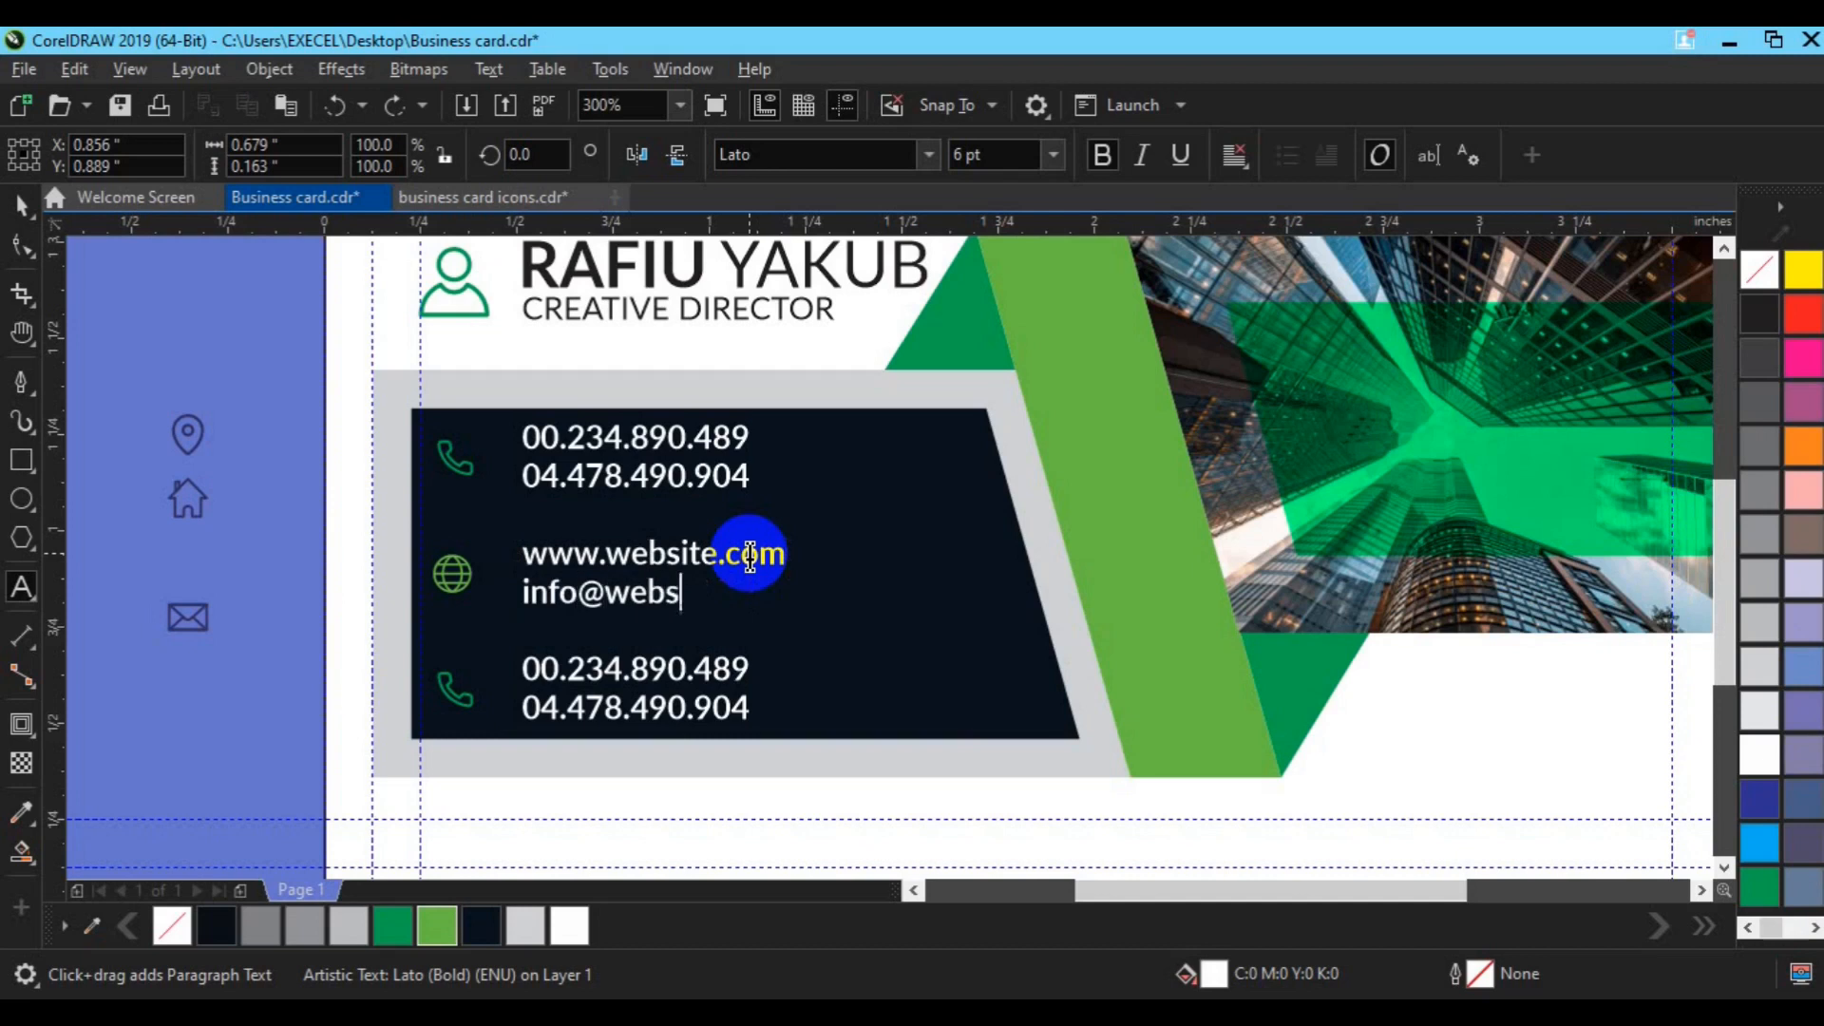
text(m)
click(20, 205)
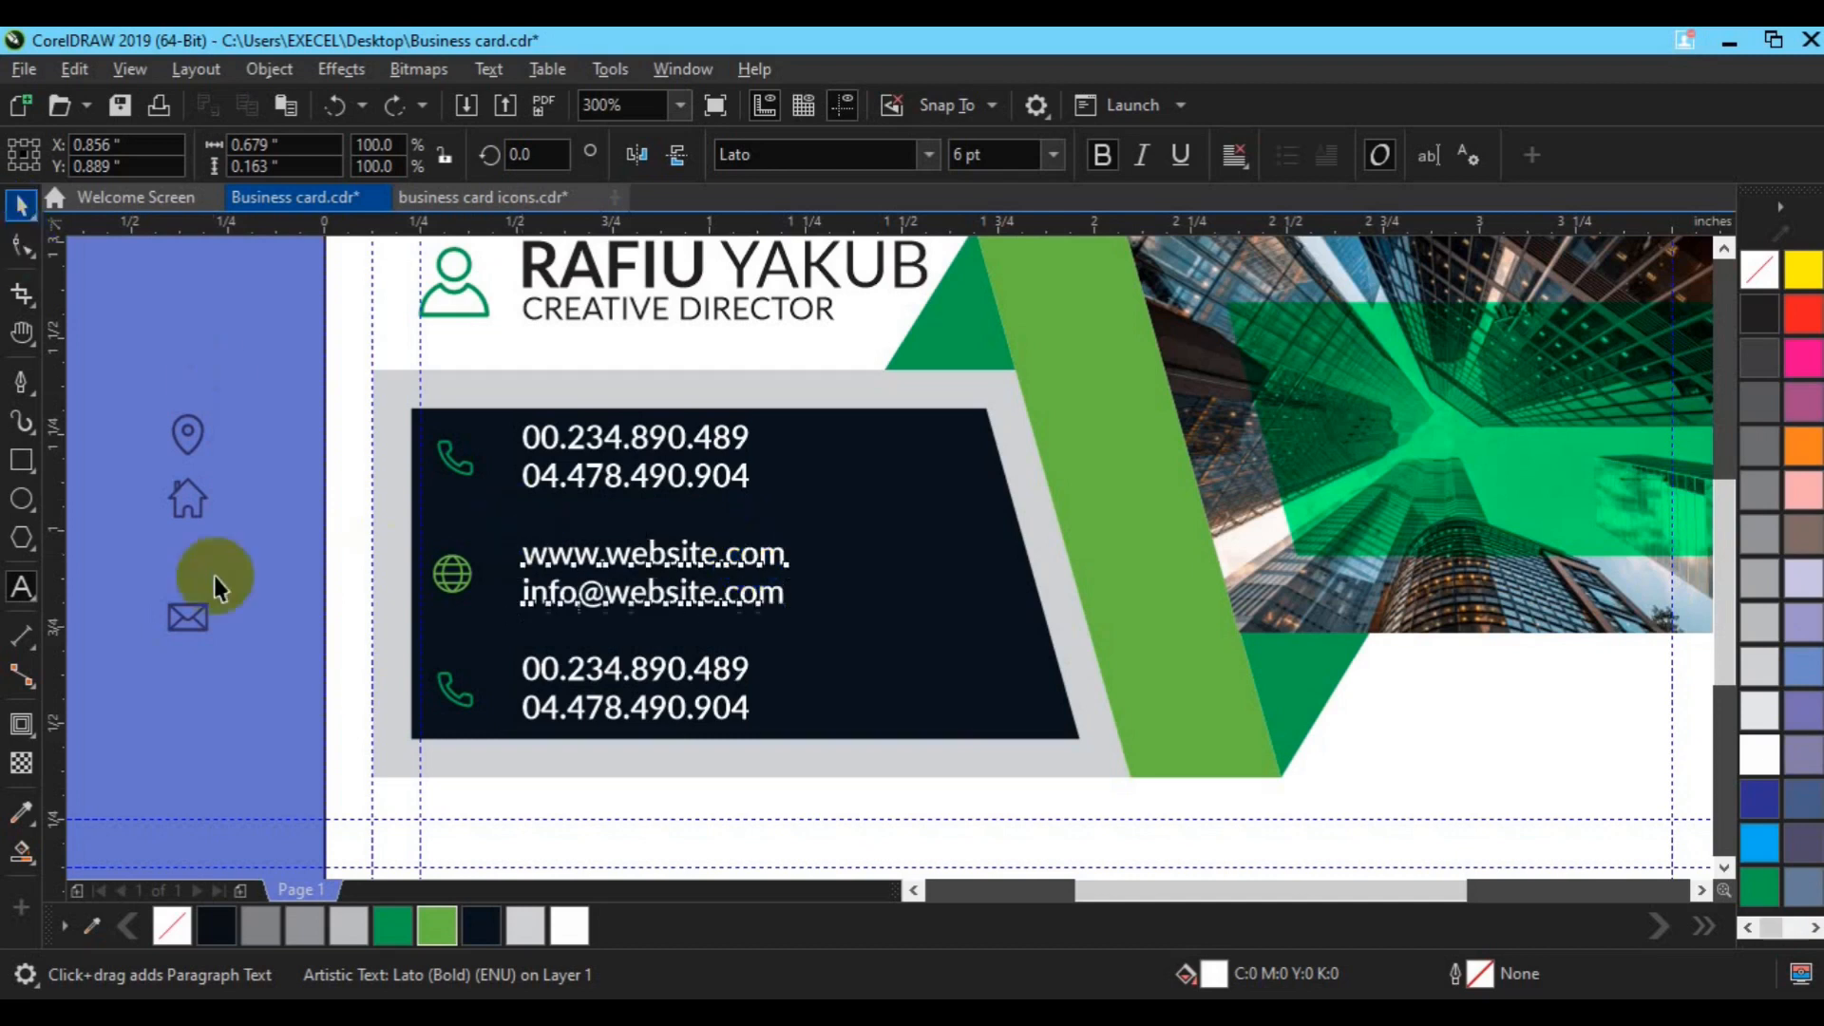
Step: Replace the bottom phone icon with the house icon, centred under the globe
drag(132, 469, 468, 712)
click(467, 703)
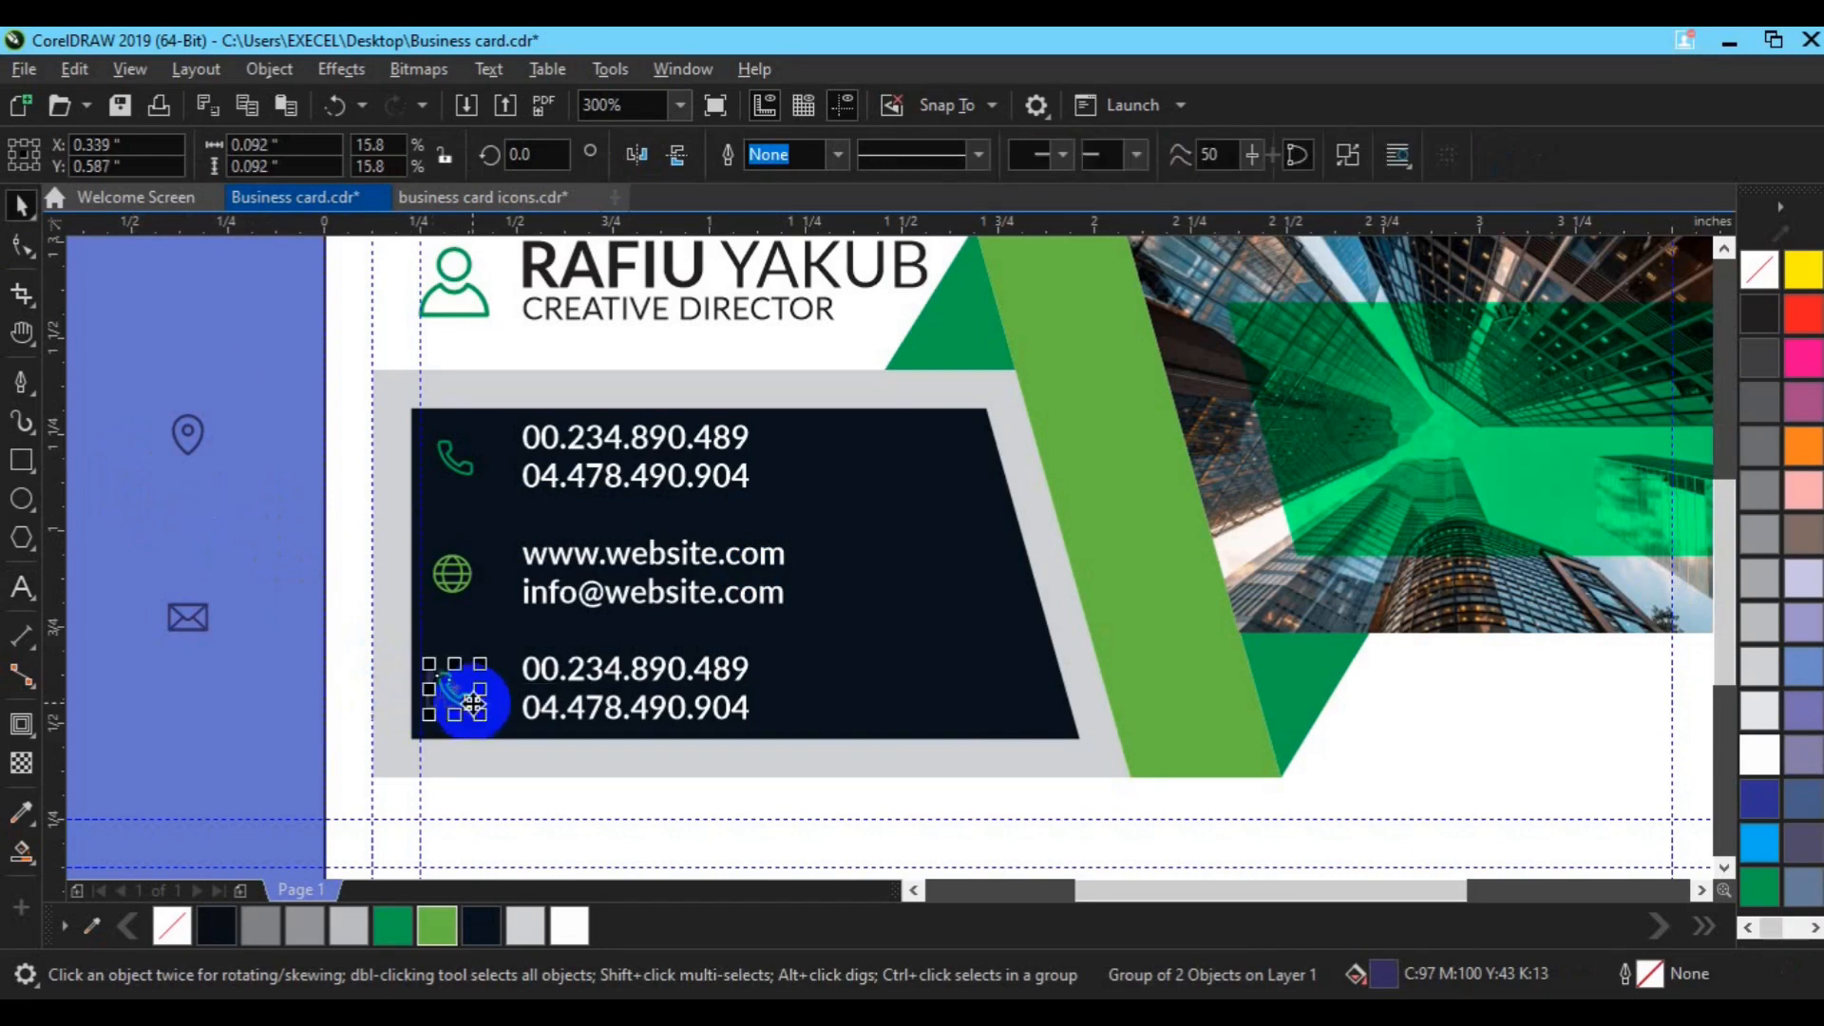
key(Delete)
click(447, 699)
shift+click(452, 586)
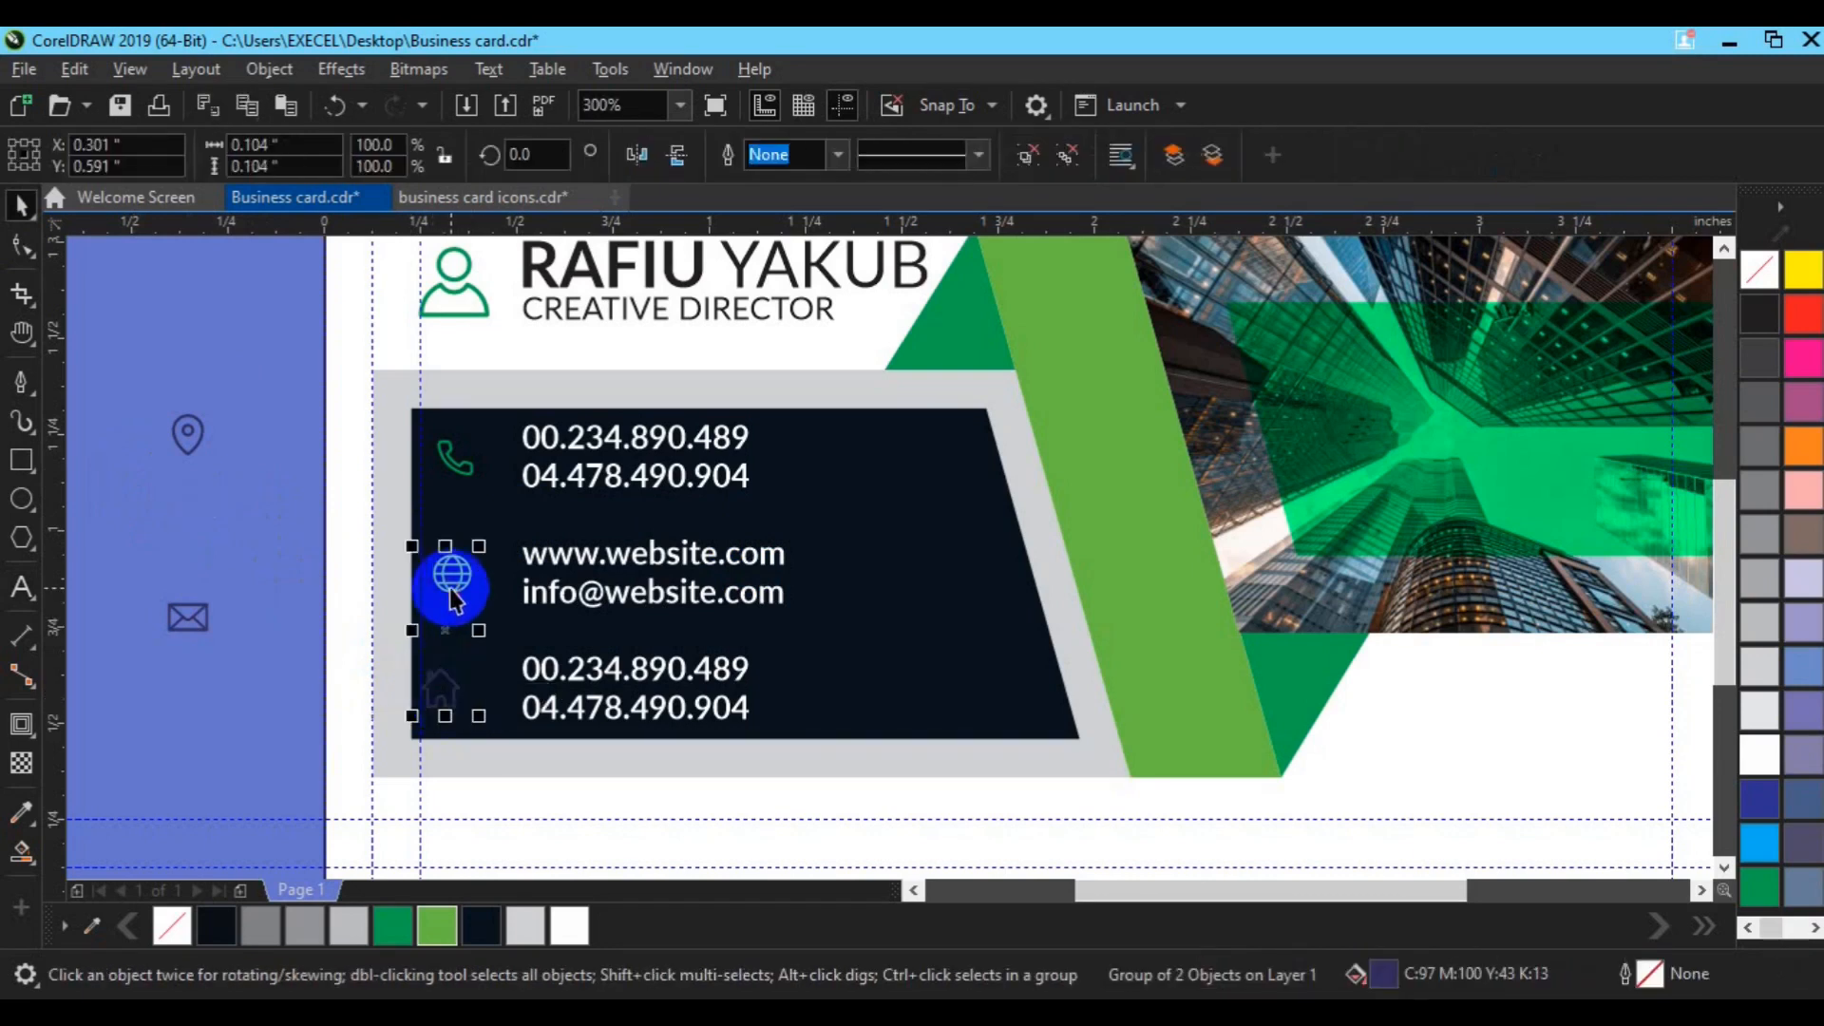
key(c)
key(Escape)
Step: Colour the house icon green and group it with the globe icon
click(435, 693)
click(392, 926)
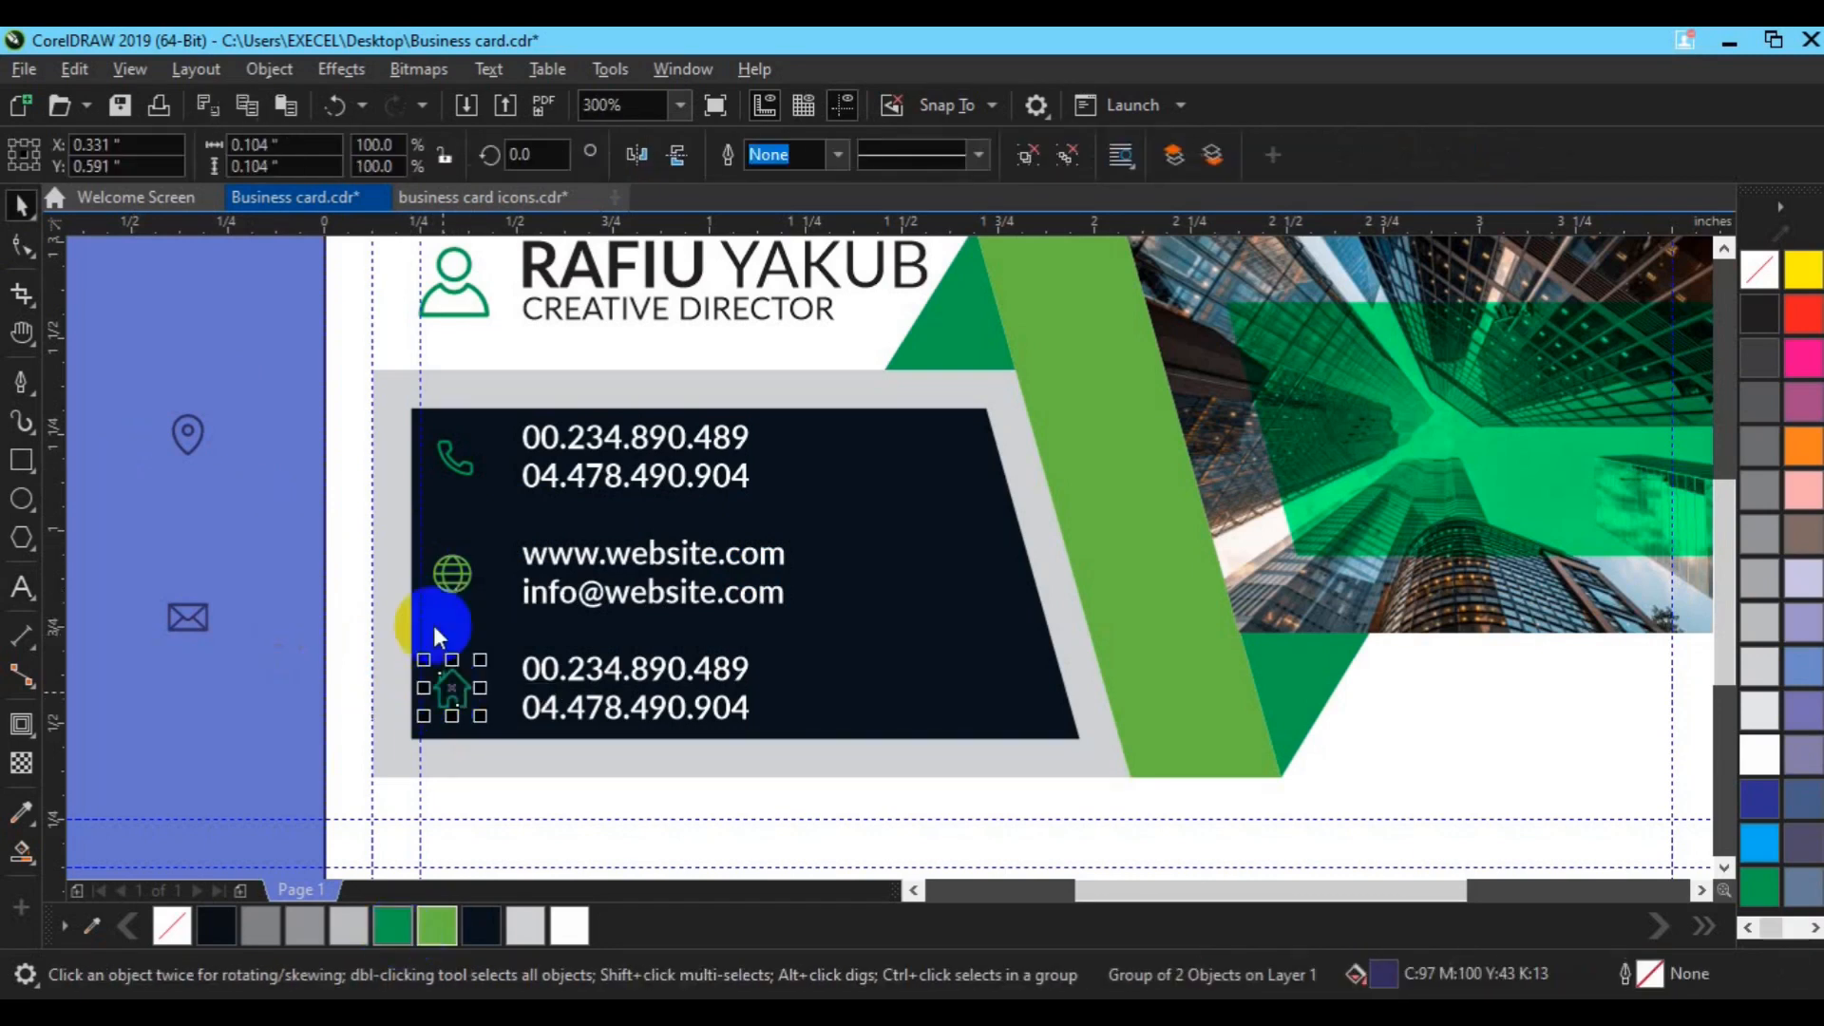
shift+click(446, 574)
key(ctrl+g)
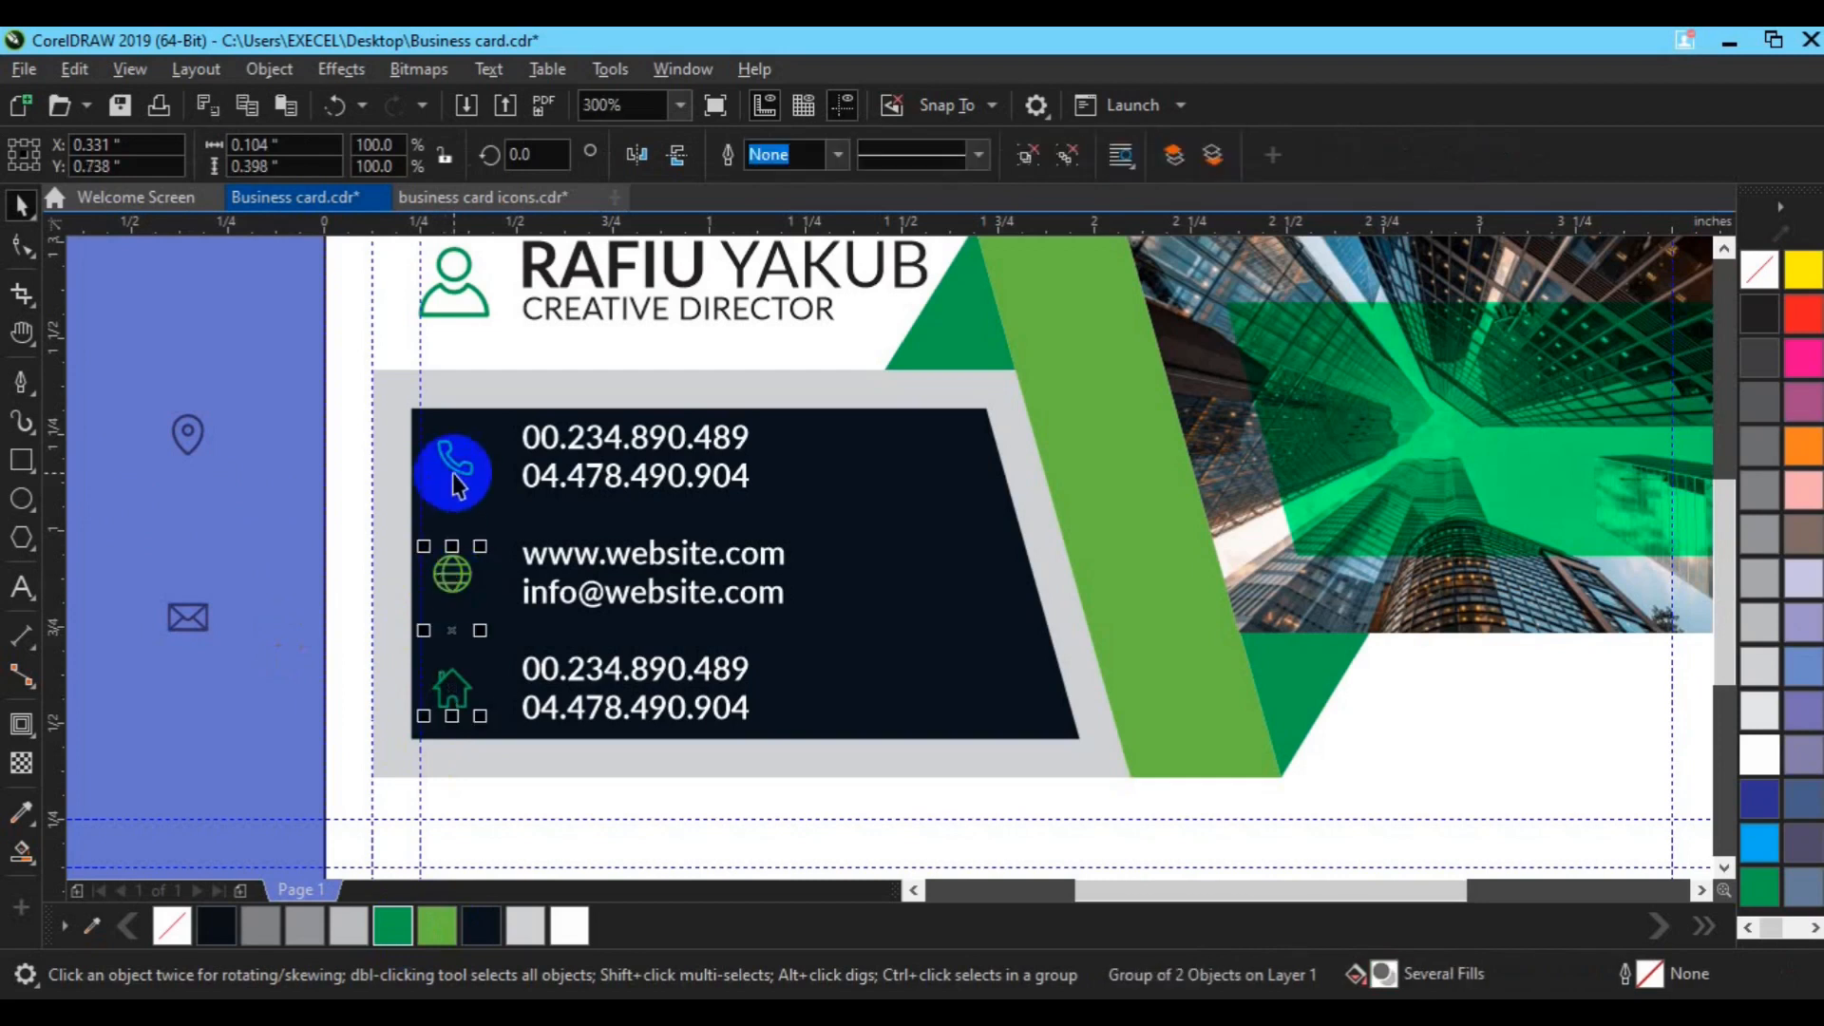
shift+click(454, 475)
key(e)
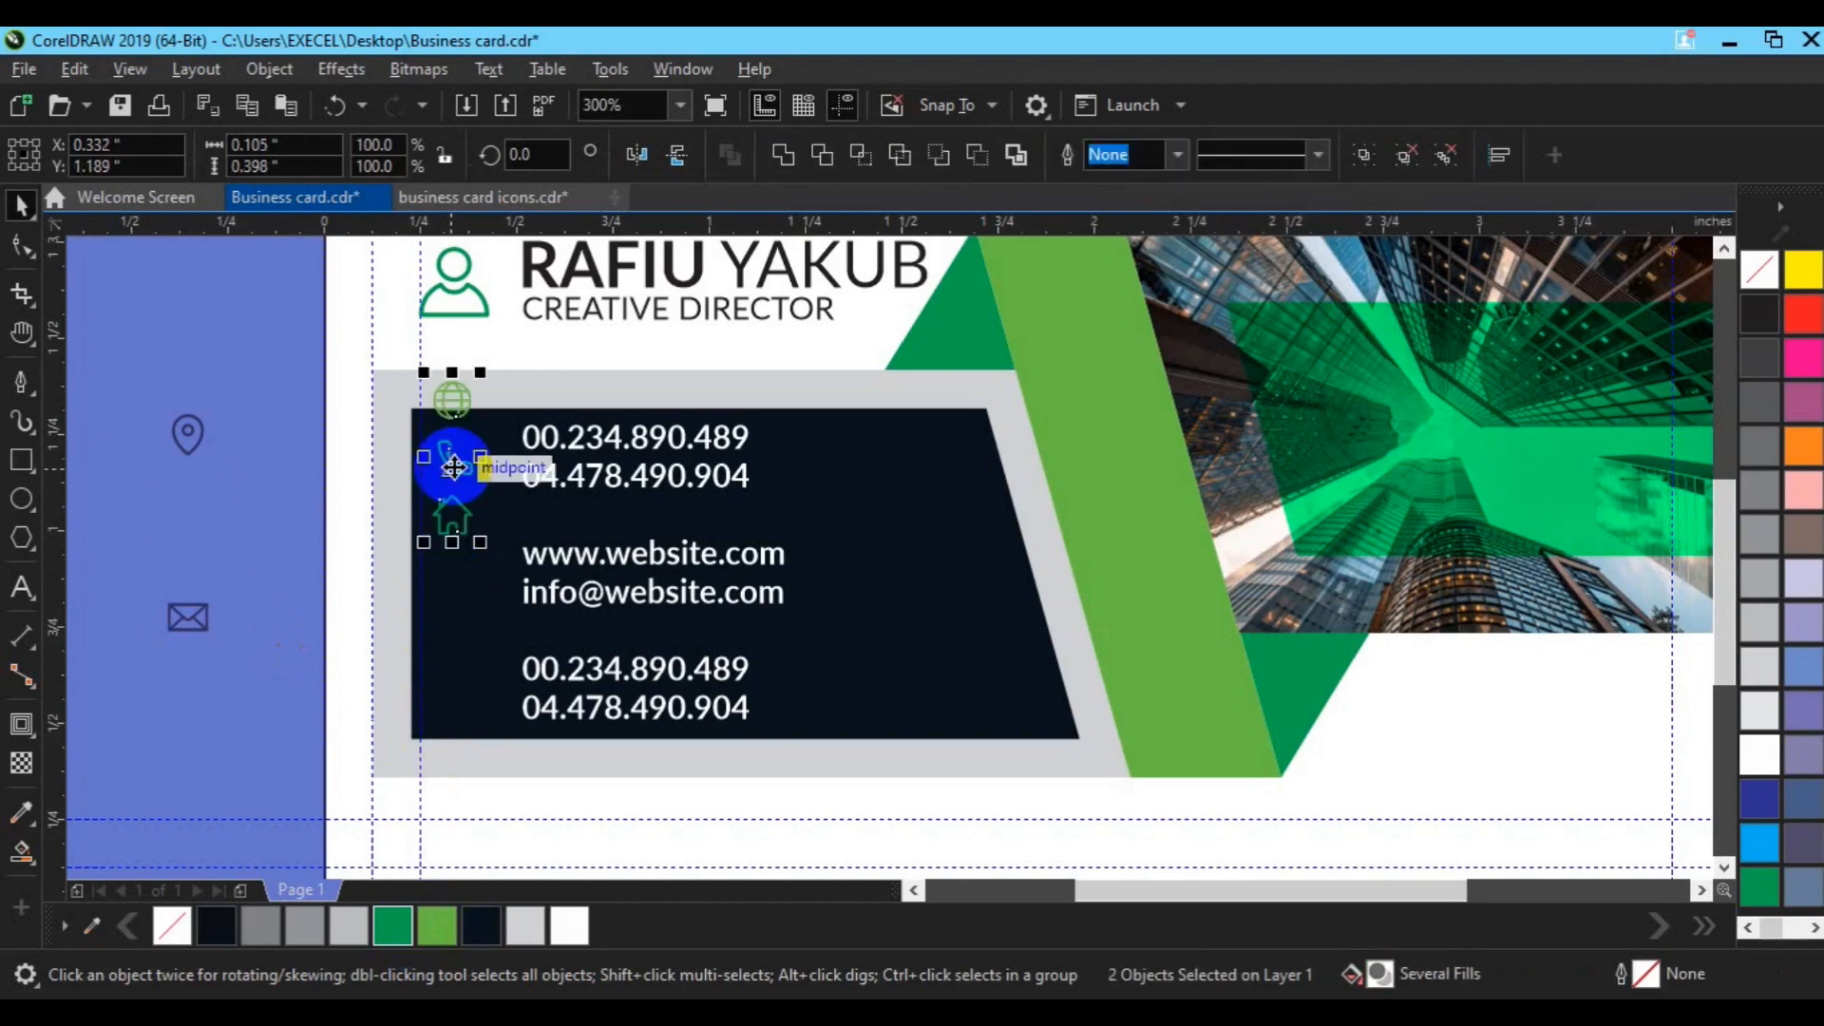
key(ctrl+z)
click(460, 582)
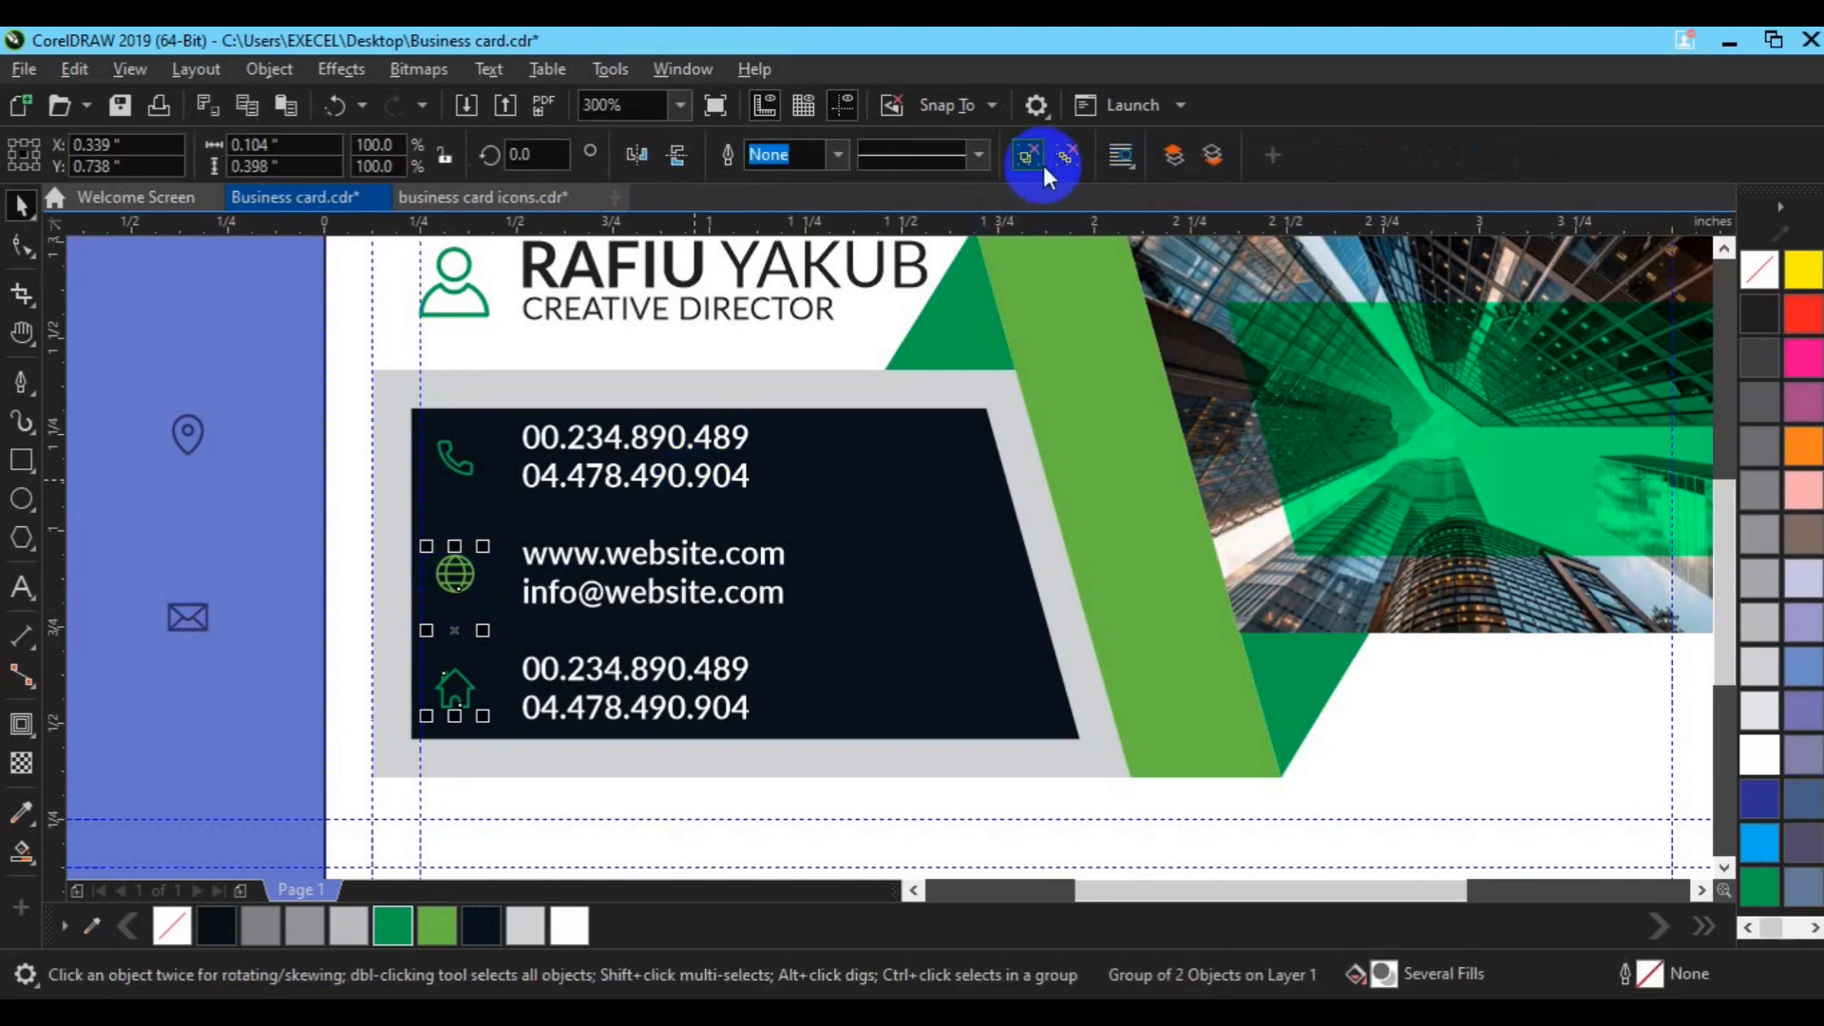
Step: Retype the bottom row's phone numbers as the two-line street address
click(541, 717)
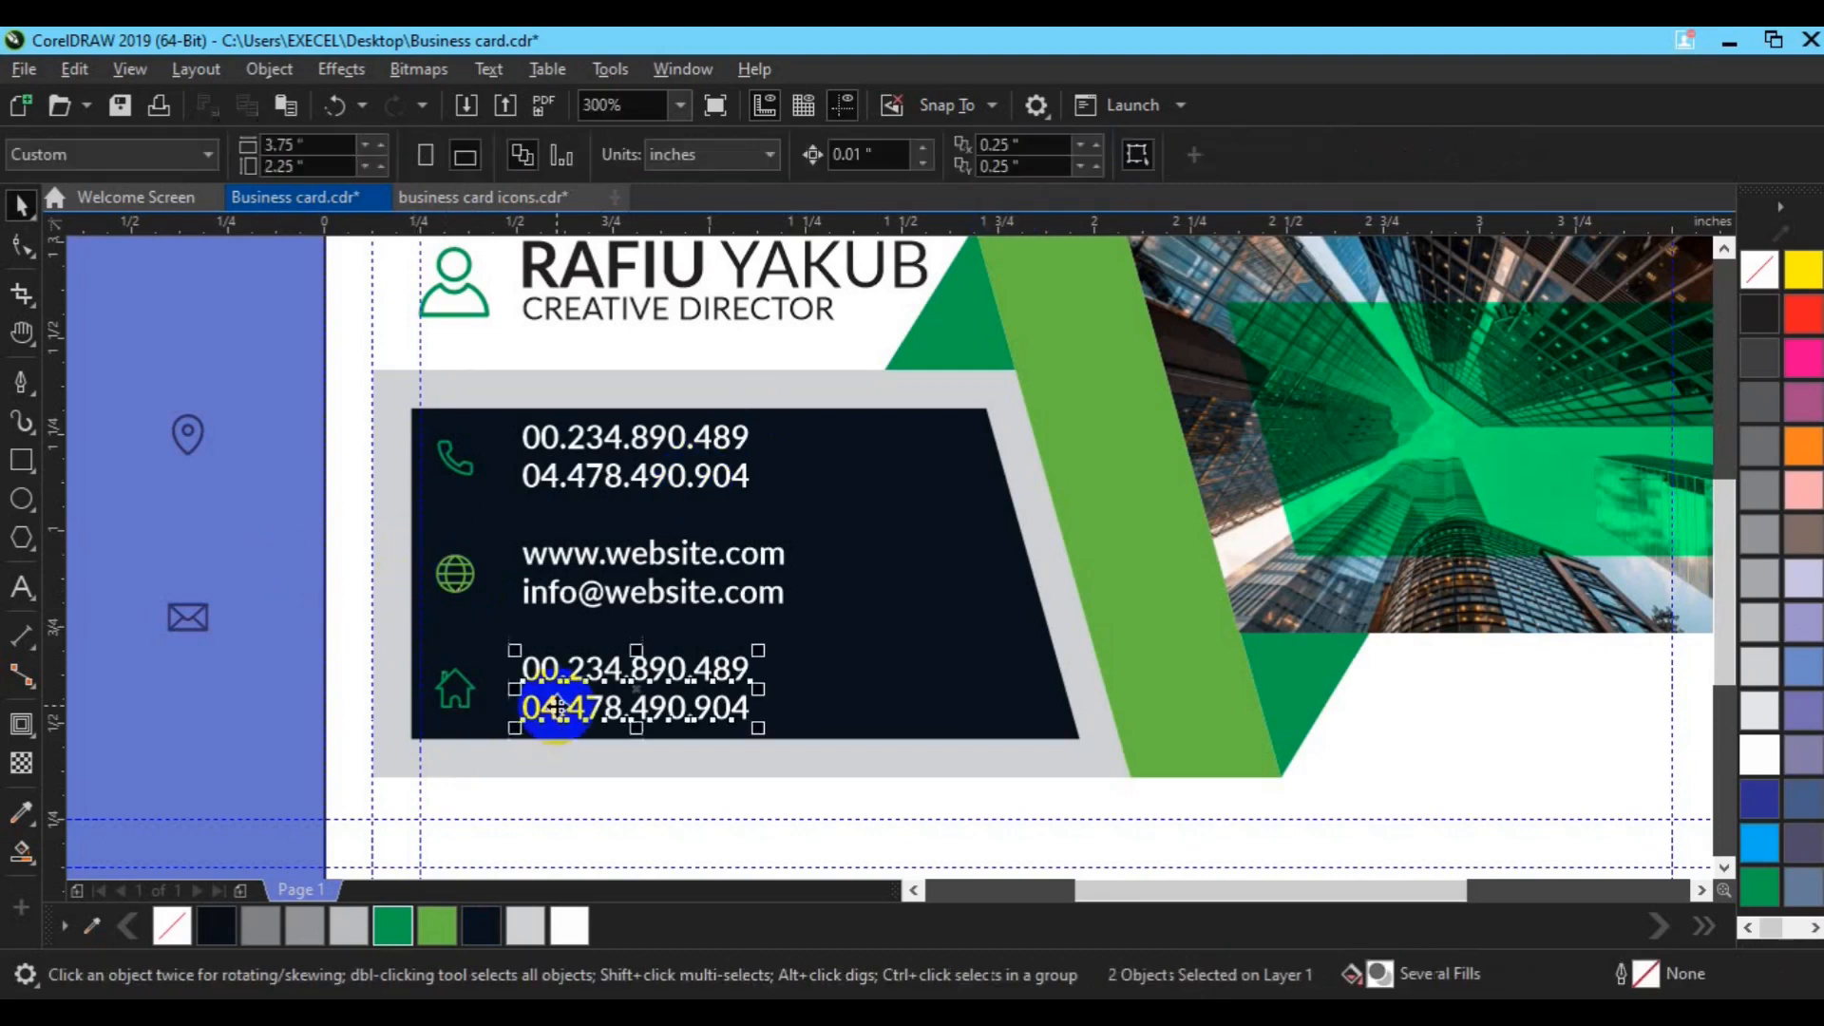
click(21, 589)
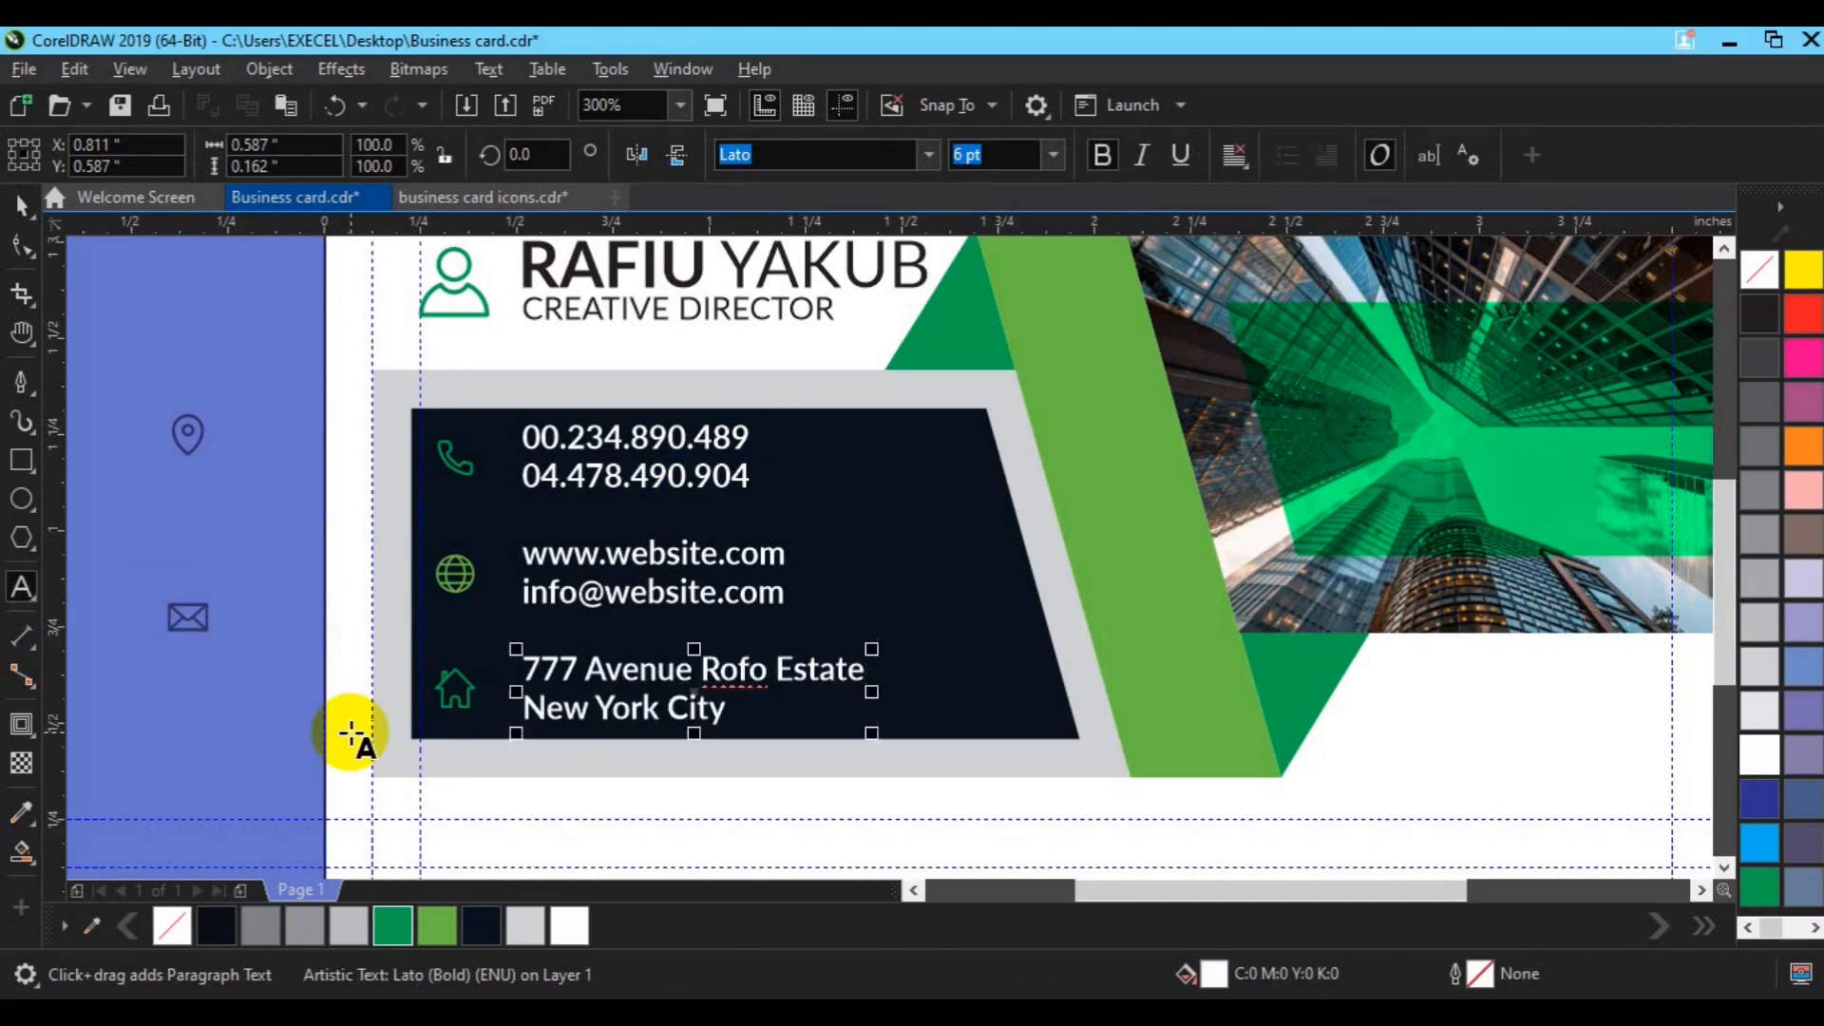
click(21, 204)
click(460, 695)
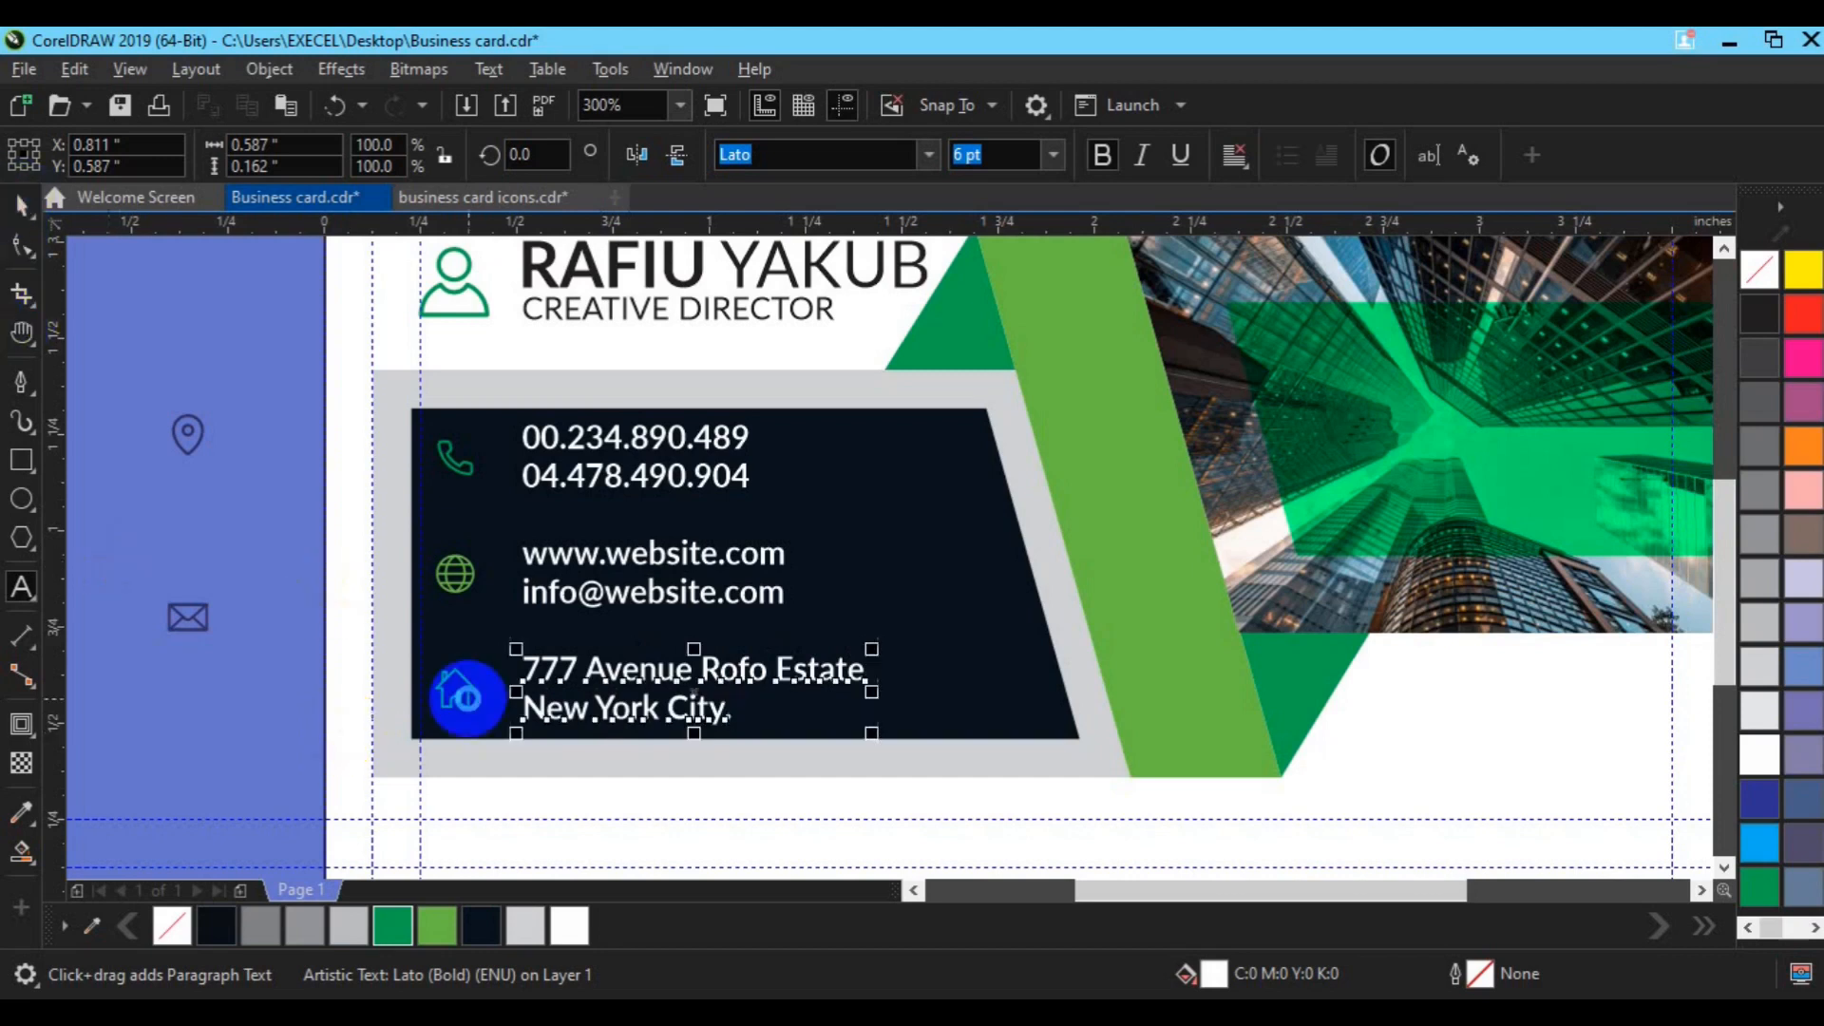
click(277, 688)
click(611, 700)
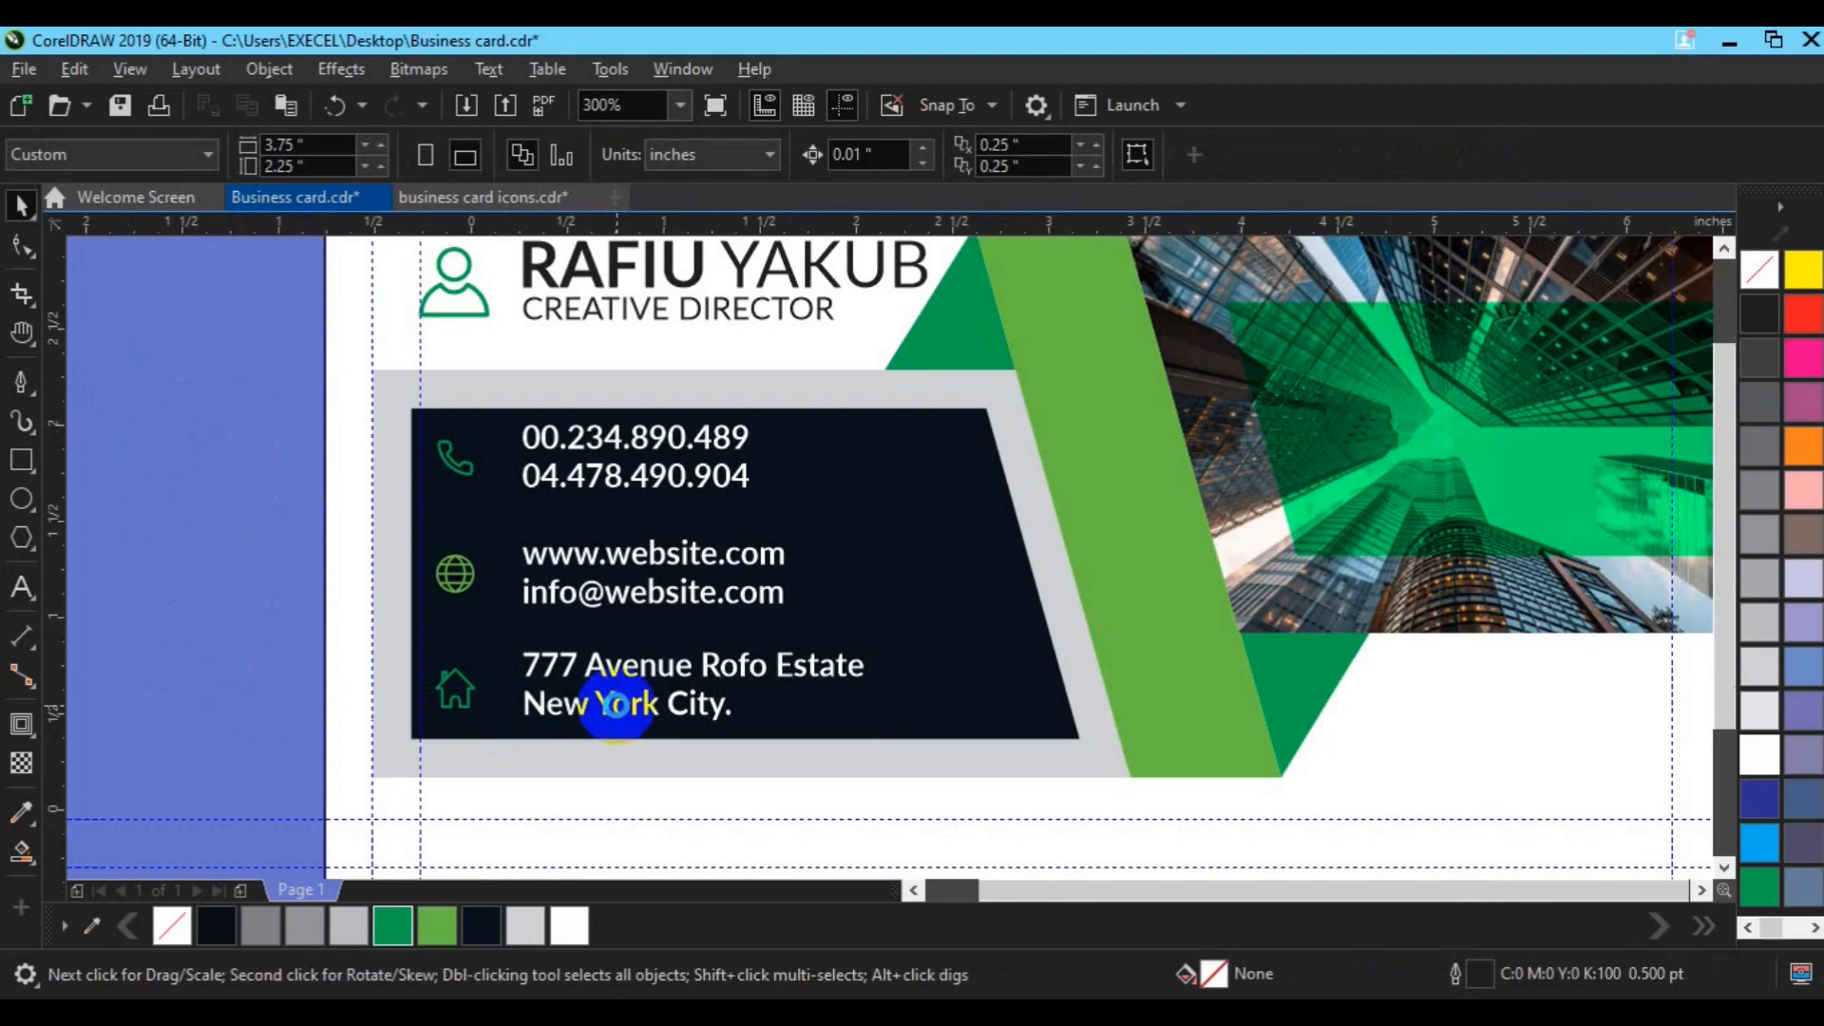
scroll(616, 704, down, 2)
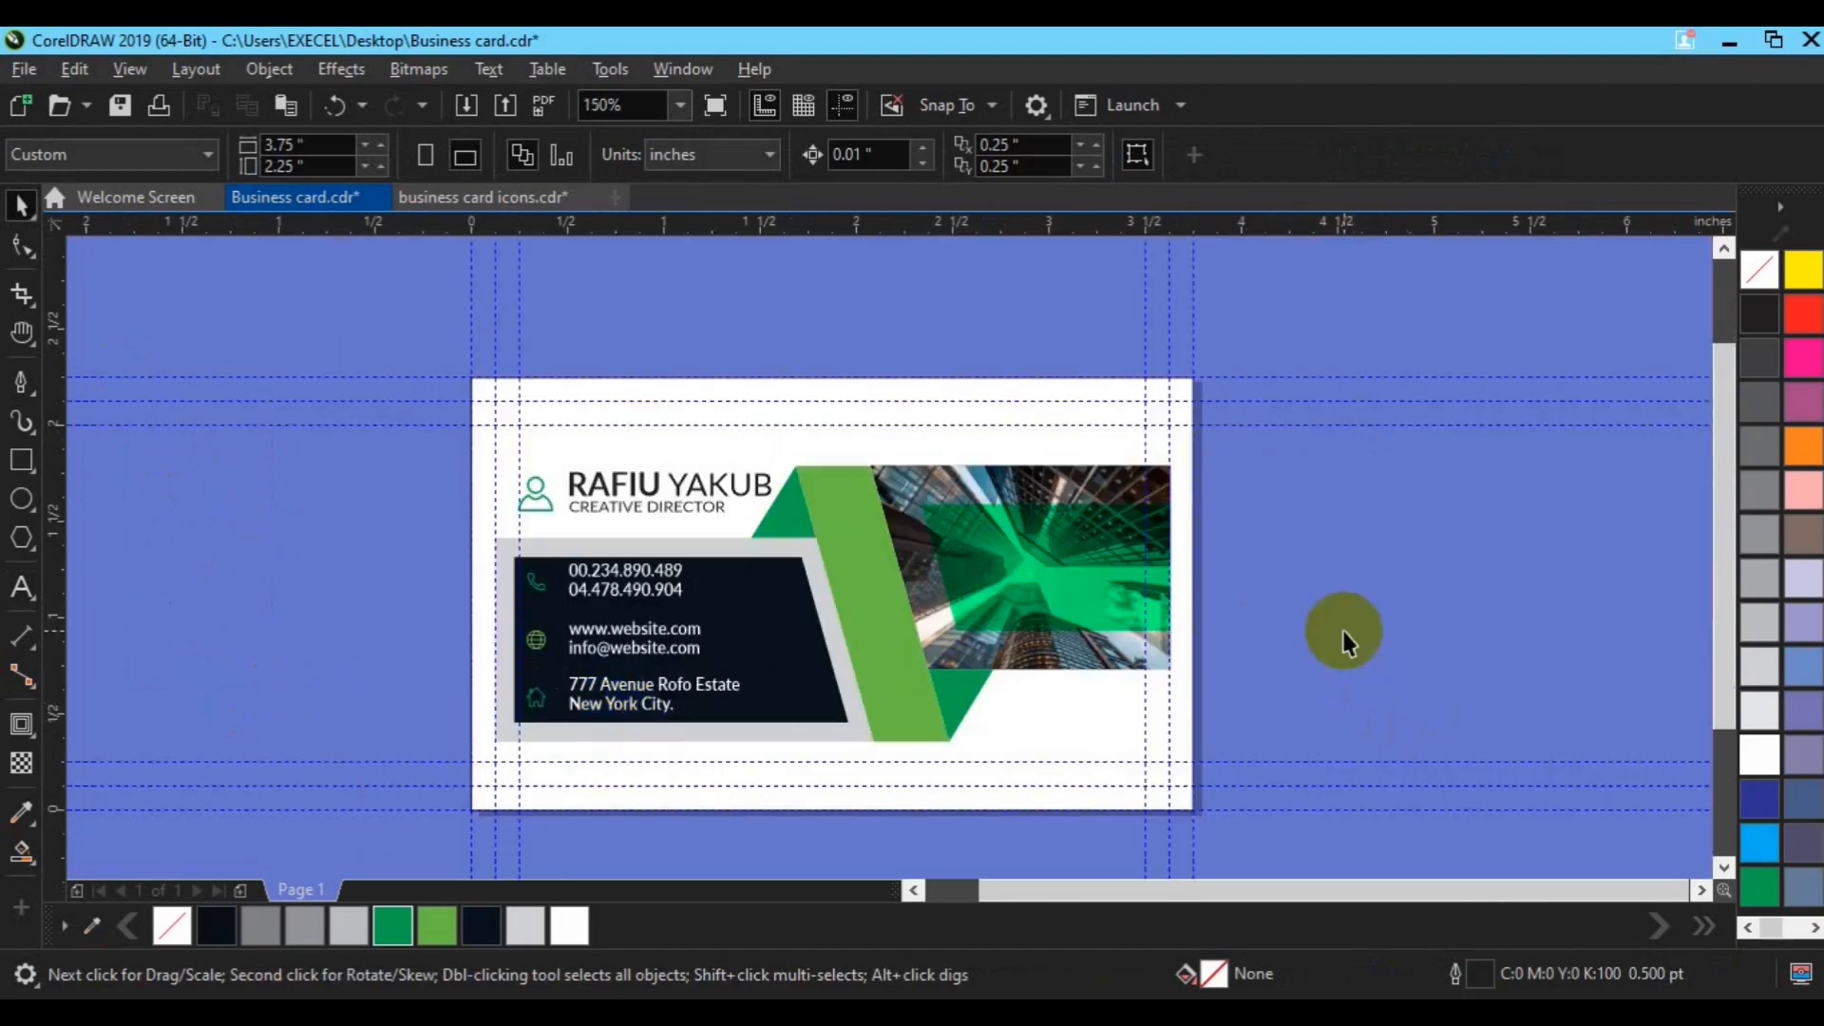